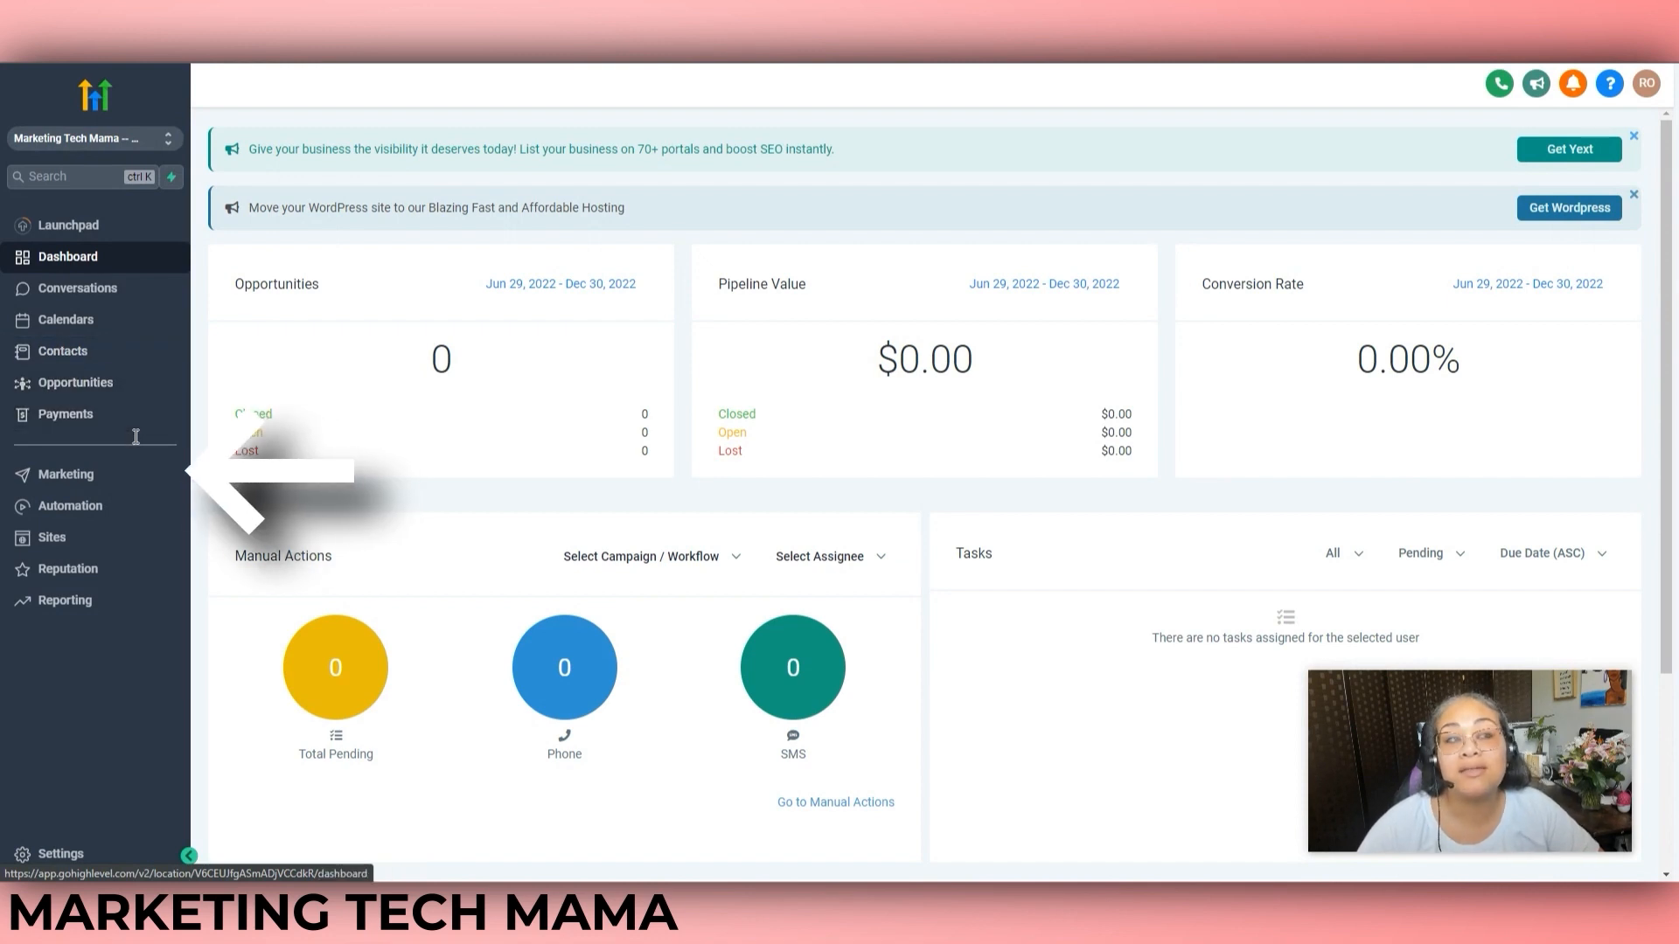
- Start a new email campaign from the Email Campaigns list in Marketing
{"action": "left_click", "coordinate": [85, 479]}
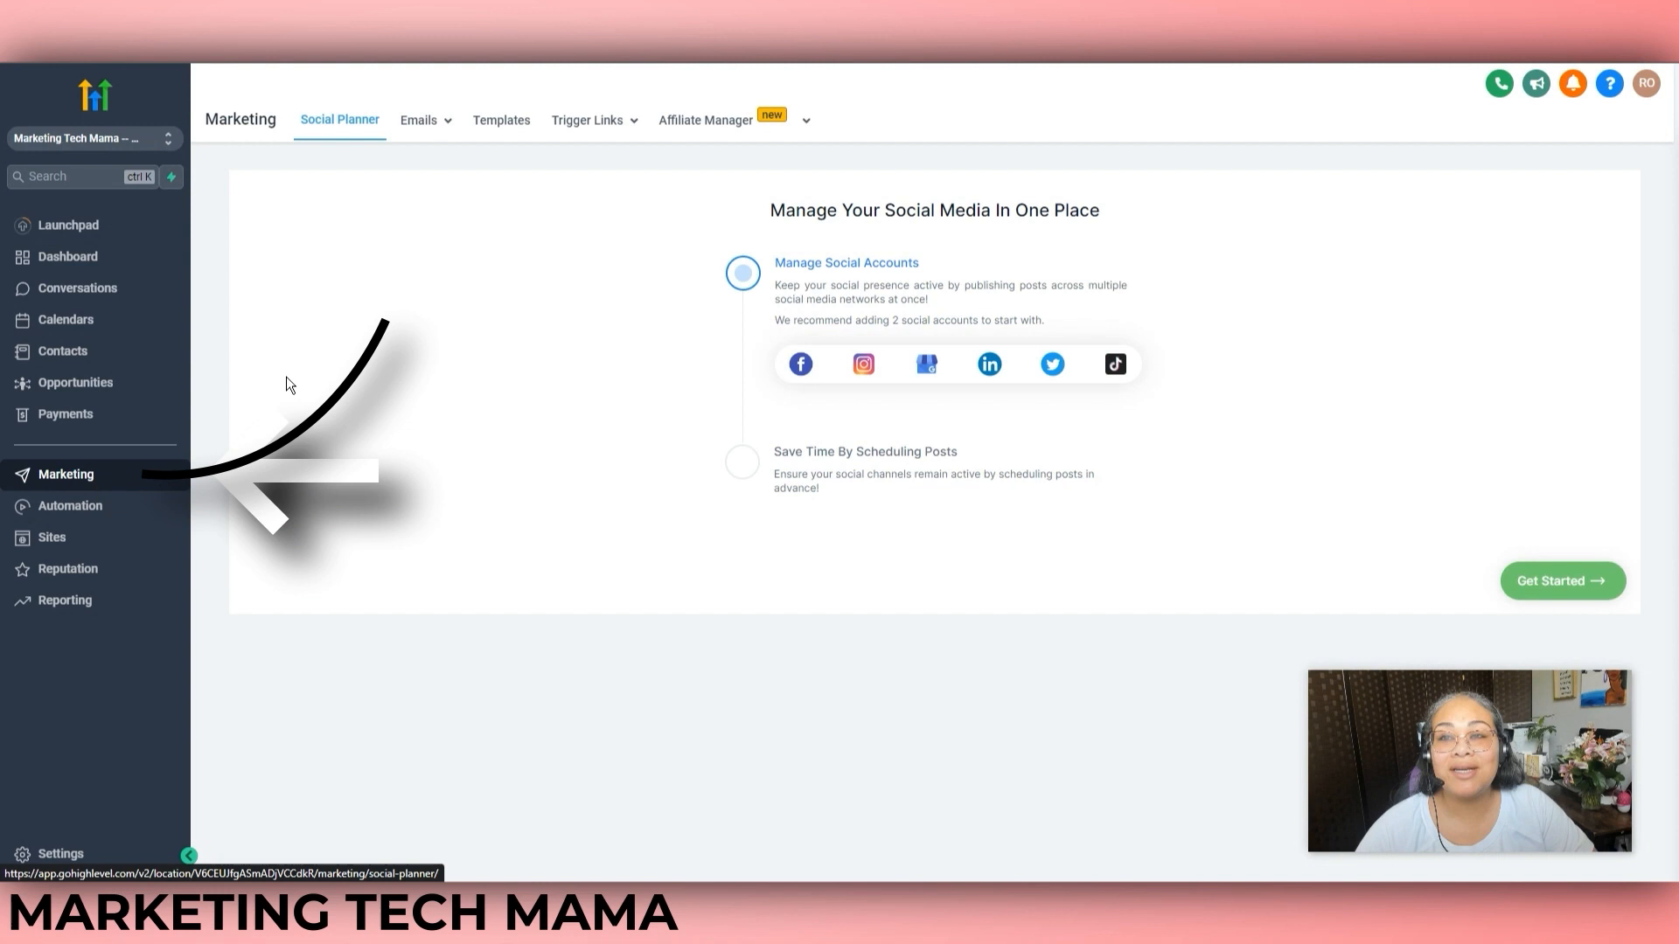
{"action": "mouse_move", "coordinate": [428, 125]}
{"action": "left_click", "coordinate": [421, 162]}
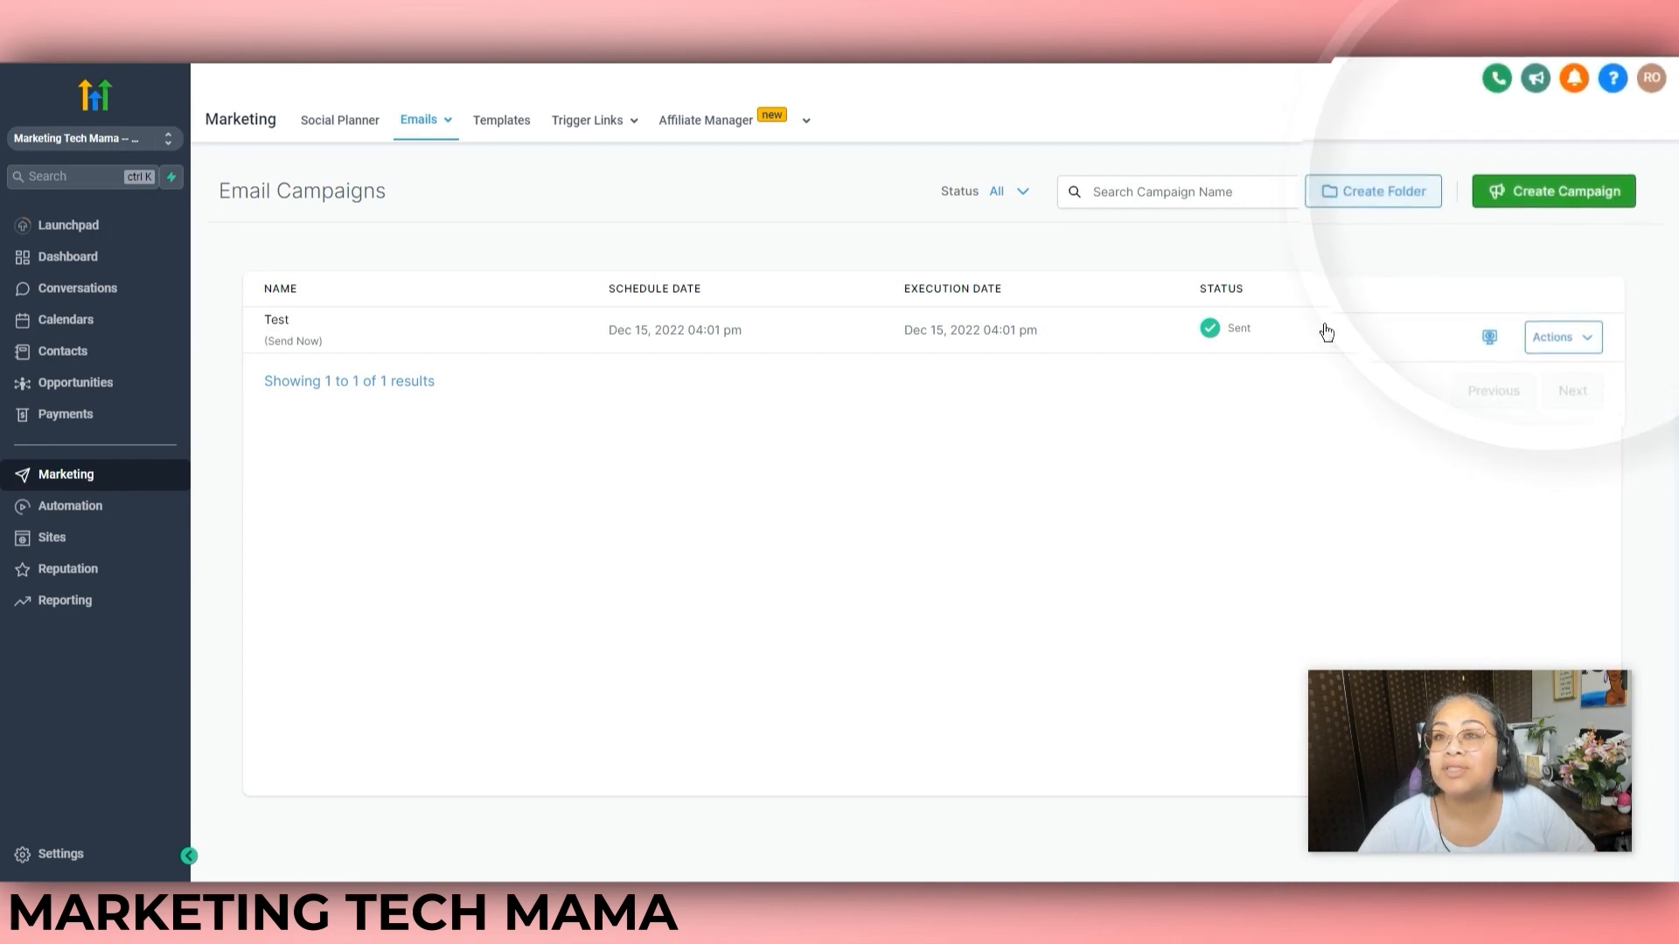
{"action": "left_click", "coordinate": [1536, 201]}
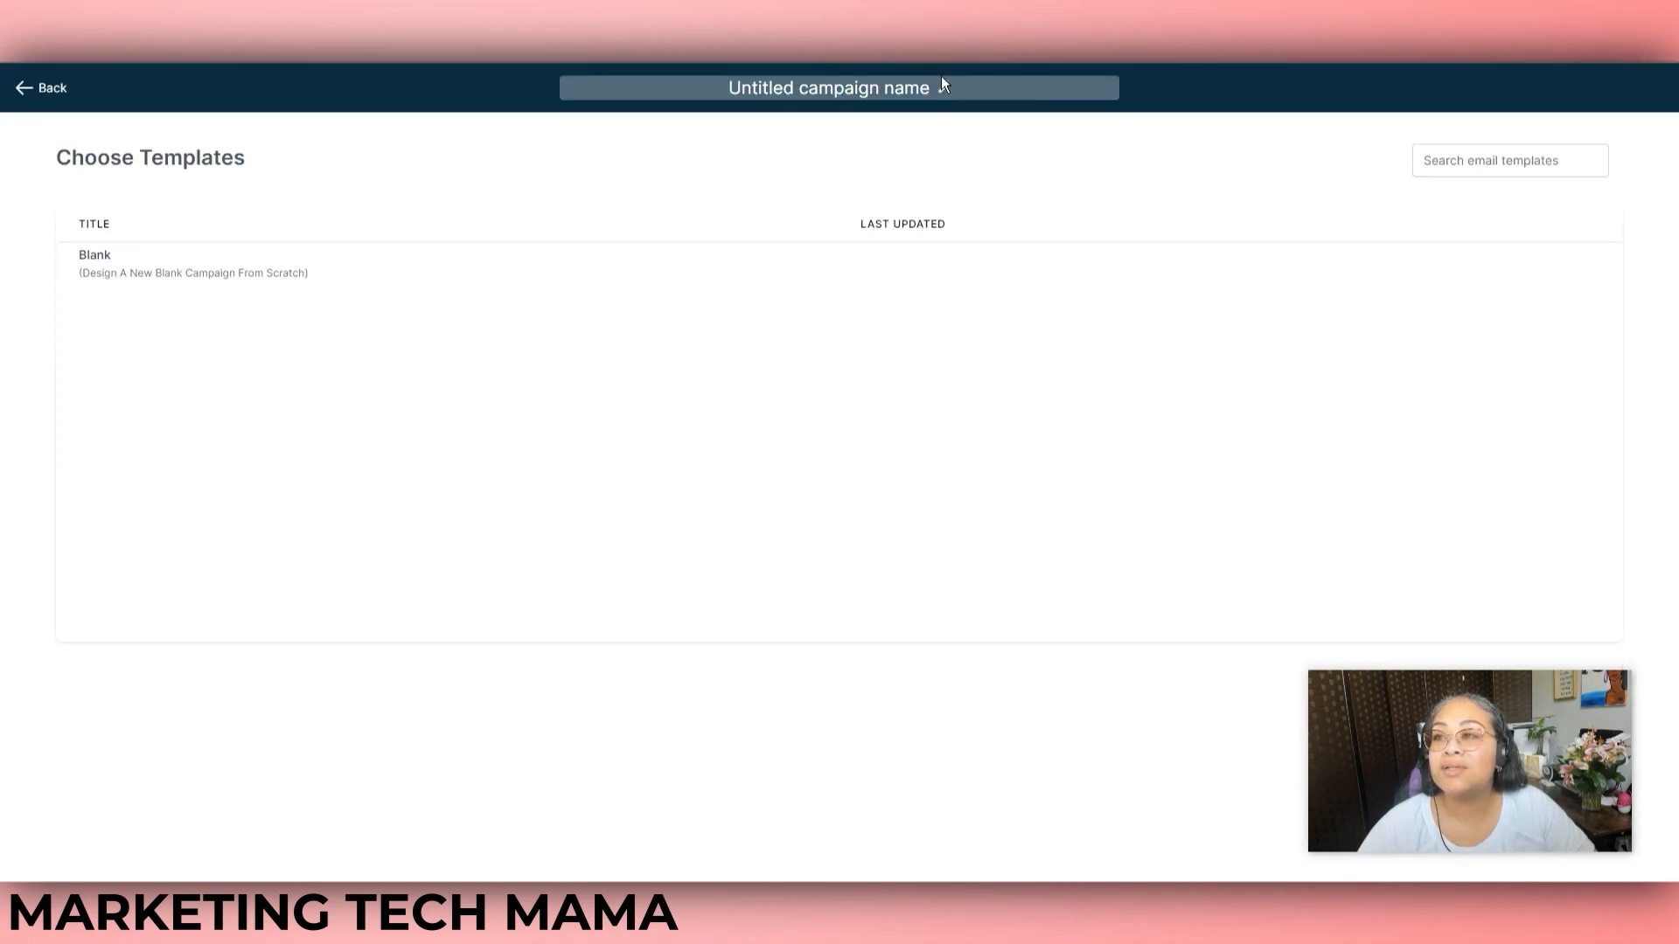
- Name the untitled email campaign "GHL set up"
{"action": "double_click", "coordinate": [901, 90]}
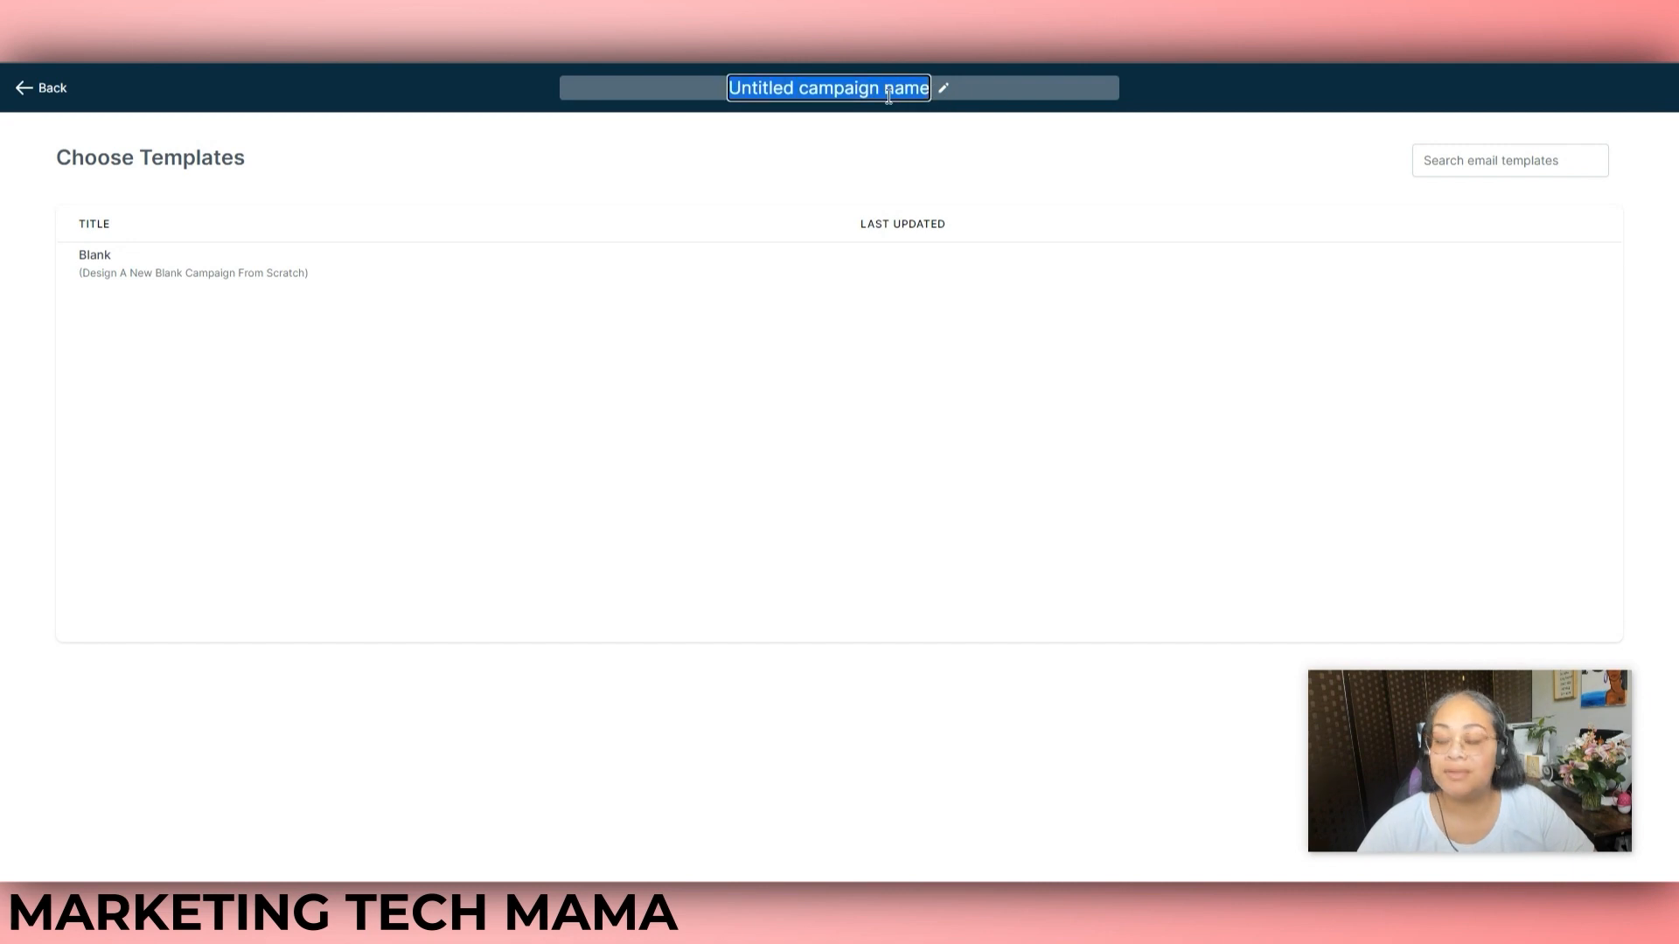
{"action": "type", "text": "GHL set up"}
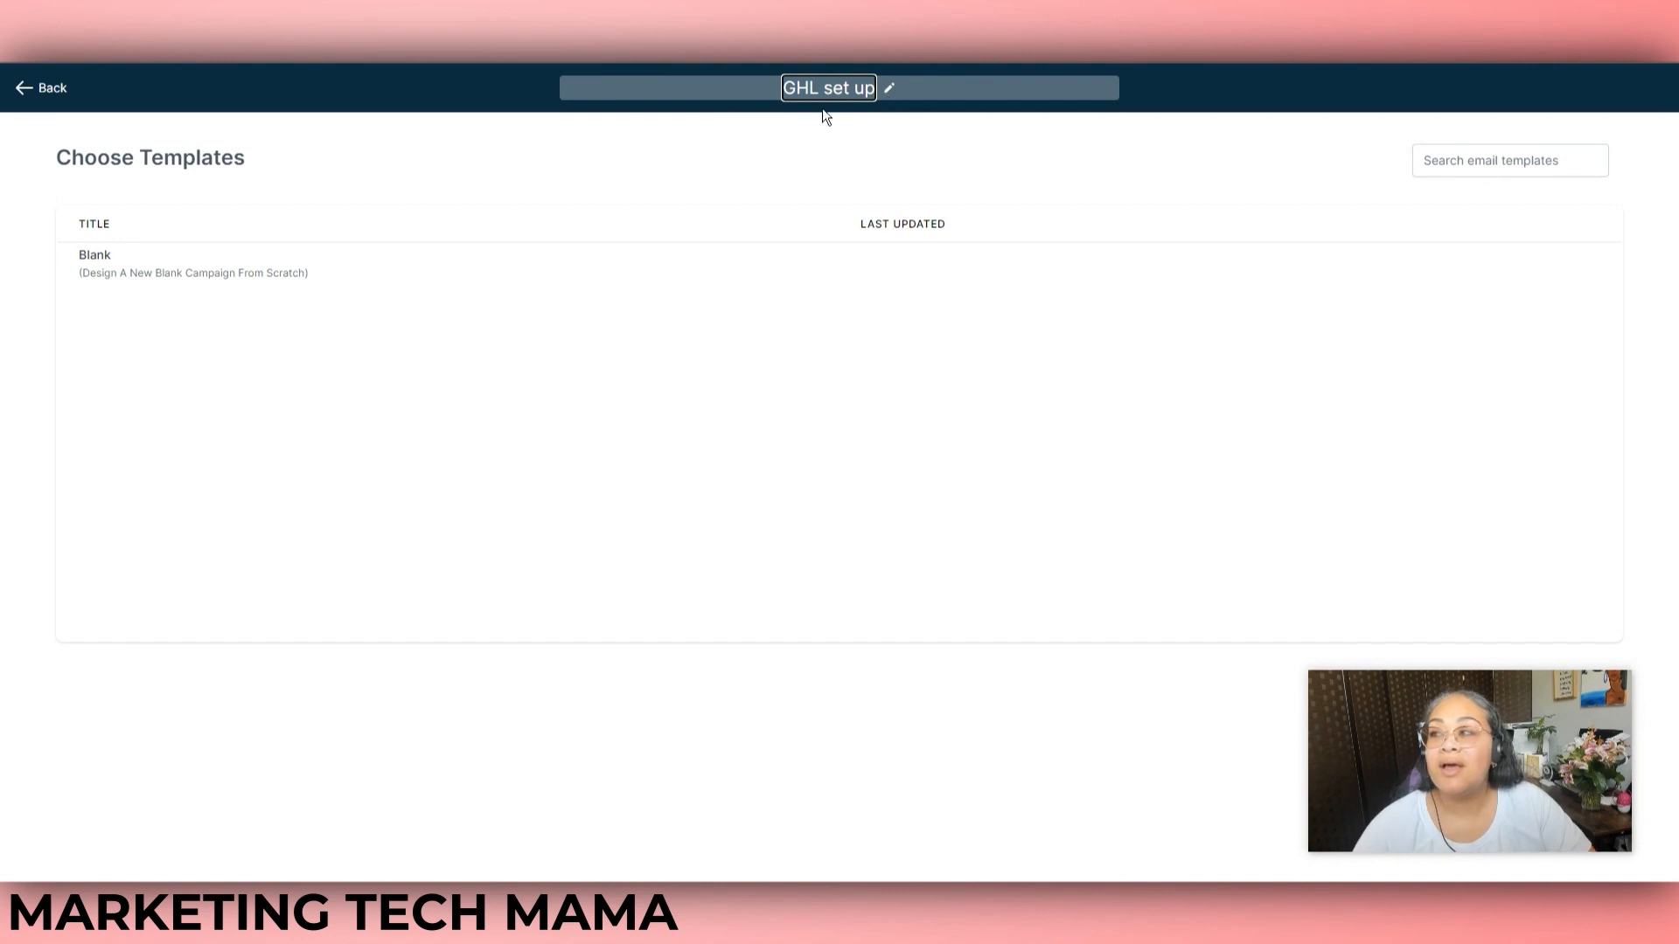
{"action": "left_click", "coordinate": [826, 116]}
- Use the Blank template for the campaign and build it with the Design Editor
{"action": "mouse_move", "coordinate": [290, 272]}
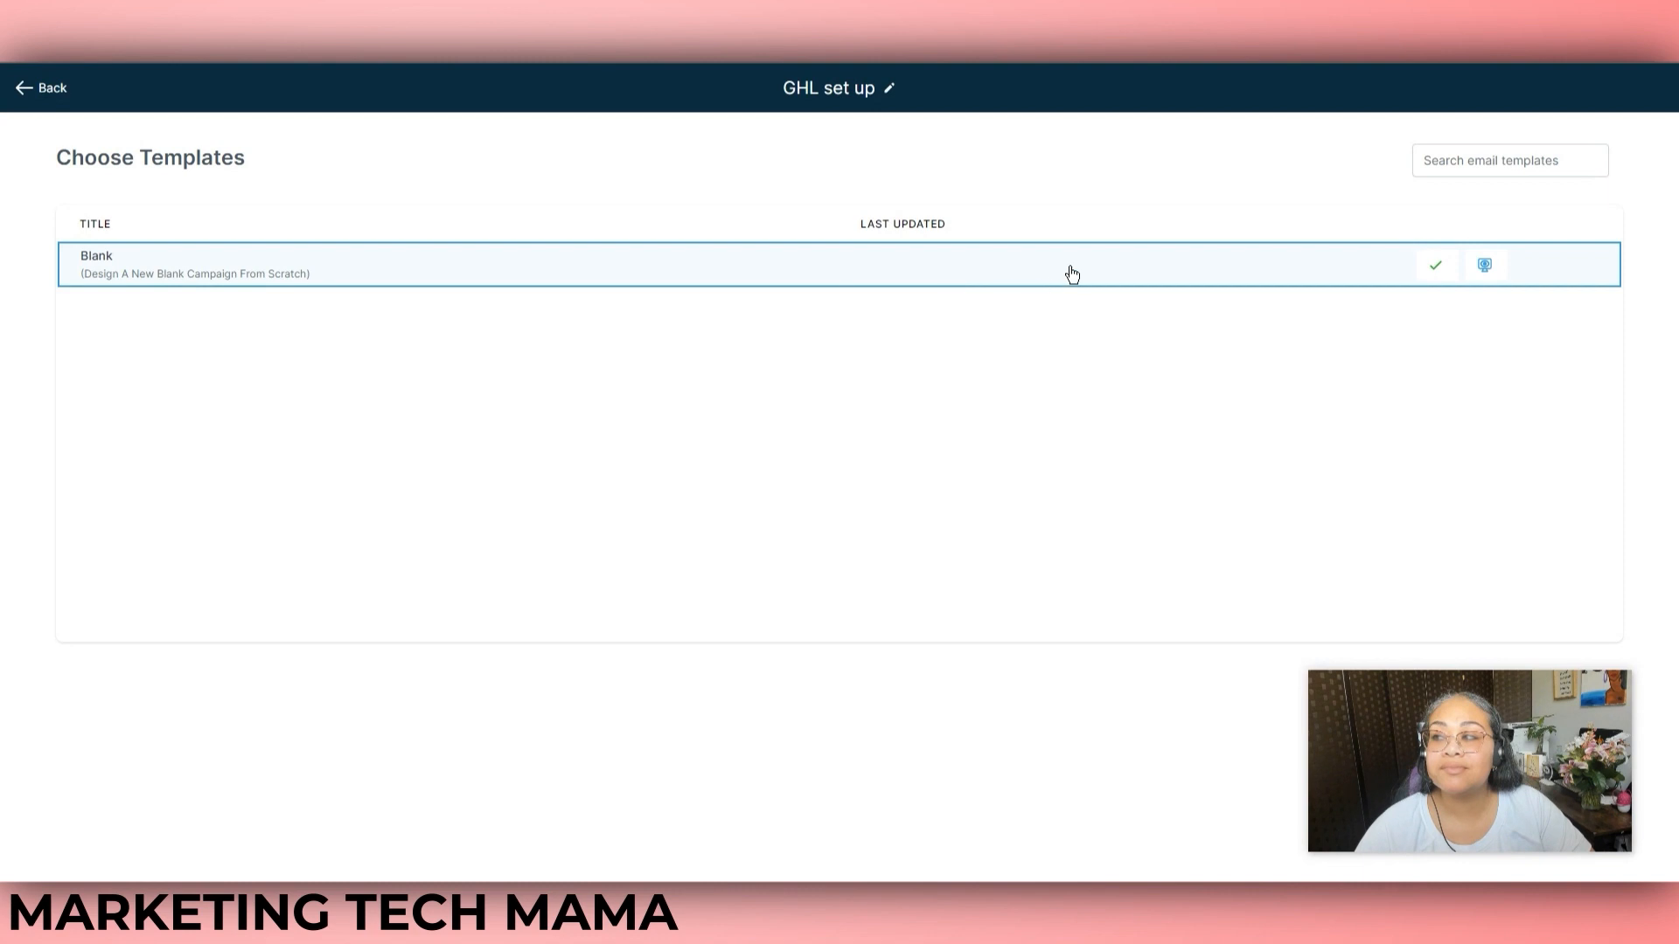
{"action": "left_click", "coordinate": [1435, 265]}
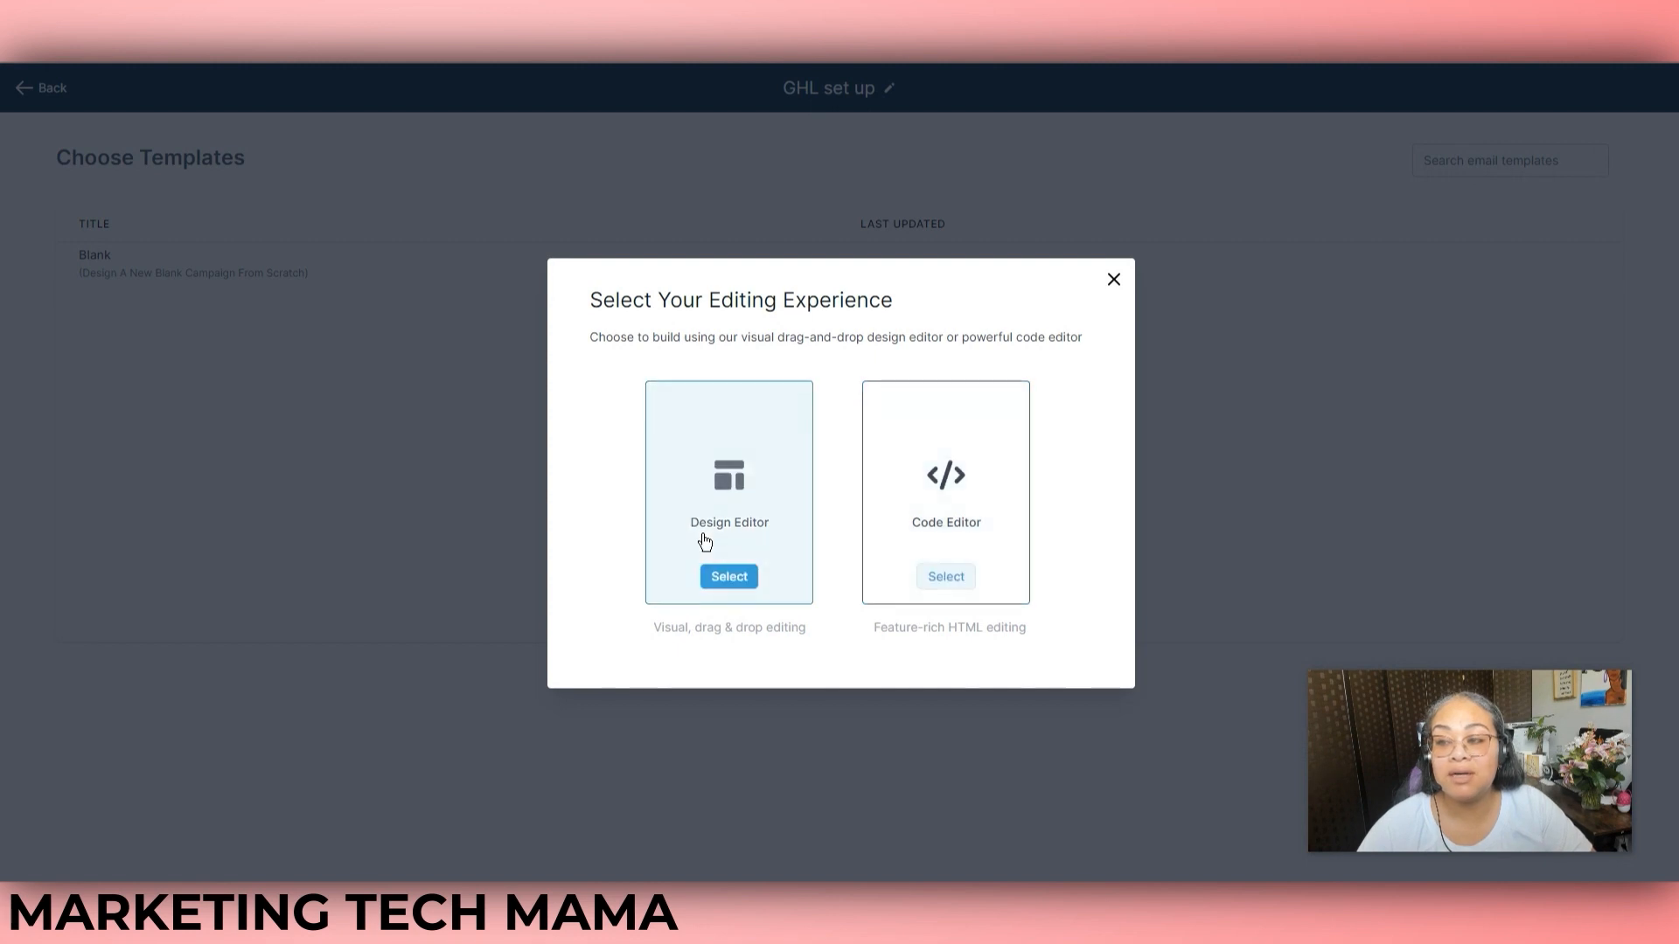
{"action": "left_click", "coordinate": [722, 579]}
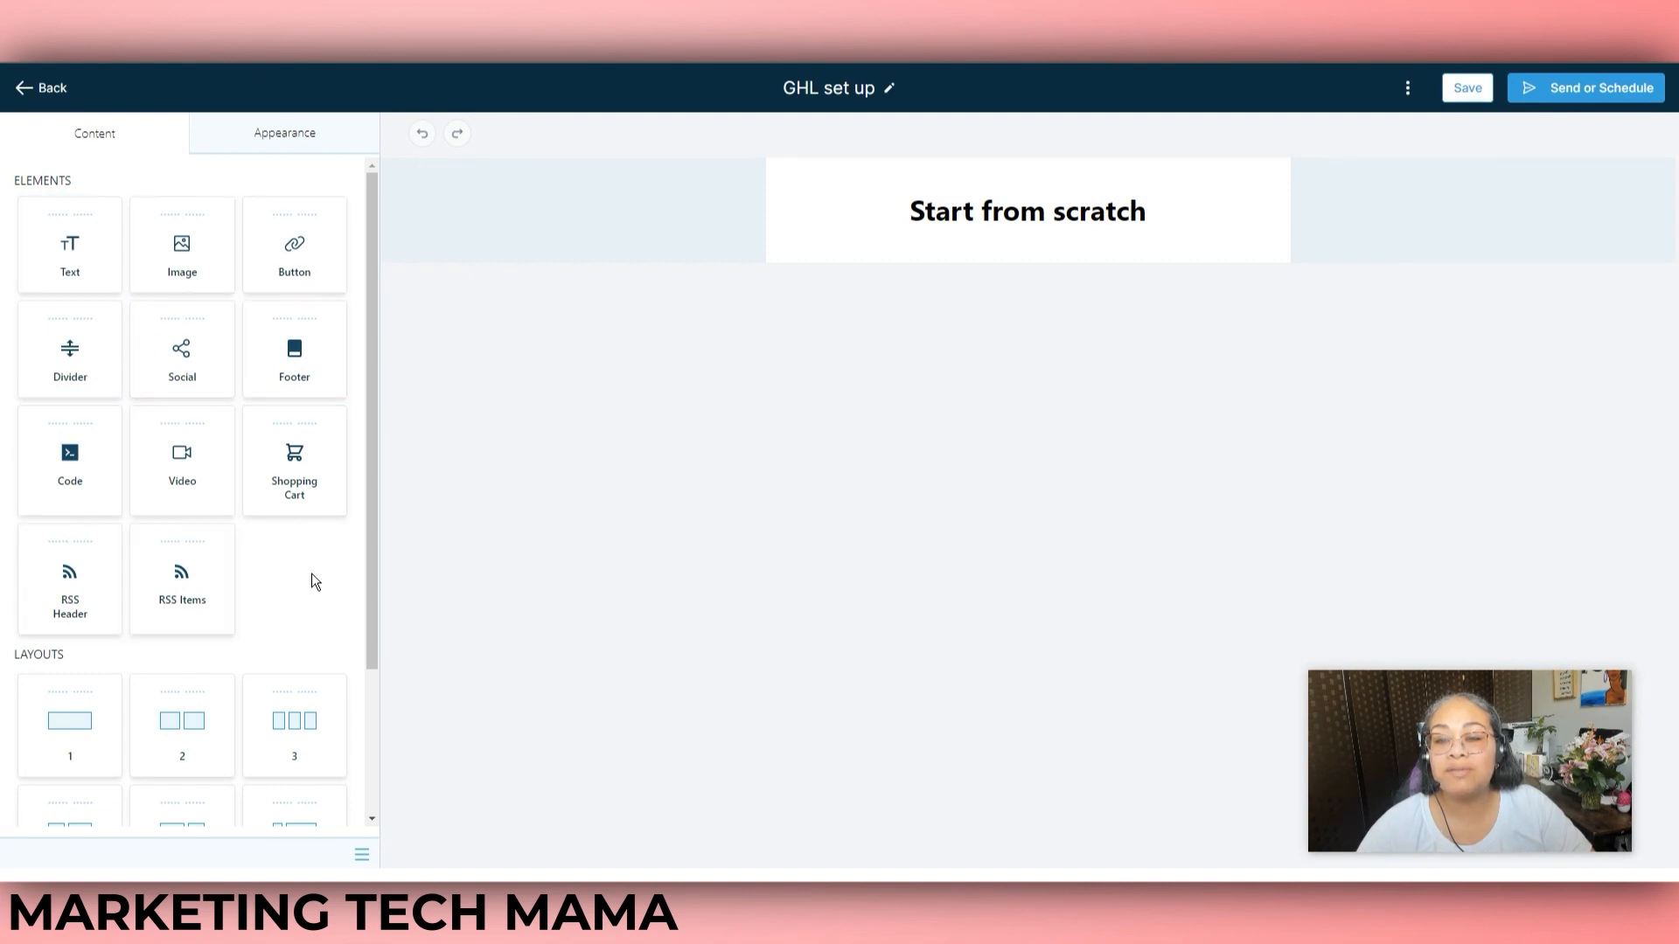
- Add a 2/3 : 1/3 column layout below the "Start from scratch" heading
{"action": "scroll", "coordinate": [376, 591], "scroll_direction": "down", "scroll_amount": 1}
{"action": "left_click_drag", "start_coordinate": [378, 599], "coordinate": [393, 671]}
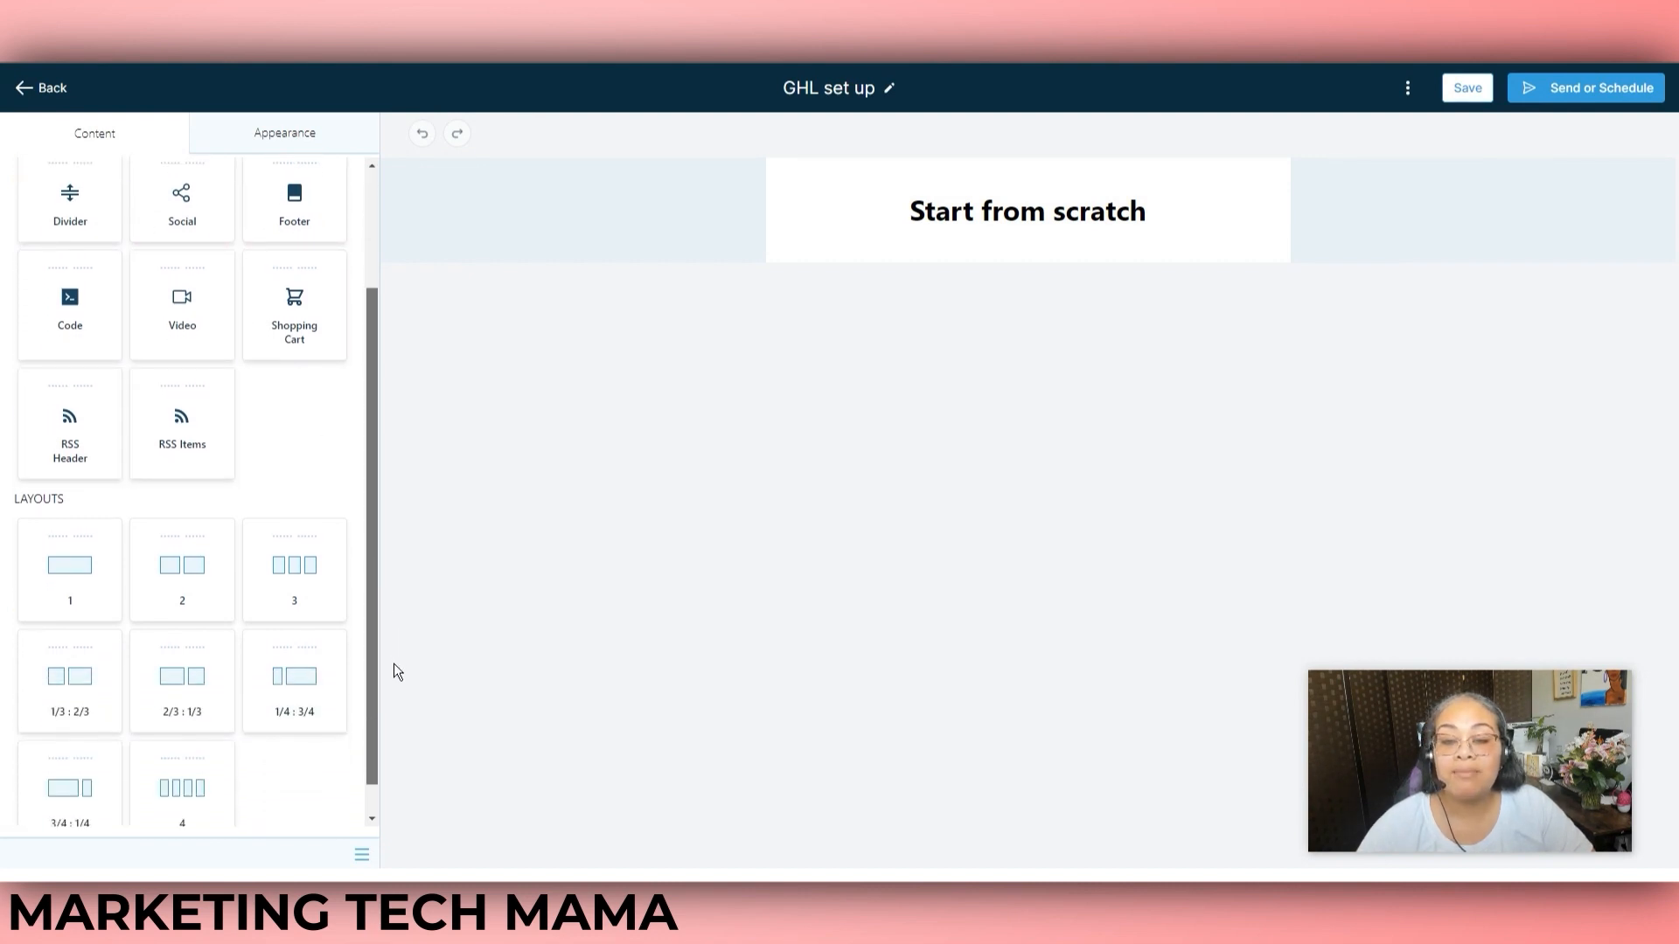
{"action": "left_click_drag", "start_coordinate": [169, 679], "coordinate": [831, 280]}
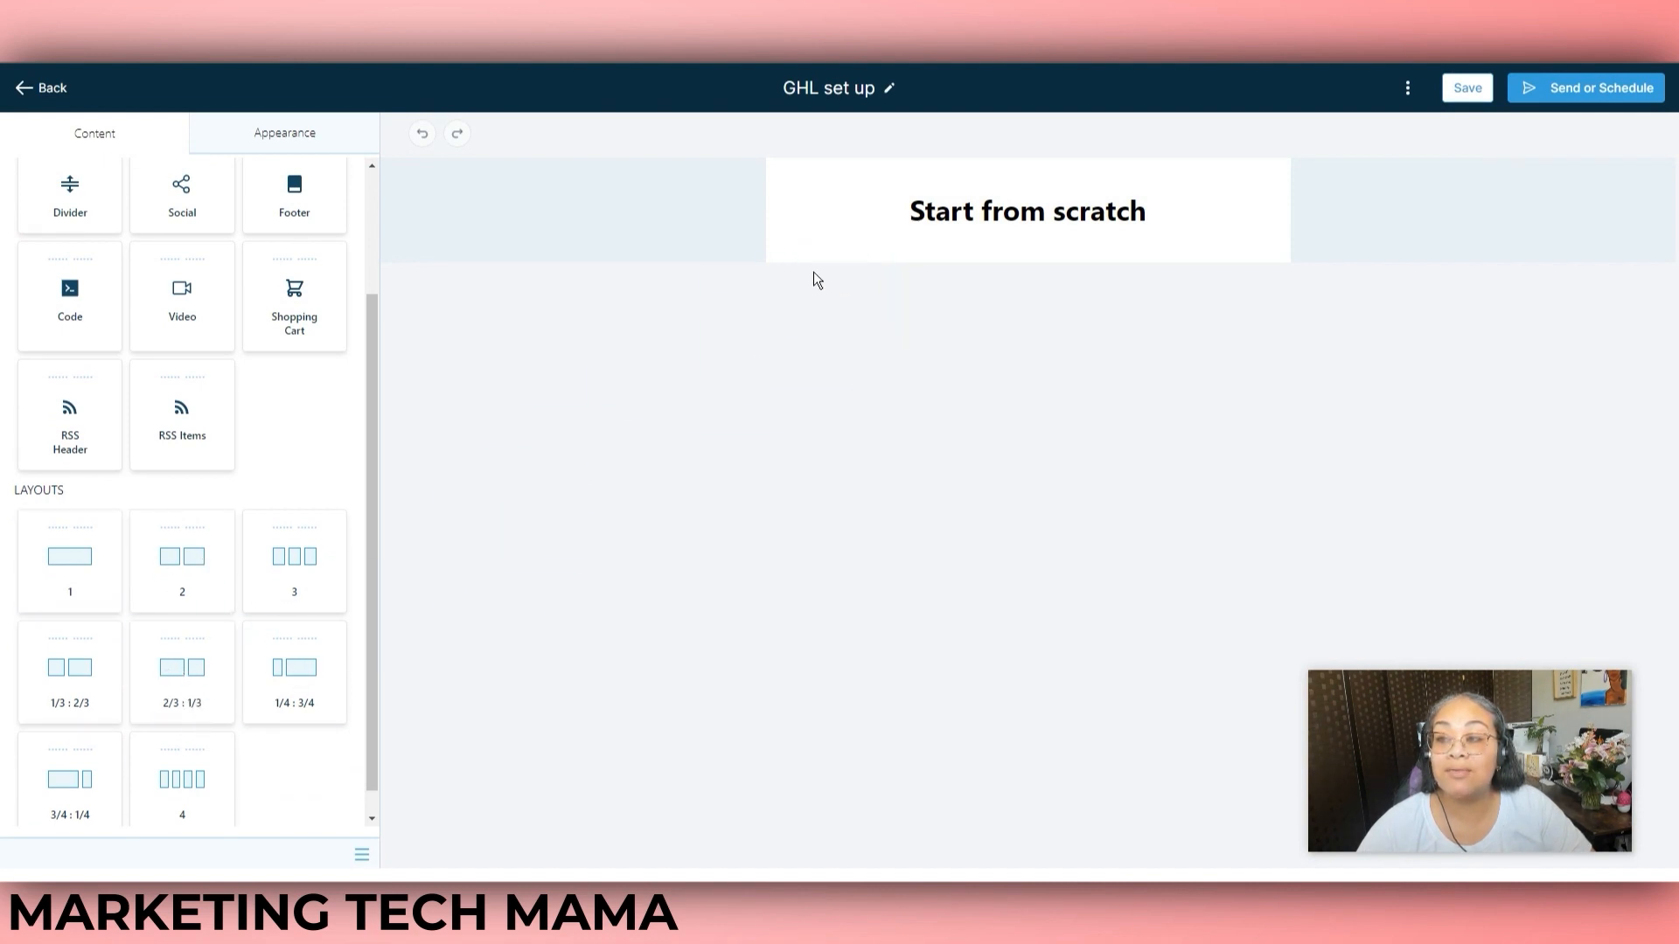
{"action": "left_click_drag", "start_coordinate": [188, 653], "coordinate": [739, 316]}
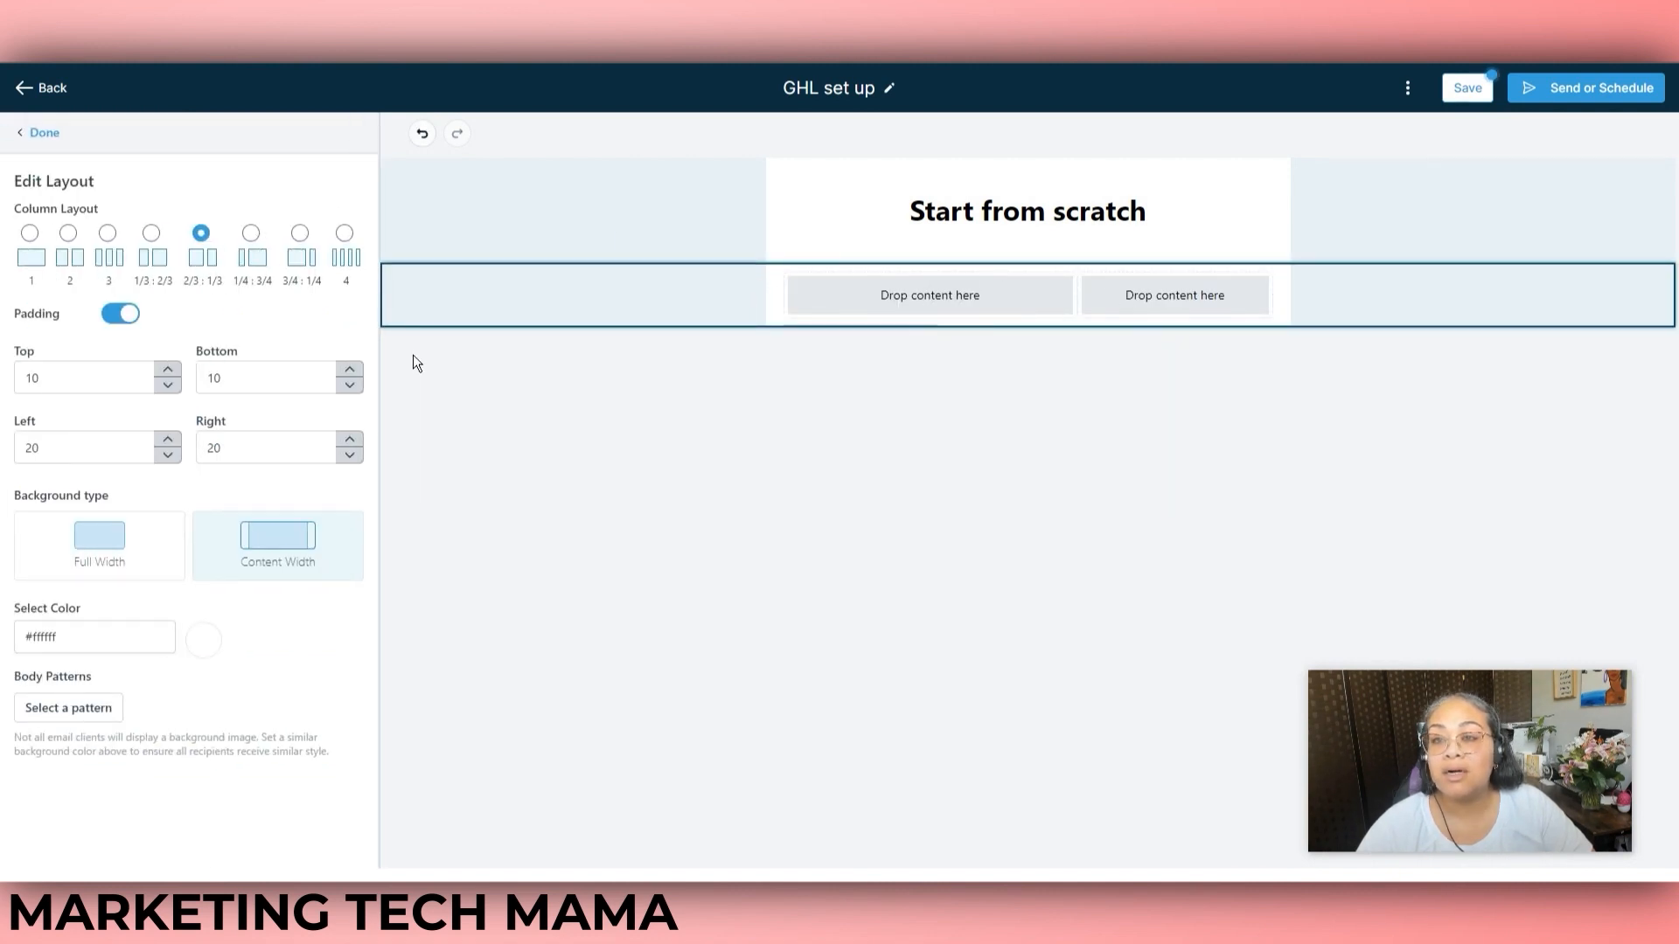
- Try other column arrangements for the added row and settle on the 4-column layout
{"action": "left_click", "coordinate": [299, 235]}
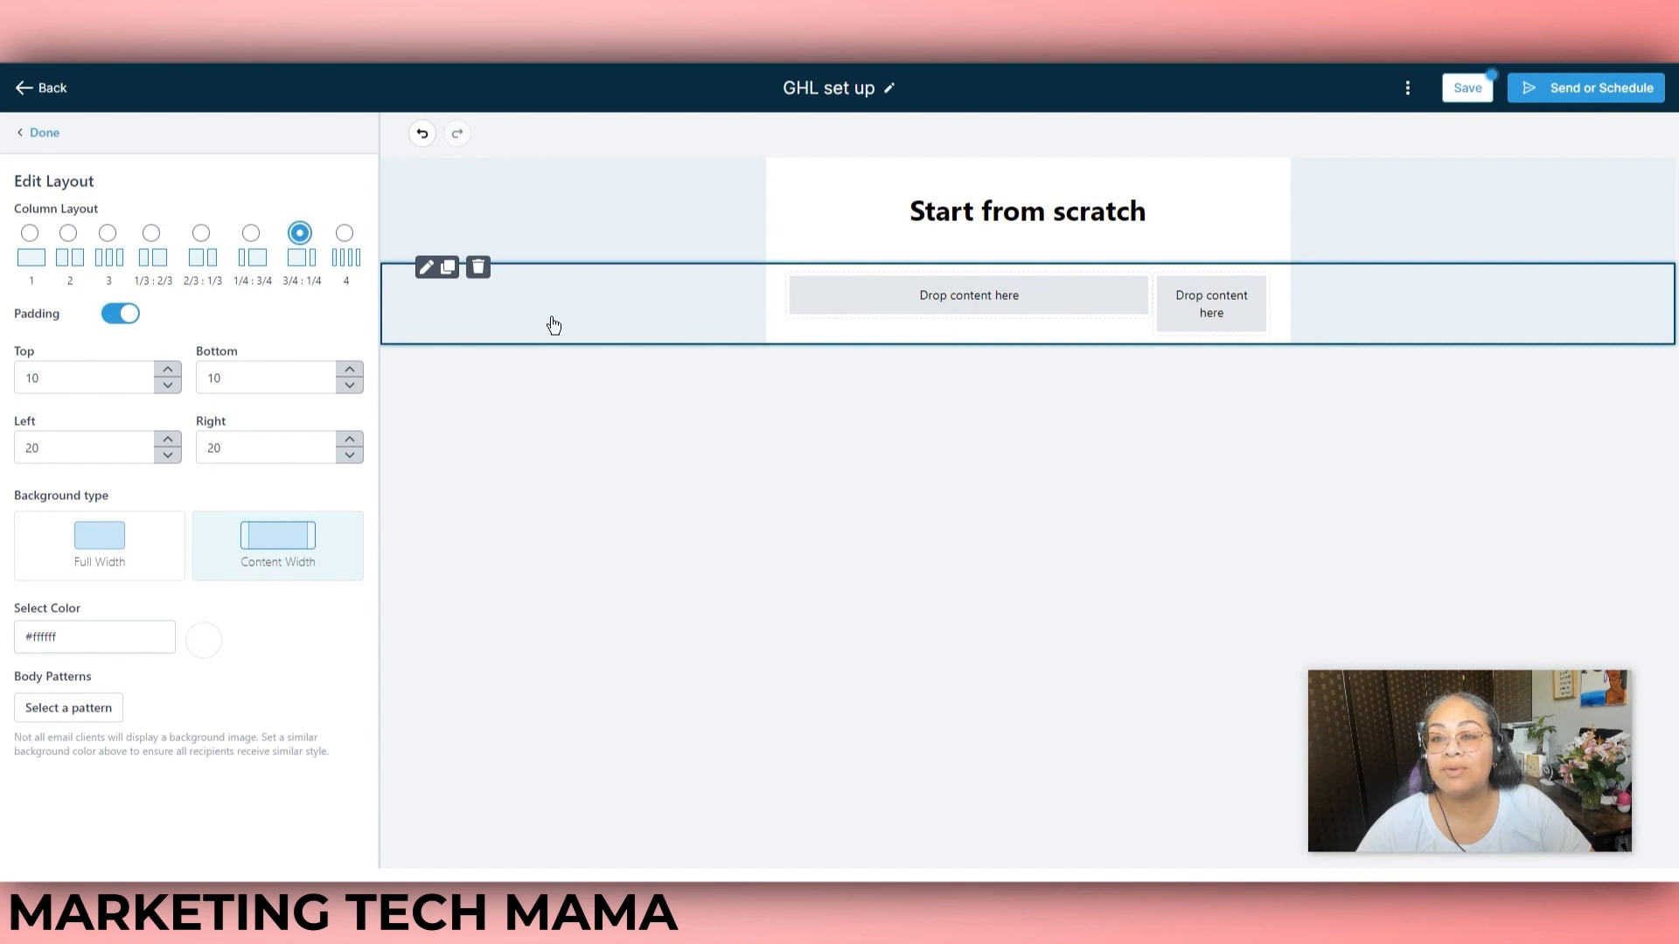
{"action": "left_click", "coordinate": [70, 231]}
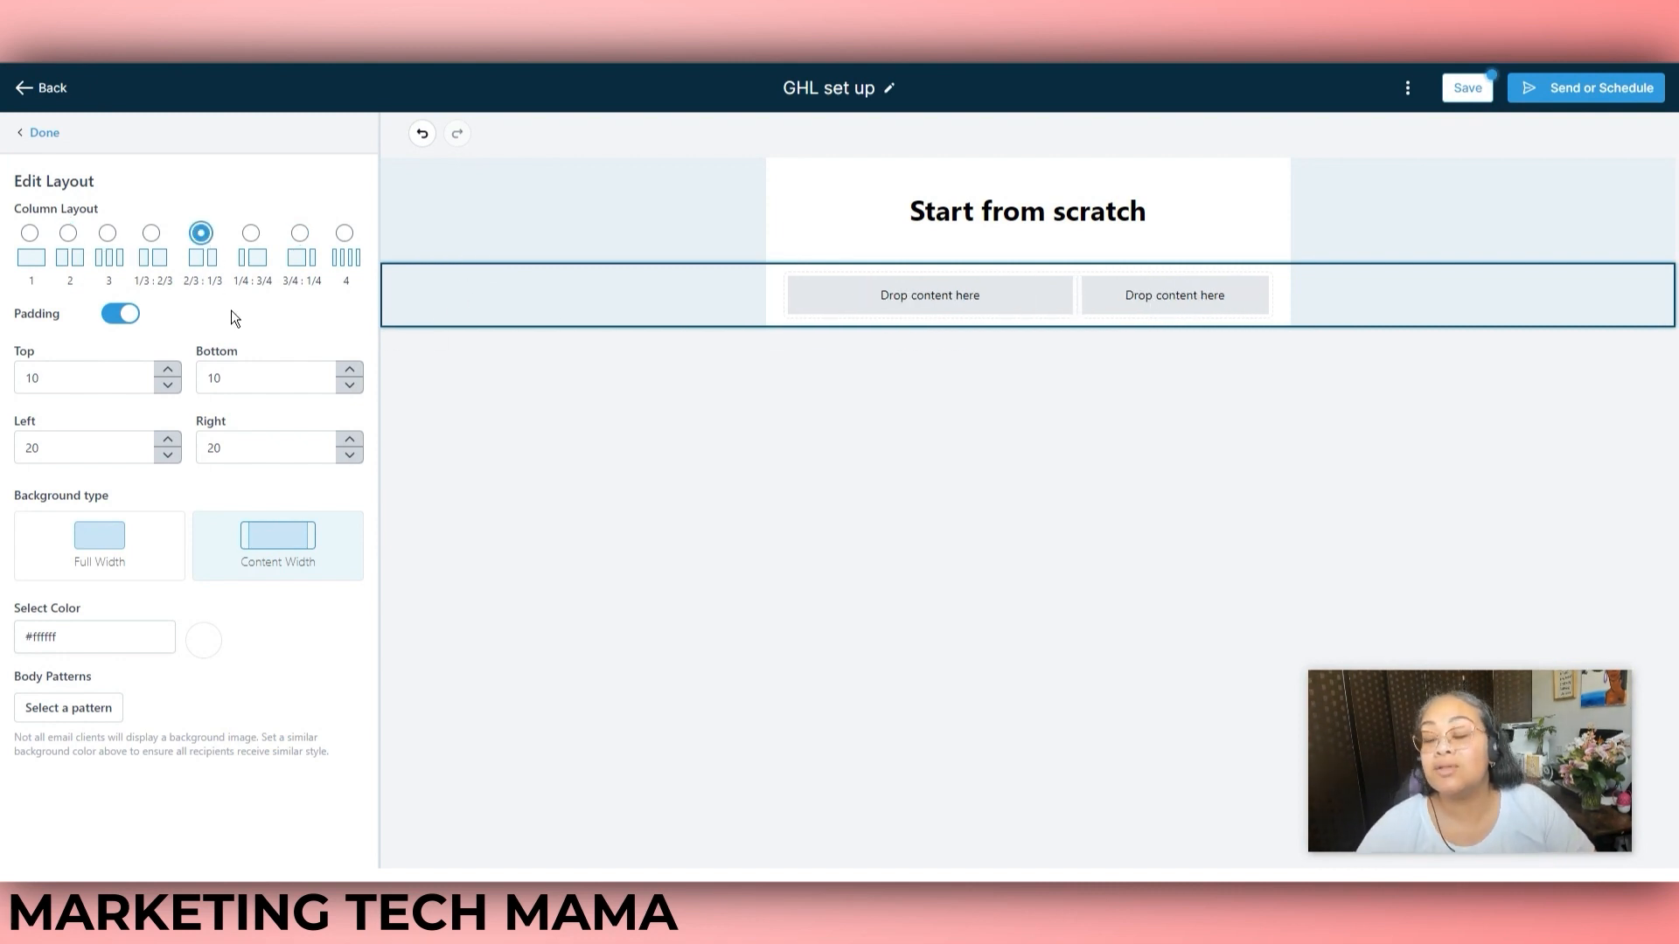
{"action": "left_click", "coordinate": [341, 233]}
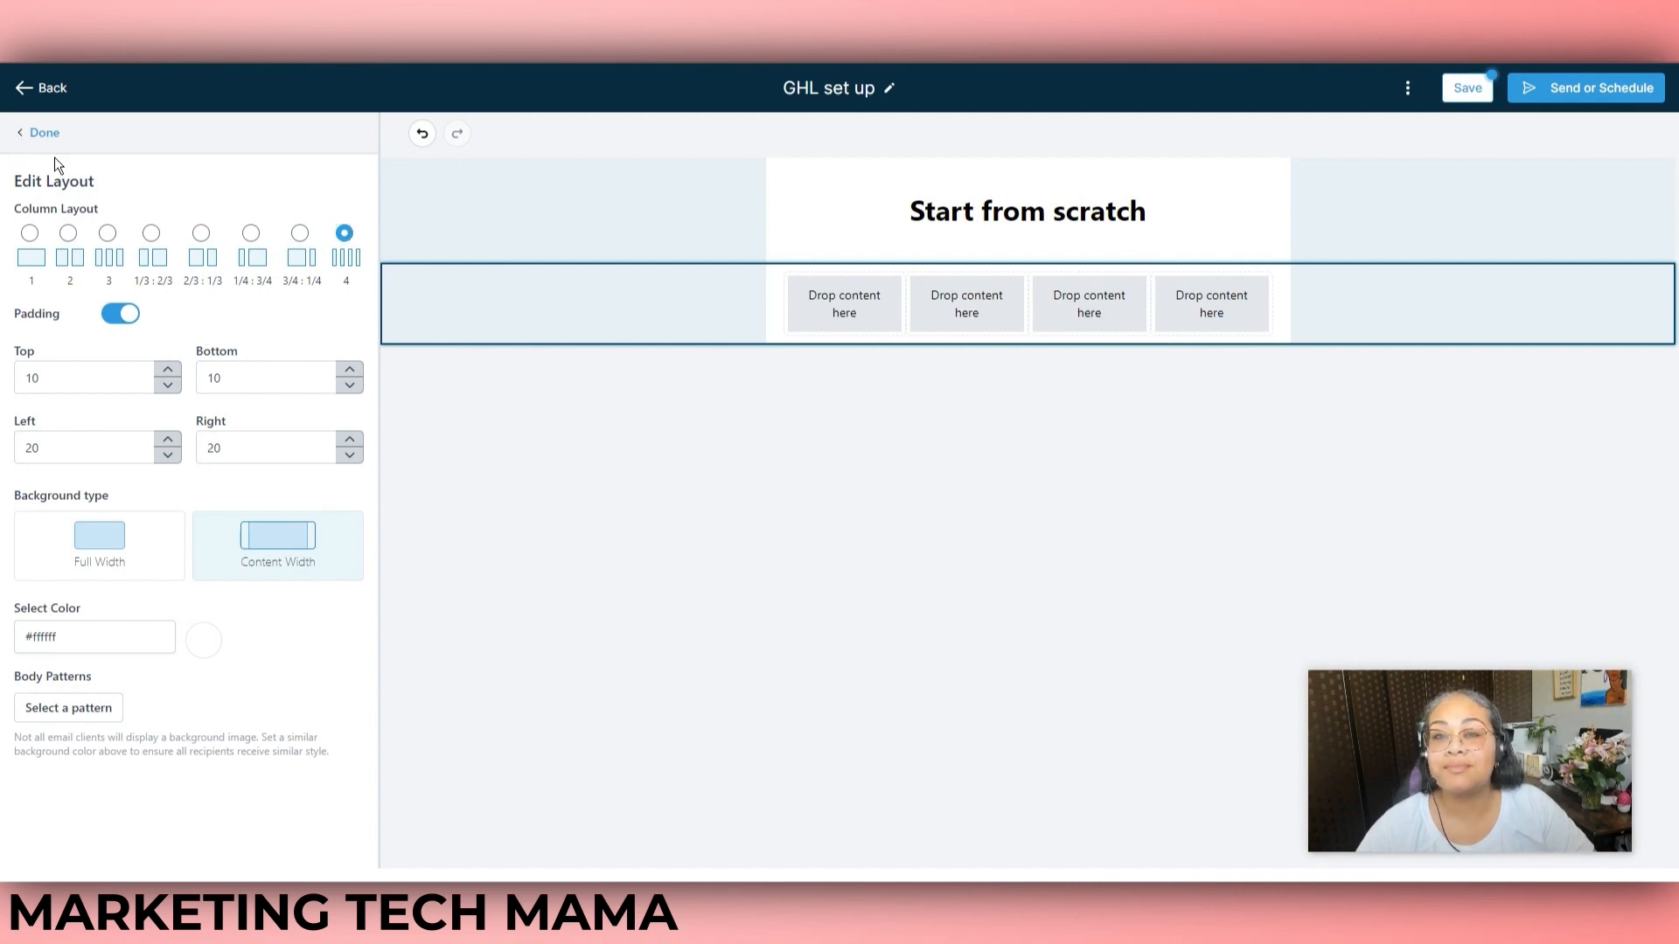
{"action": "left_click", "coordinate": [44, 136]}
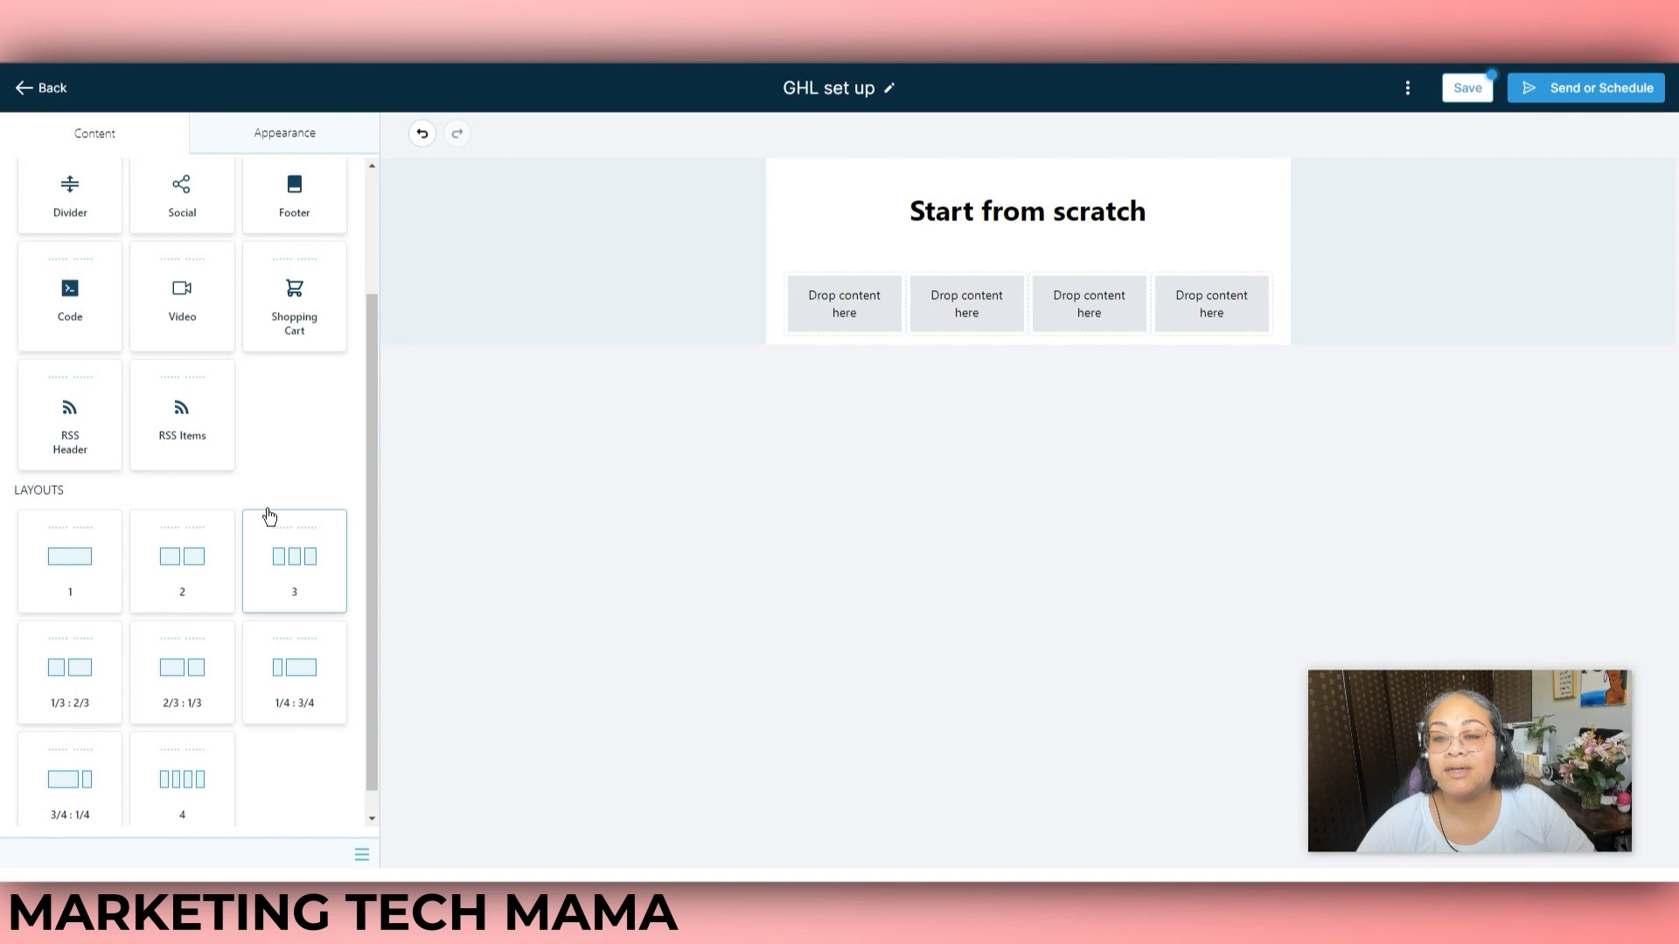
- Review the email's appearance options for buttons, dividers, custom CSS and mobile formatting, and return to the content elements
{"action": "left_click_drag", "start_coordinate": [370, 421], "coordinate": [373, 280]}
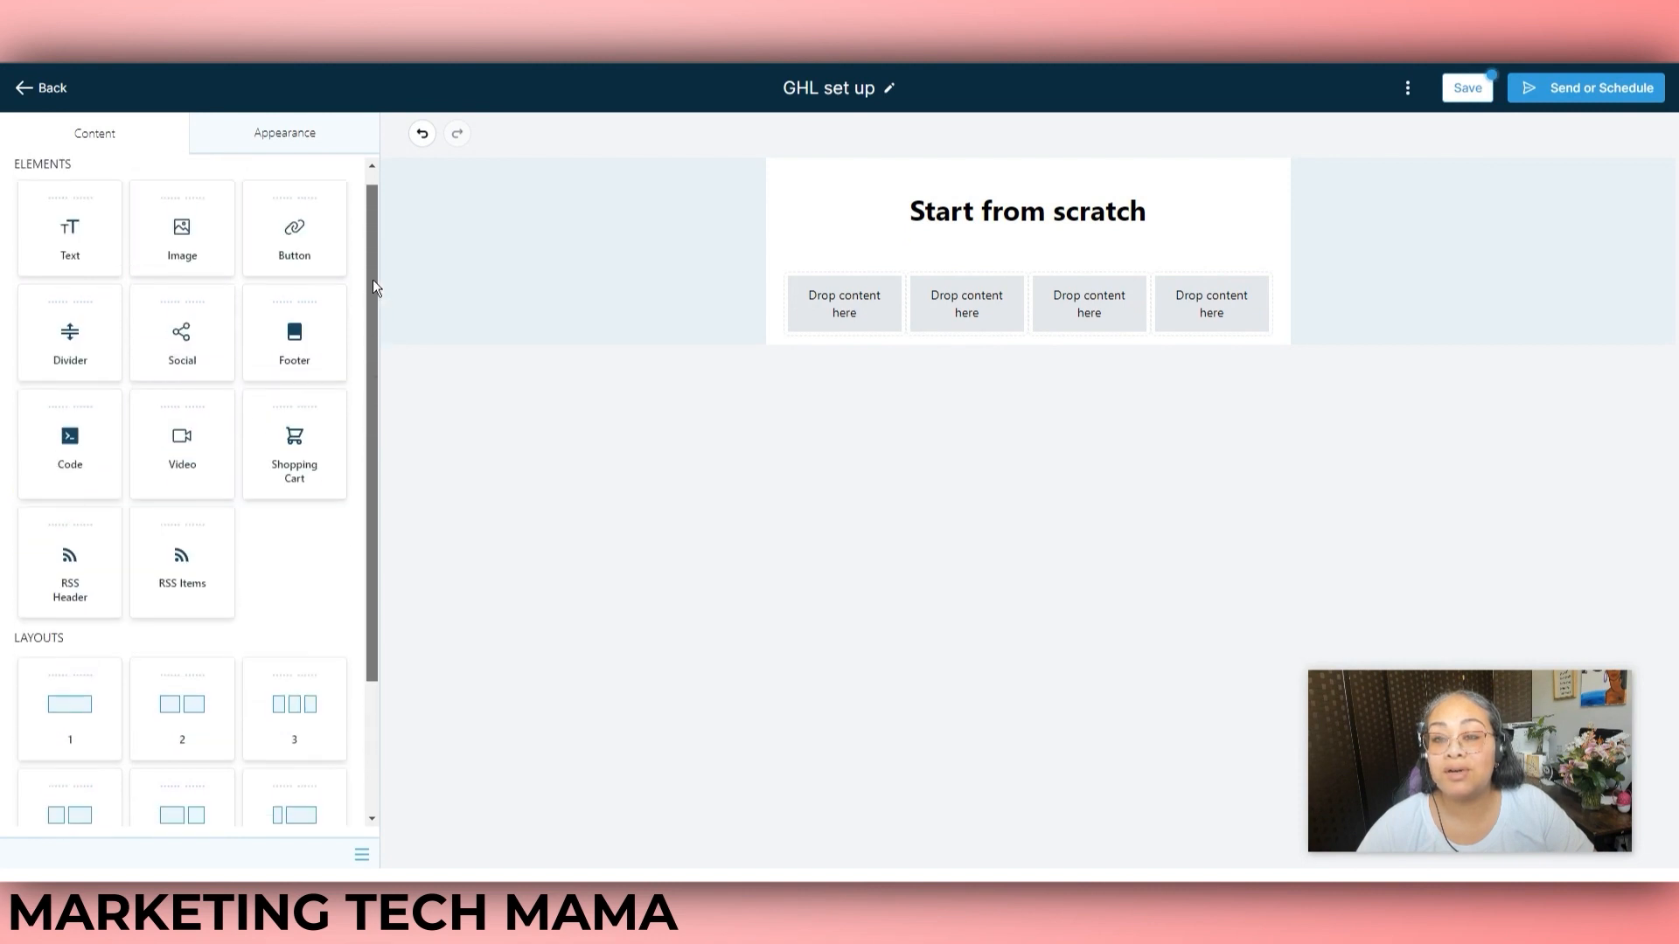
{"action": "left_click", "coordinate": [271, 130]}
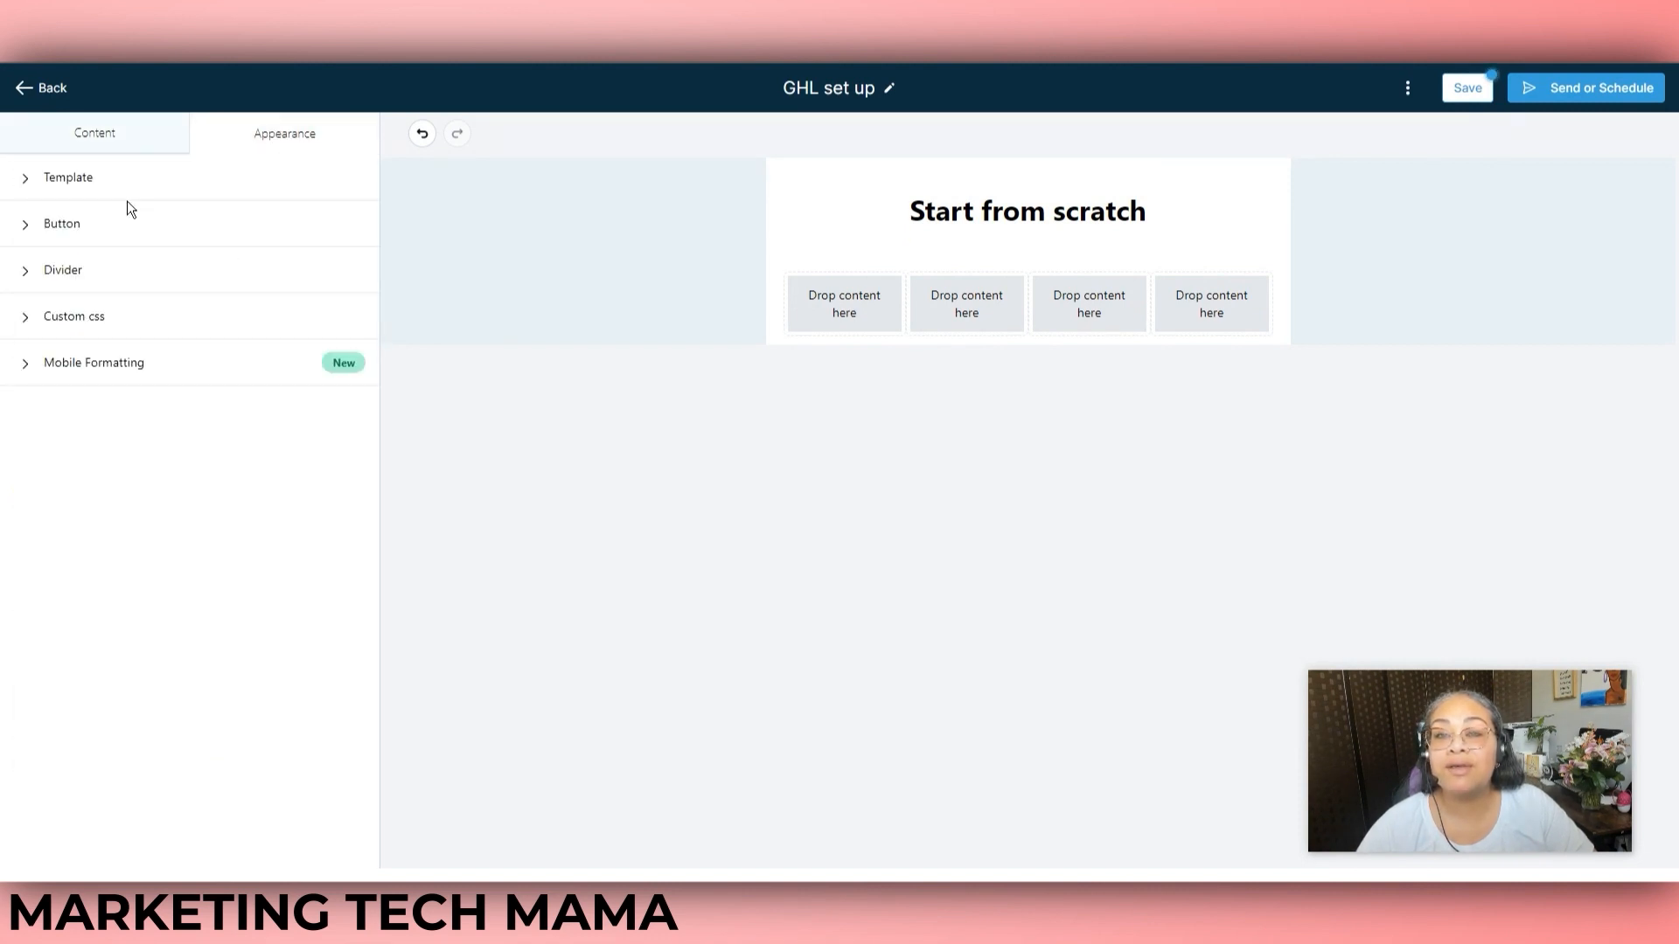
{"action": "left_click", "coordinate": [29, 229]}
{"action": "left_click", "coordinate": [29, 227]}
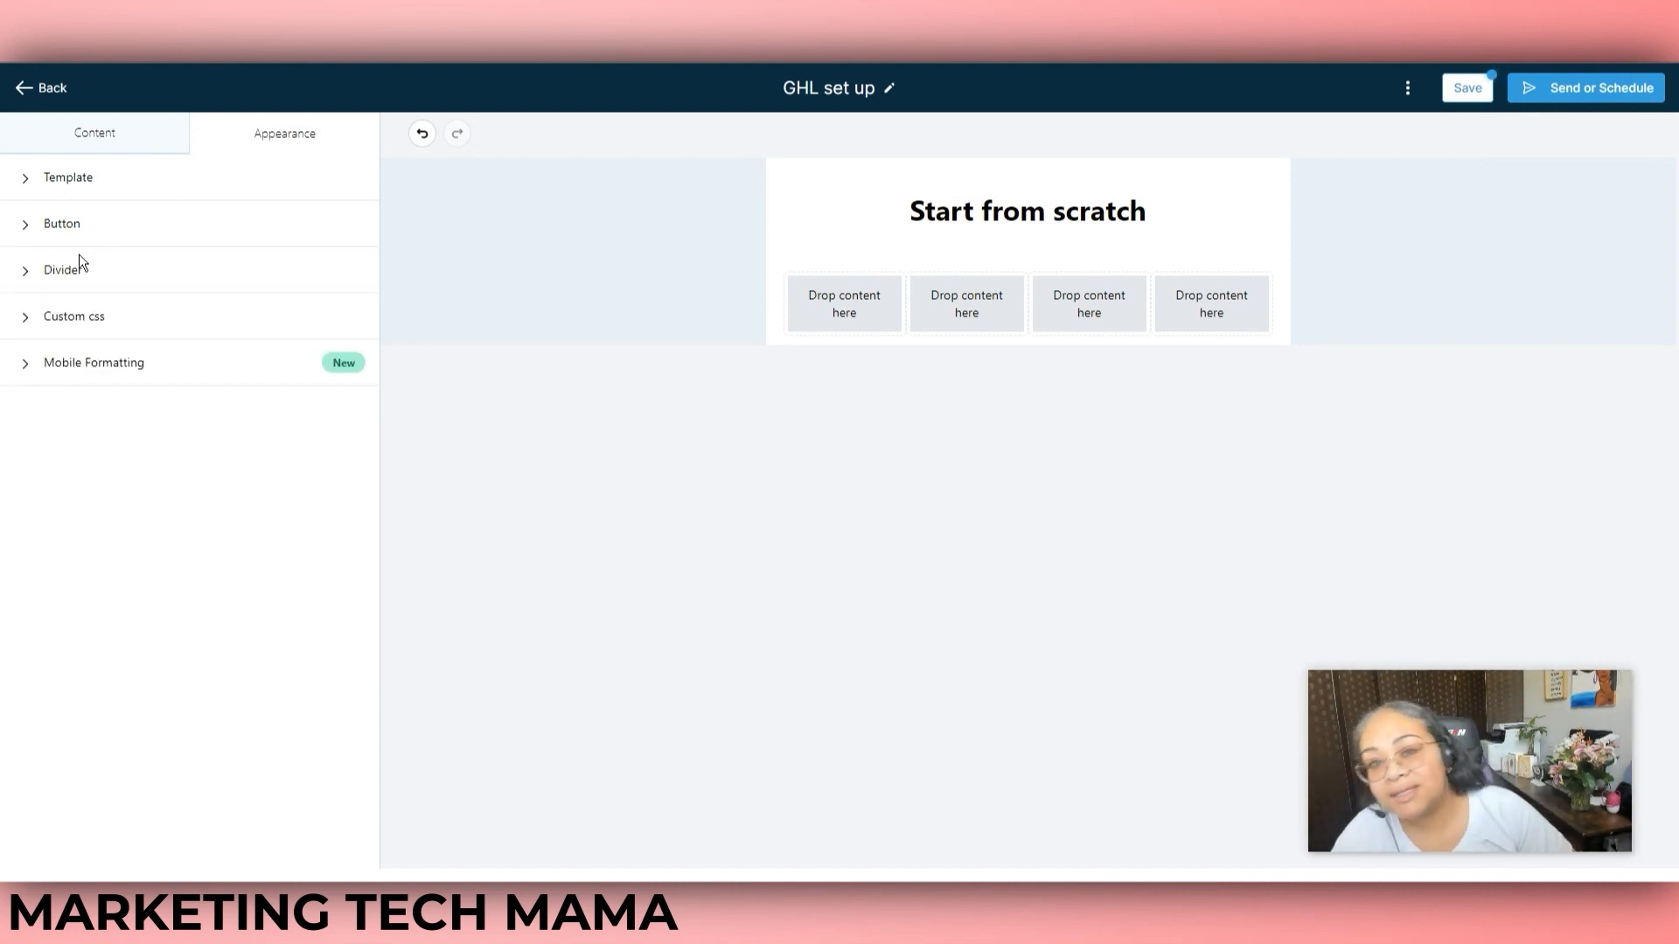
{"action": "left_click", "coordinate": [41, 275]}
{"action": "left_click", "coordinate": [41, 274]}
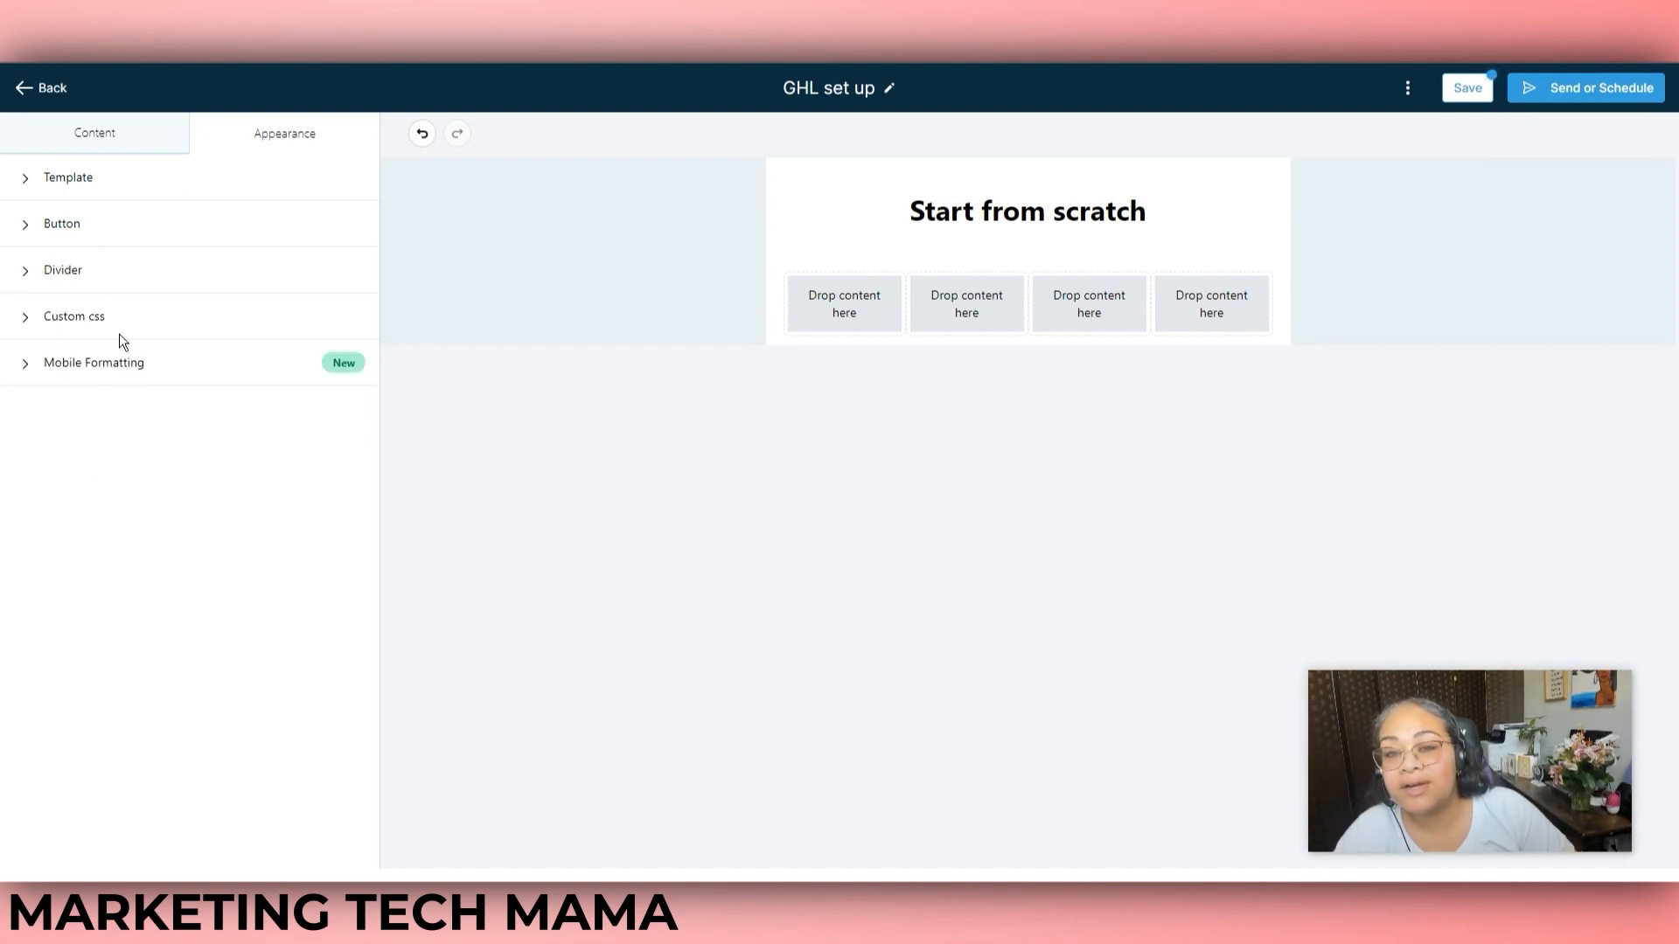
{"action": "left_click", "coordinate": [78, 319]}
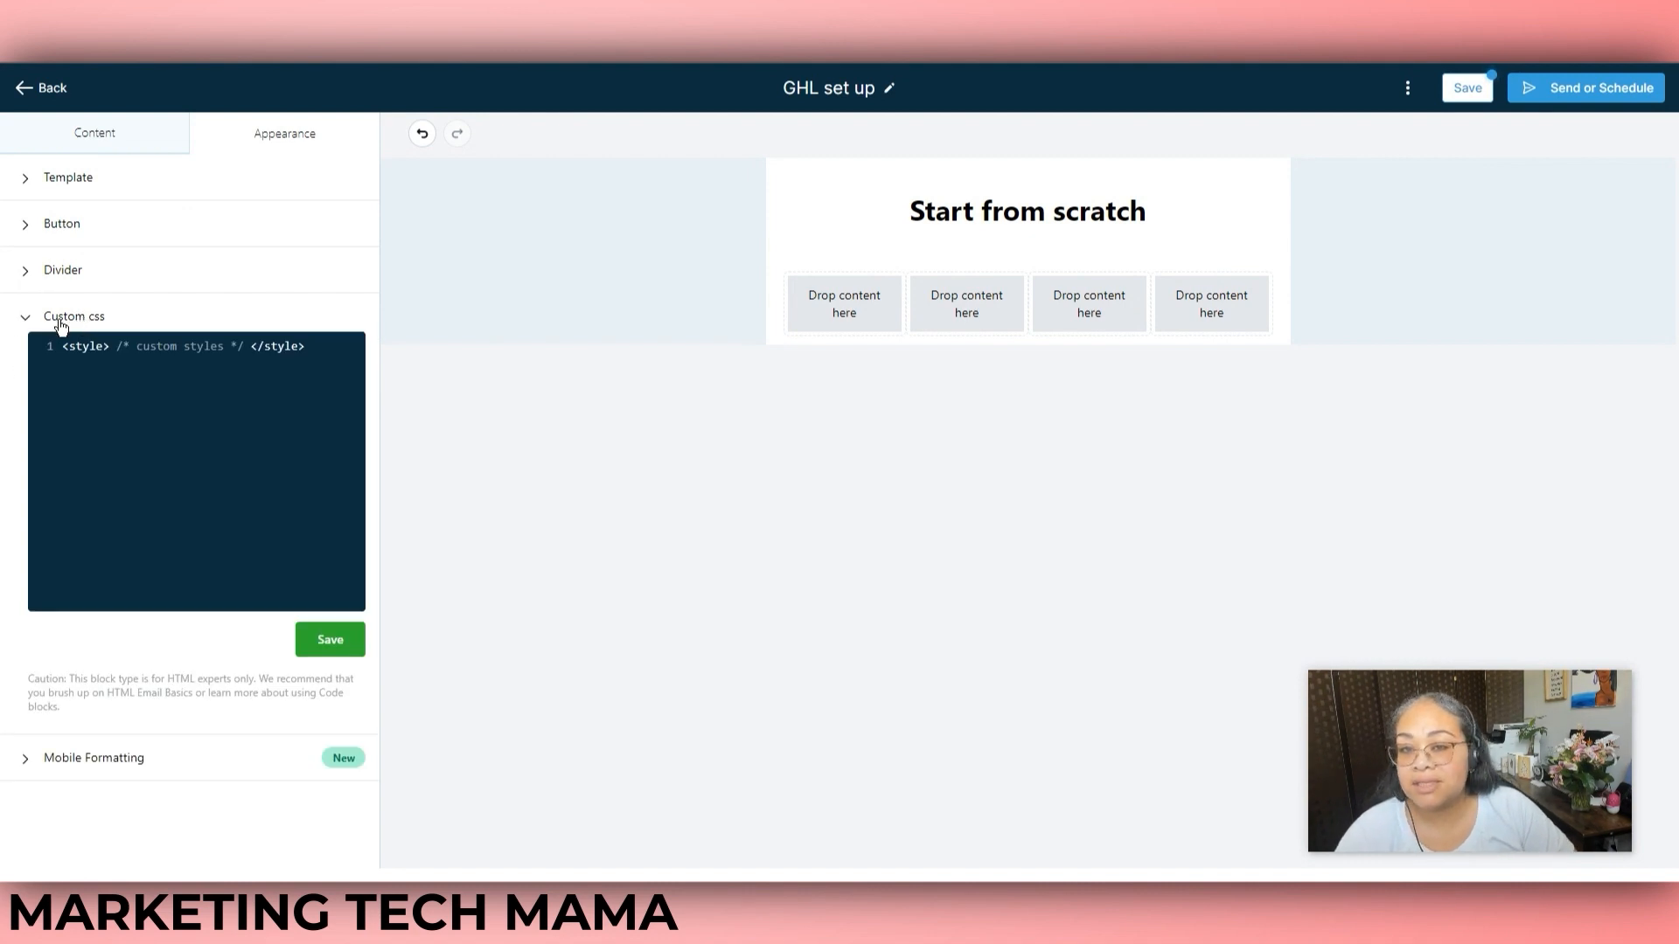
{"action": "left_click", "coordinate": [61, 322]}
{"action": "left_click", "coordinate": [64, 367]}
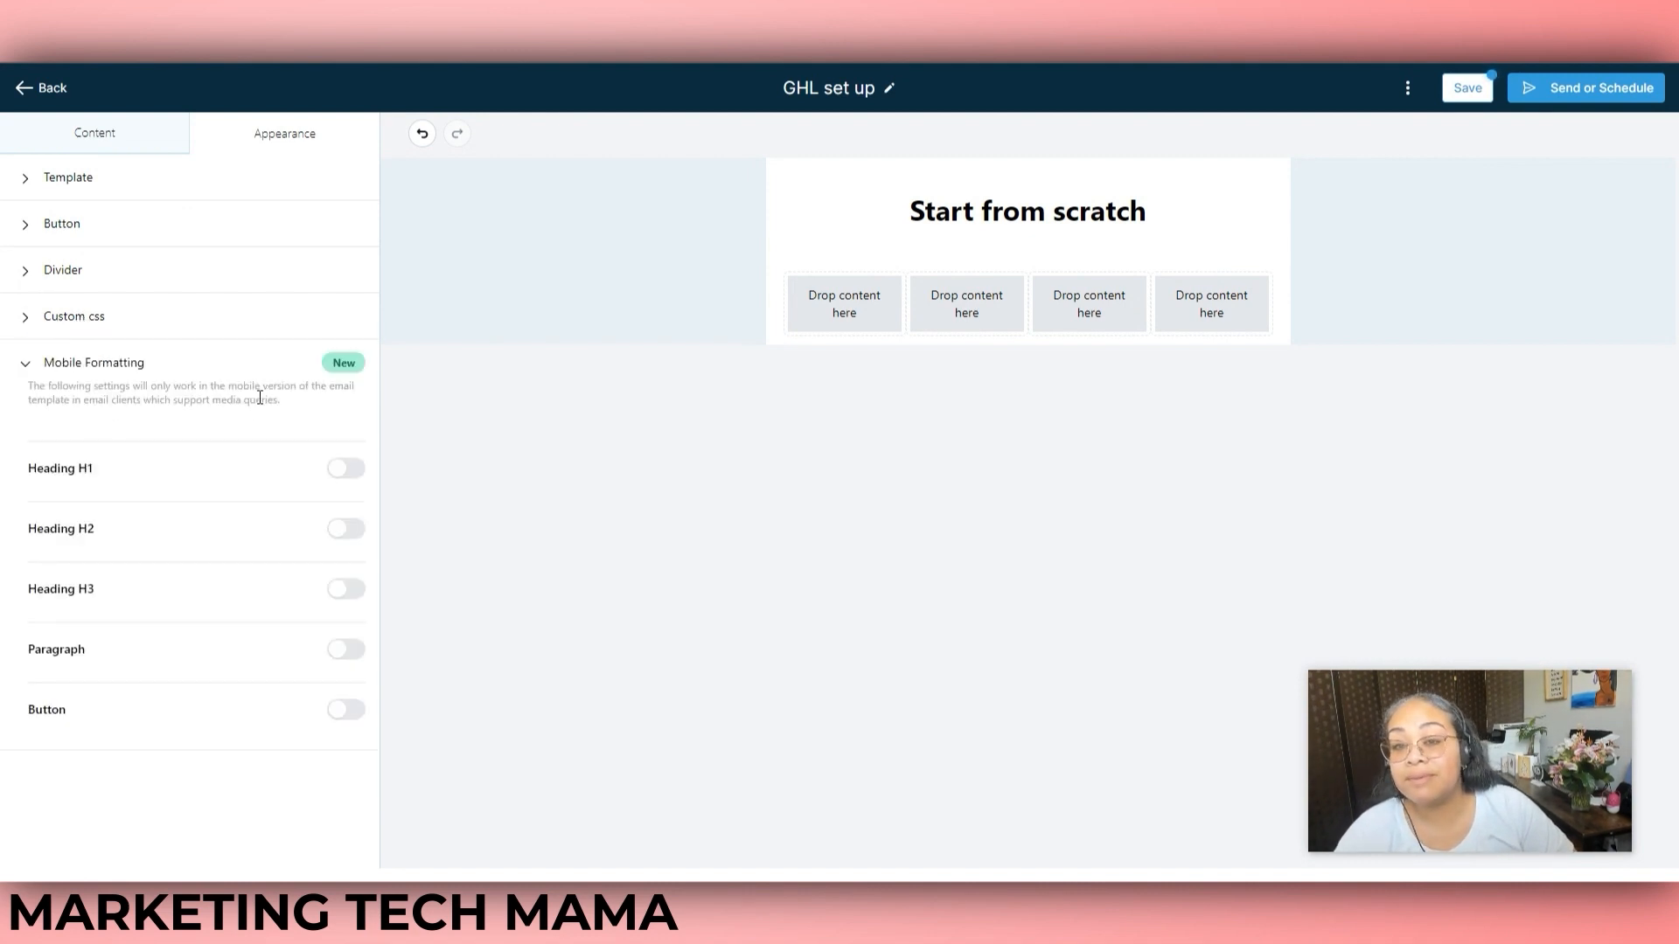
{"action": "left_click", "coordinate": [39, 365]}
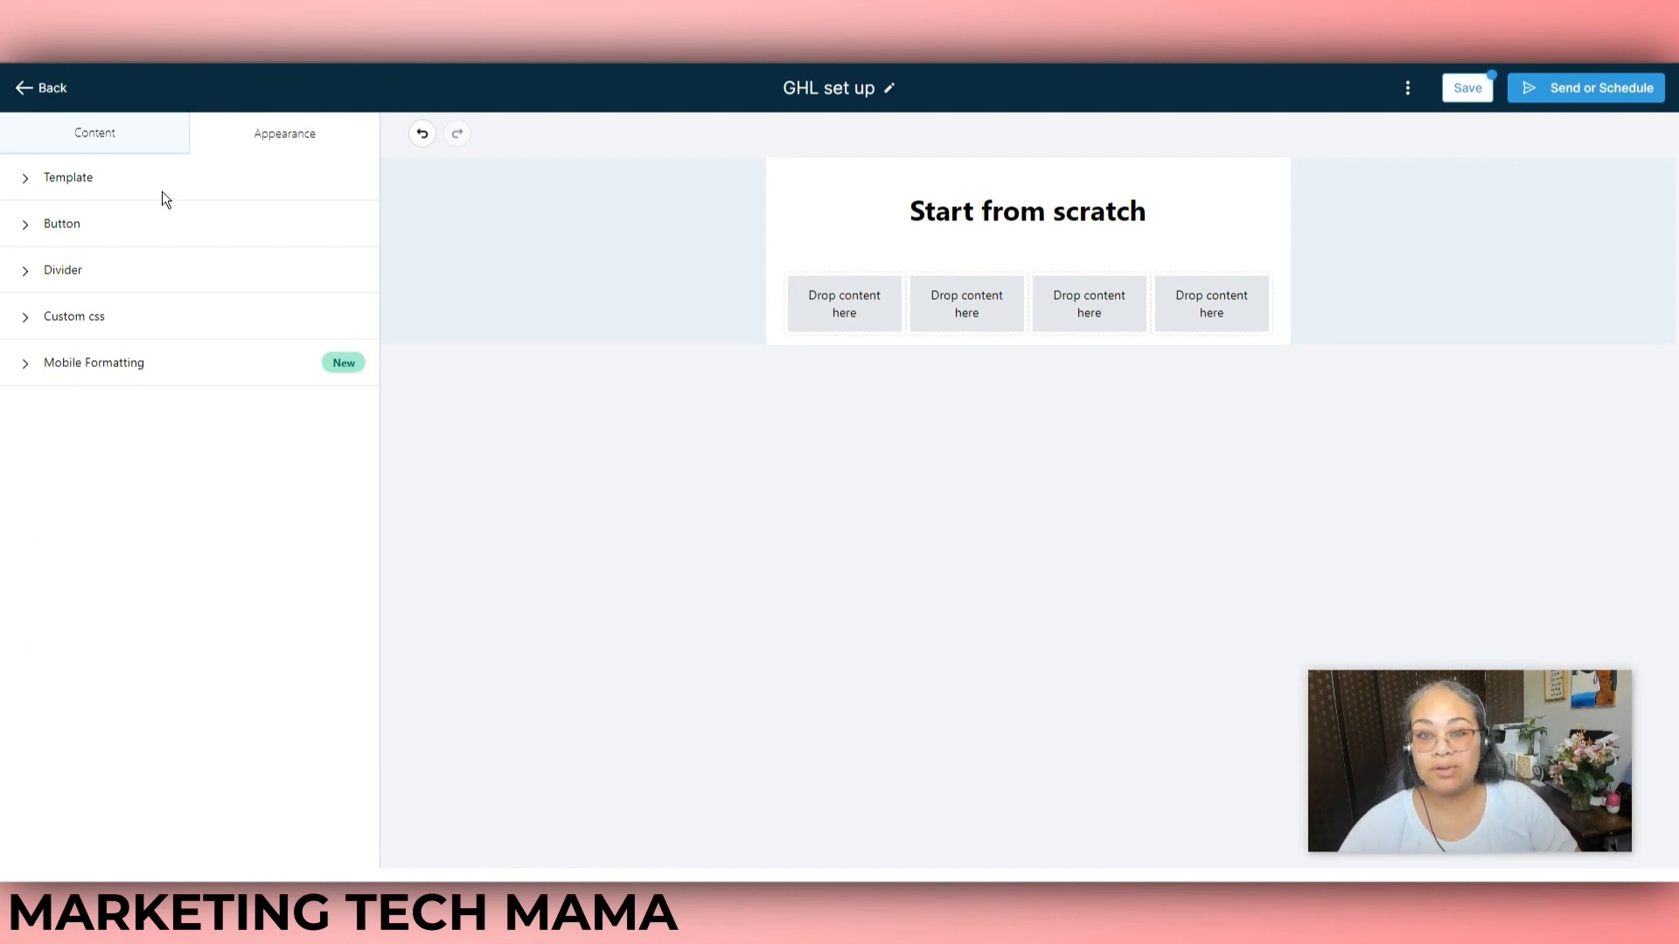
{"action": "left_click", "coordinate": [96, 134]}
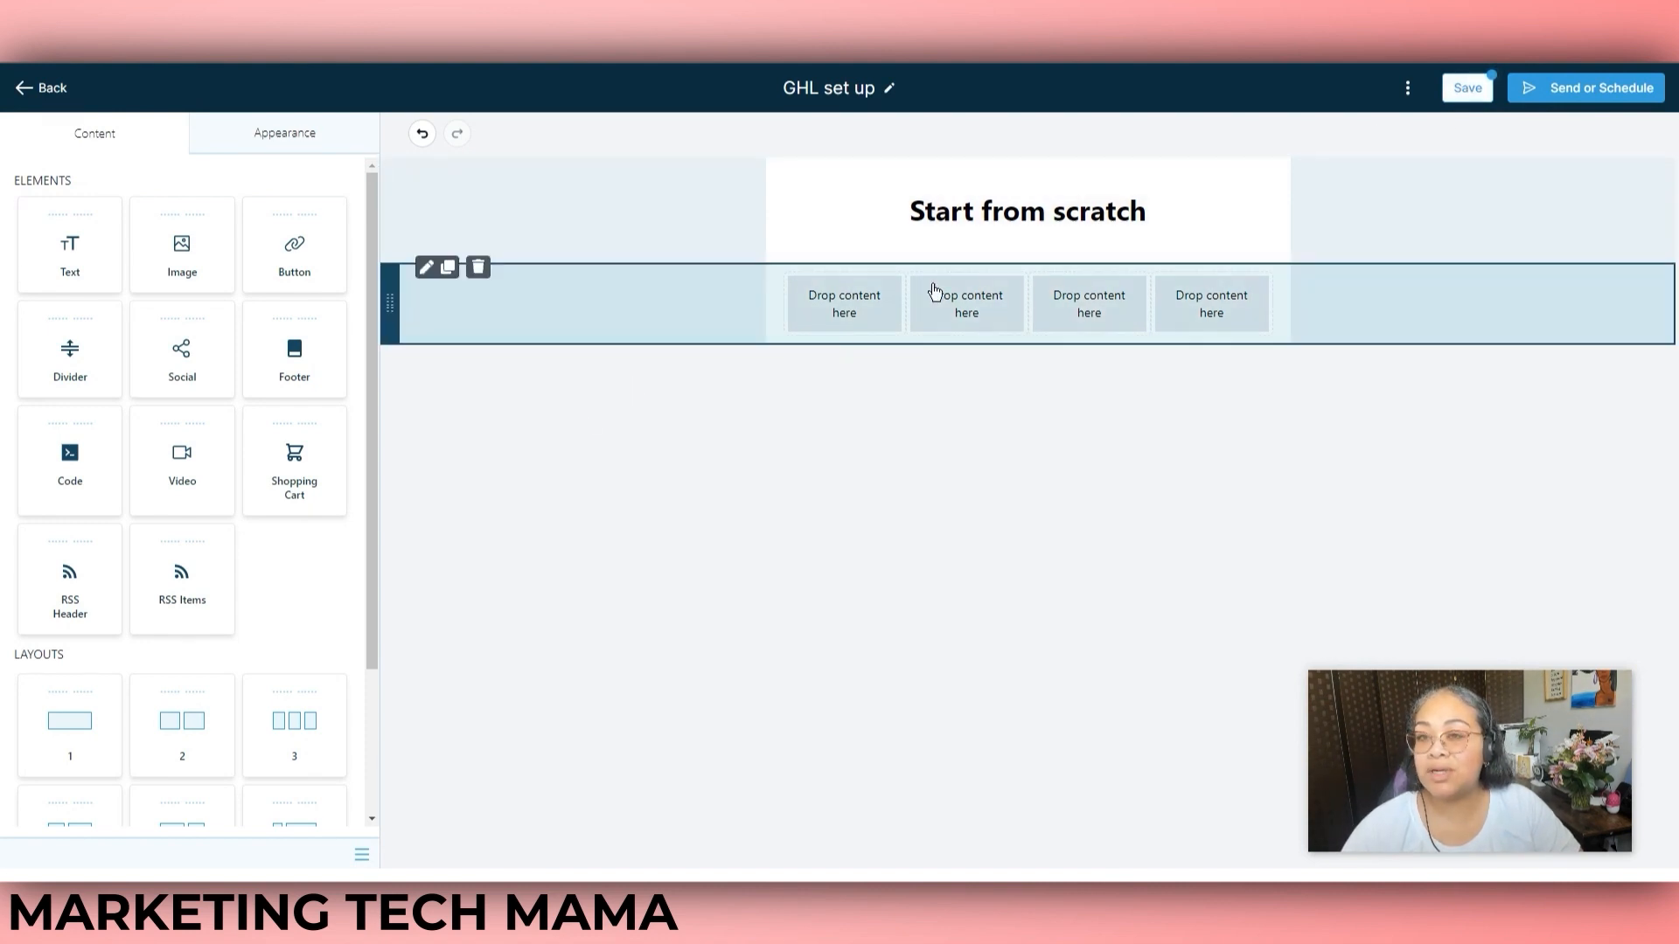
- Open the campaign's send and schedule settings and examine the sender, email subject and recipient sections
{"action": "left_click", "coordinate": [1601, 87]}
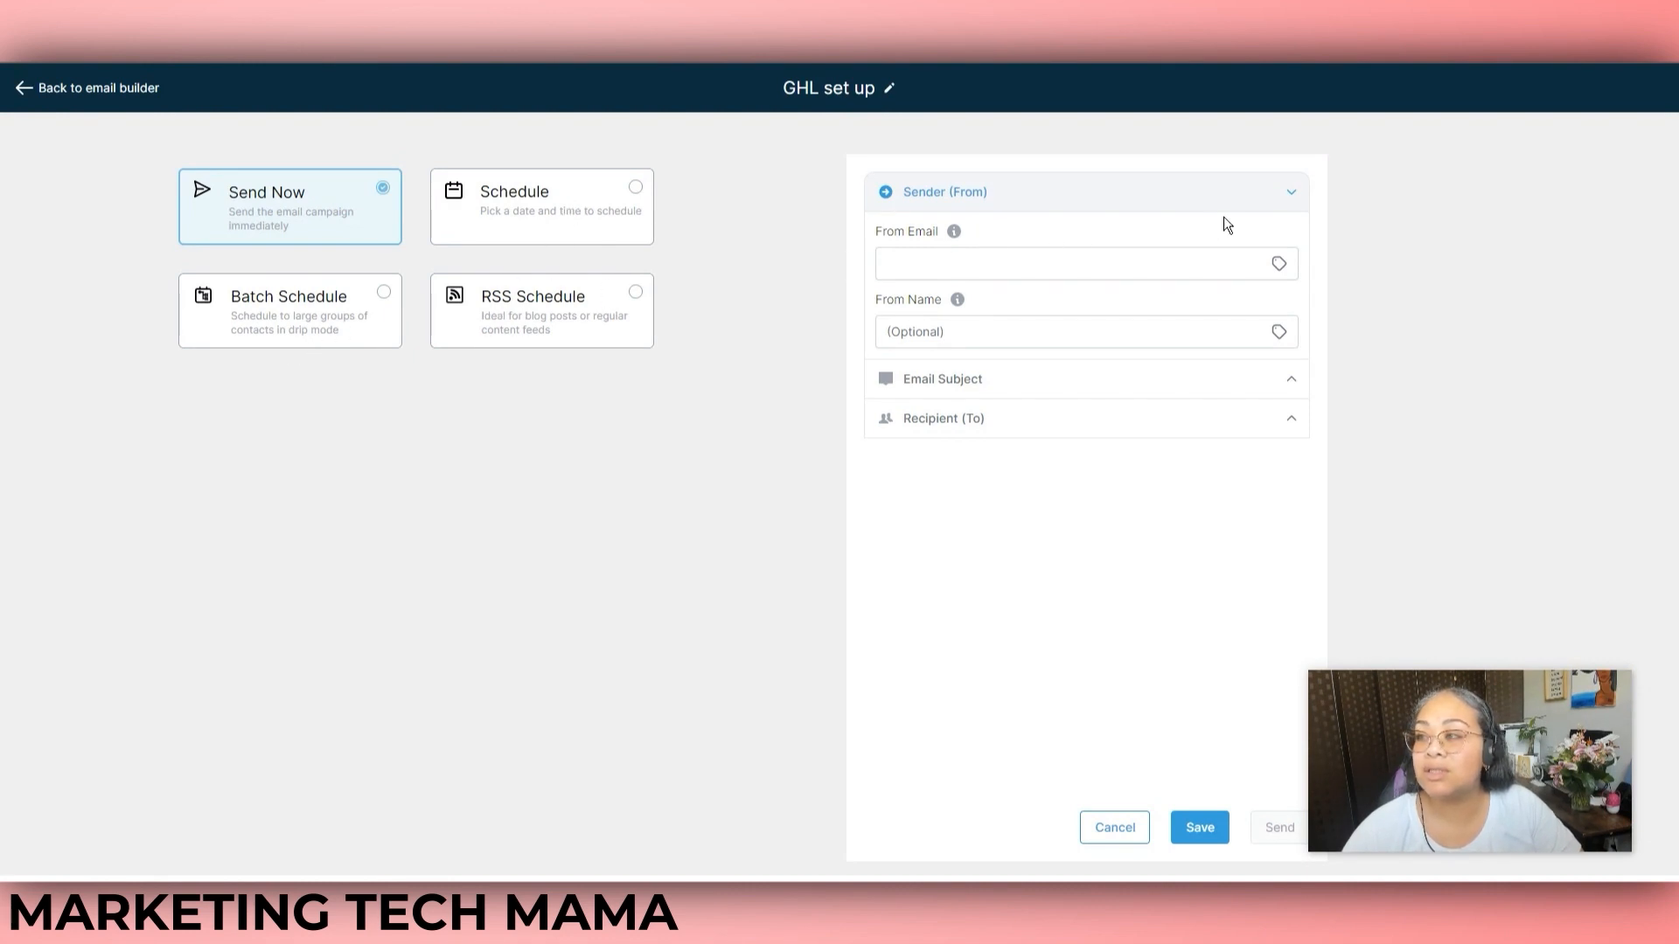
{"action": "left_click", "coordinate": [994, 266]}
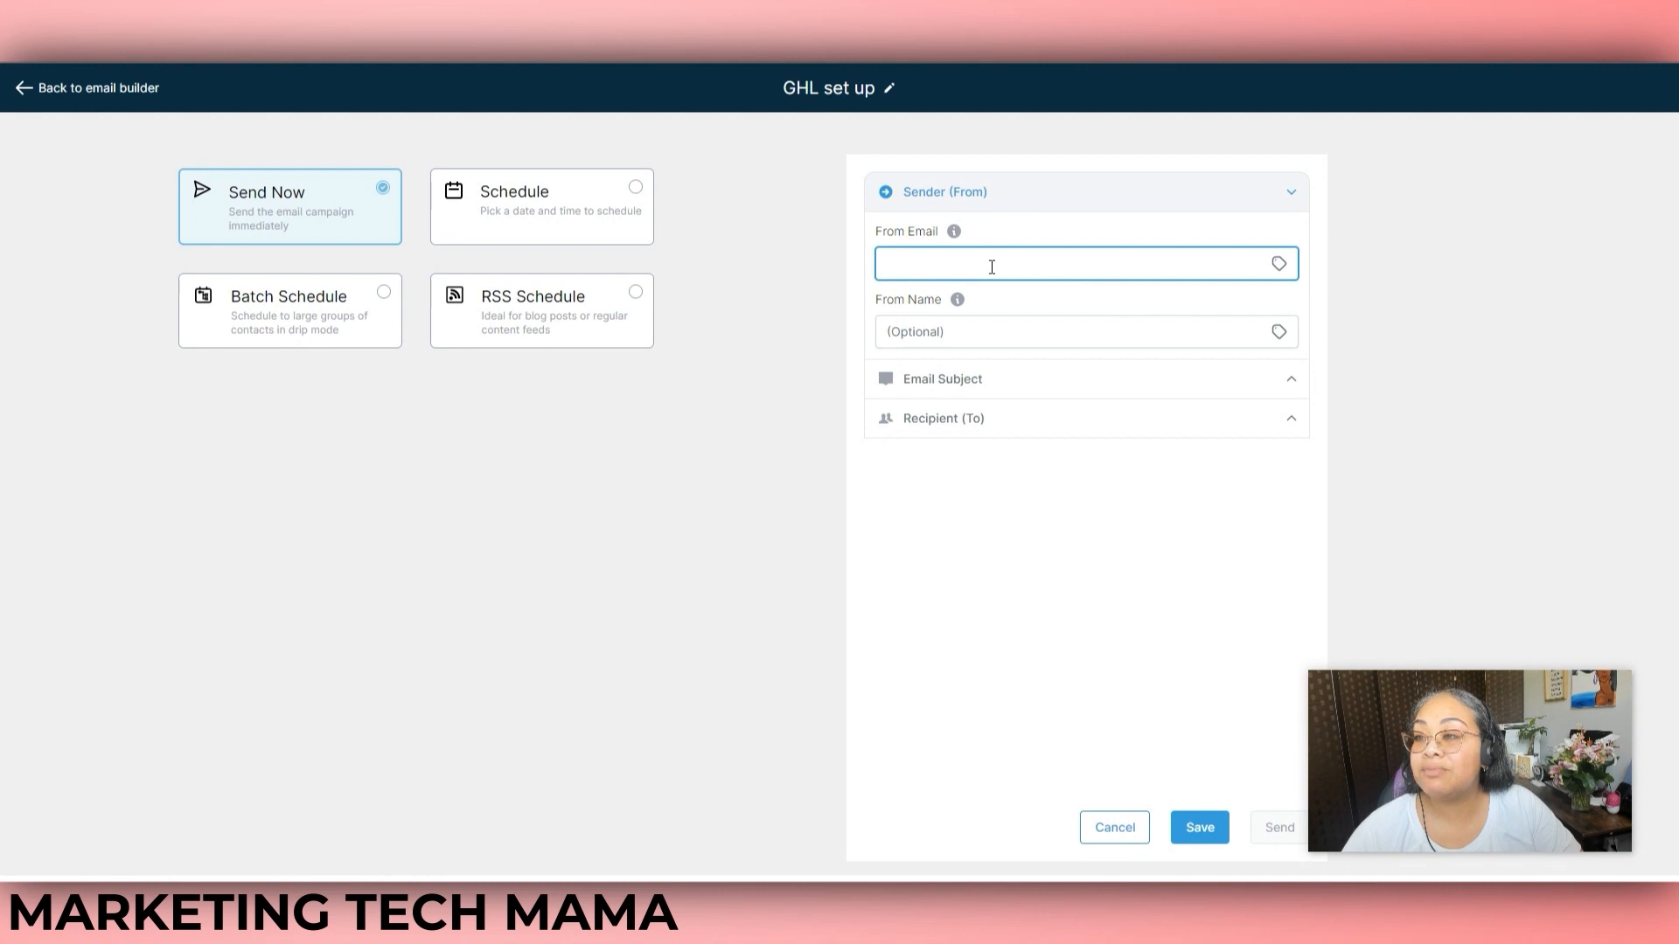
{"action": "left_click", "coordinate": [949, 331]}
{"action": "left_click", "coordinate": [1284, 383]}
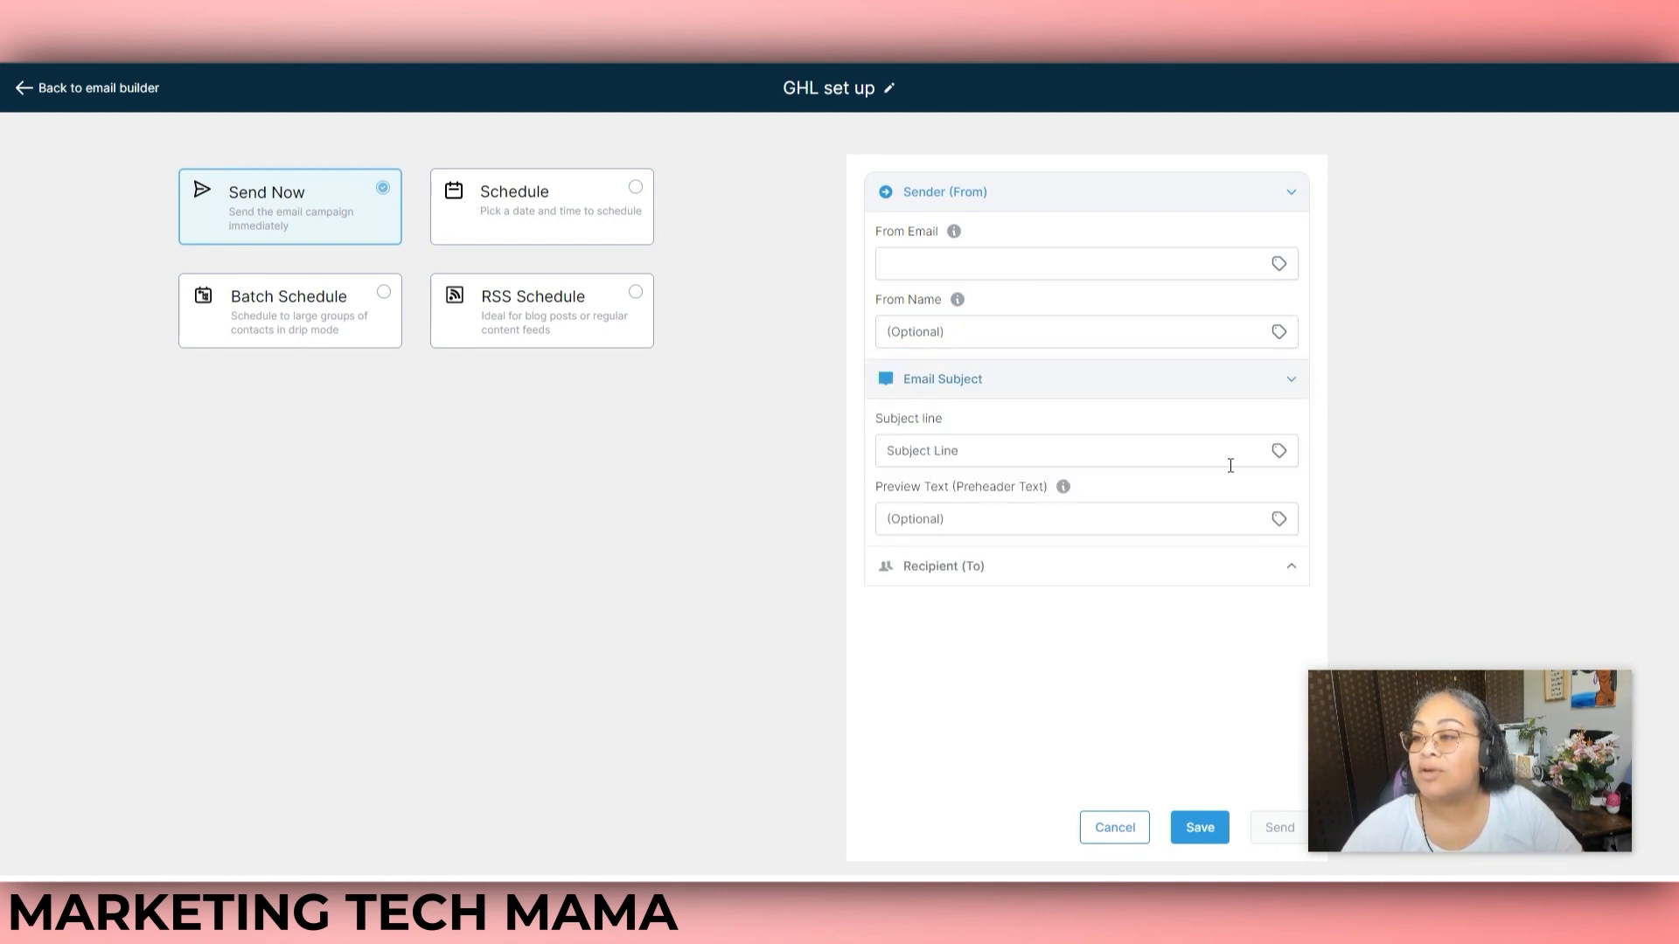
{"action": "left_click", "coordinate": [938, 456]}
{"action": "left_click", "coordinate": [1014, 516]}
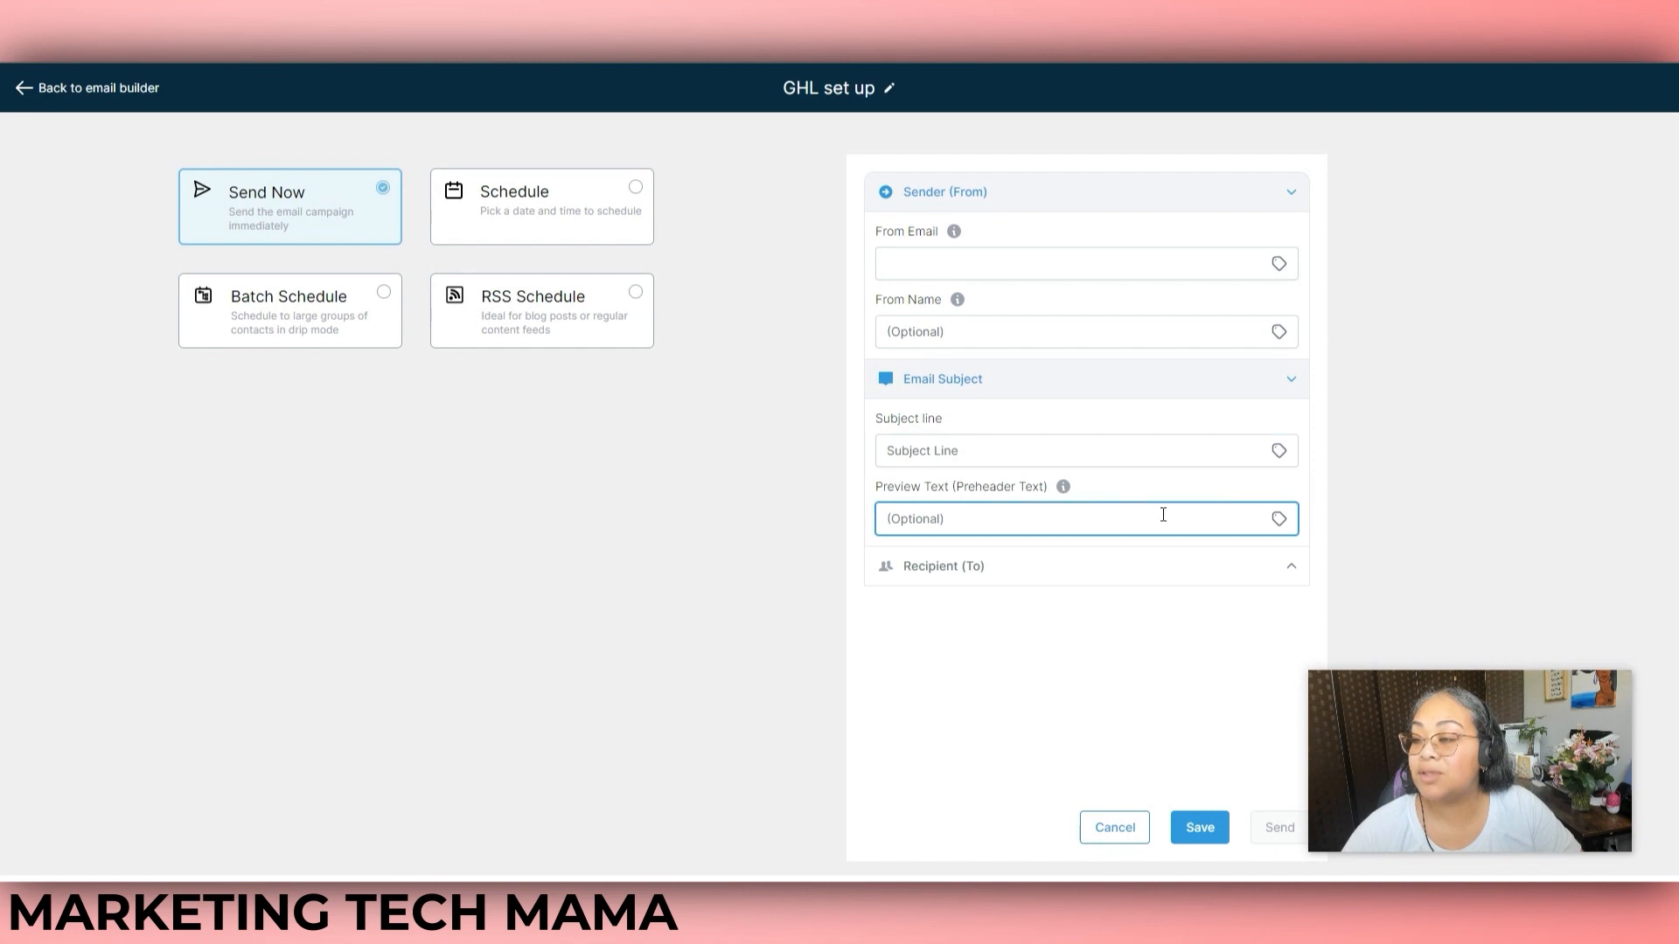
{"action": "left_click", "coordinate": [1289, 385]}
{"action": "left_click", "coordinate": [1291, 193]}
{"action": "left_click", "coordinate": [1292, 271]}
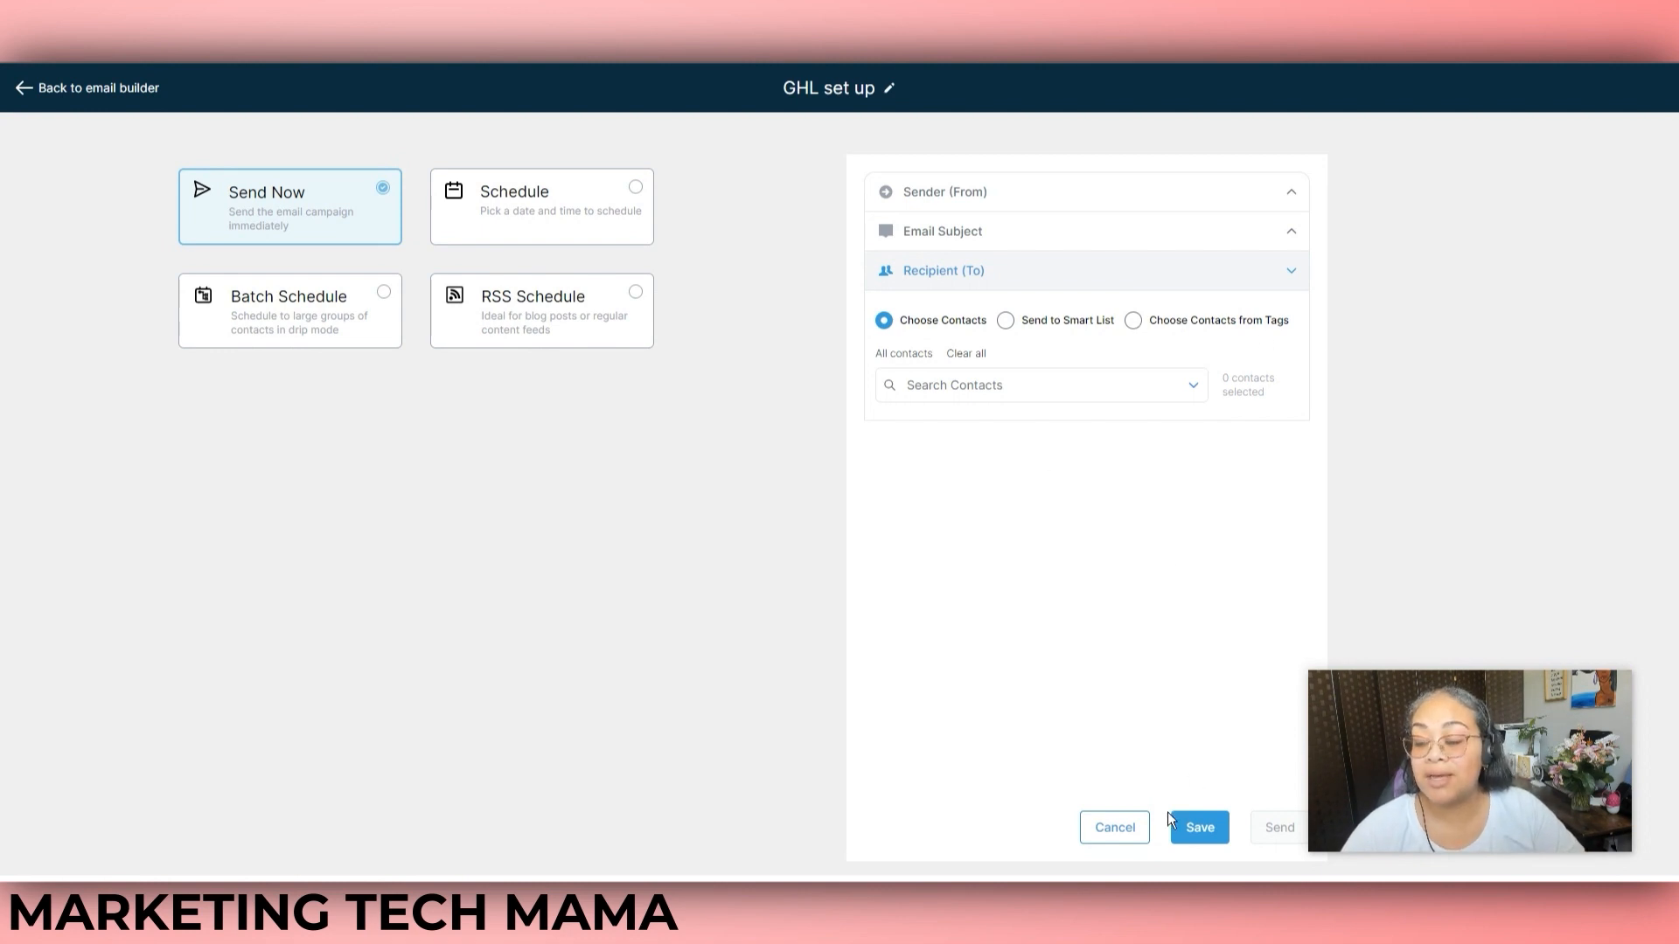
- Save the campaign's sending settings with Send Now selected and return to the email builder
{"action": "left_click", "coordinate": [1209, 836]}
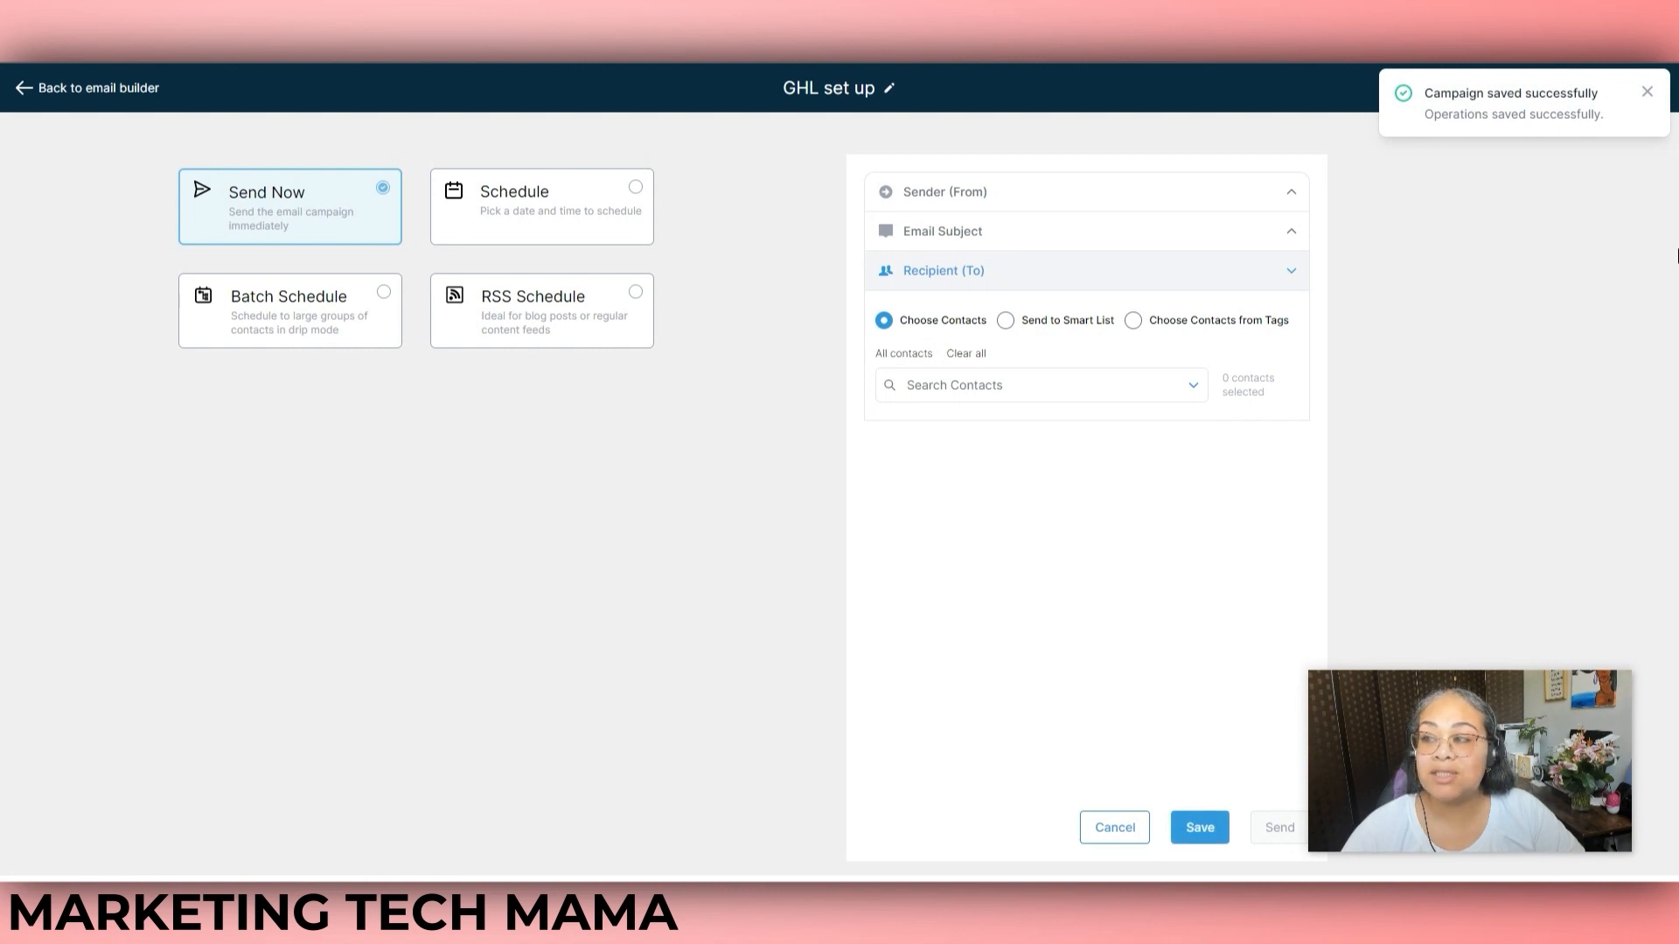
{"action": "left_click", "coordinate": [1646, 91]}
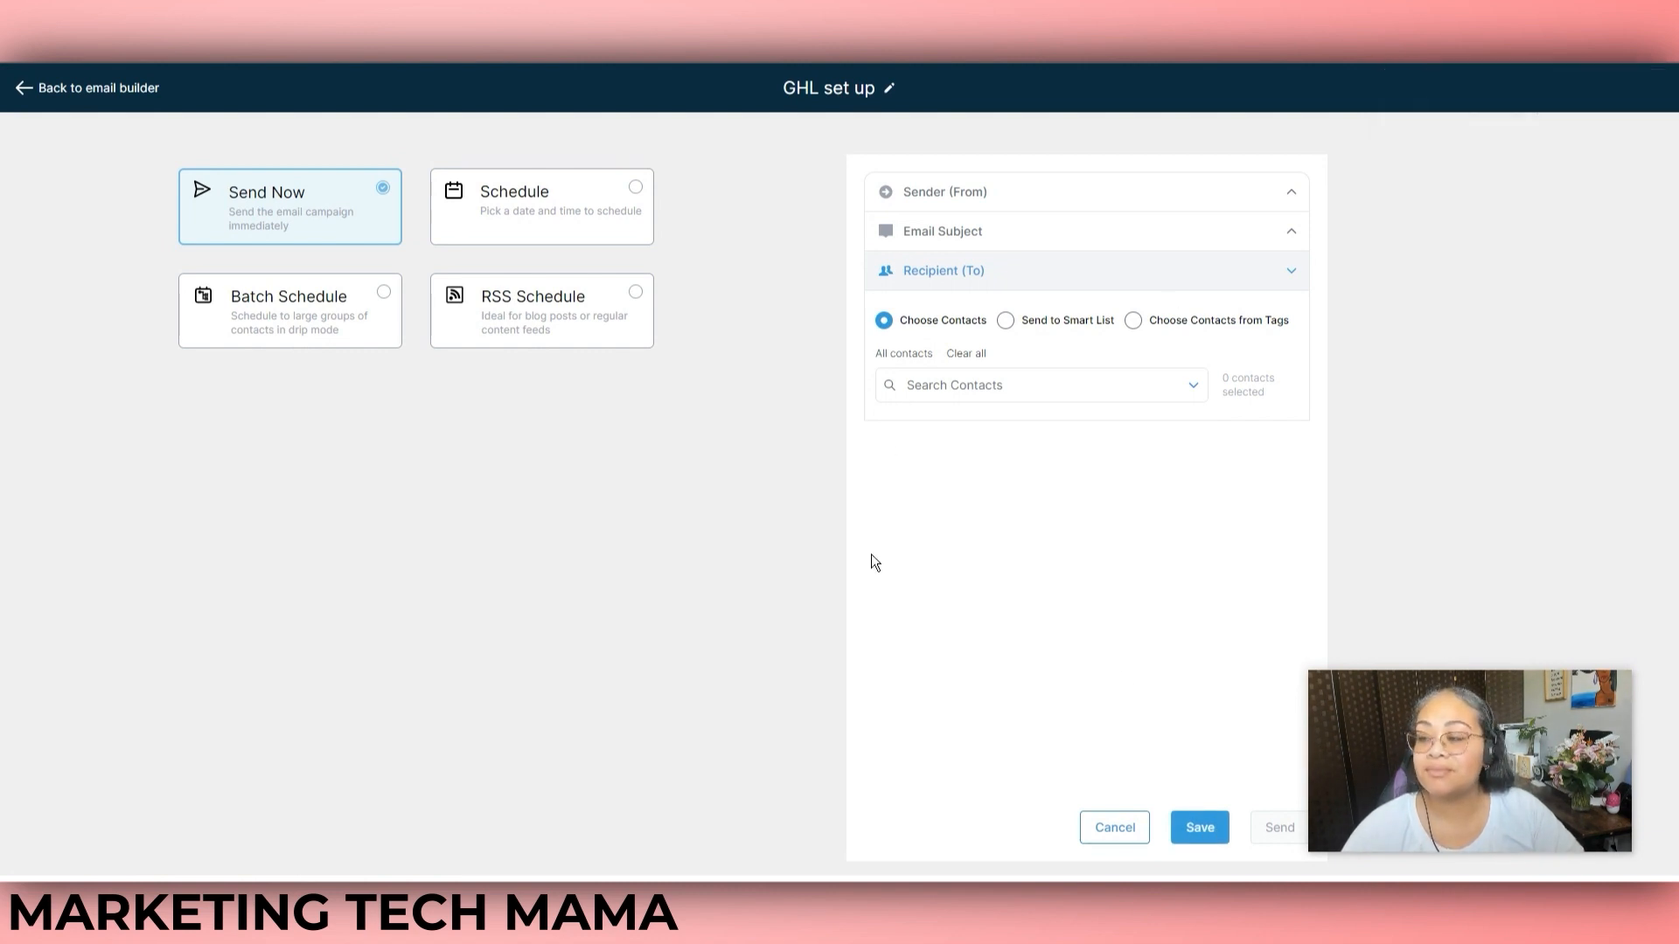
{"action": "left_click", "coordinate": [1207, 837]}
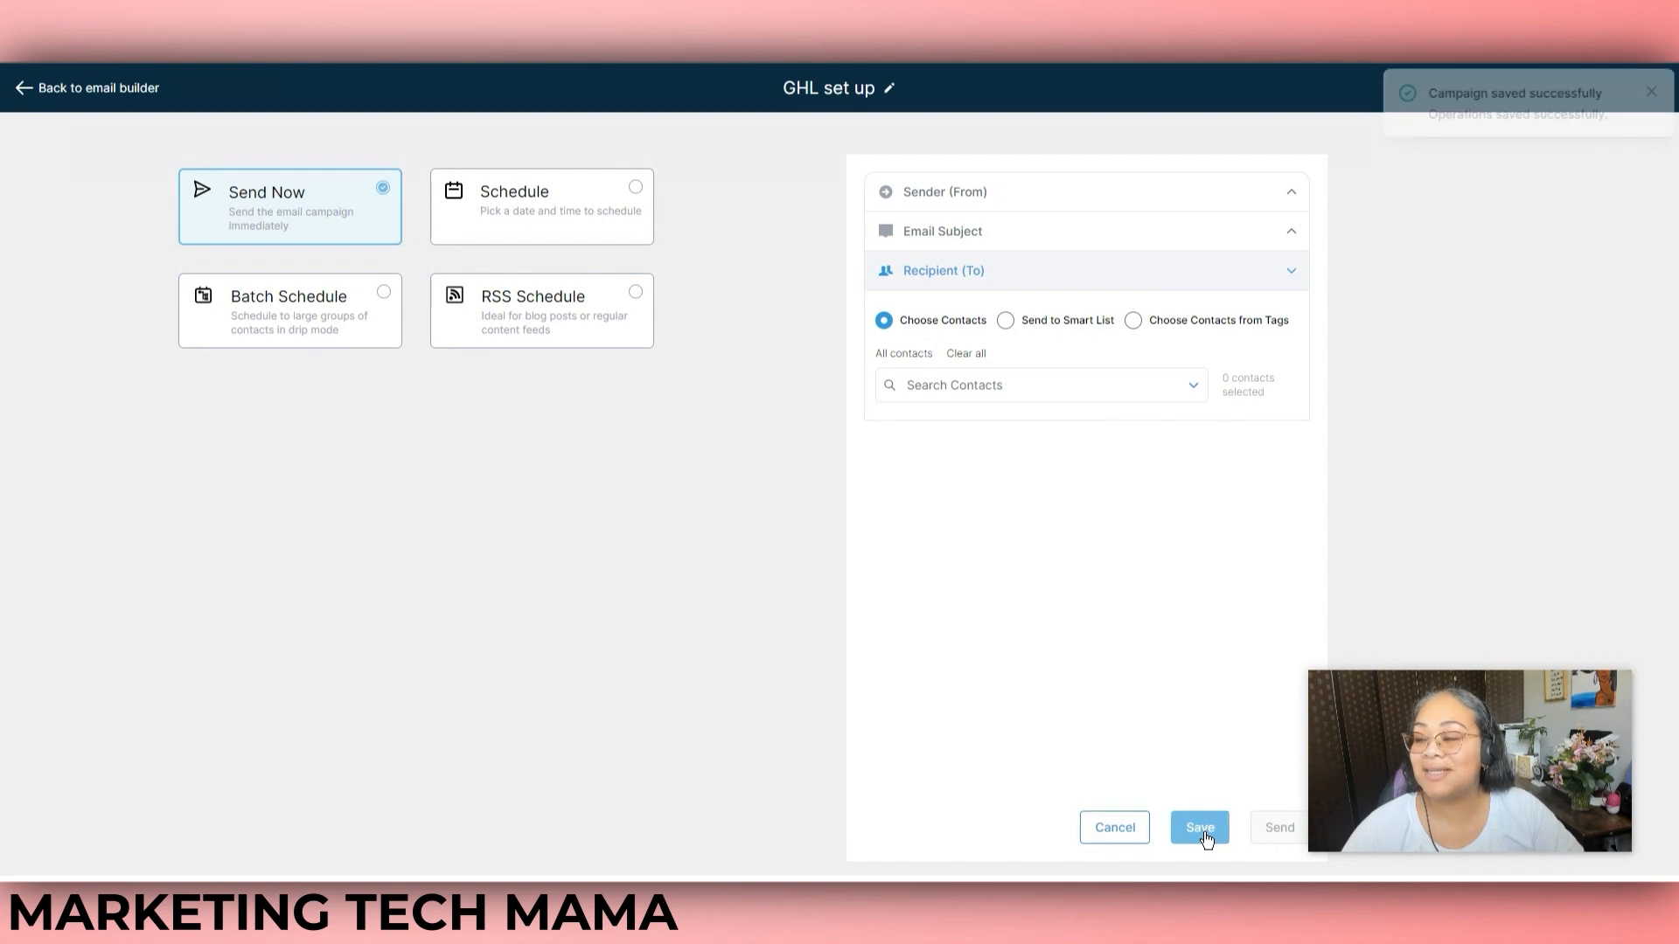
{"action": "left_click", "coordinate": [1648, 94]}
{"action": "left_click", "coordinate": [1118, 825]}
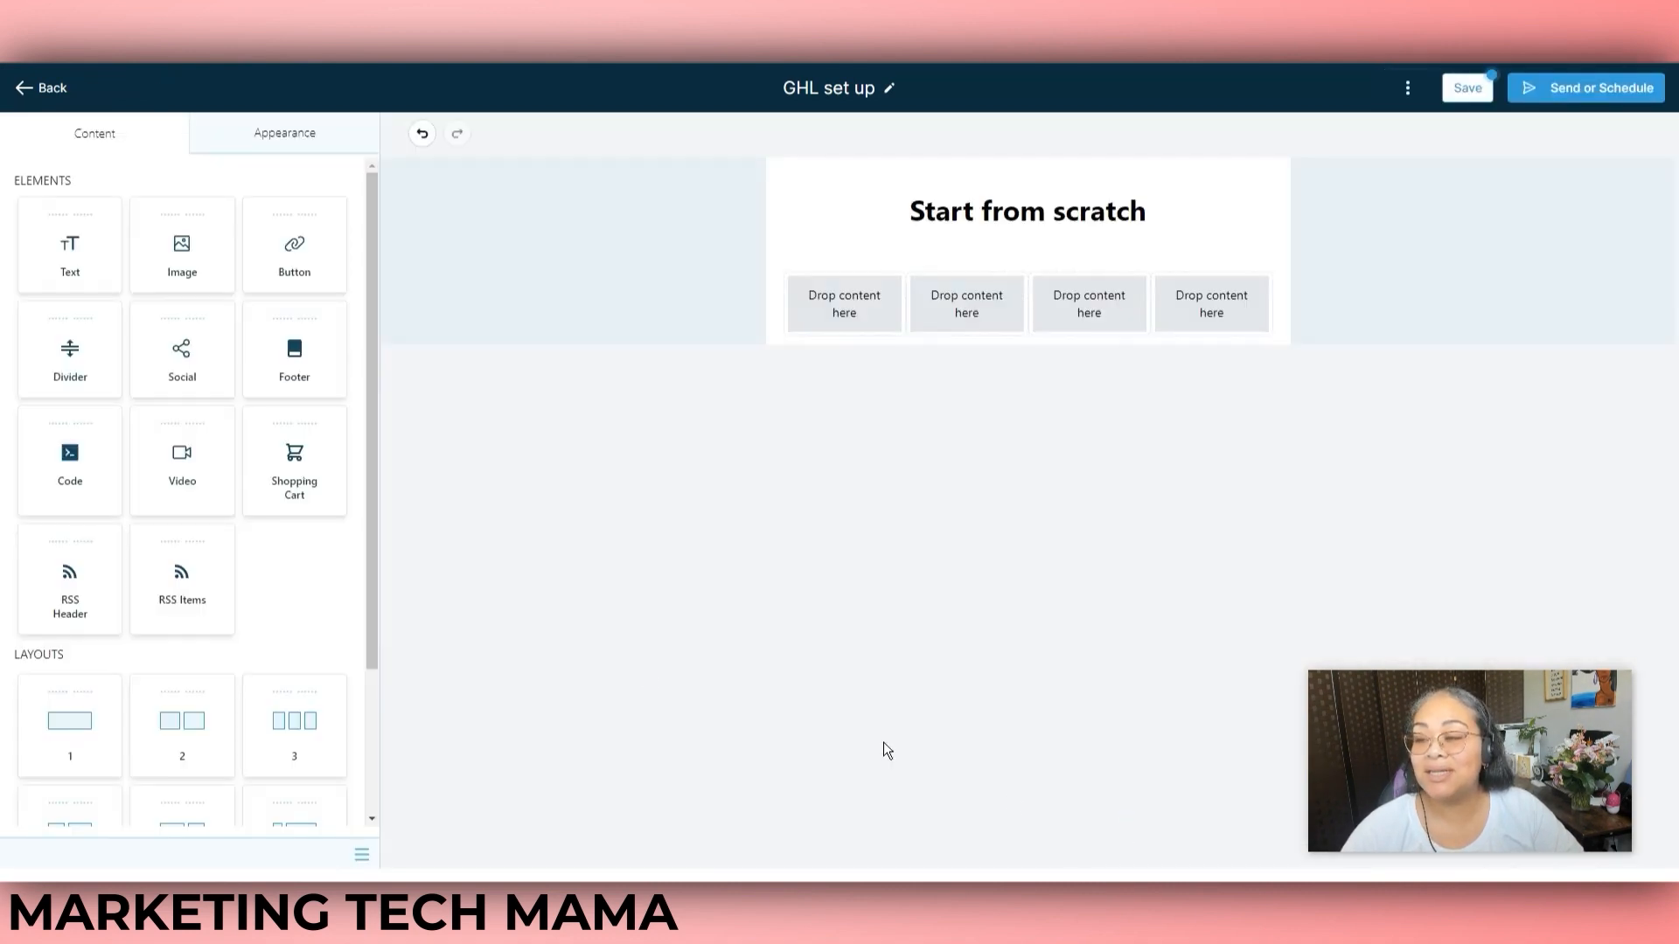
- Save the email design and return to the Email Campaigns list
{"action": "left_click", "coordinate": [1469, 89]}
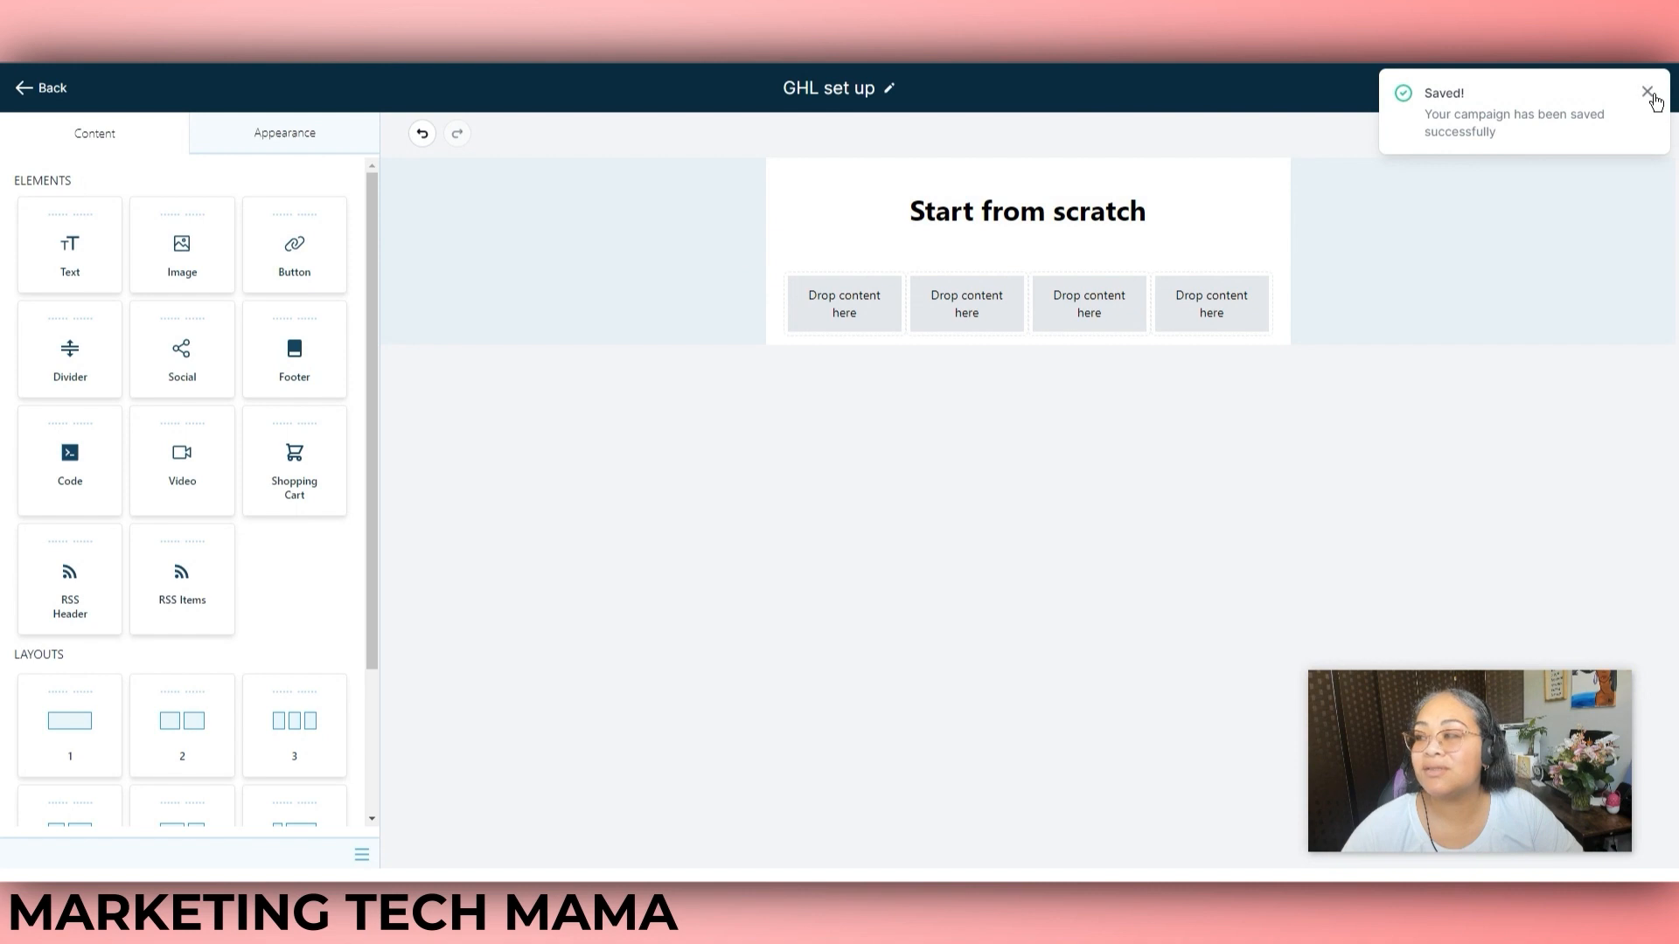
{"action": "left_click", "coordinate": [1648, 92]}
{"action": "left_click", "coordinate": [51, 88]}
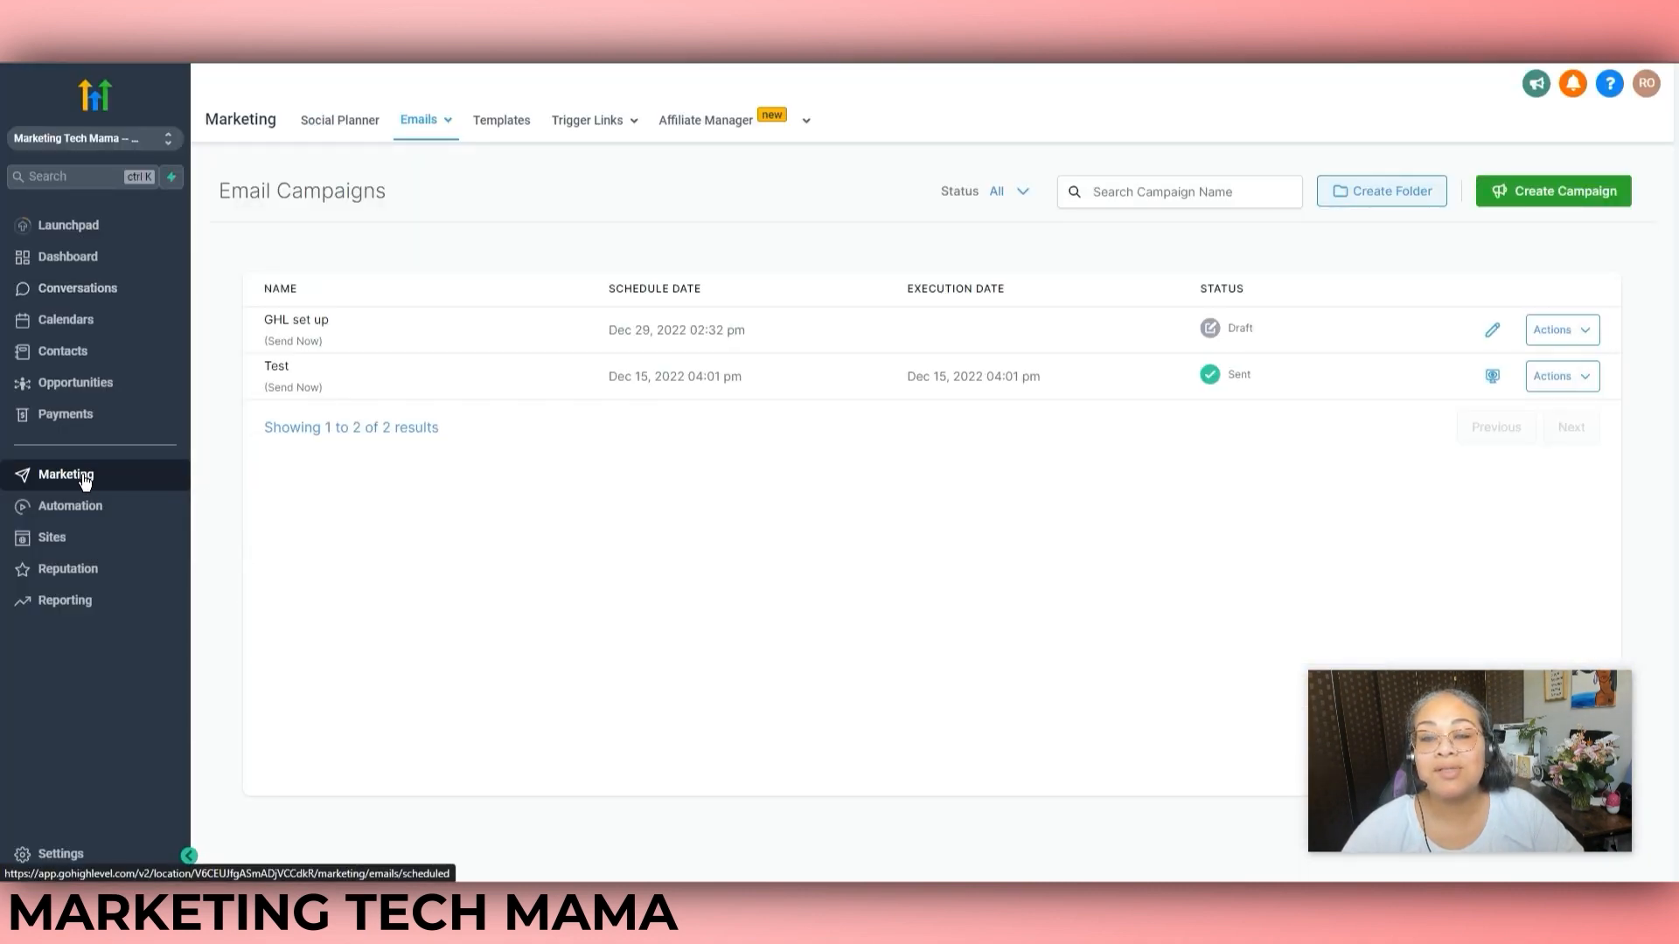
- Open the Marketing Tech Mama form from the Sites area's form builder
{"action": "left_click", "coordinate": [83, 540]}
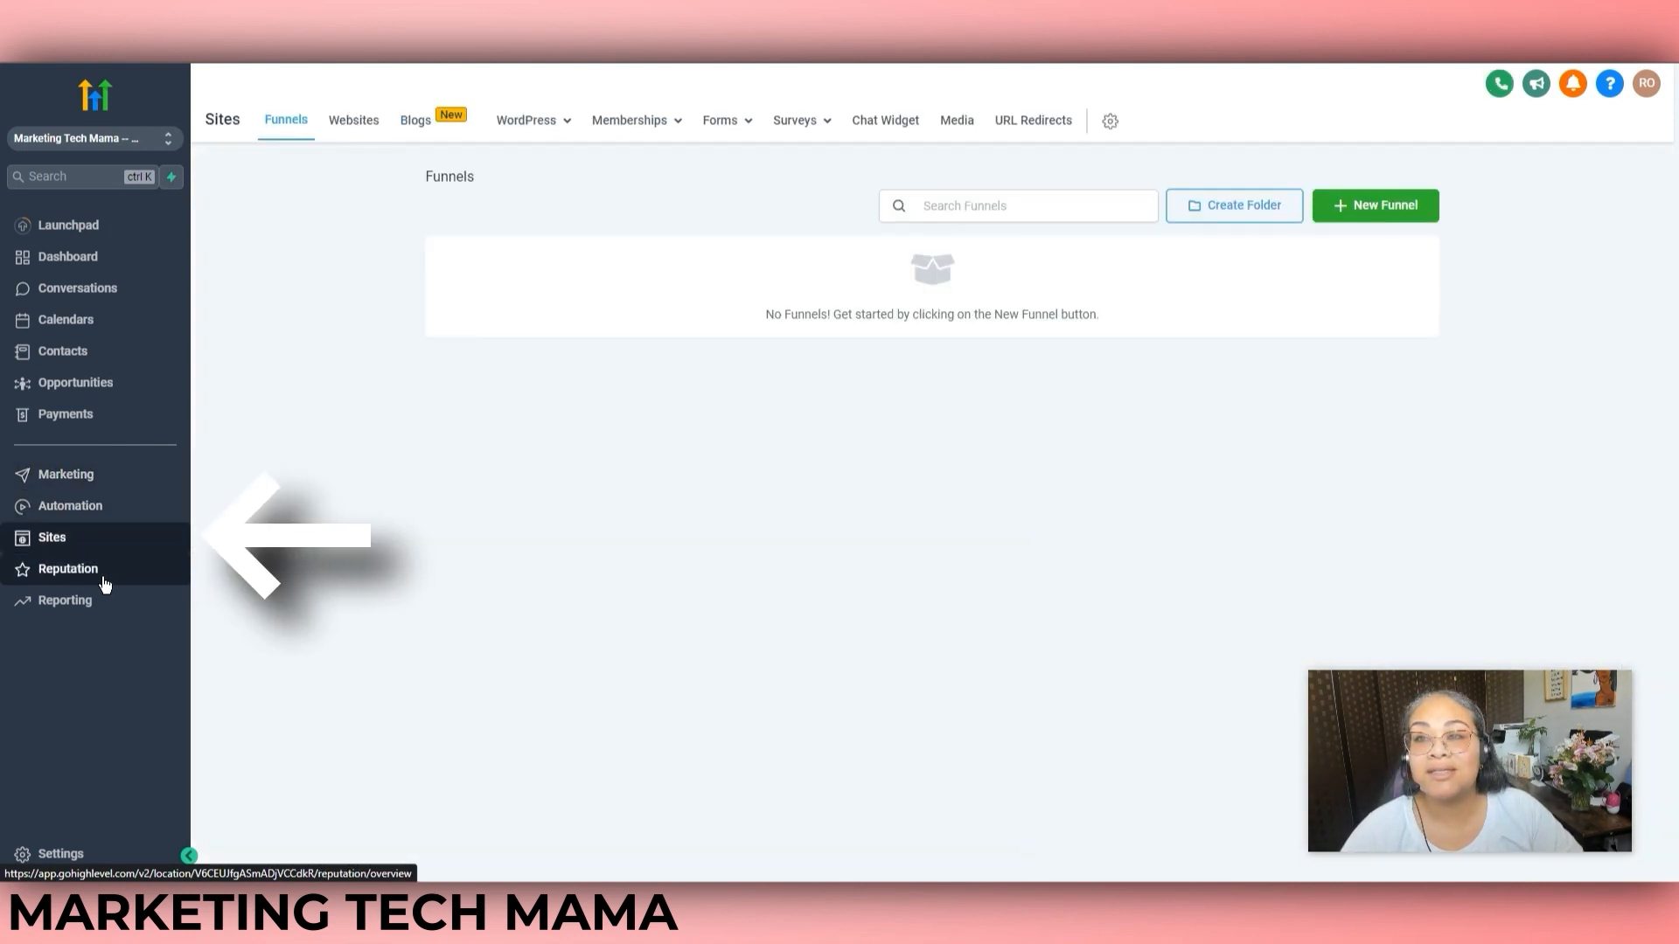
{"action": "mouse_move", "coordinate": [749, 122]}
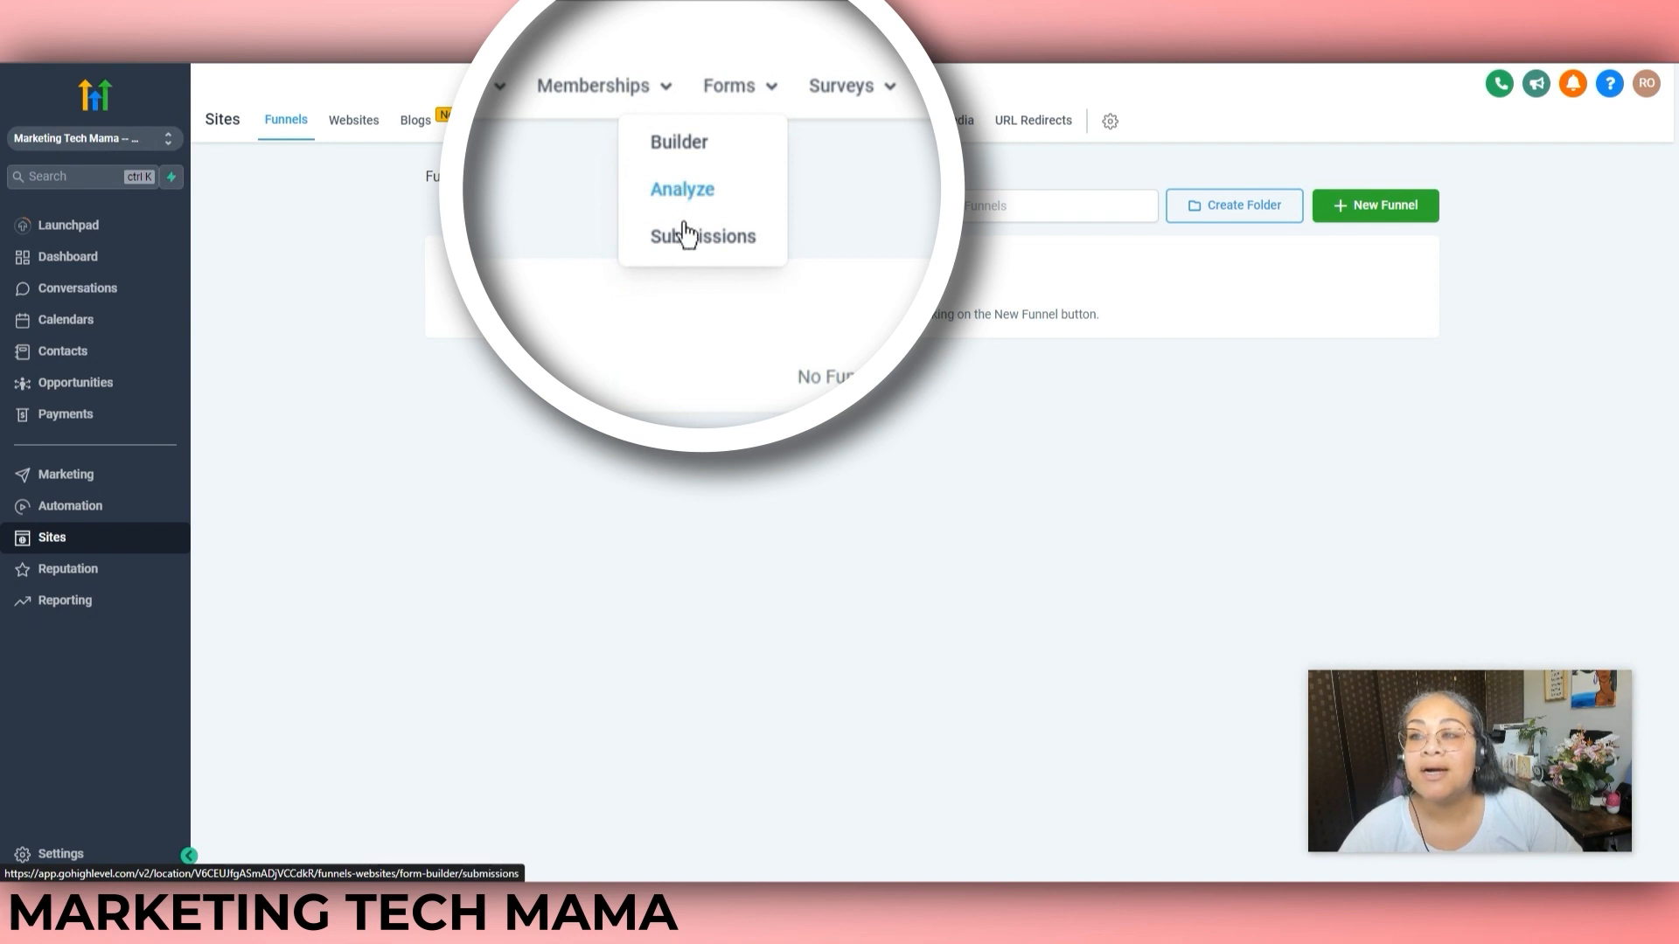
{"action": "left_click", "coordinate": [678, 141]}
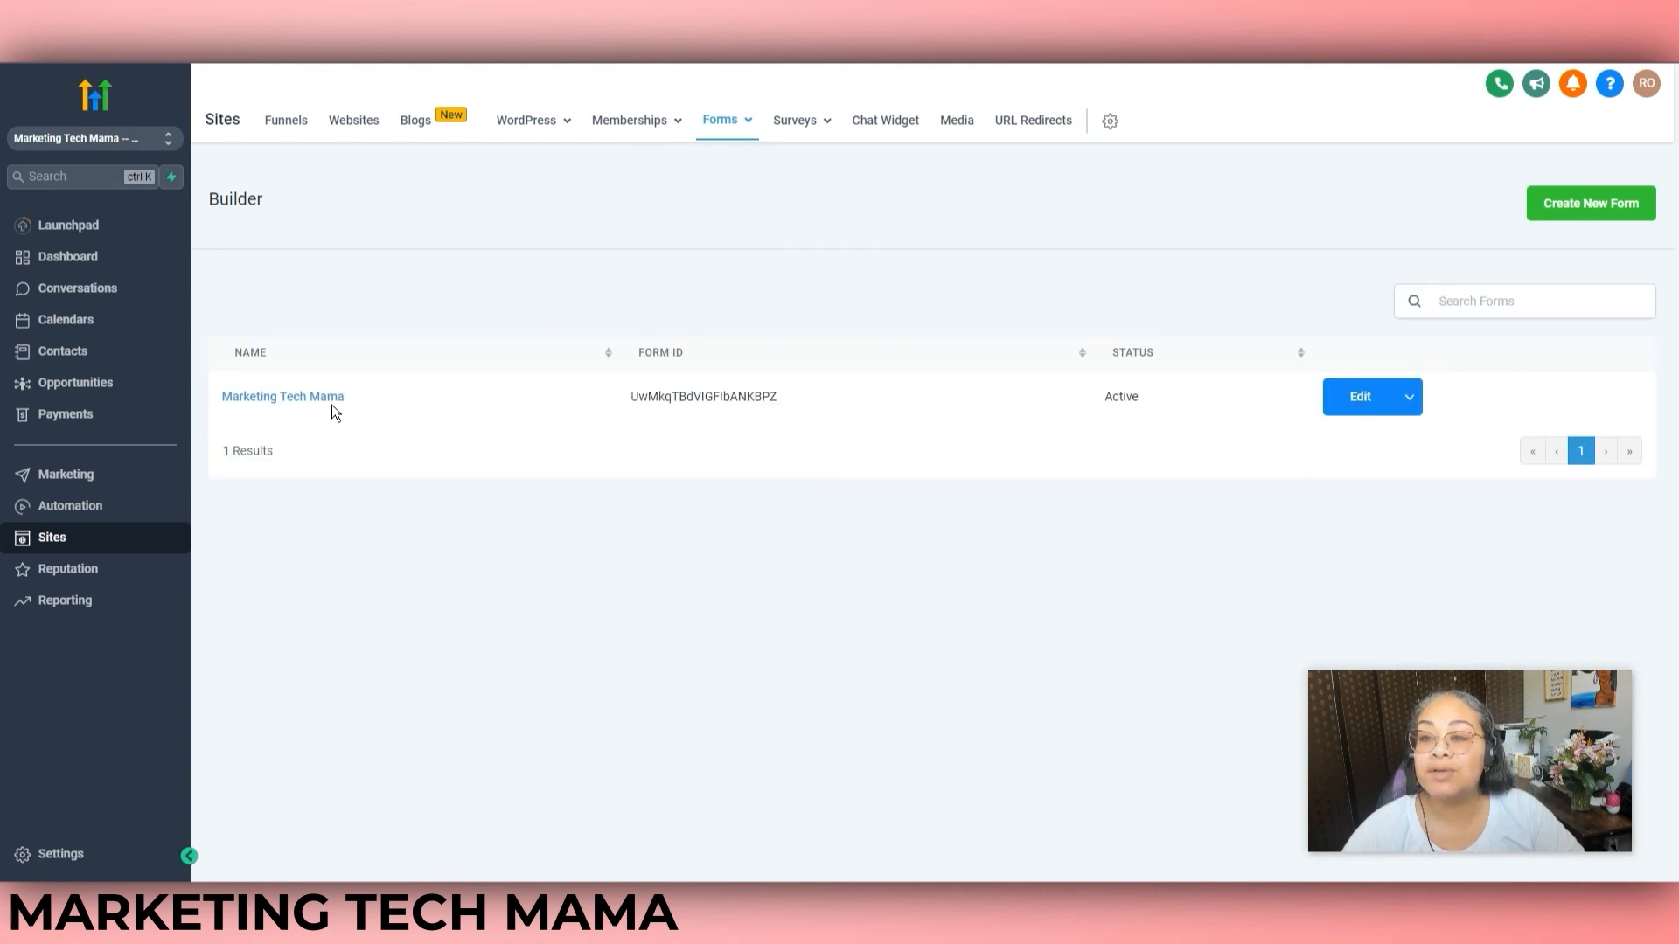
{"action": "left_click", "coordinate": [311, 406]}
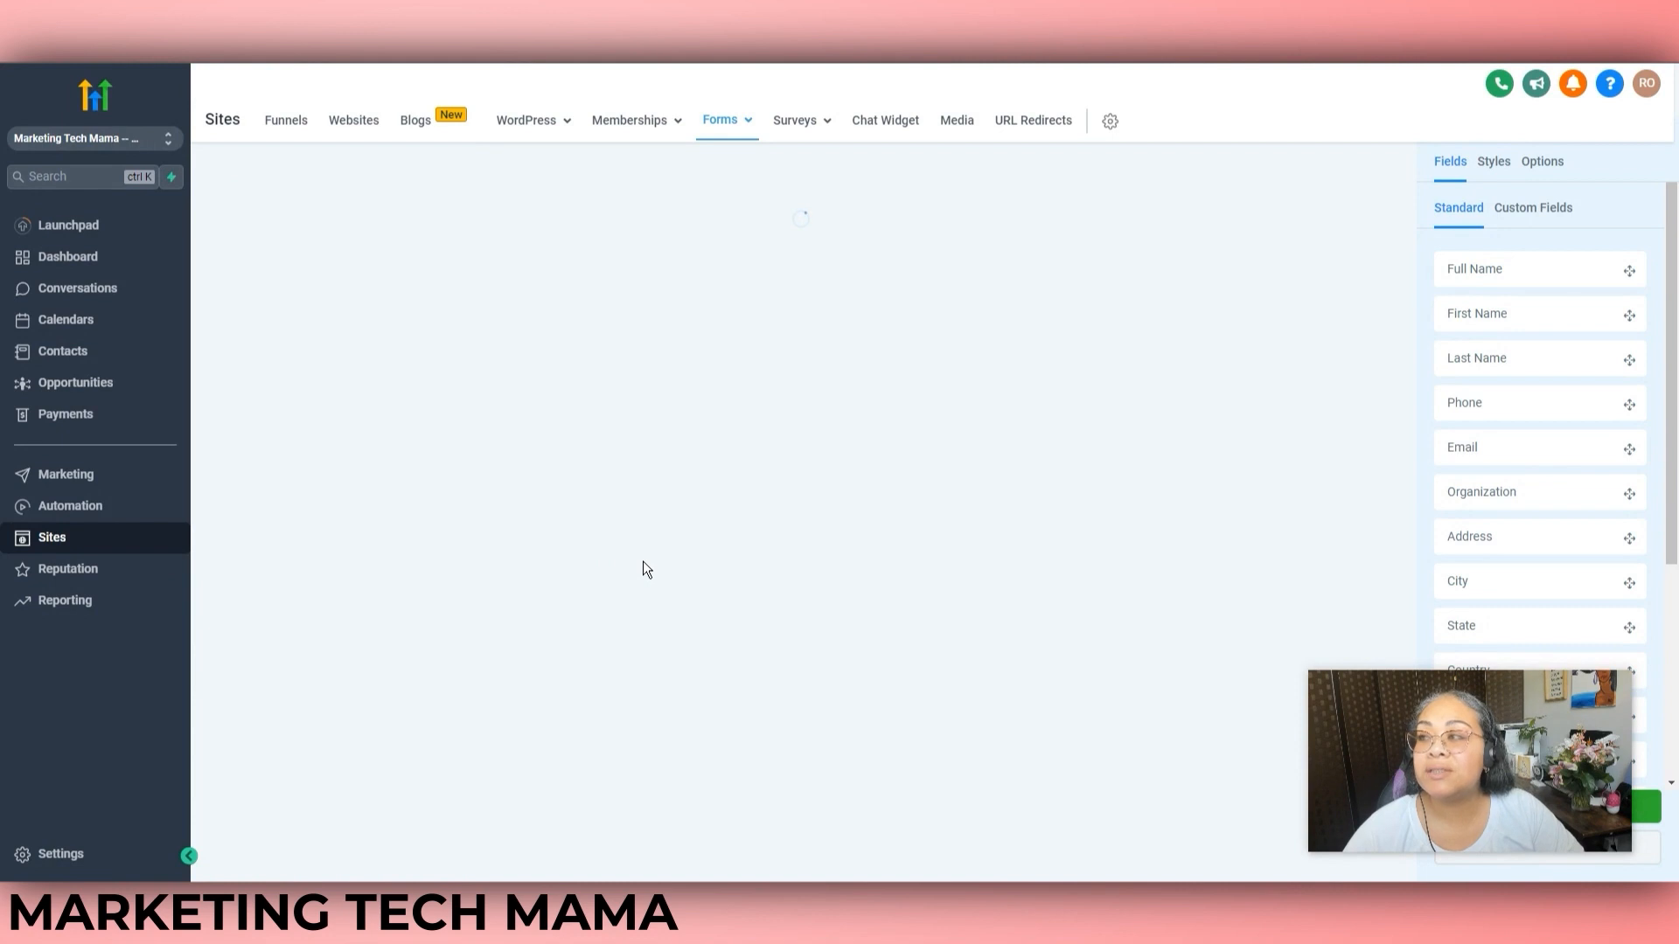
{"action": "left_click_drag", "start_coordinate": [1413, 689], "coordinate": [91, 685]}
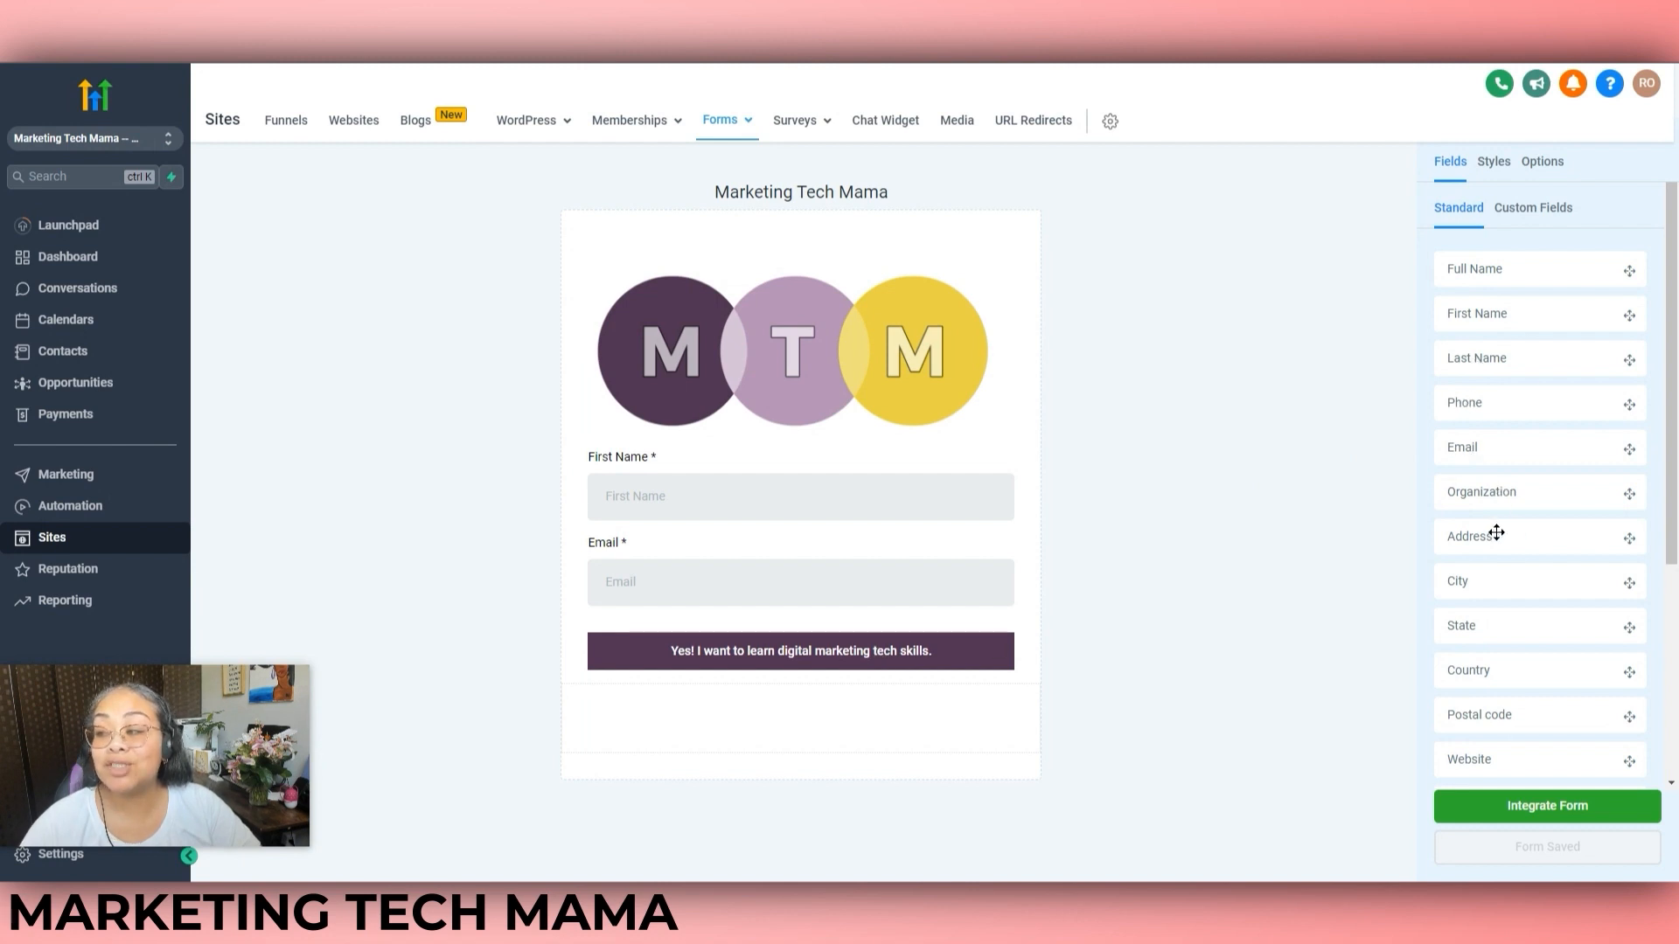
- Review the standard and custom fields available for the form
{"action": "left_click_drag", "start_coordinate": [1676, 486], "coordinate": [1676, 529]}
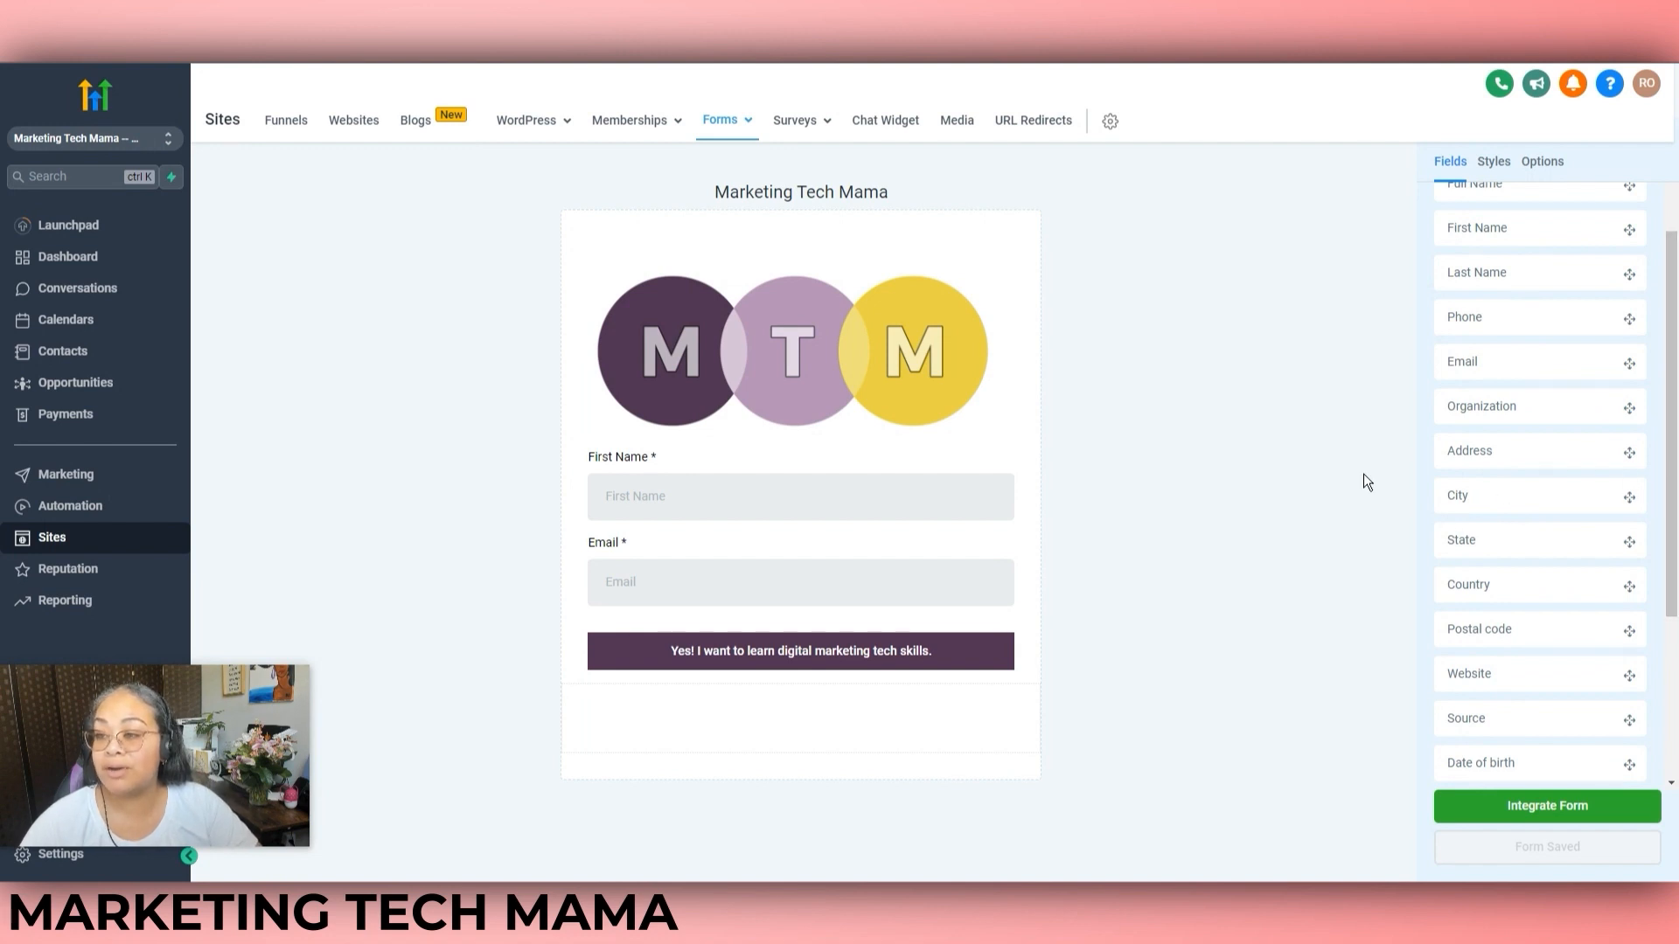
{"action": "left_click_drag", "start_coordinate": [1676, 555], "coordinate": [1676, 716]}
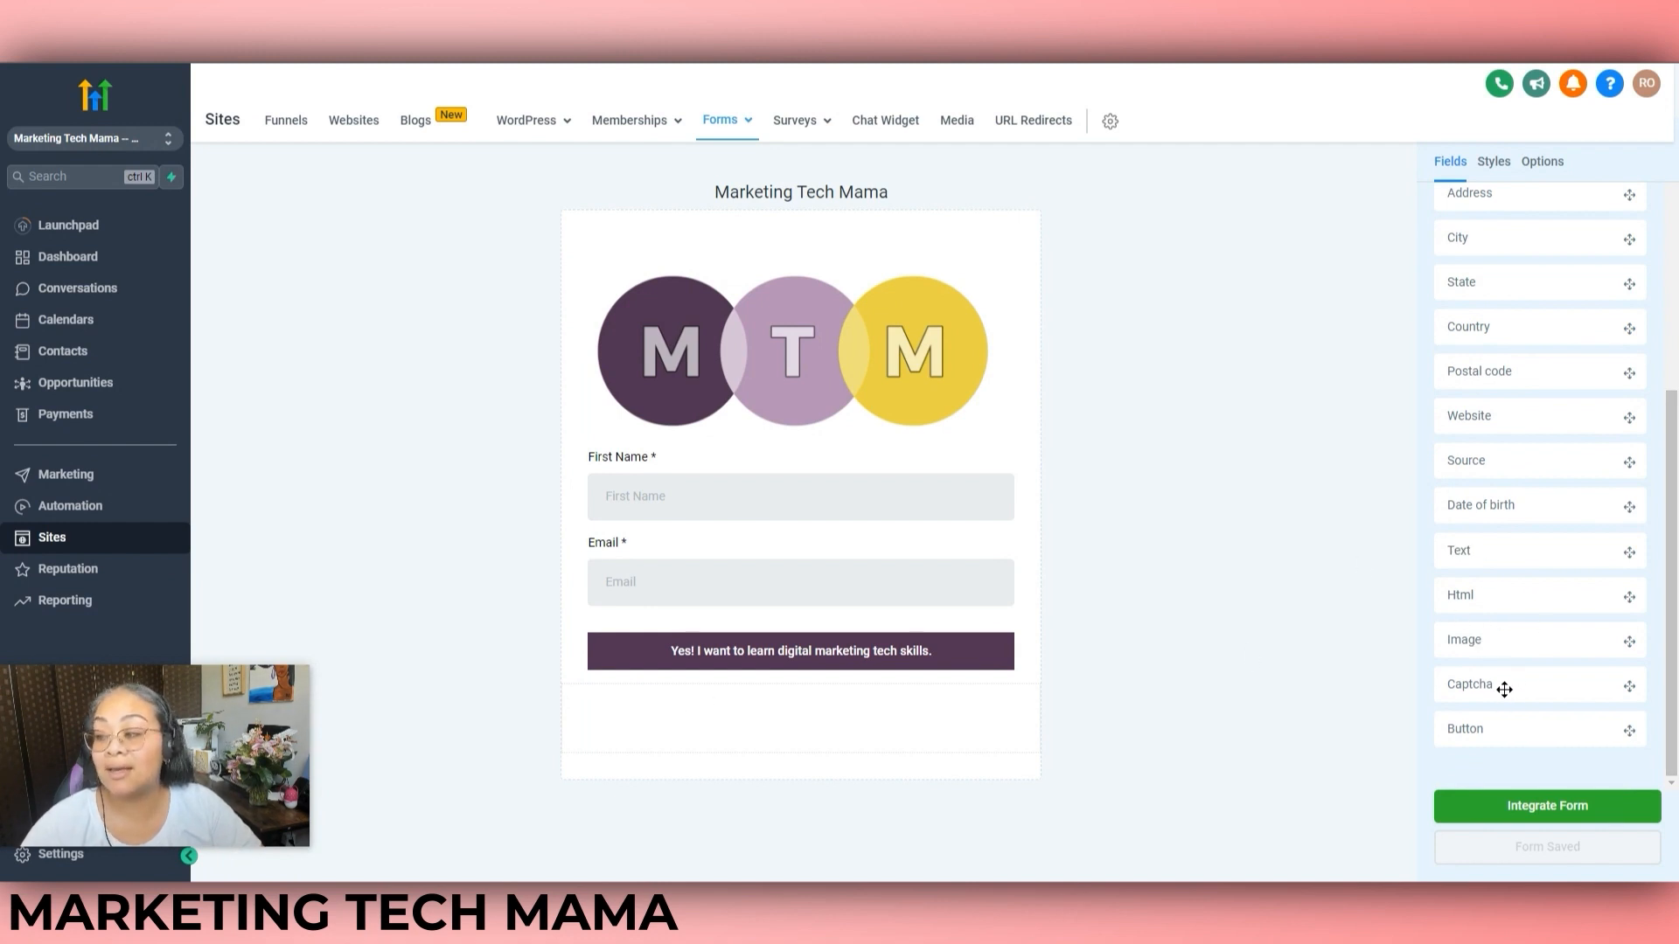
{"action": "scroll", "coordinate": [1544, 735], "scroll_direction": "up", "scroll_amount": 5}
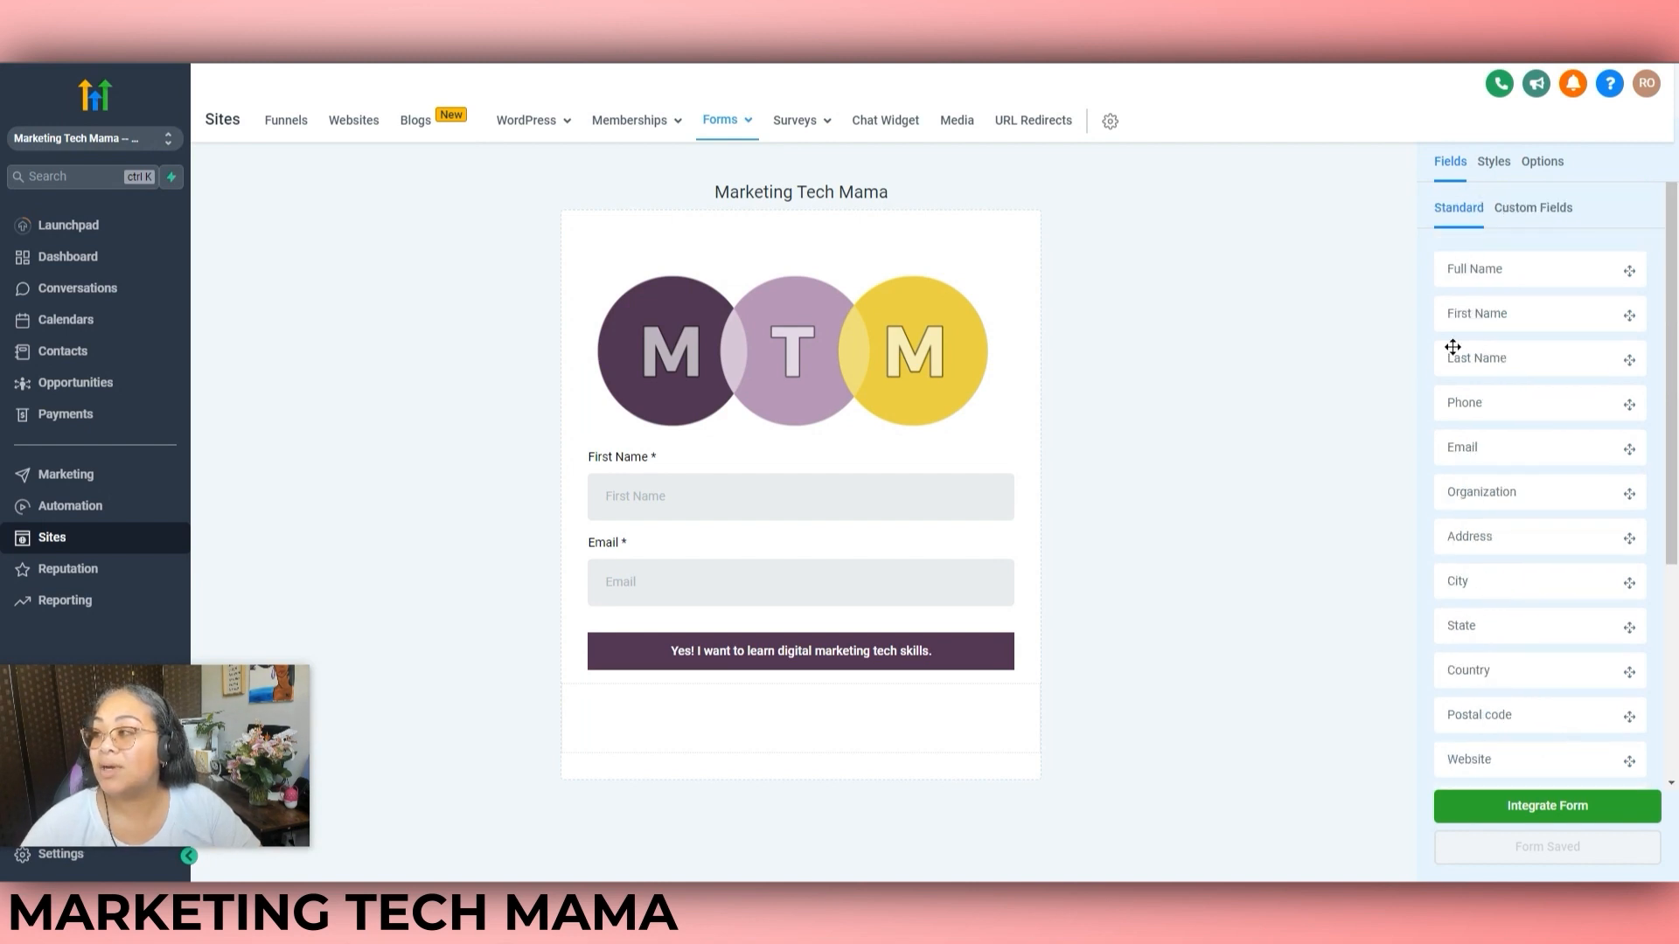
{"action": "left_click", "coordinate": [1539, 212]}
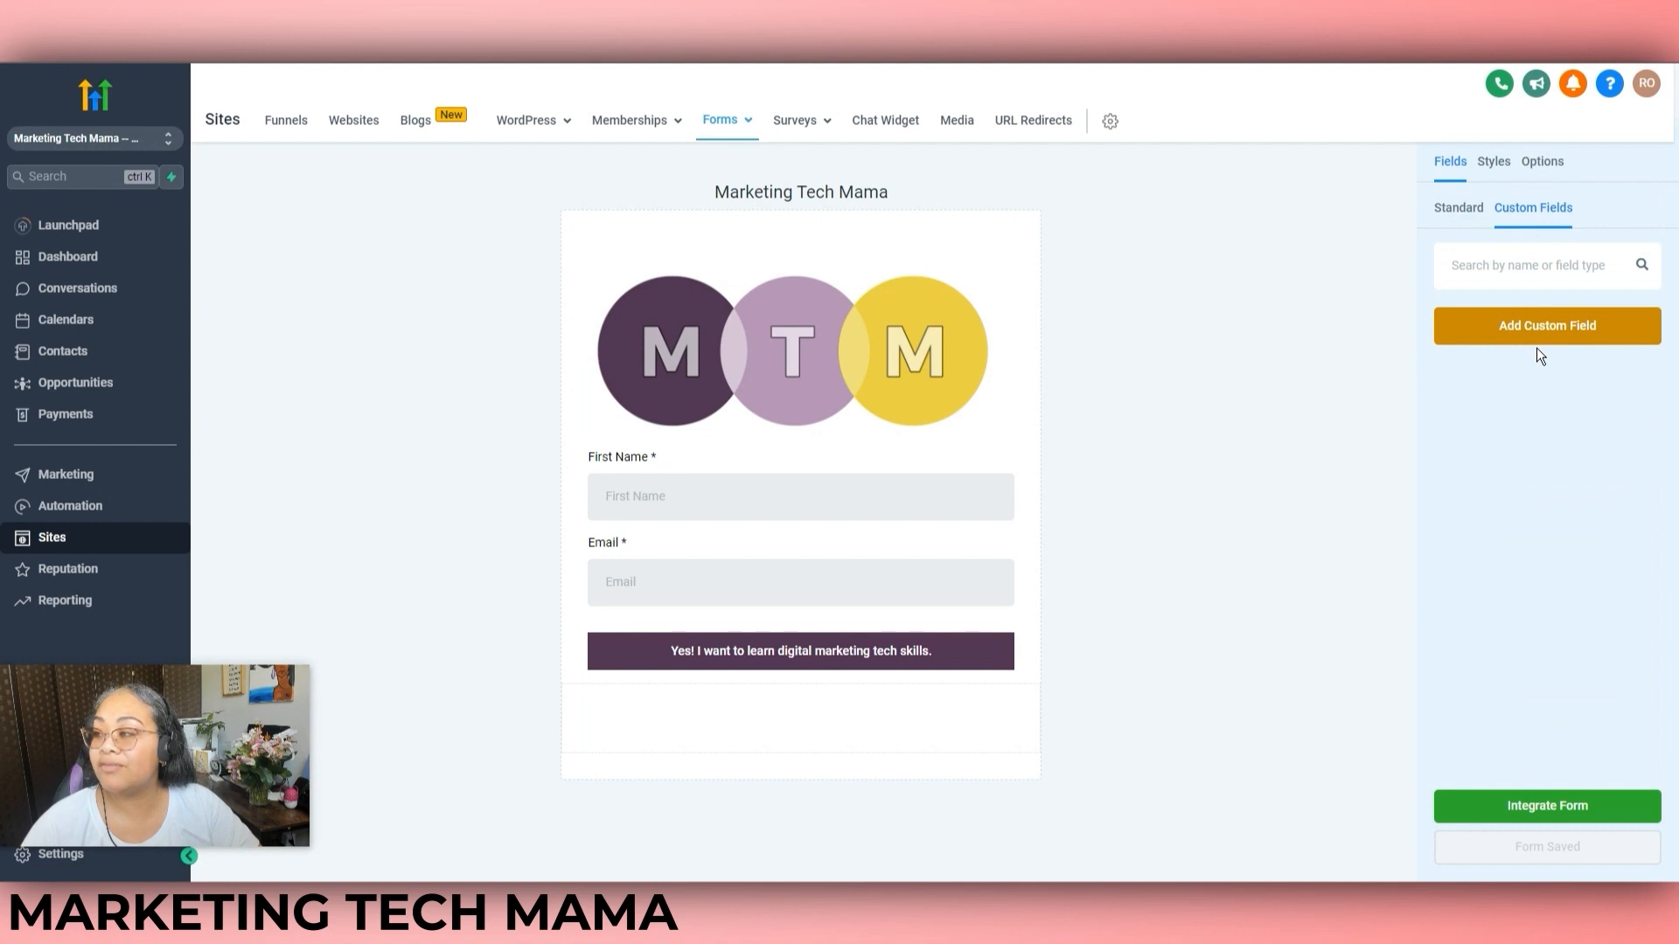
{"action": "left_click", "coordinate": [1459, 218]}
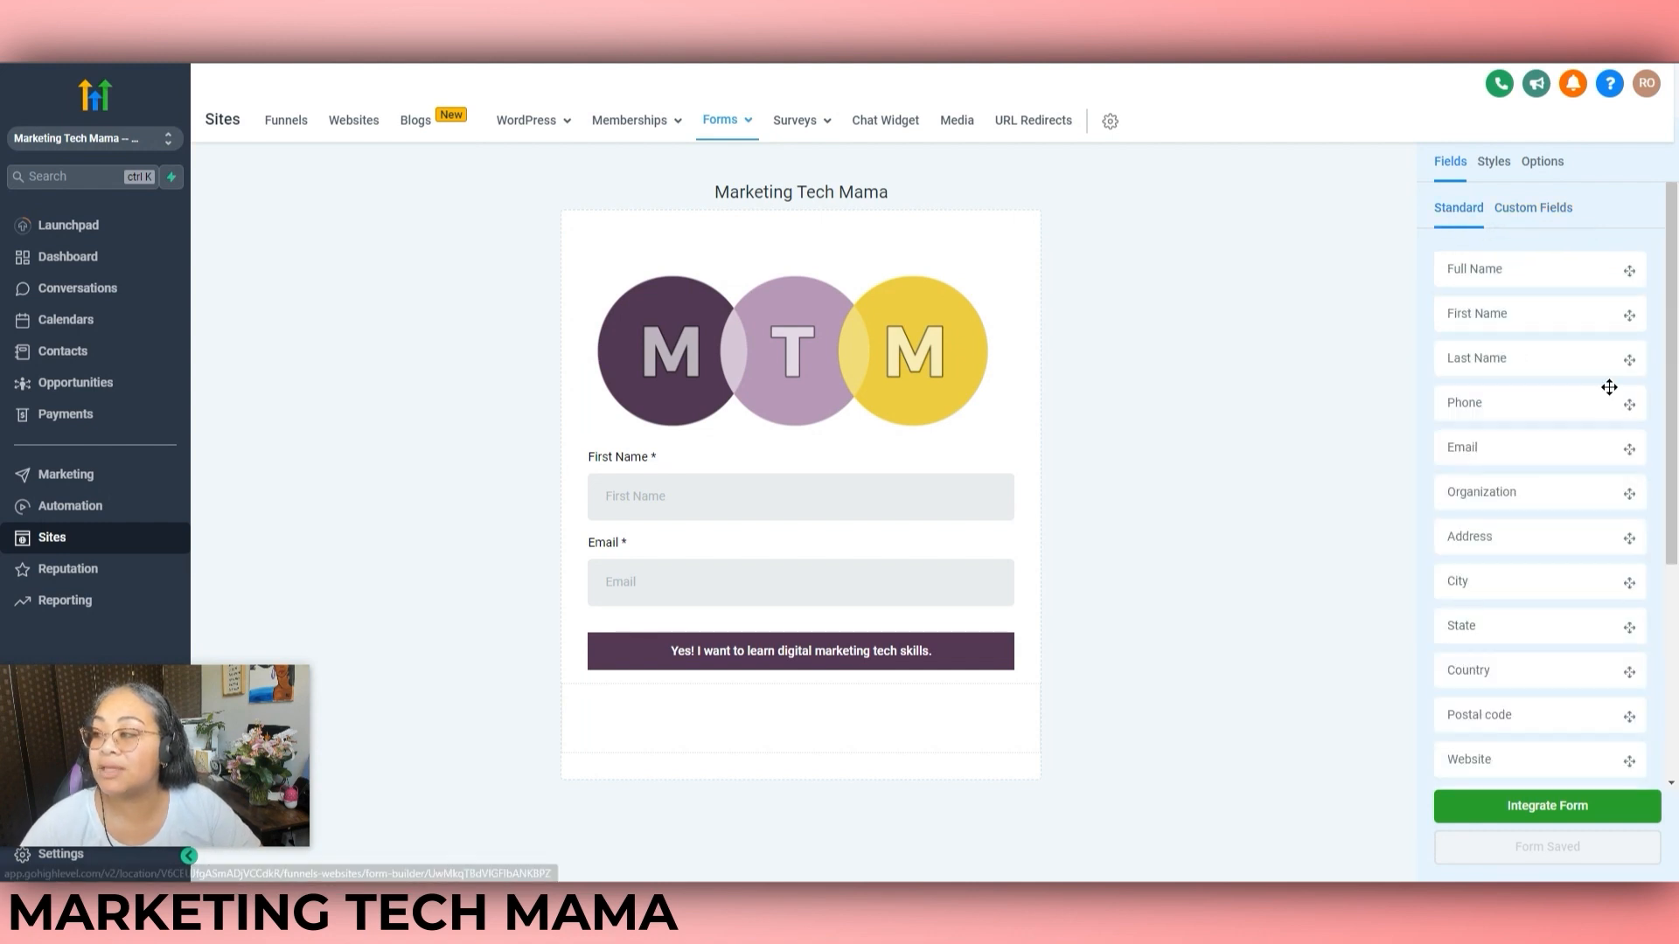
{"action": "scroll", "coordinate": [1619, 525], "scroll_direction": "down", "scroll_amount": 3}
{"action": "scroll", "coordinate": [1619, 527], "scroll_direction": "up", "scroll_amount": 3}
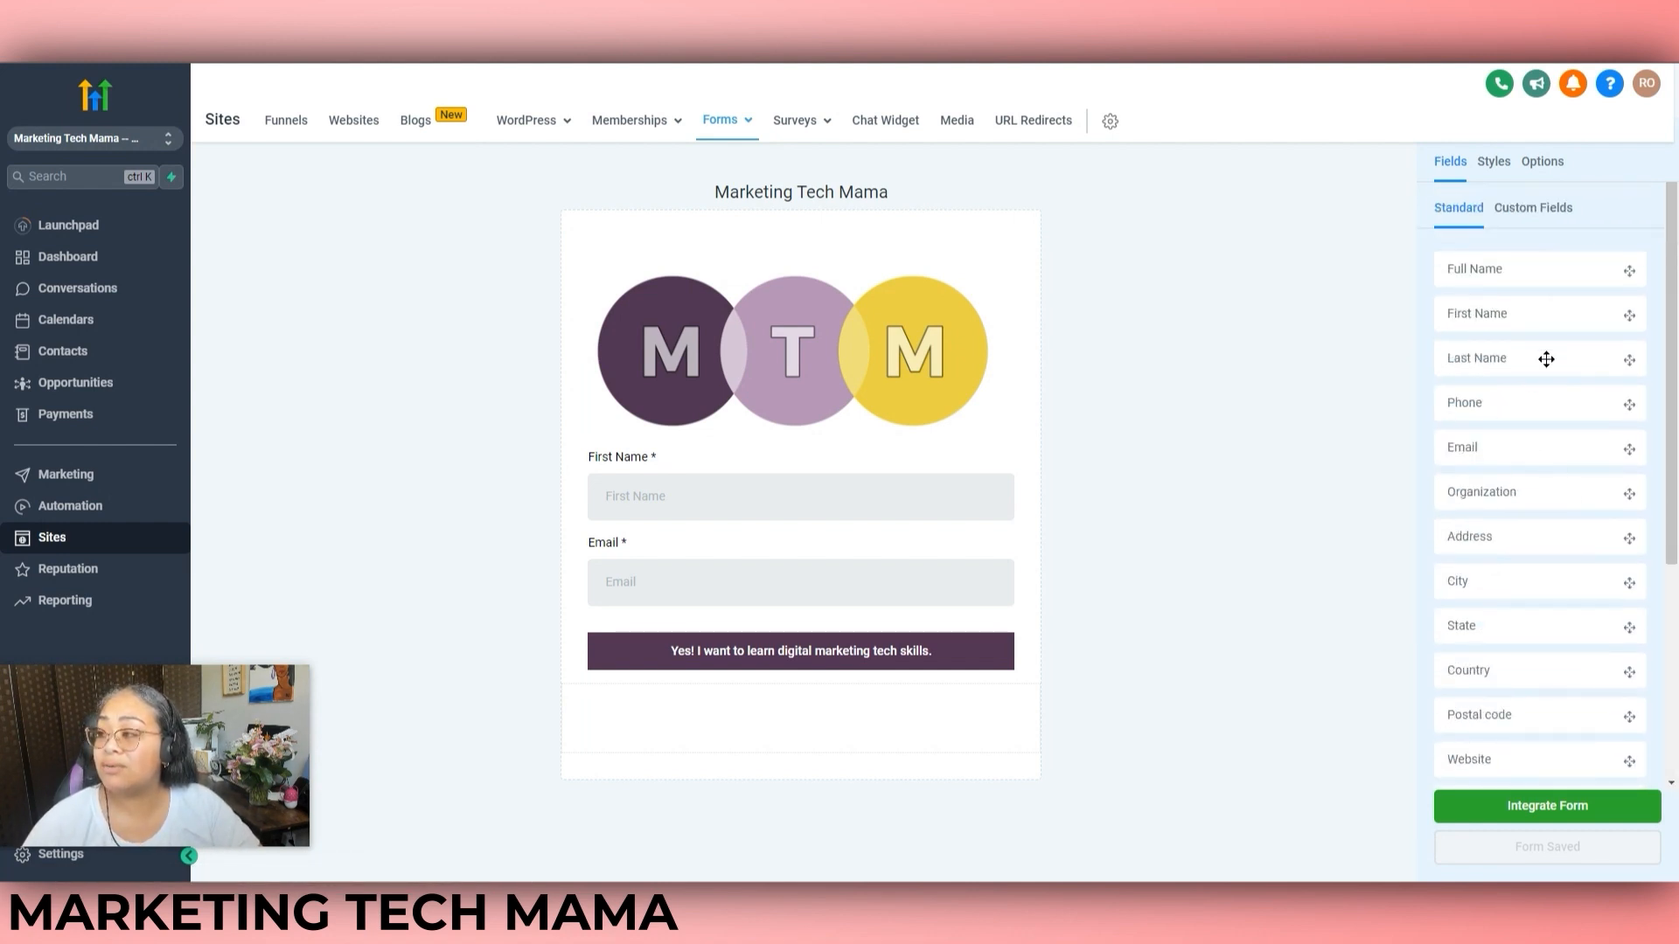
- Examine the form's style settings for layout, background, font colour, border, corner radius, width and custom CSS
{"action": "left_click", "coordinate": [1494, 164]}
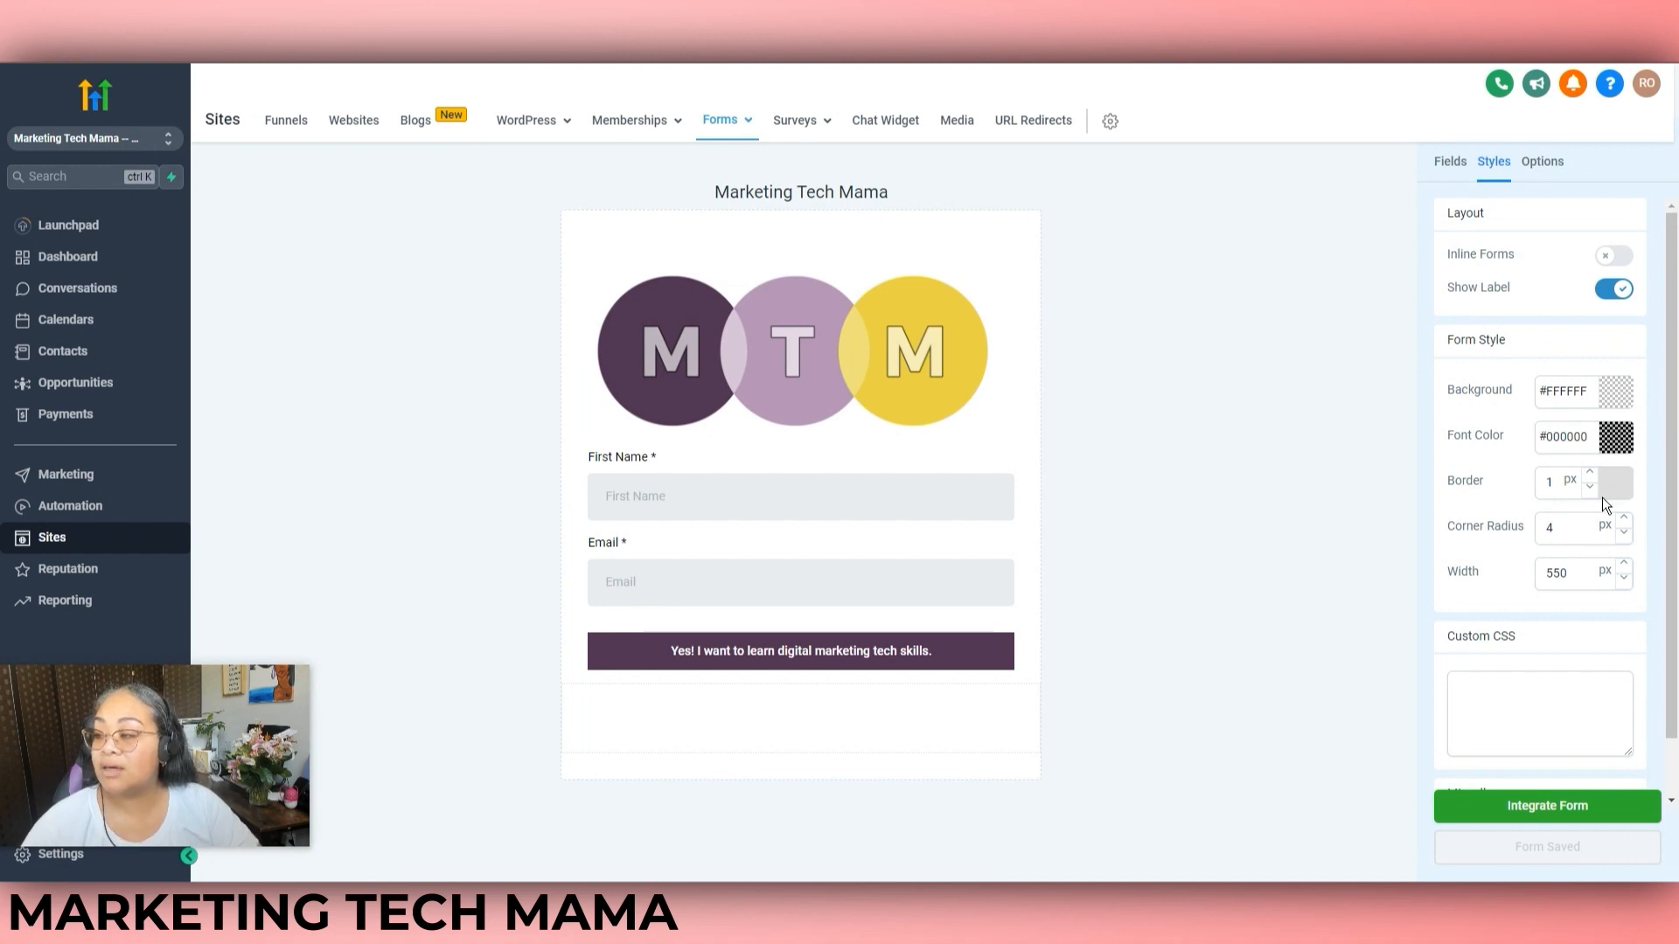
{"action": "scroll", "coordinate": [1574, 543], "scroll_direction": "down", "scroll_amount": 1}
{"action": "scroll", "coordinate": [1538, 584], "scroll_direction": "up", "scroll_amount": 1}
{"action": "scroll", "coordinate": [1539, 575], "scroll_direction": "down", "scroll_amount": 1}
{"action": "scroll", "coordinate": [1537, 577], "scroll_direction": "up", "scroll_amount": 1}
- Examine the form's name, On Submit and Facebook Pixel options, keeping Message as the submit action, and return to the fields
{"action": "left_click", "coordinate": [1548, 165]}
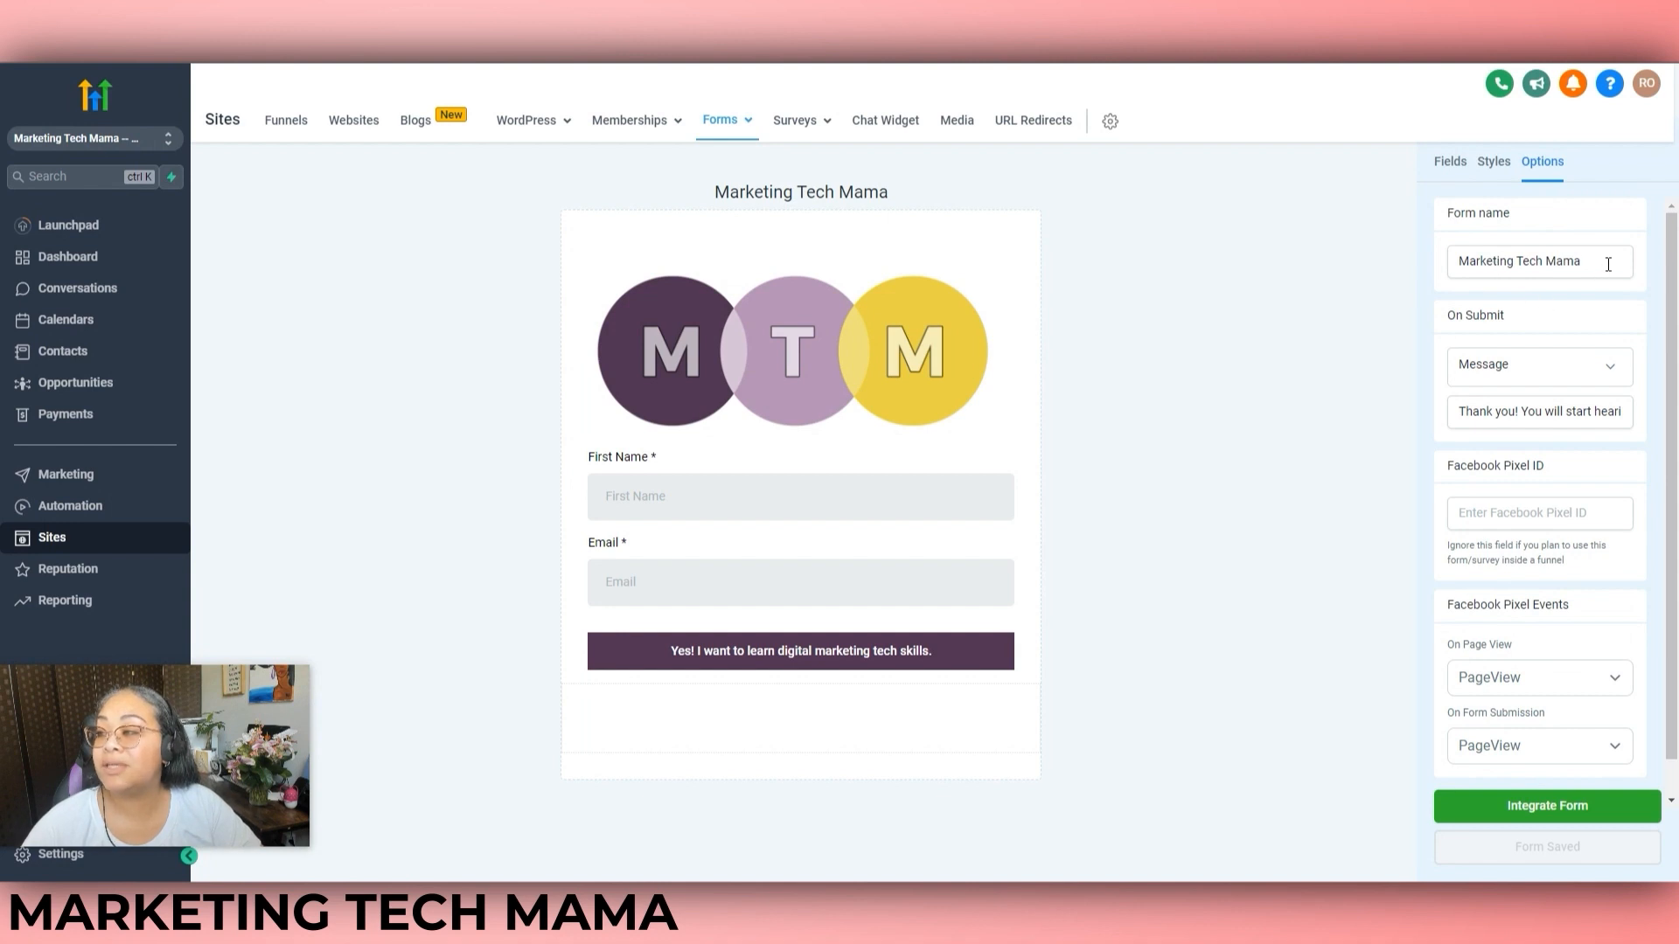
{"action": "left_click", "coordinate": [1615, 374]}
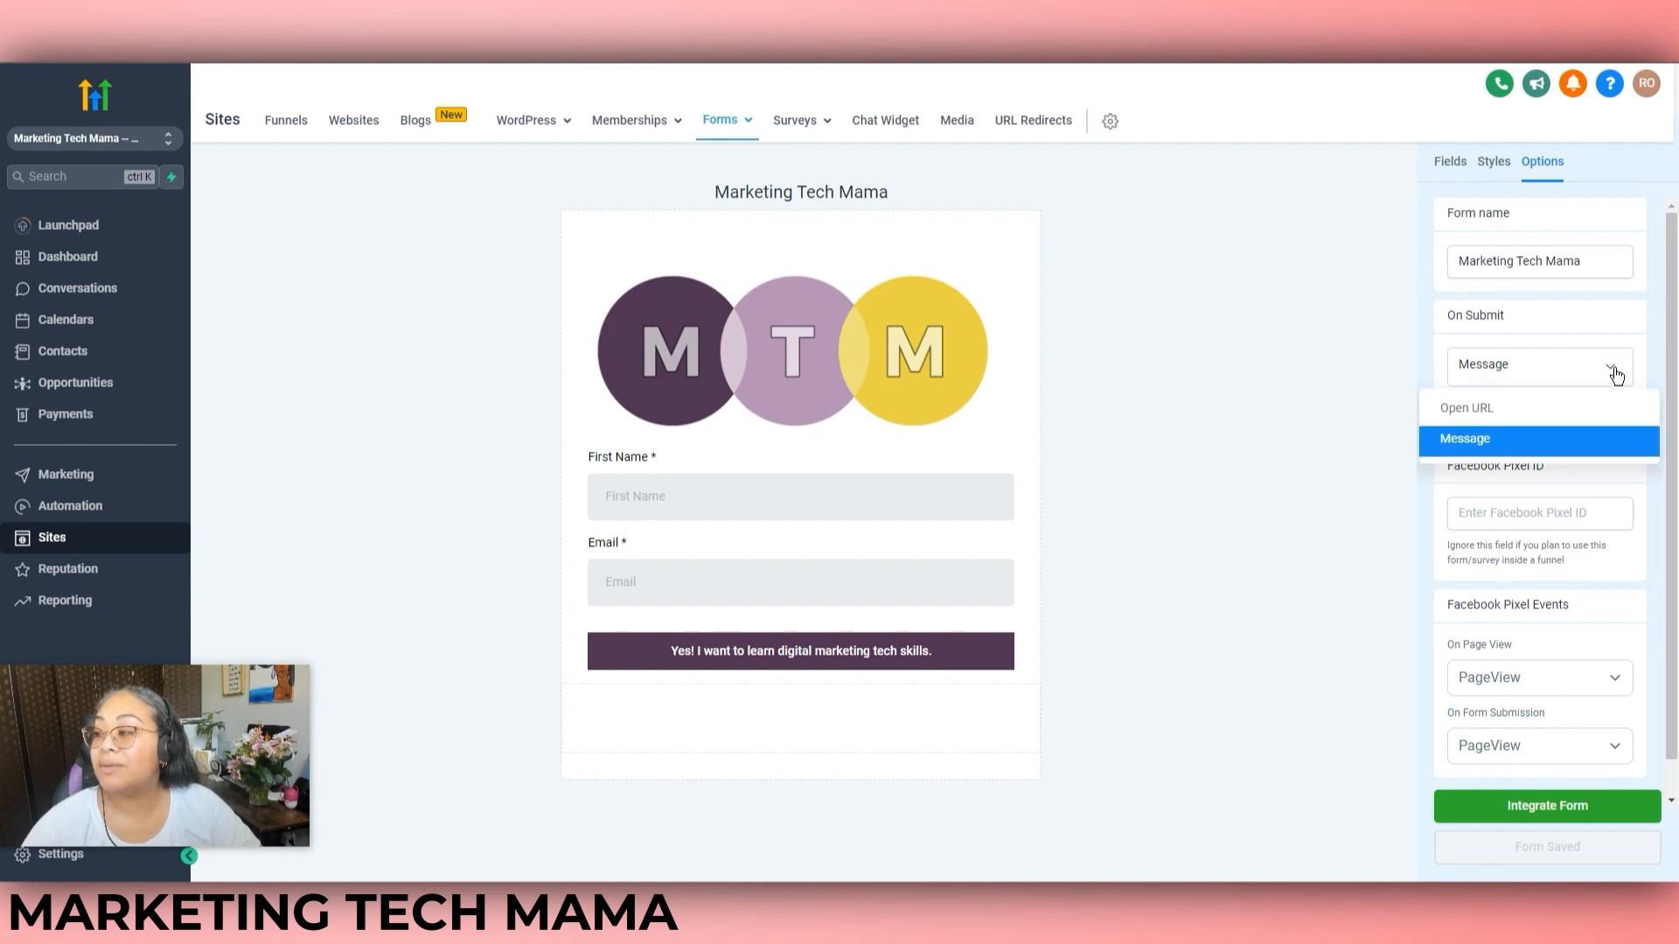
{"action": "left_click", "coordinate": [1517, 440]}
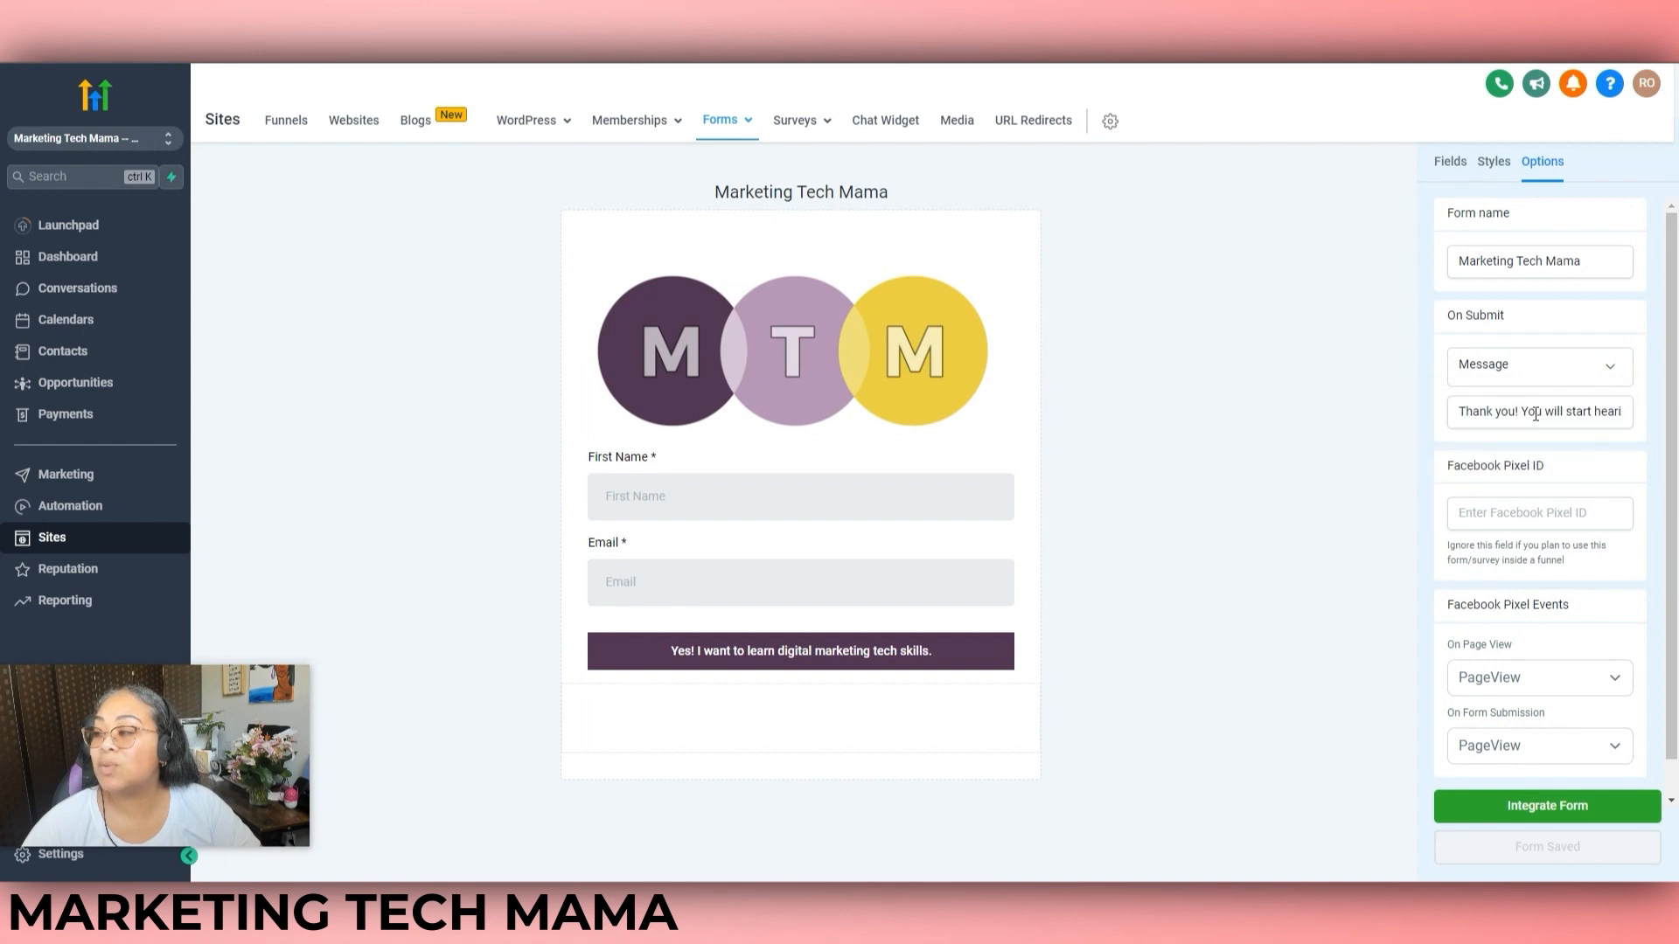
{"action": "left_click", "coordinate": [1511, 516]}
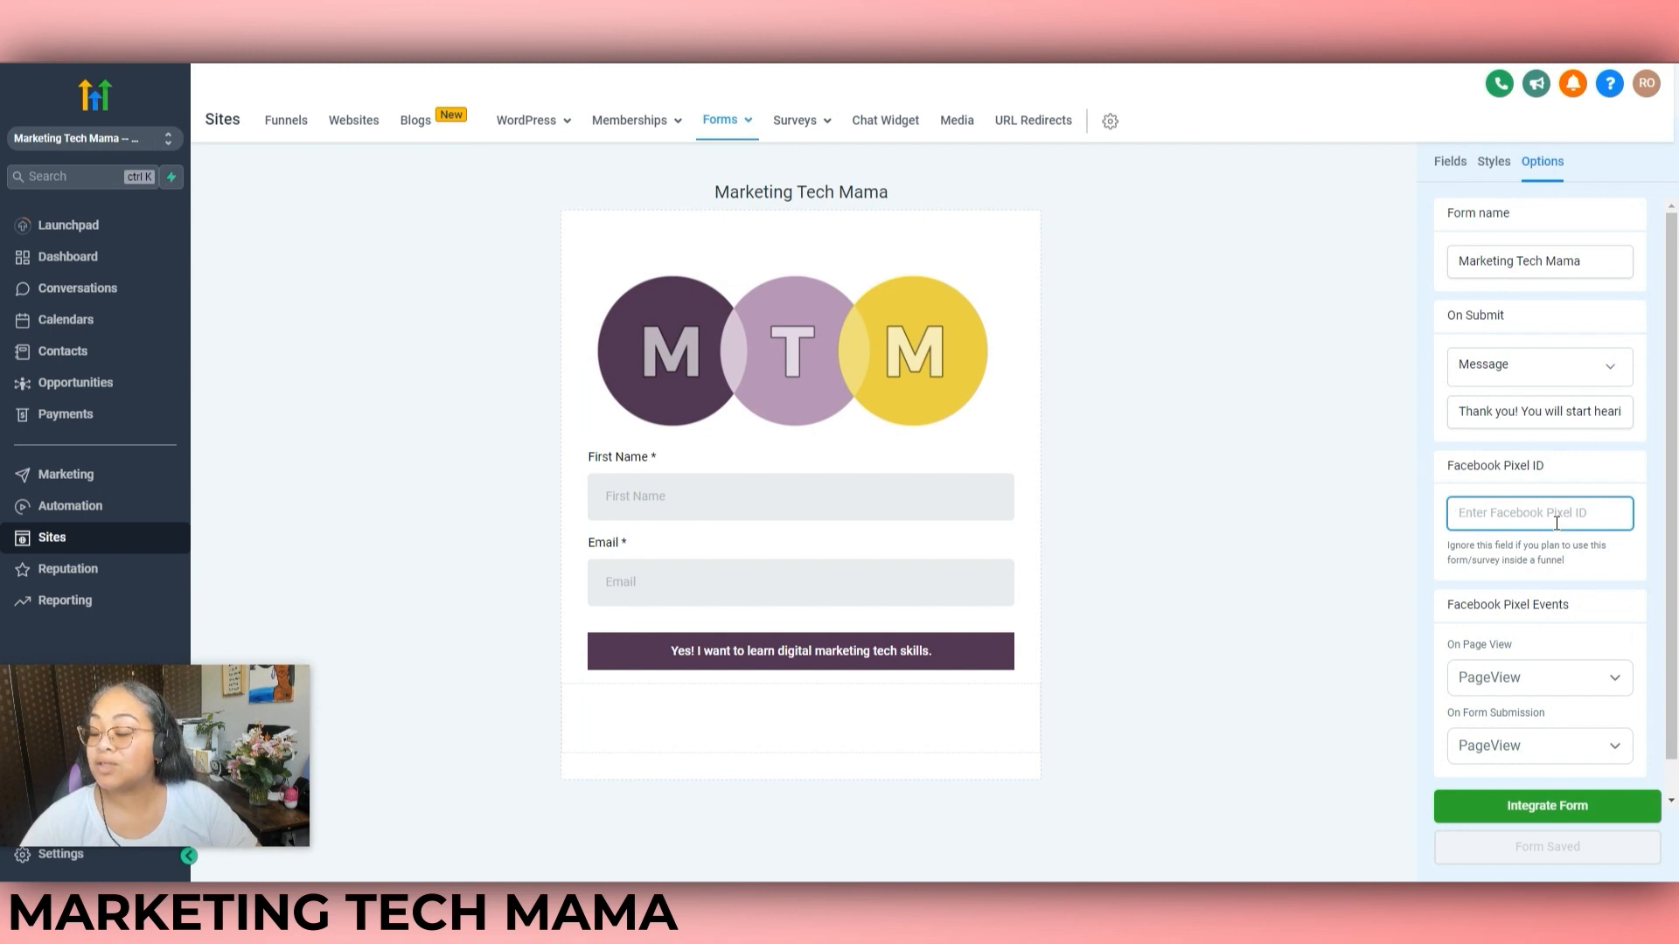
{"action": "scroll", "coordinate": [1669, 515], "scroll_direction": "down", "scroll_amount": 1}
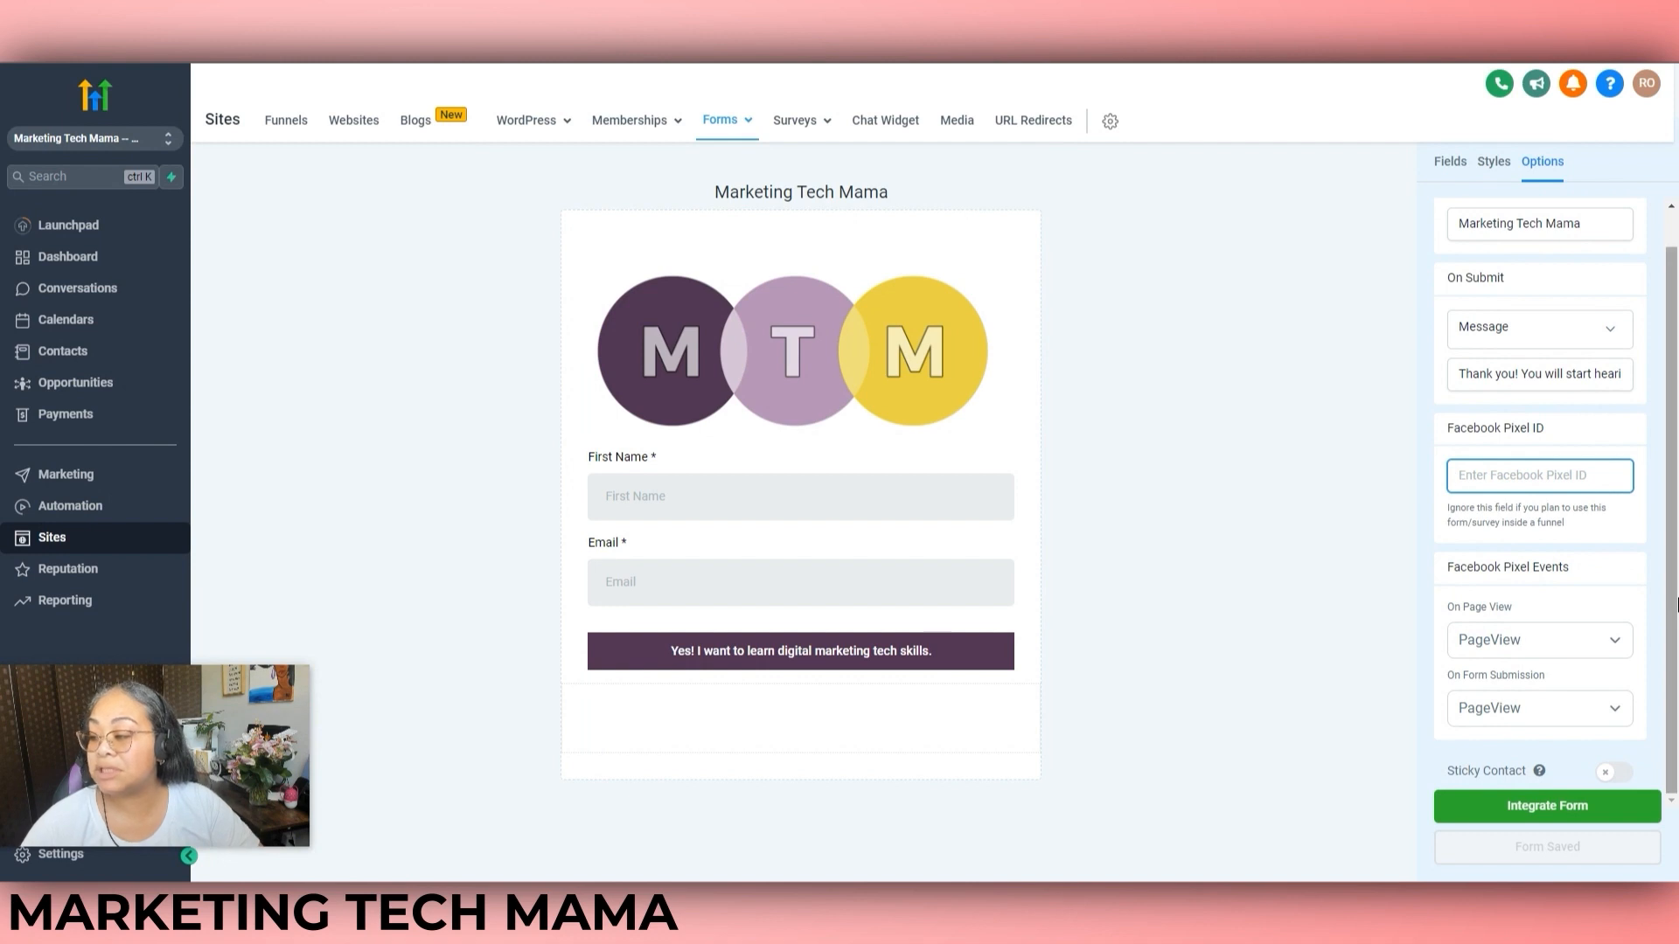
{"action": "scroll", "coordinate": [1669, 525], "scroll_direction": "up", "scroll_amount": 1}
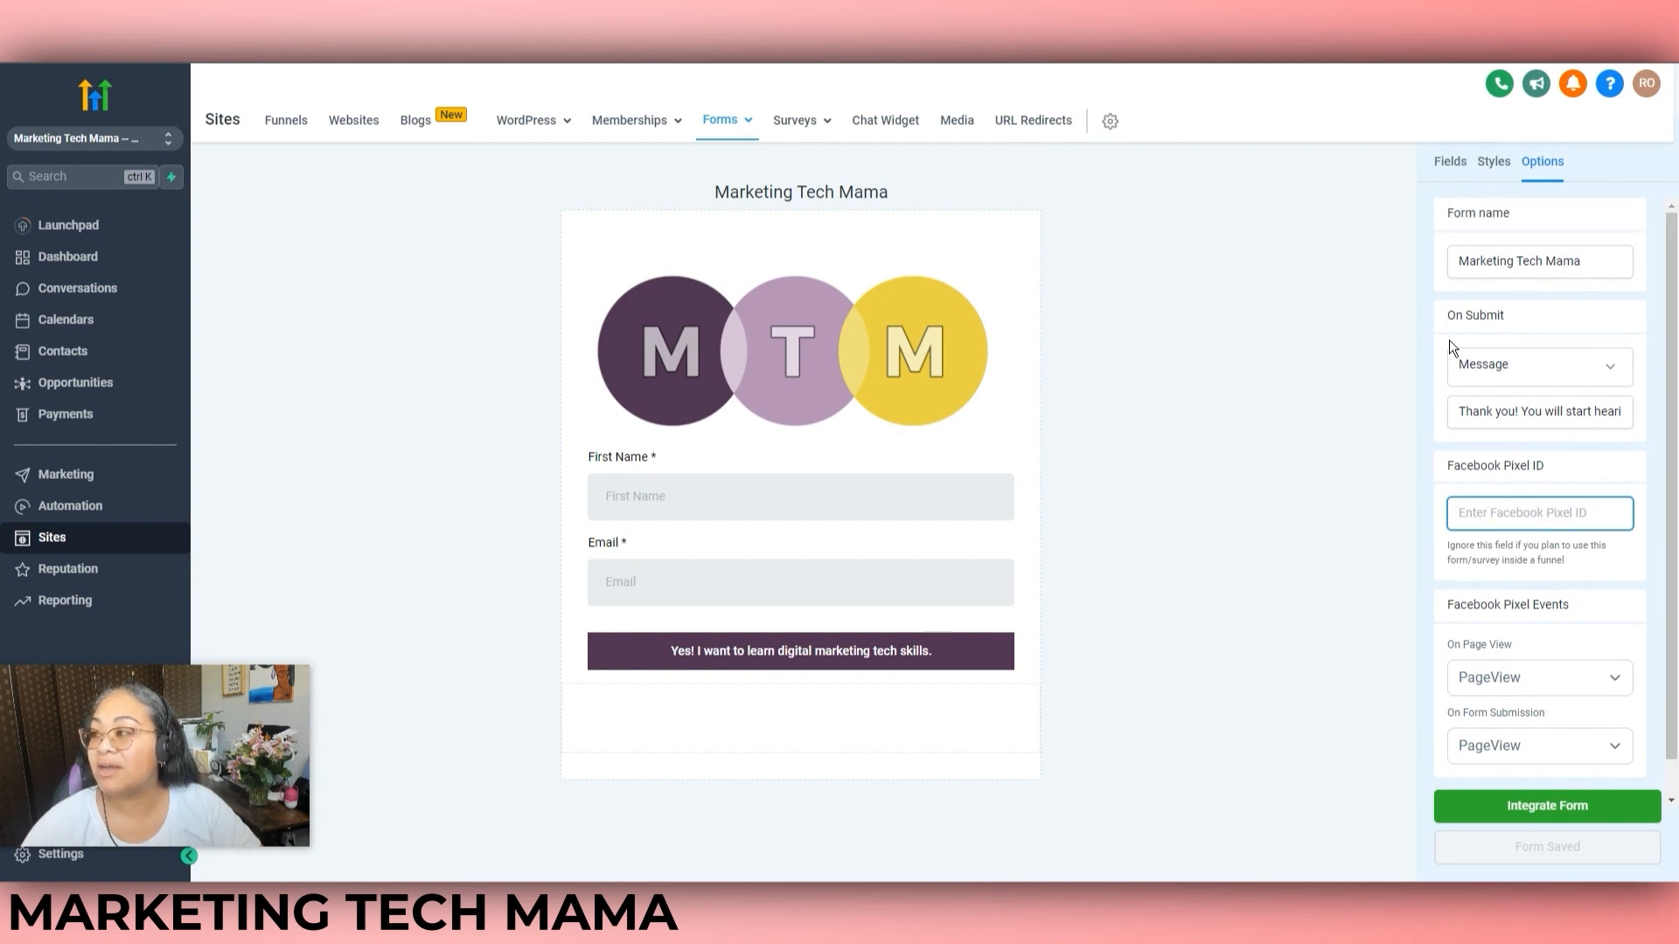
{"action": "left_click", "coordinate": [1450, 161]}
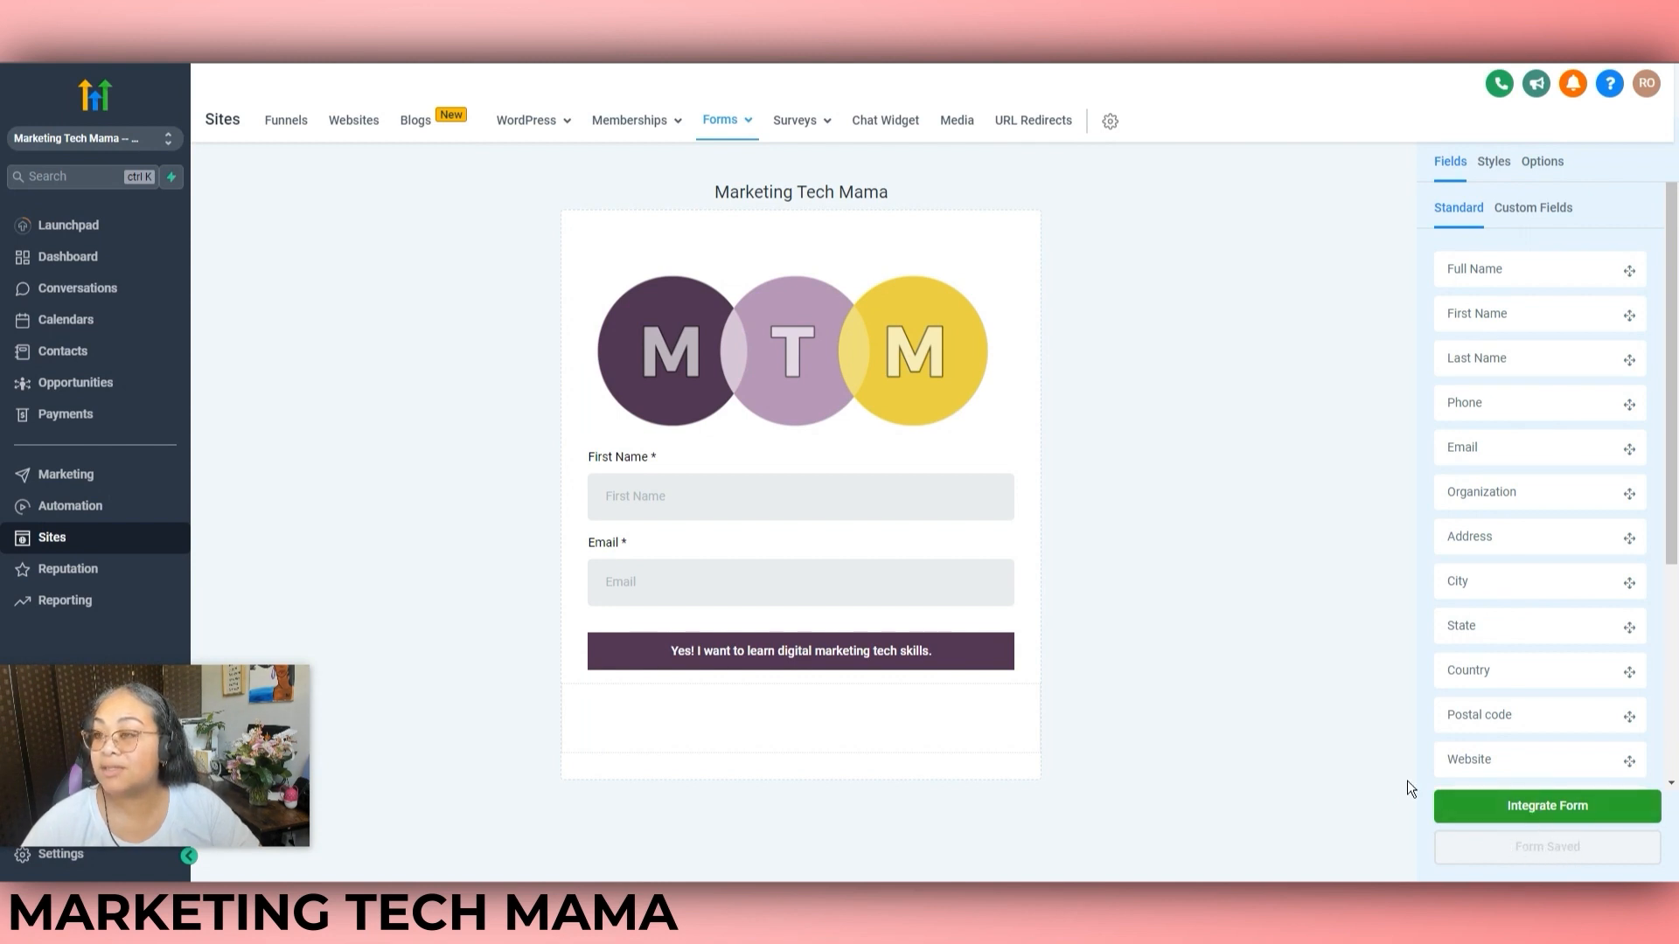
- Inspect the form's embed code and share link, and preview the live form from its link
{"action": "left_click", "coordinate": [1495, 801]}
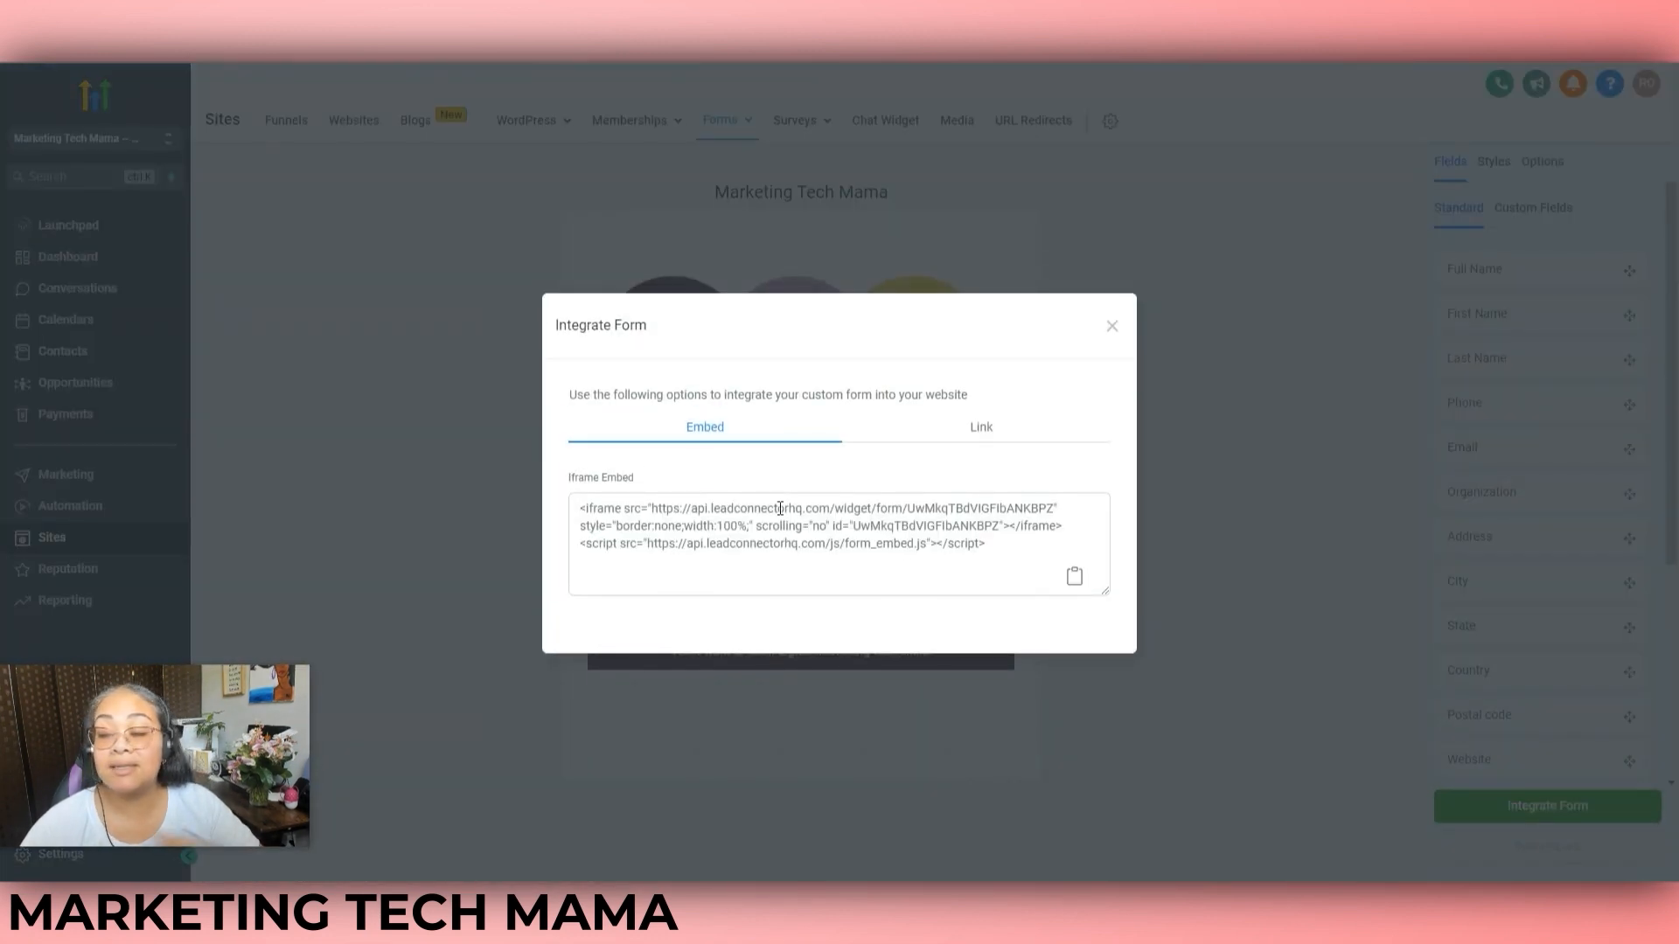
{"action": "left_click", "coordinate": [986, 426]}
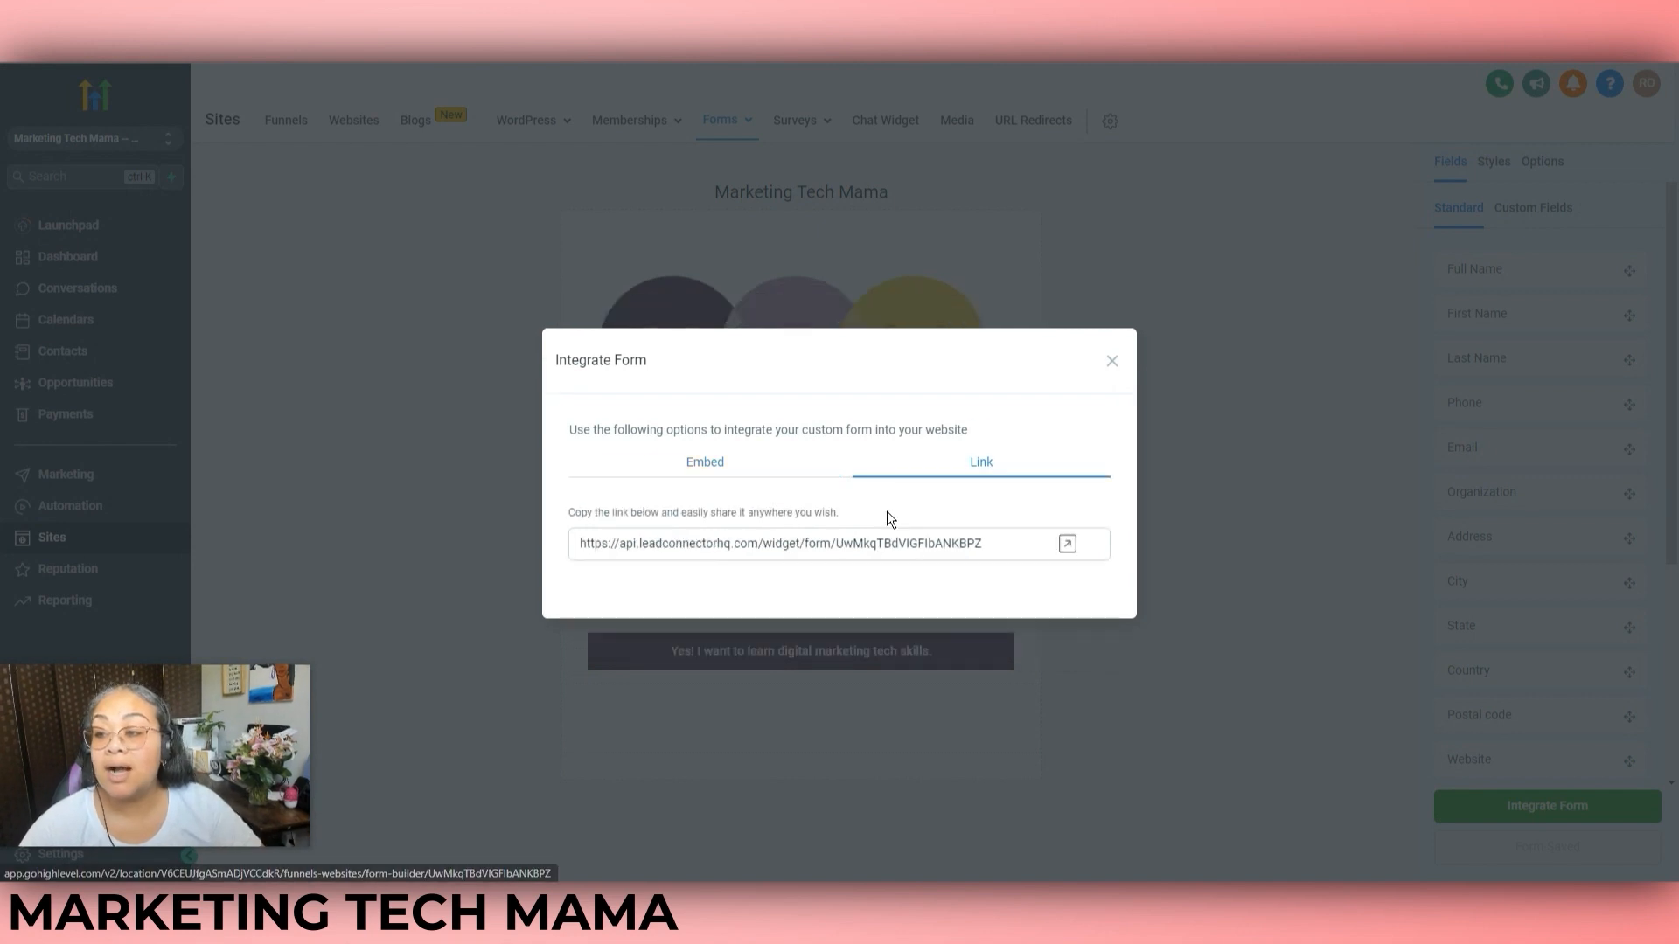
{"action": "left_click", "coordinate": [1066, 545]}
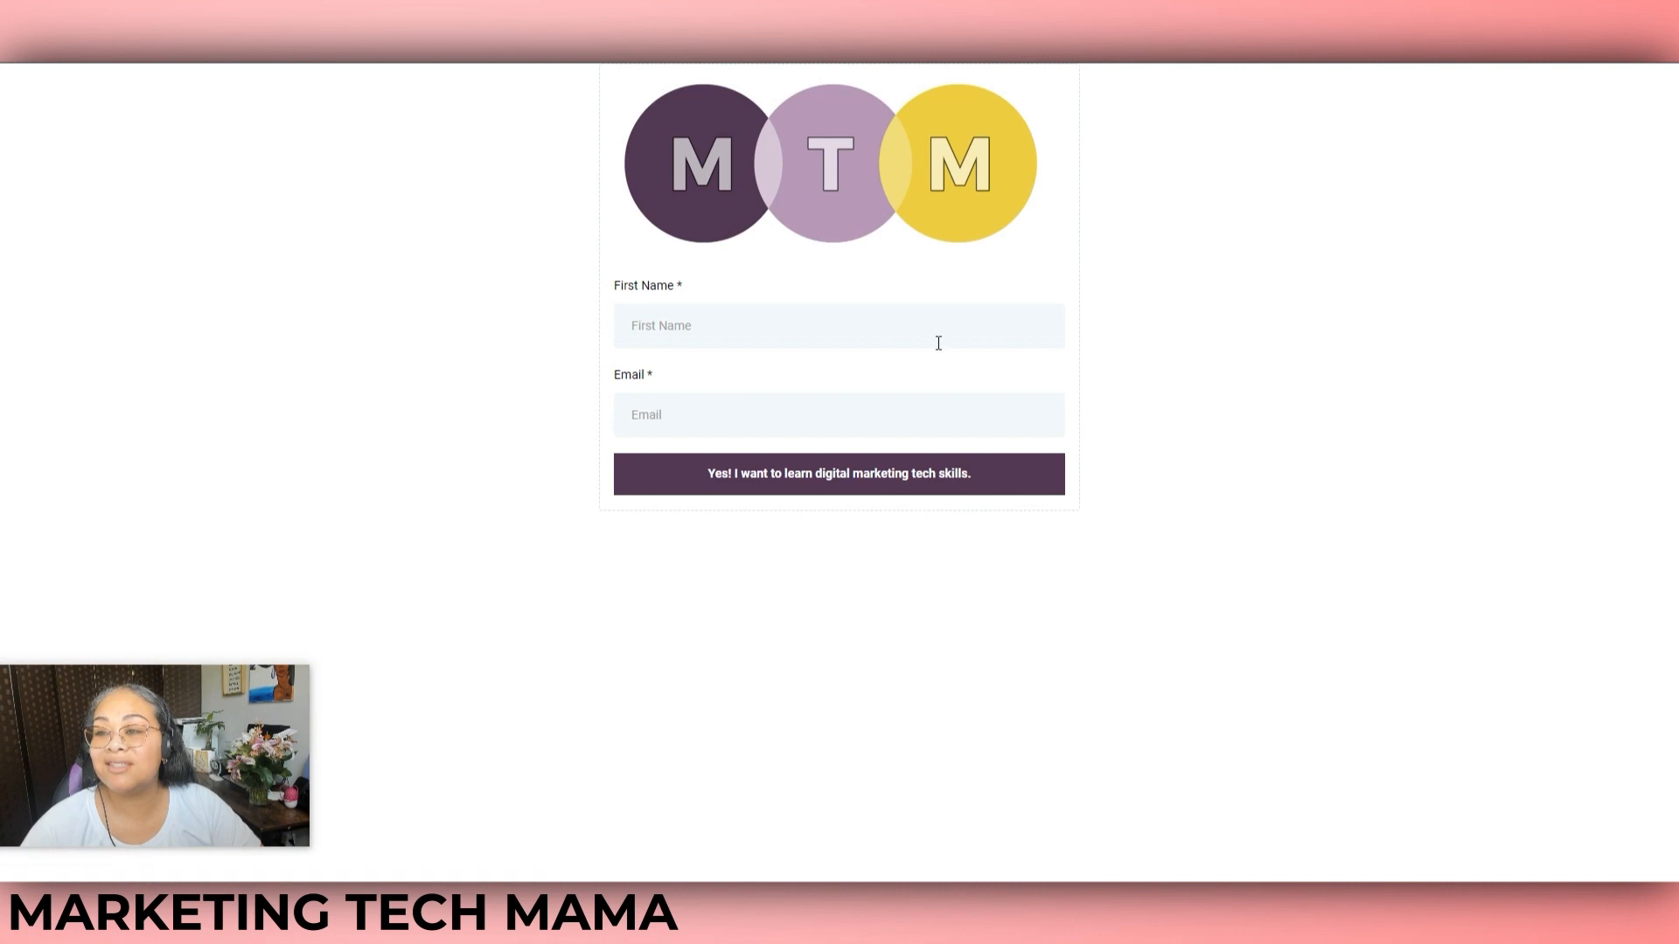
{"action": "left_click", "coordinate": [774, 326]}
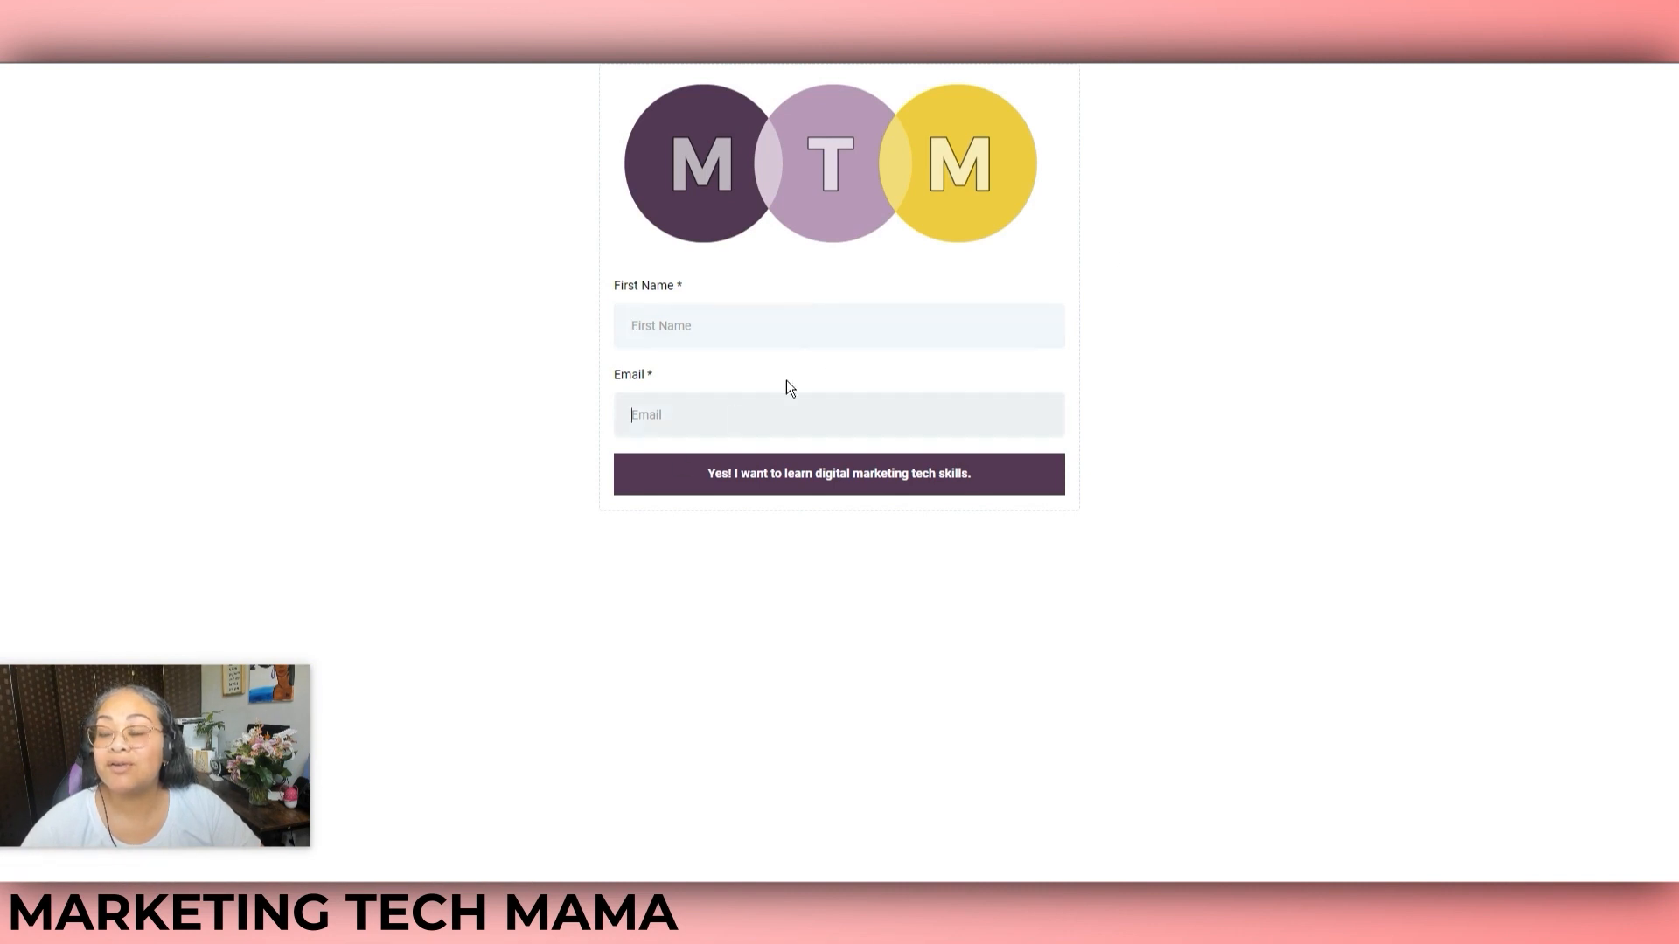
{"action": "key", "text": "Tab"}
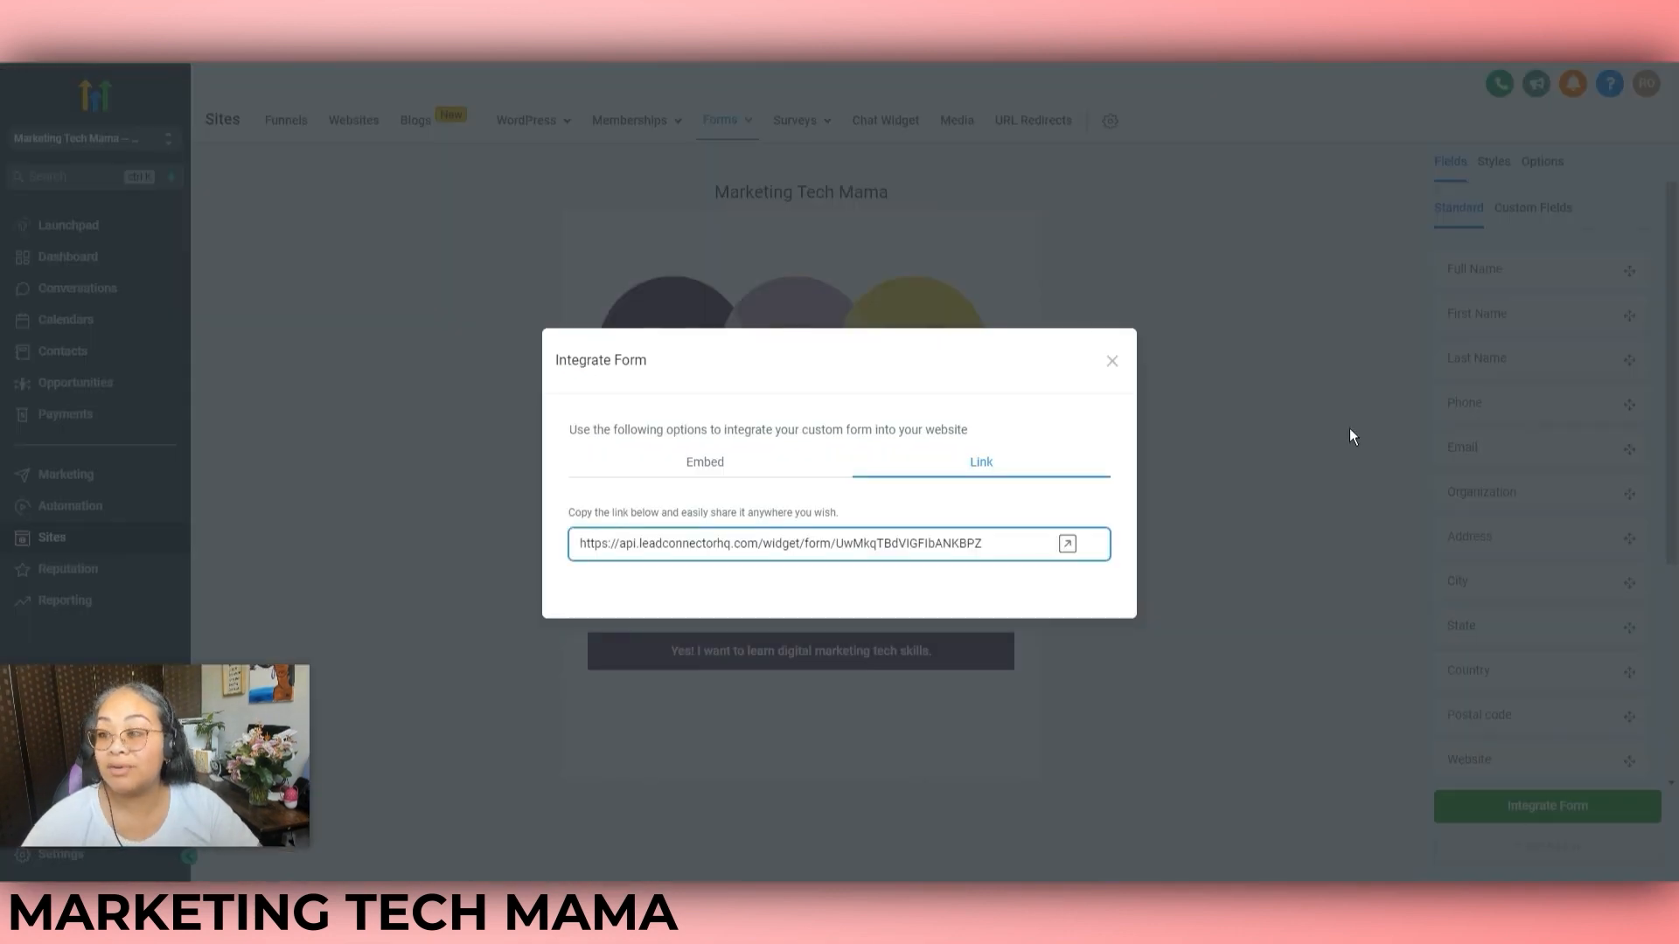
{"action": "left_click", "coordinate": [1110, 359]}
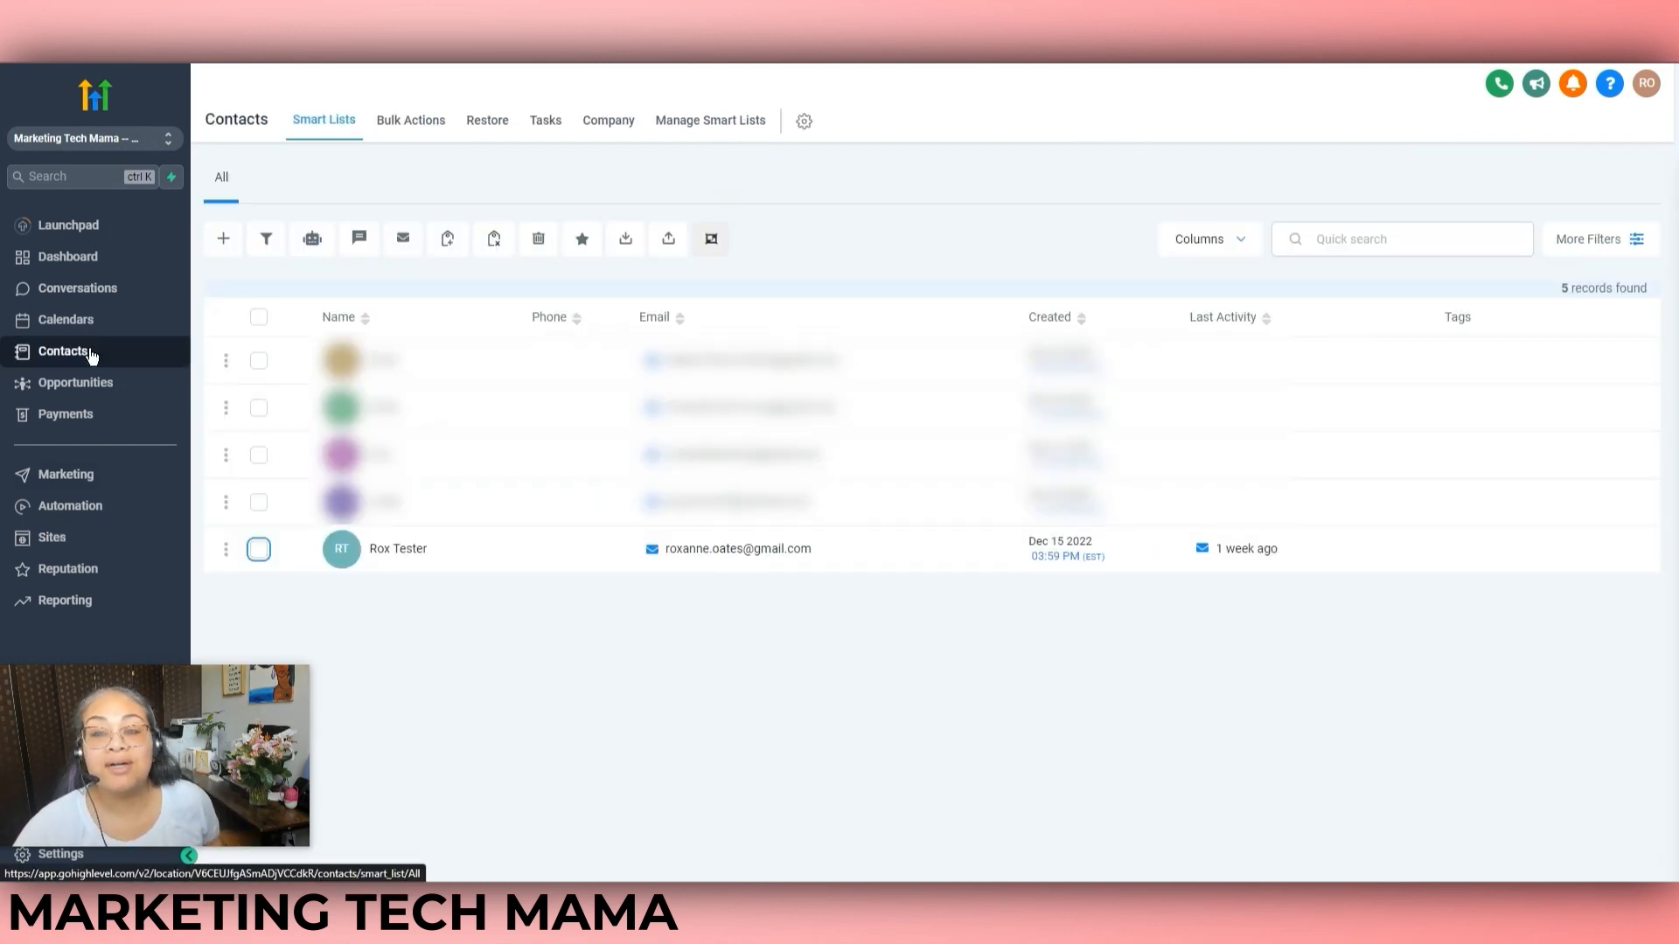
- In Contacts, add the new tag "test" to the test contact created Dec 15 2022, with the action description "Testing purposes only"
{"action": "left_click", "coordinate": [260, 550]}
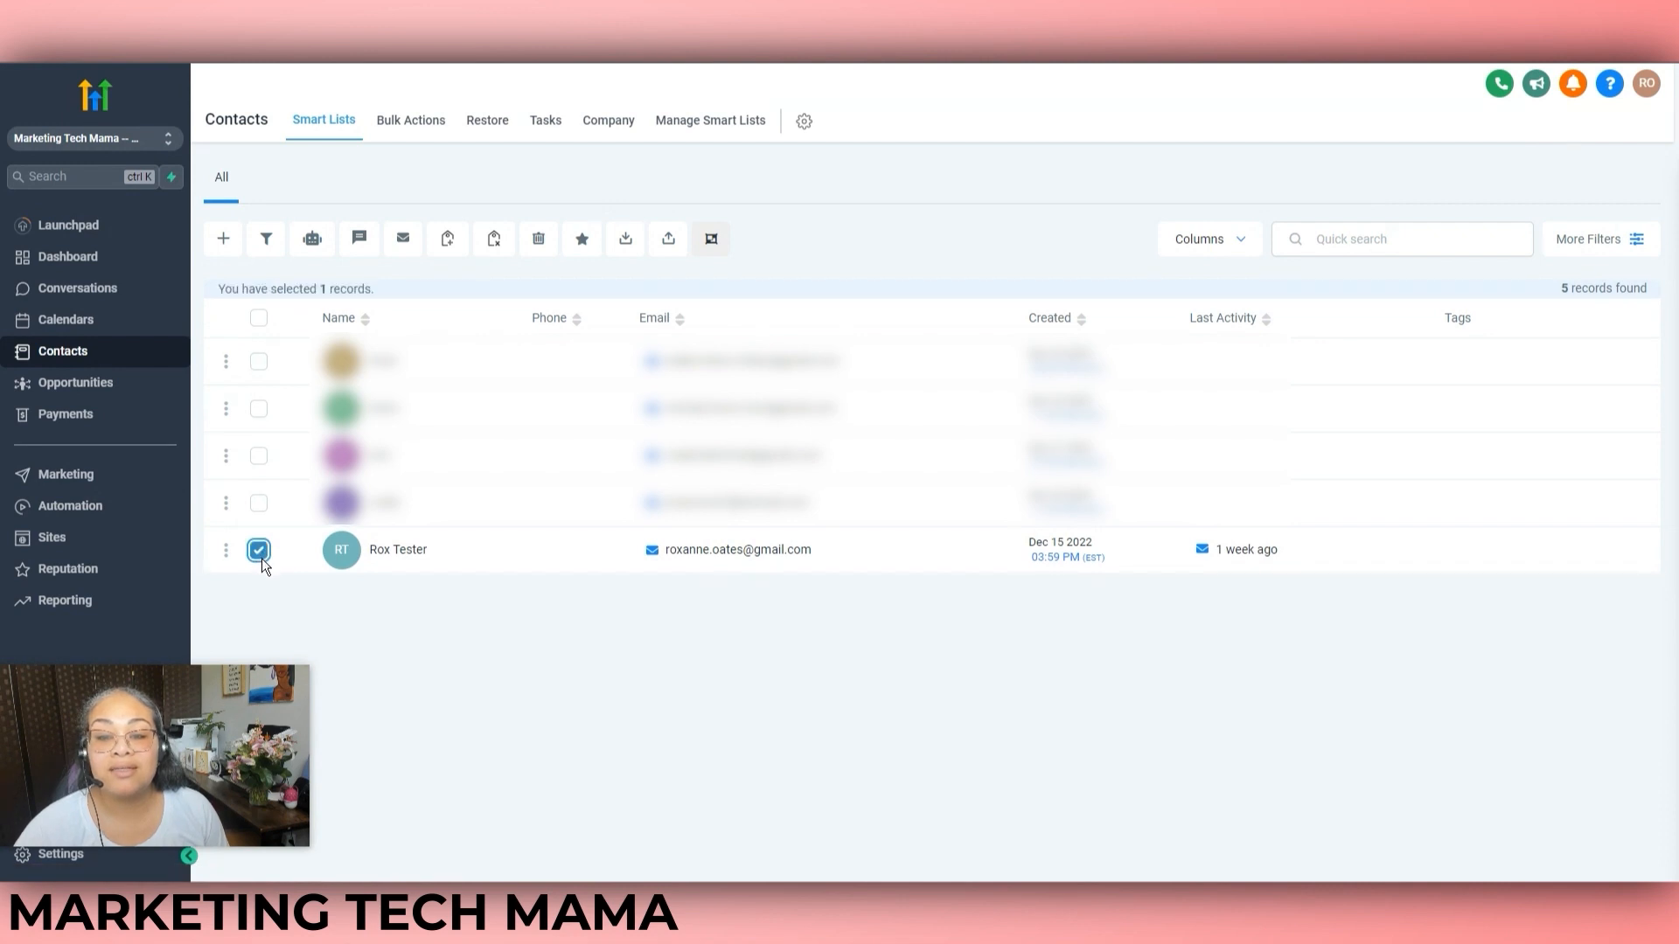
{"action": "left_click", "coordinate": [449, 242]}
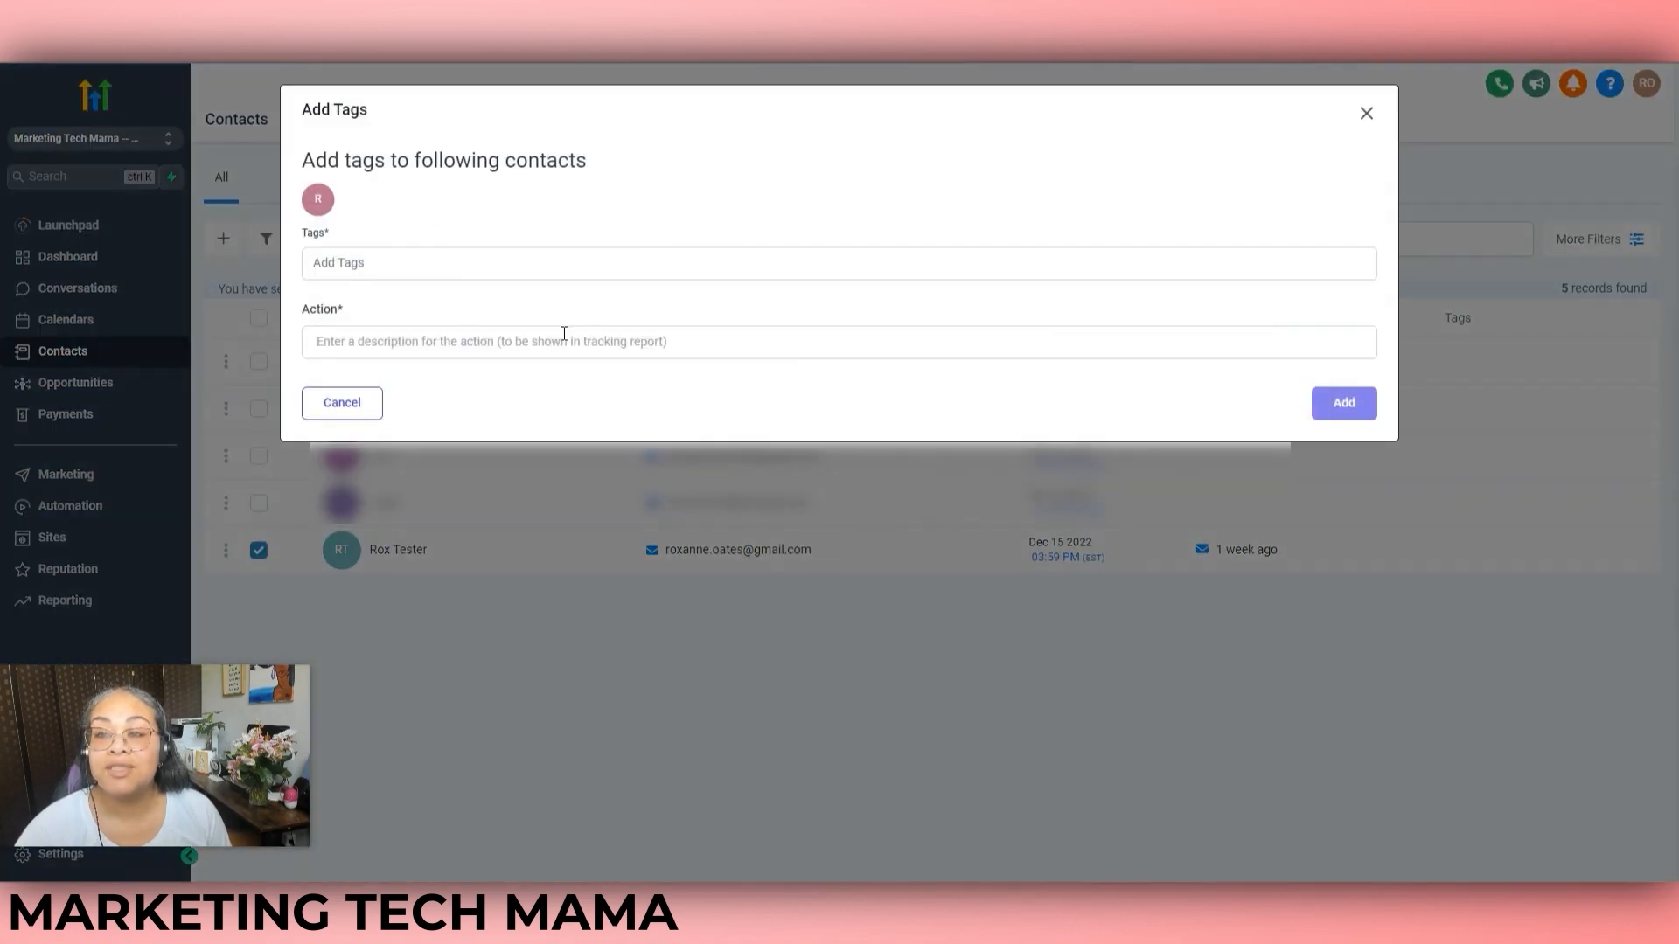
{"action": "left_click", "coordinate": [458, 262]}
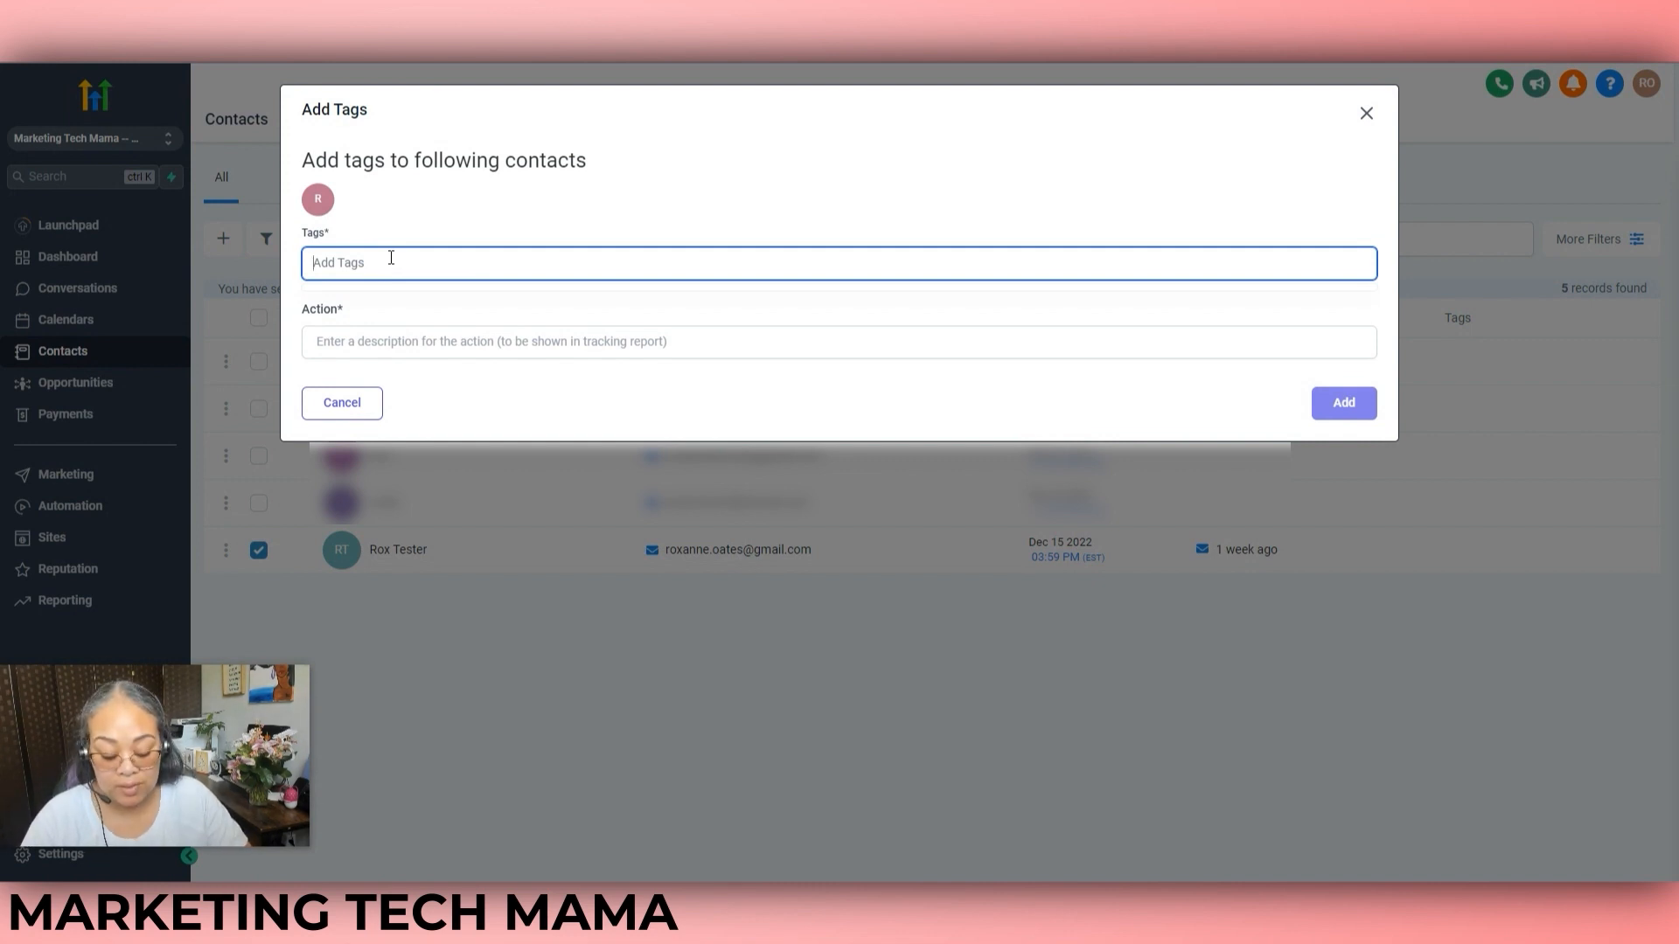
{"action": "type", "text": "Test"}
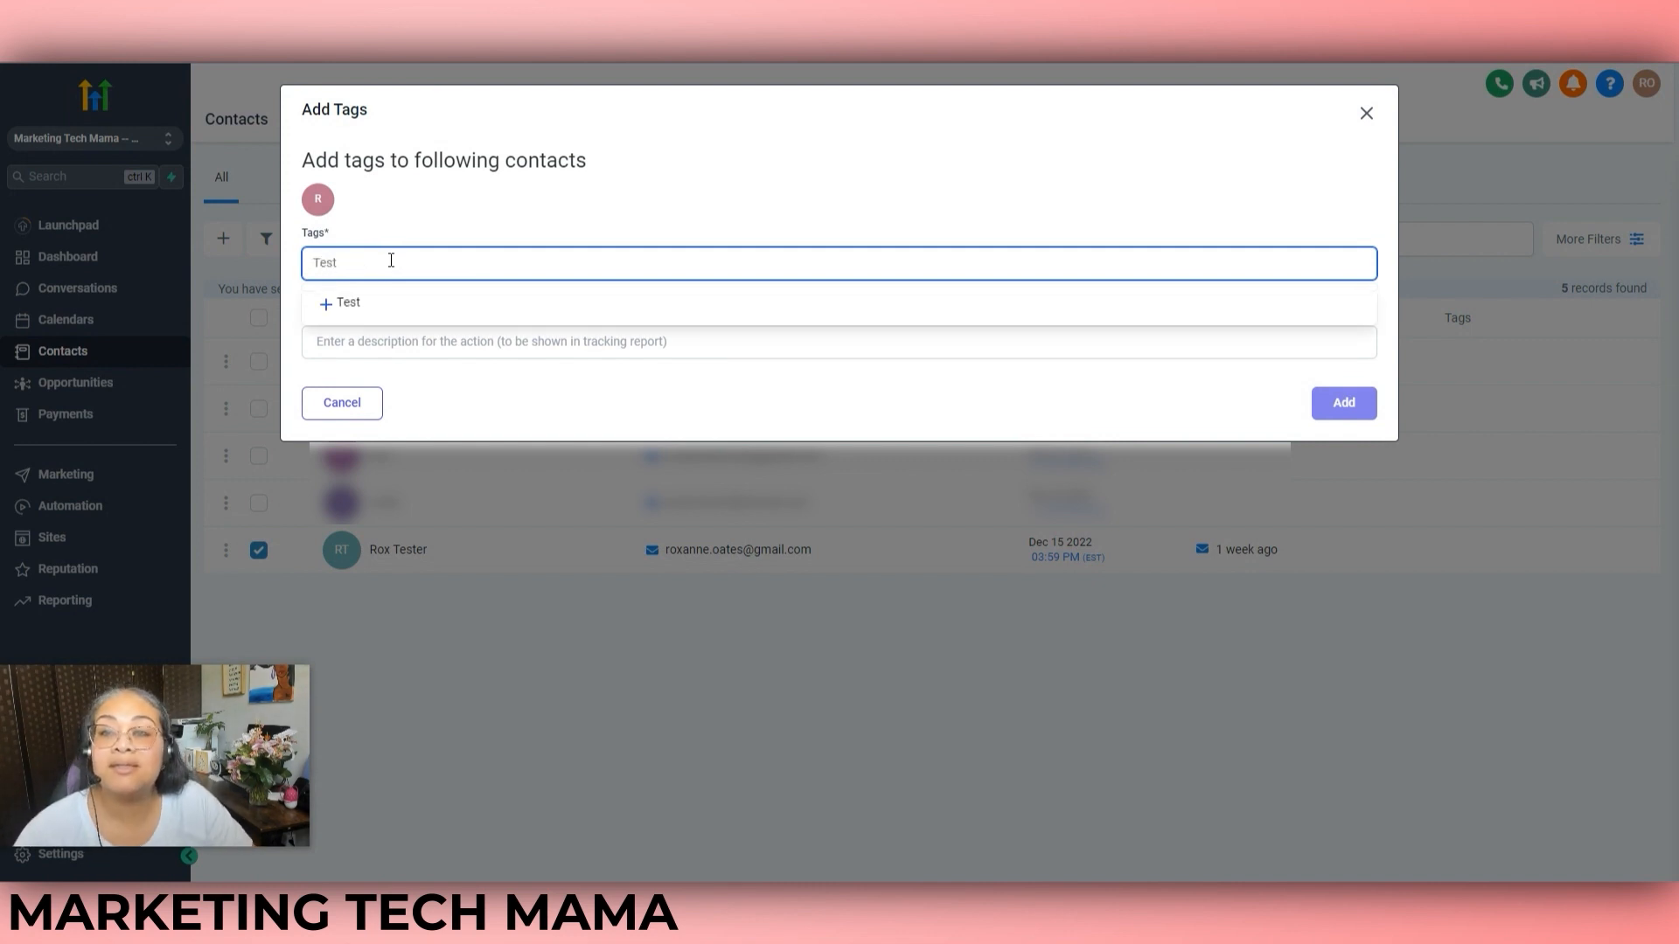
{"action": "left_click", "coordinate": [327, 308]}
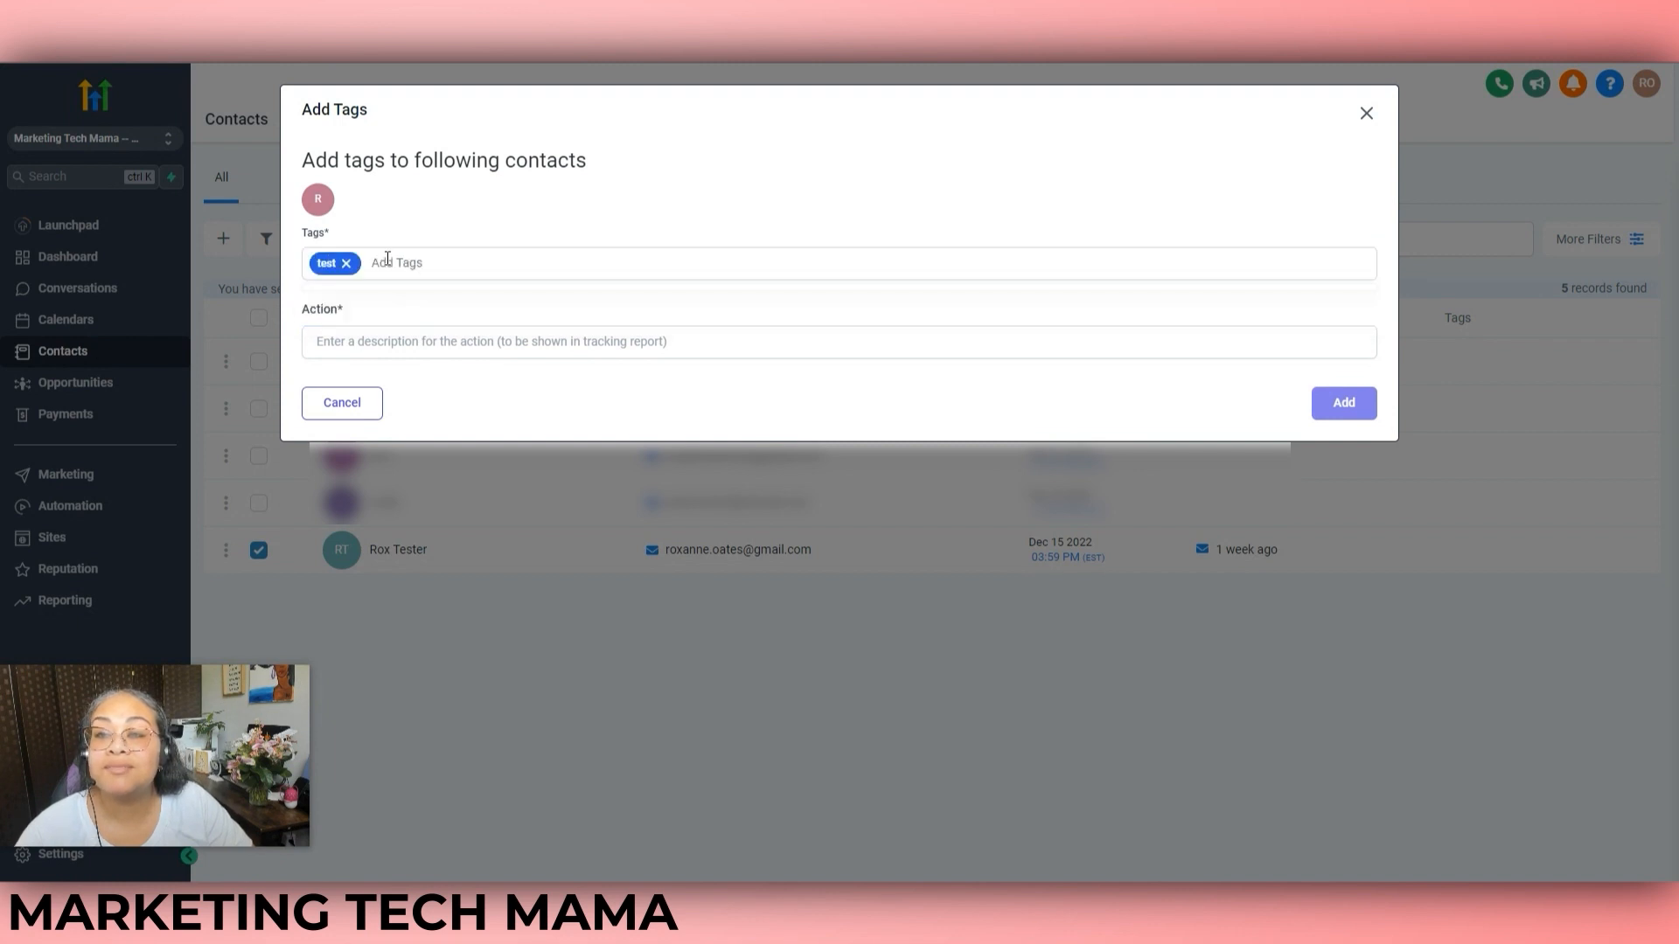
{"action": "left_click", "coordinate": [432, 348]}
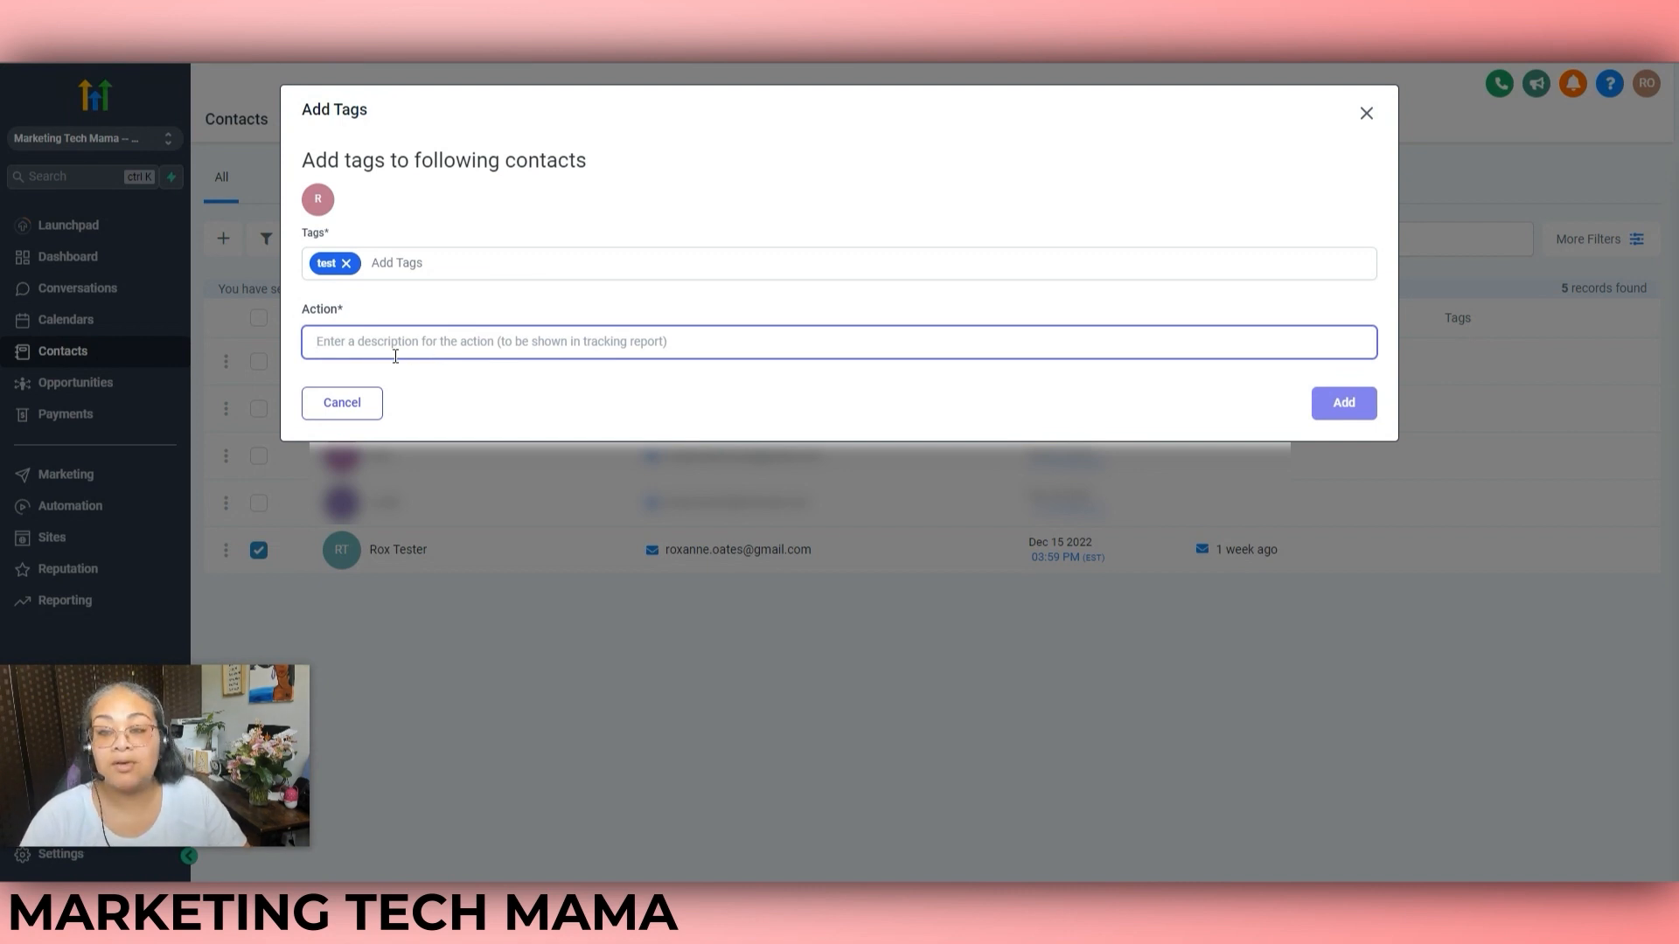
{"action": "type", "text": "Test"}
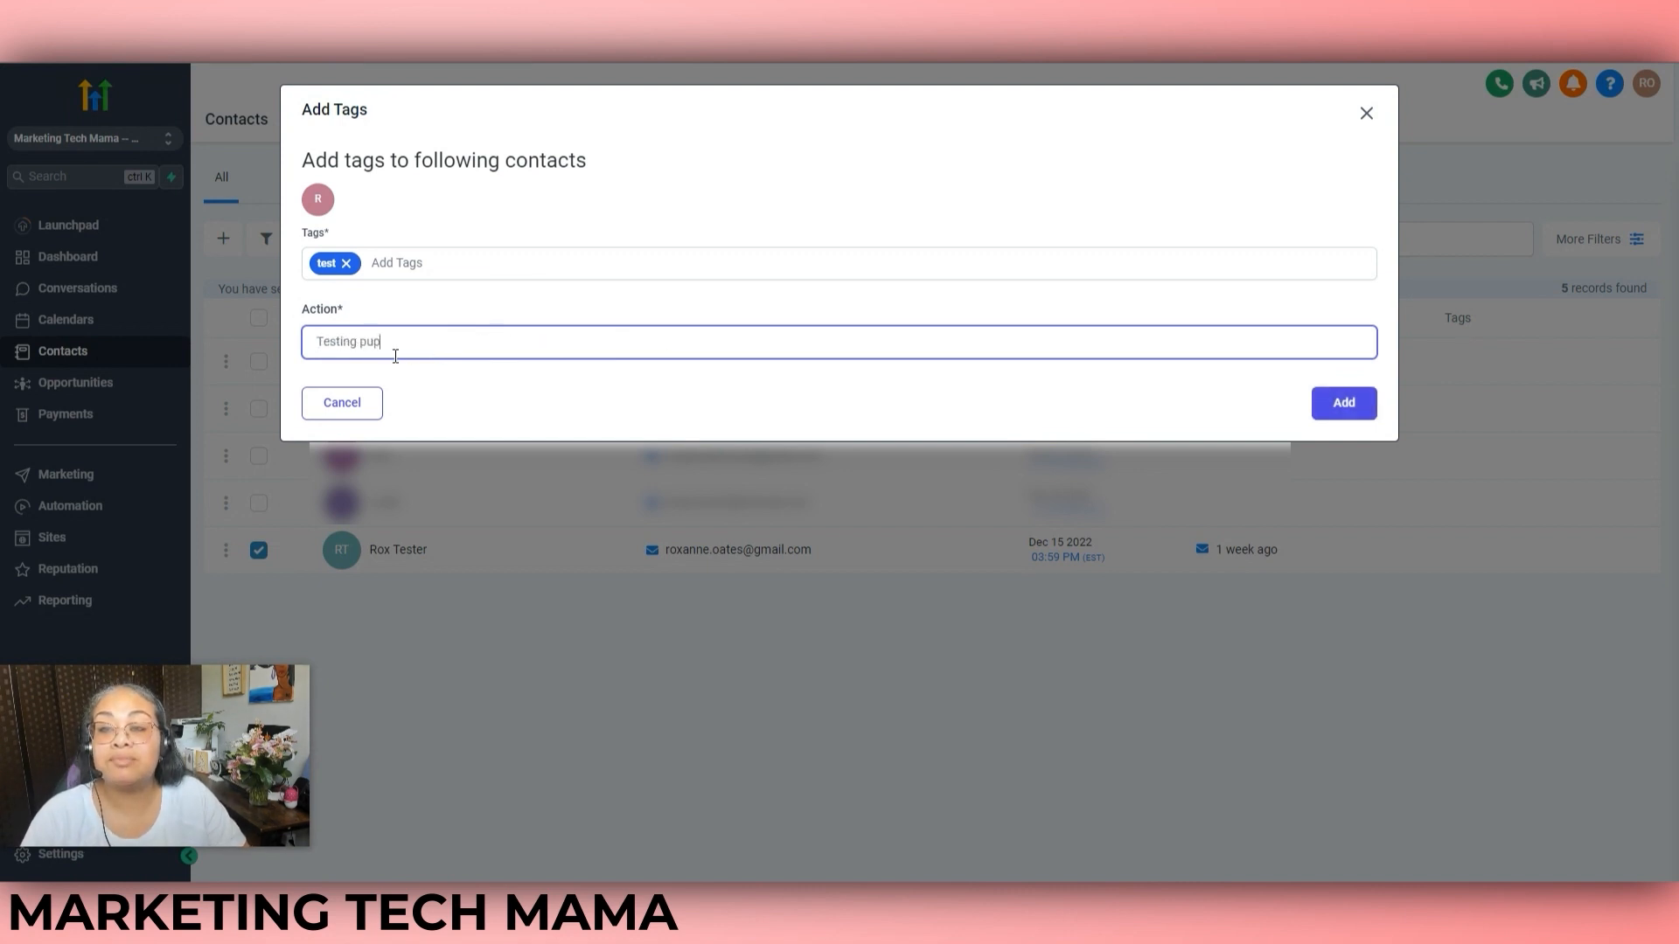
{"action": "type", "text": "ing purposes only"}
{"action": "left_click", "coordinate": [1342, 403]}
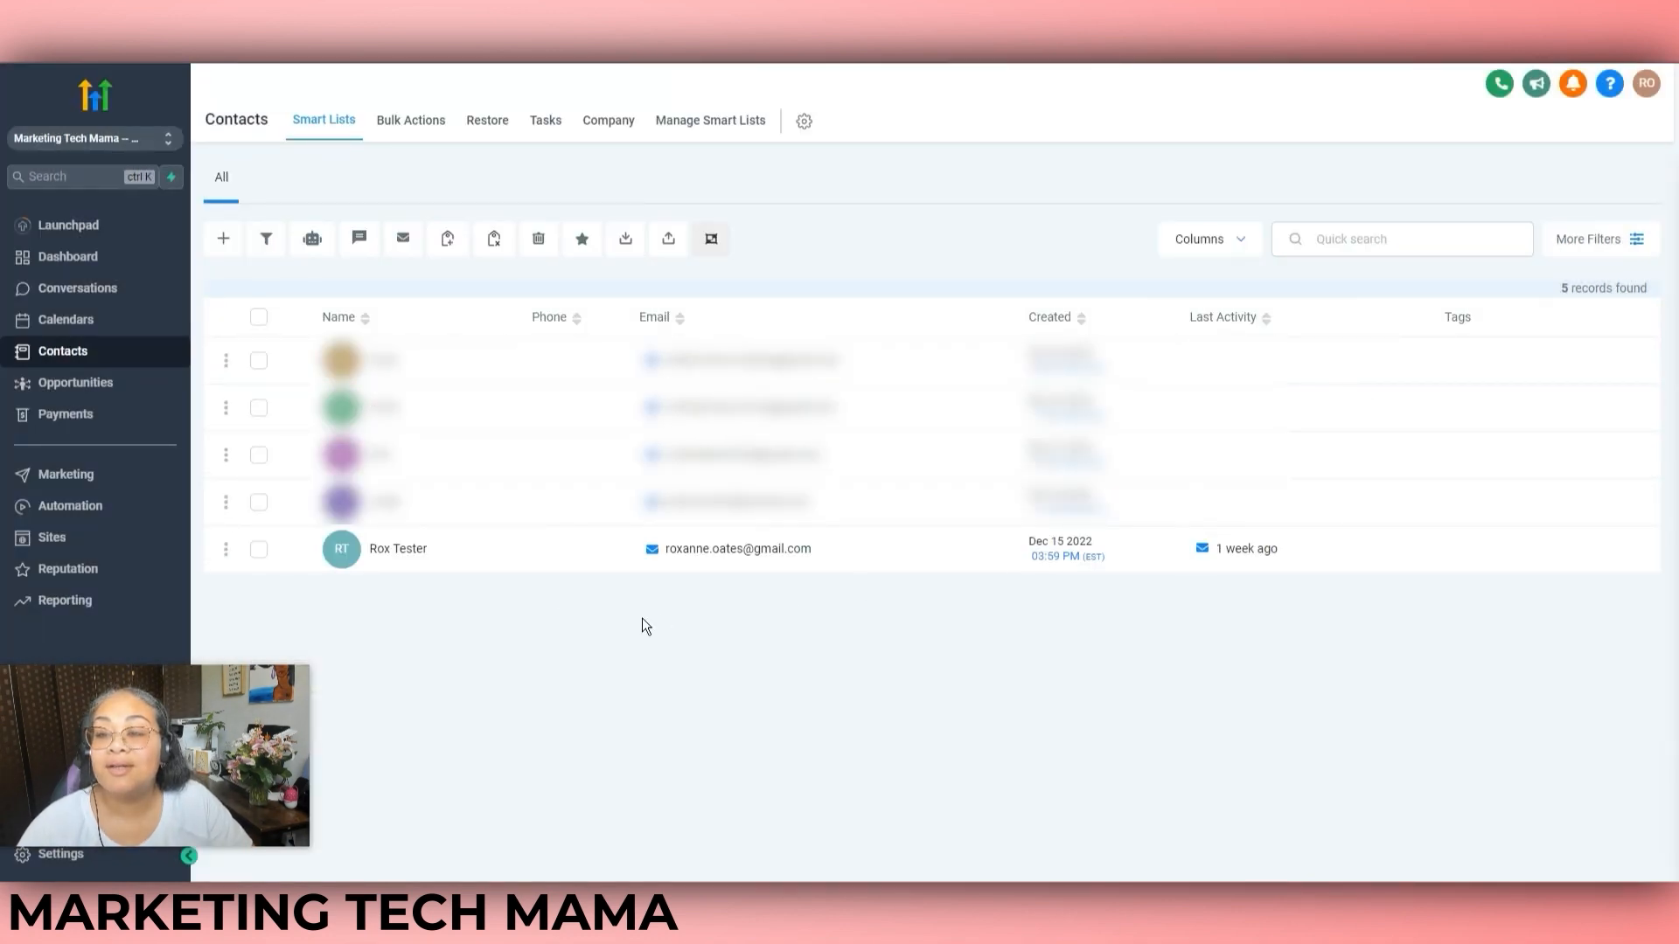
- Open the test contact's record and inspect its assigned tags, actions and contact details
{"action": "left_click", "coordinate": [397, 549]}
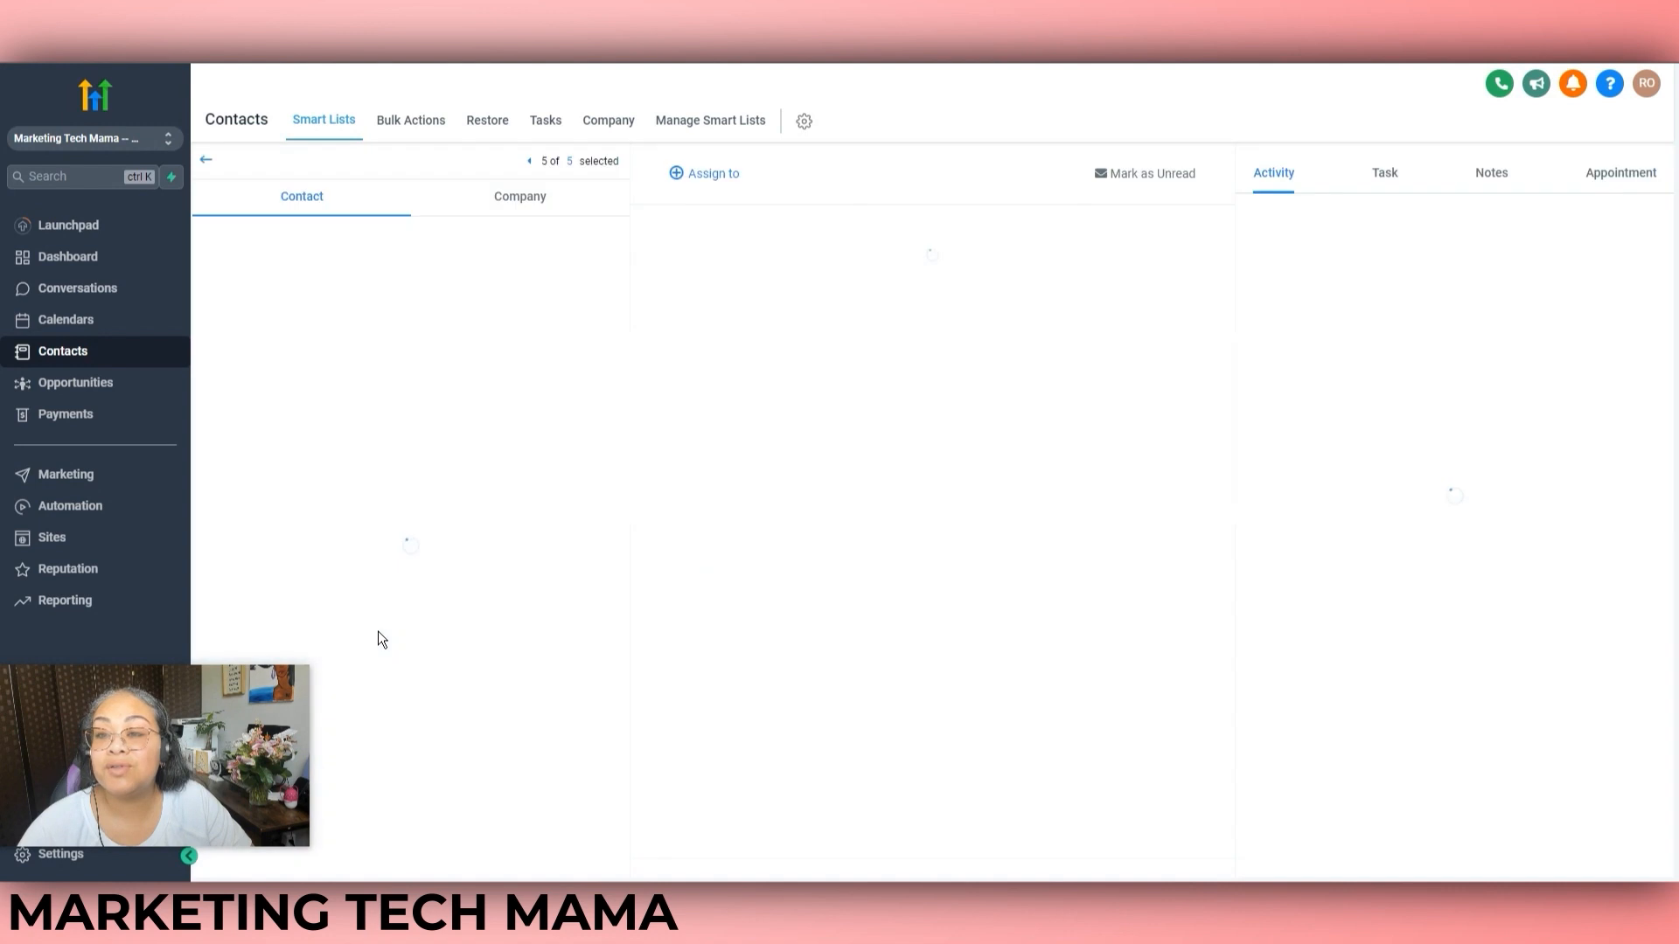
{"action": "left_click_drag", "start_coordinate": [617, 332], "coordinate": [620, 661]}
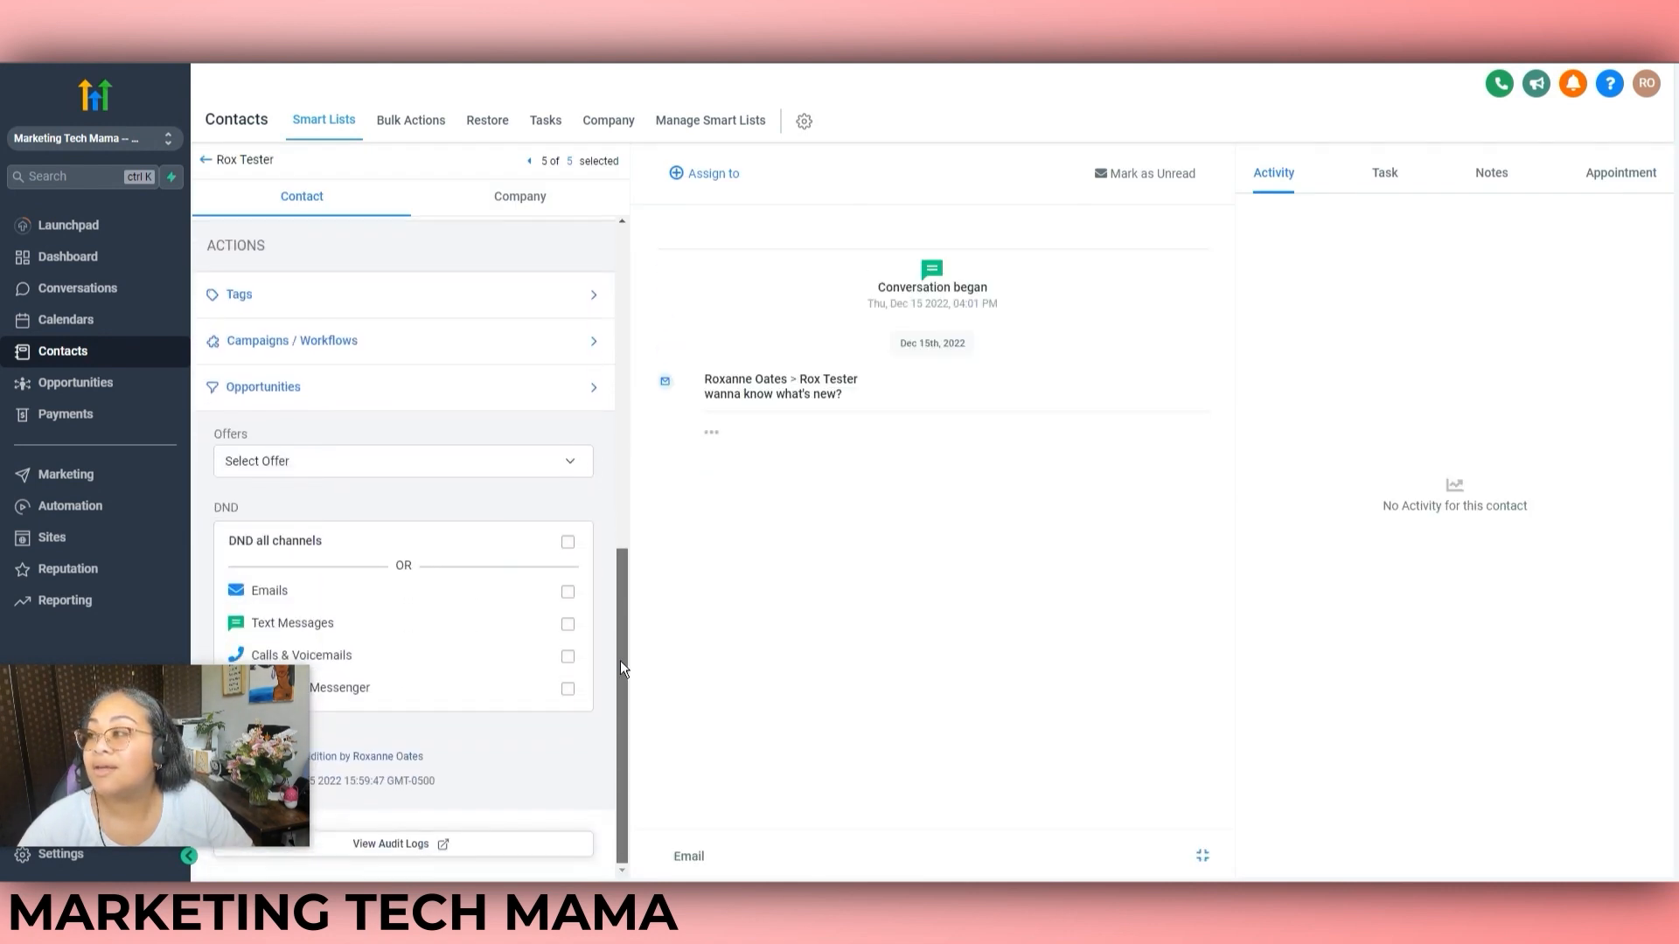
{"action": "scroll", "coordinate": [617, 631], "scroll_direction": "up", "scroll_amount": 2}
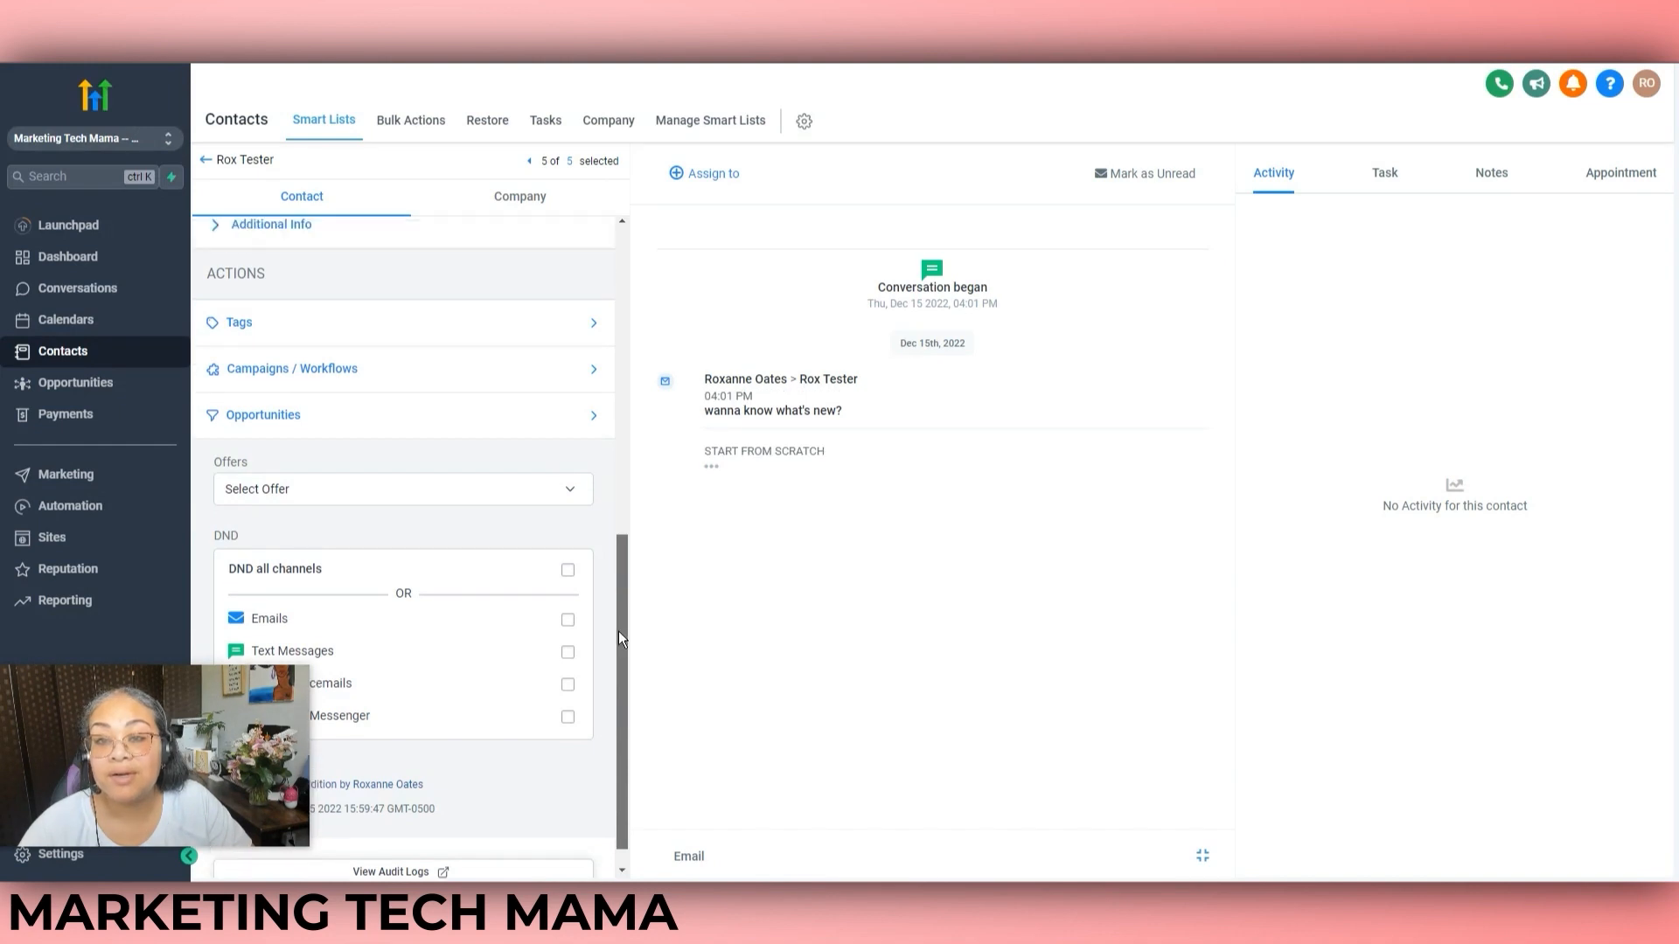
{"action": "left_click", "coordinate": [374, 367]}
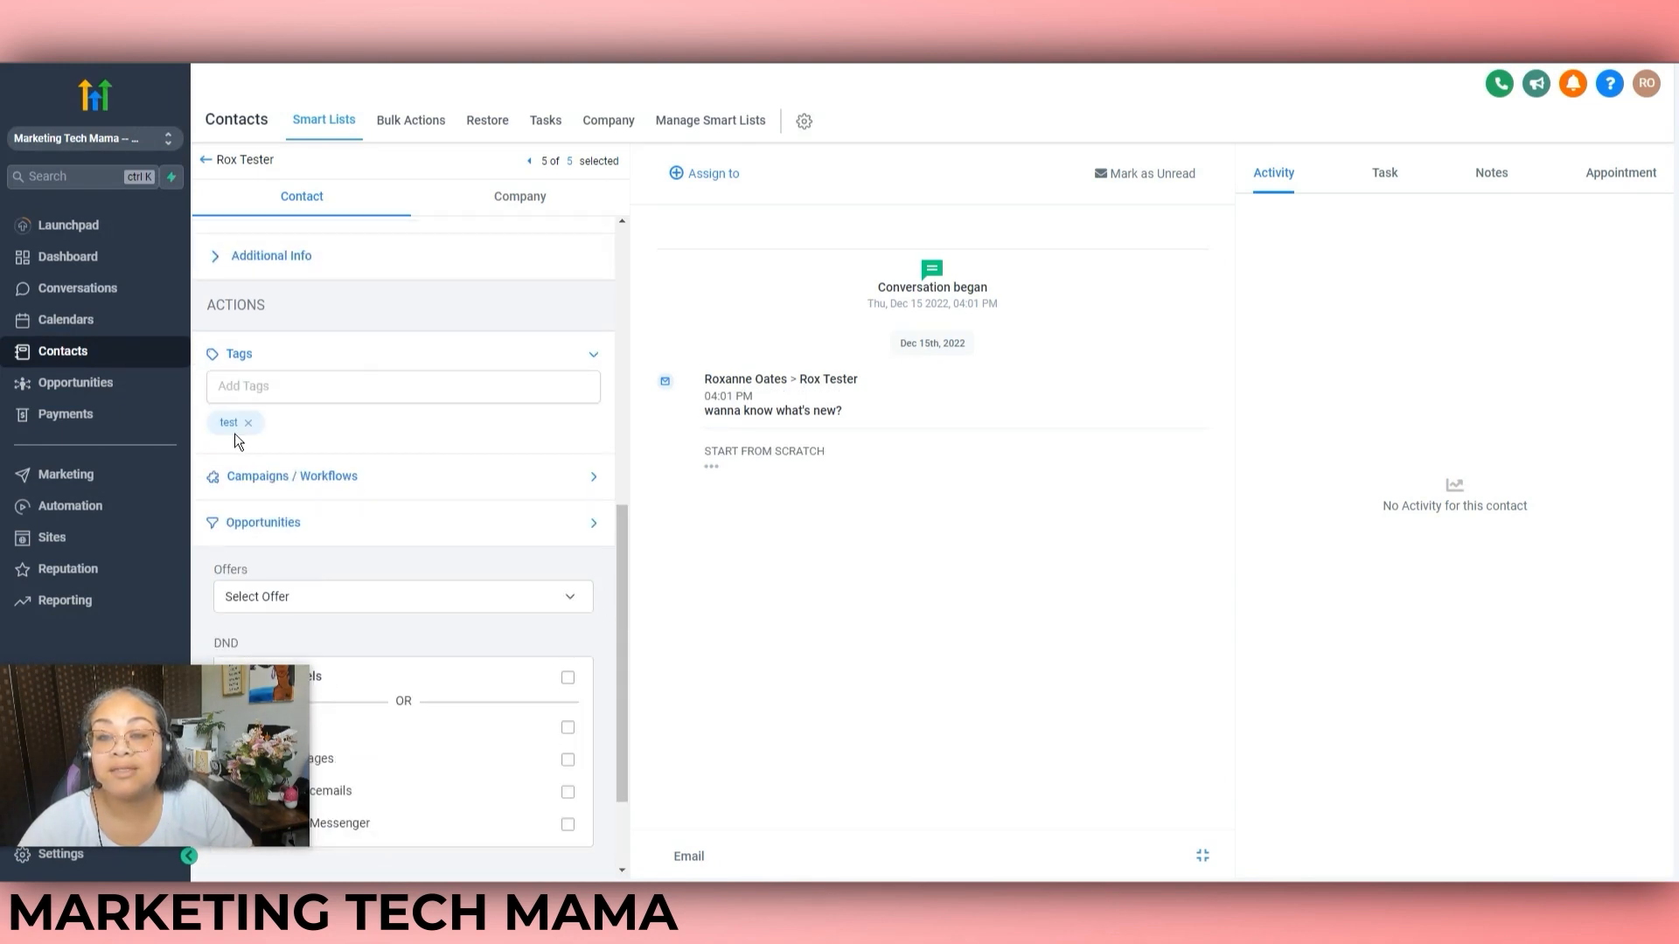
{"action": "left_click_drag", "start_coordinate": [619, 590], "coordinate": [637, 447]}
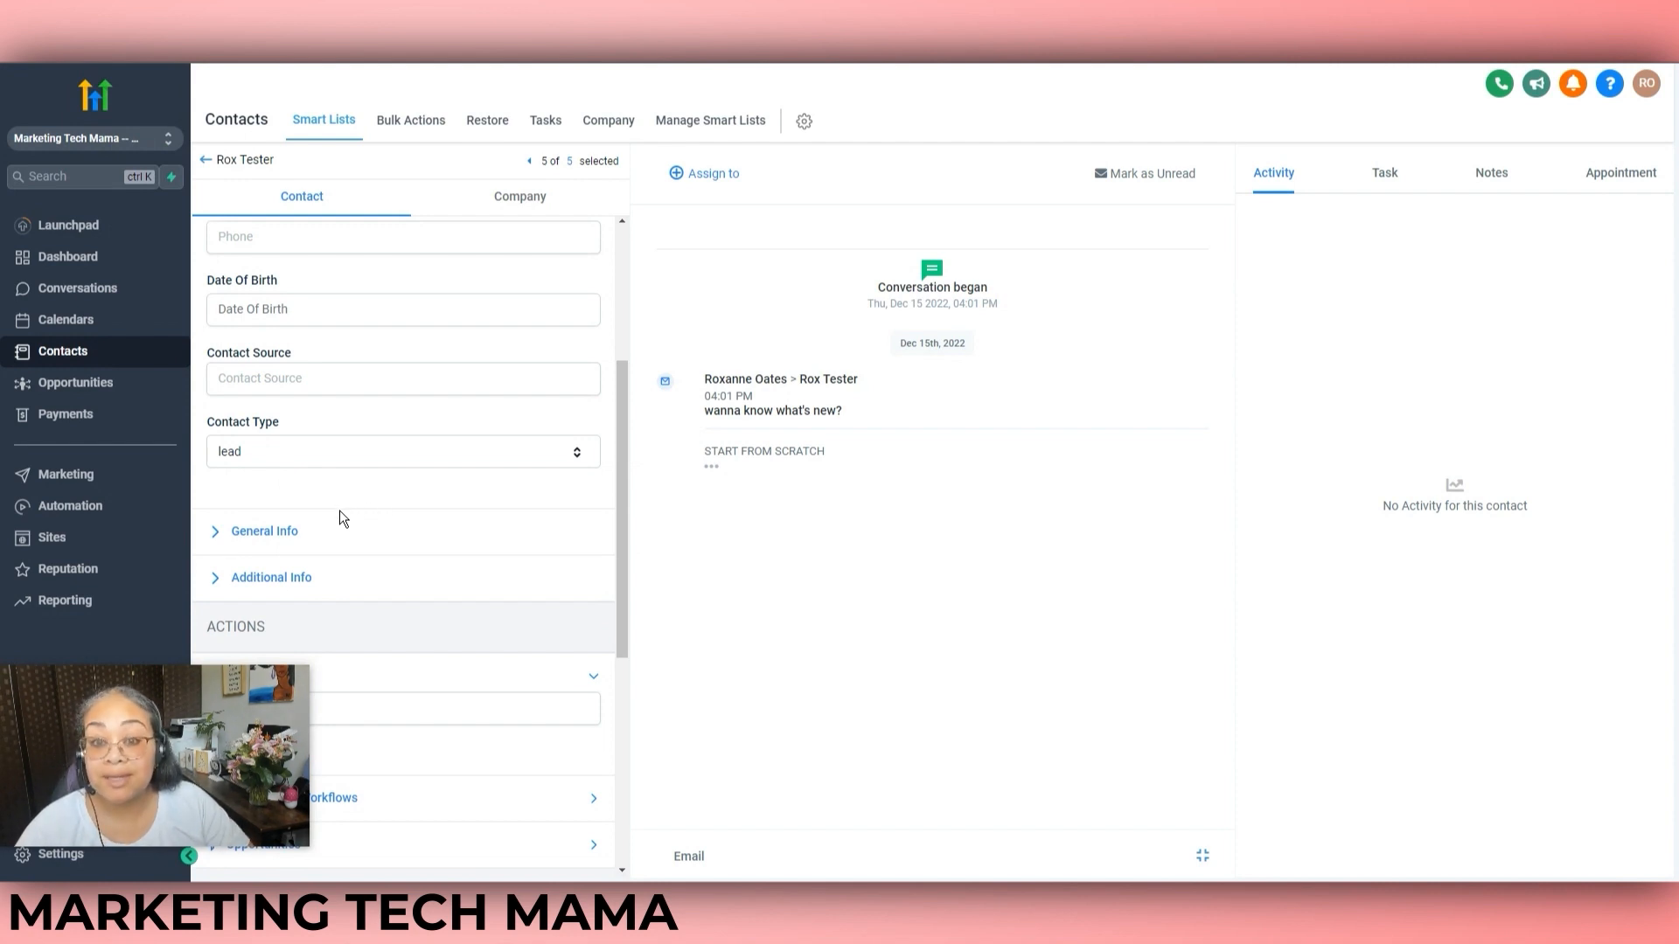
- Browse the Automation workflow templates and create a workflow from "Recipe - Webinar Registration Confirmation & Reminders"
{"action": "left_click", "coordinate": [77, 510]}
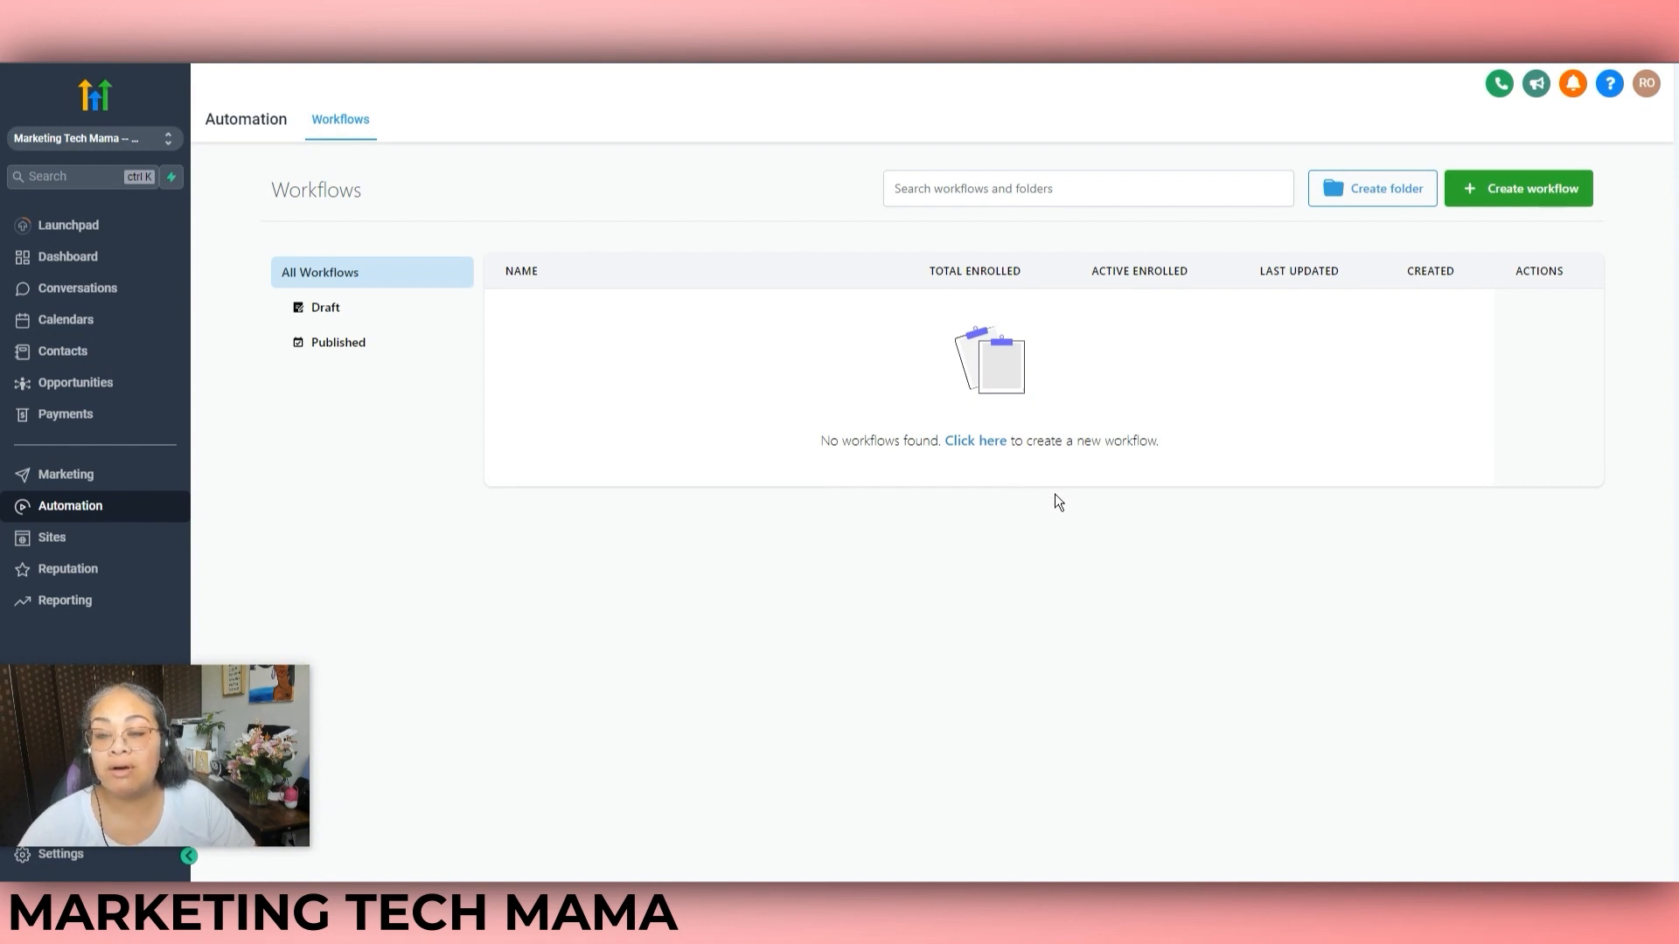
{"action": "left_click", "coordinate": [1489, 188]}
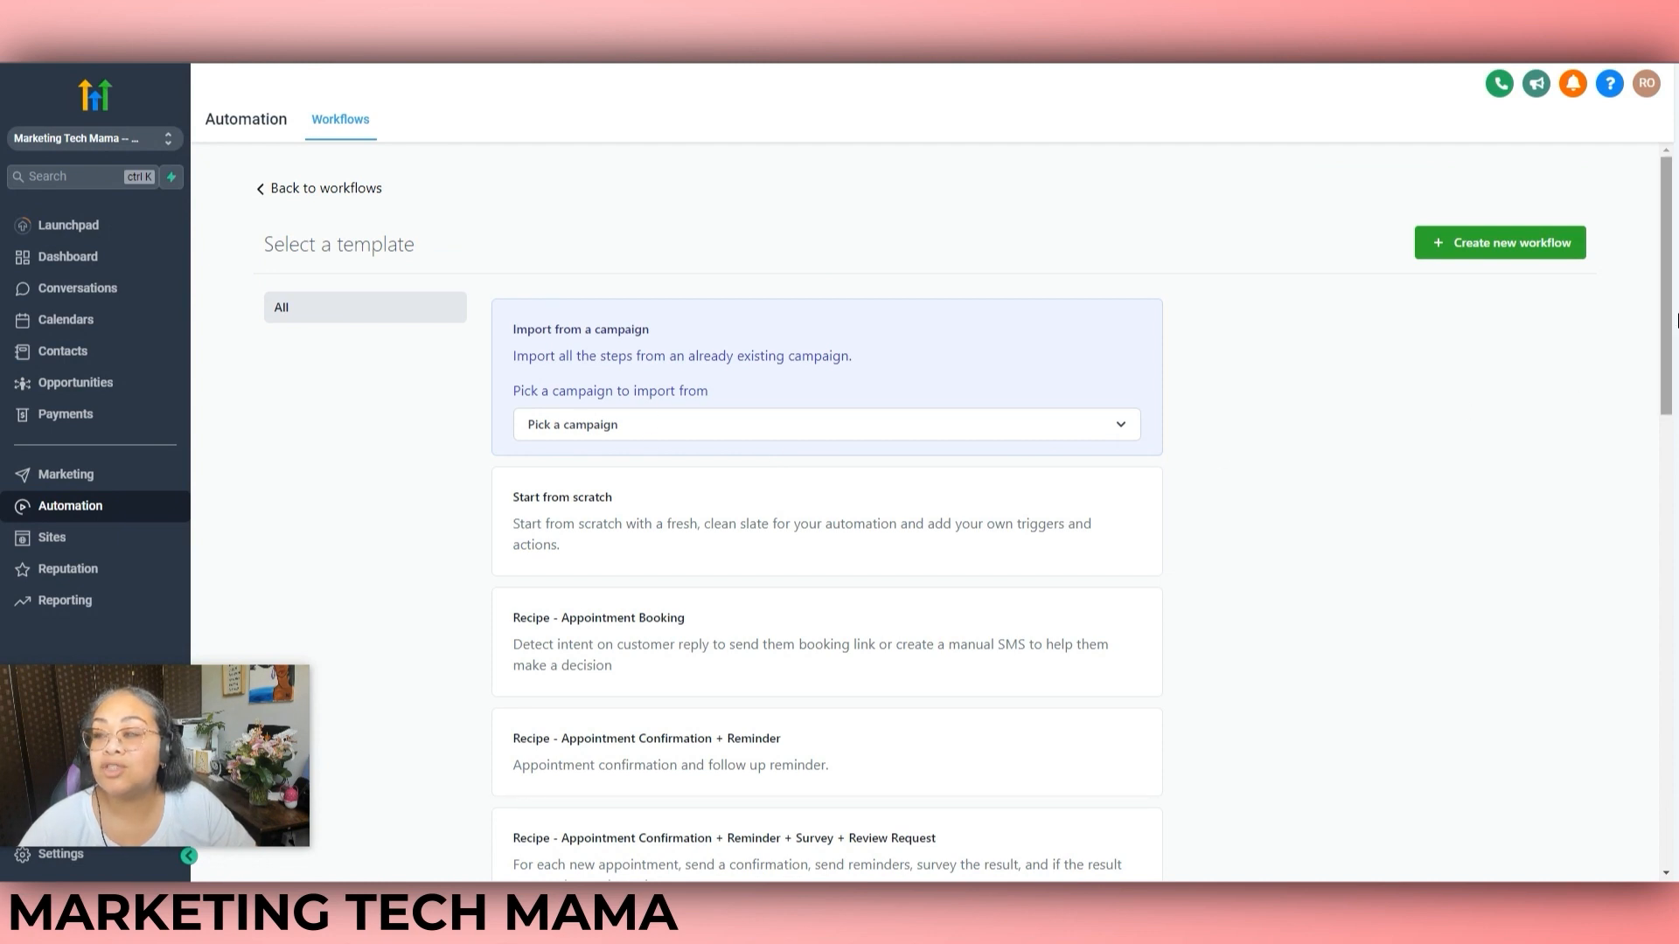
{"action": "left_click_drag", "start_coordinate": [1667, 253], "coordinate": [1675, 716]}
{"action": "scroll", "coordinate": [743, 744], "scroll_direction": "down", "scroll_amount": 1}
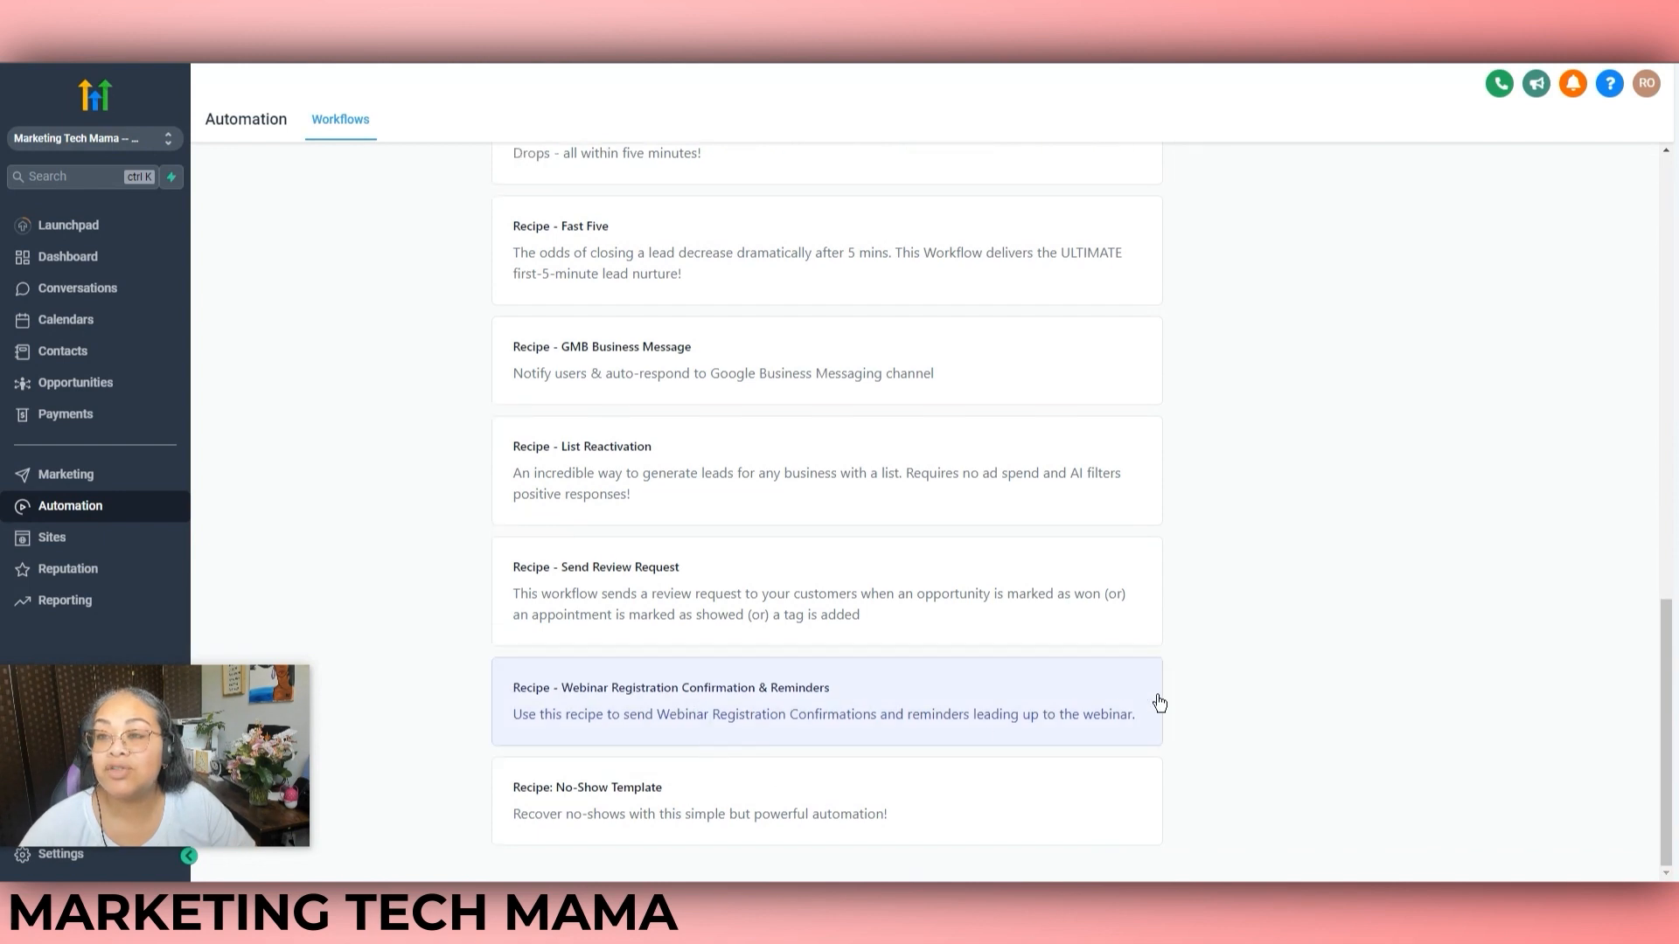
{"action": "left_click_drag", "start_coordinate": [1665, 700], "coordinate": [1665, 157]}
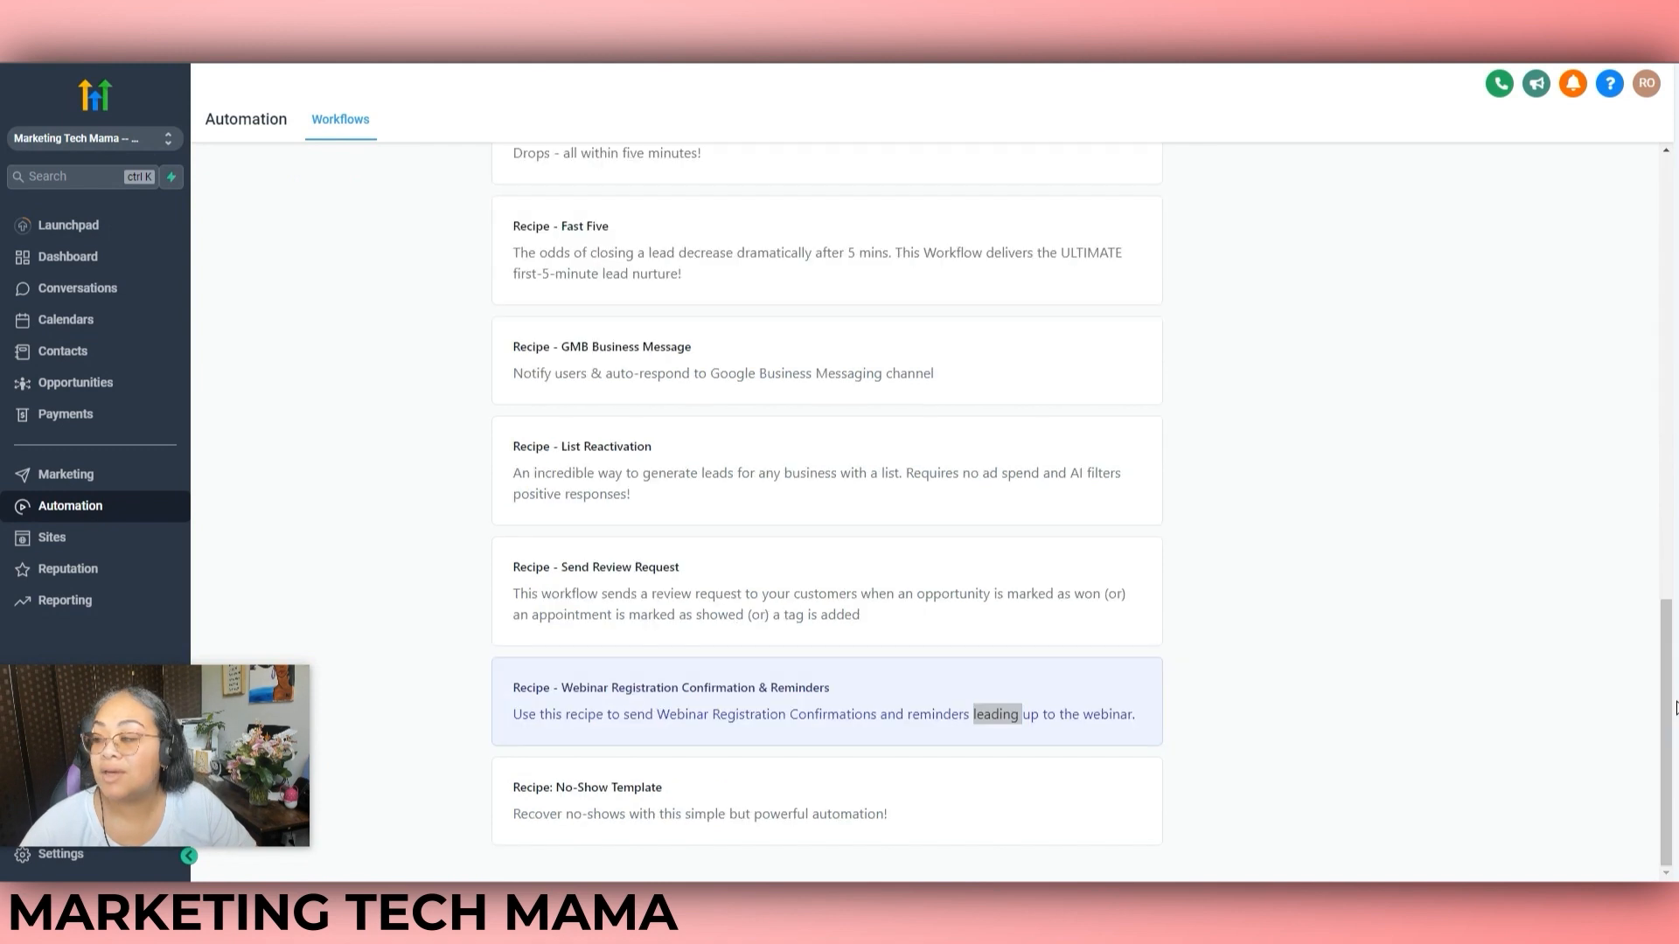
{"action": "left_click_drag", "start_coordinate": [1676, 709], "coordinate": [1666, 175]}
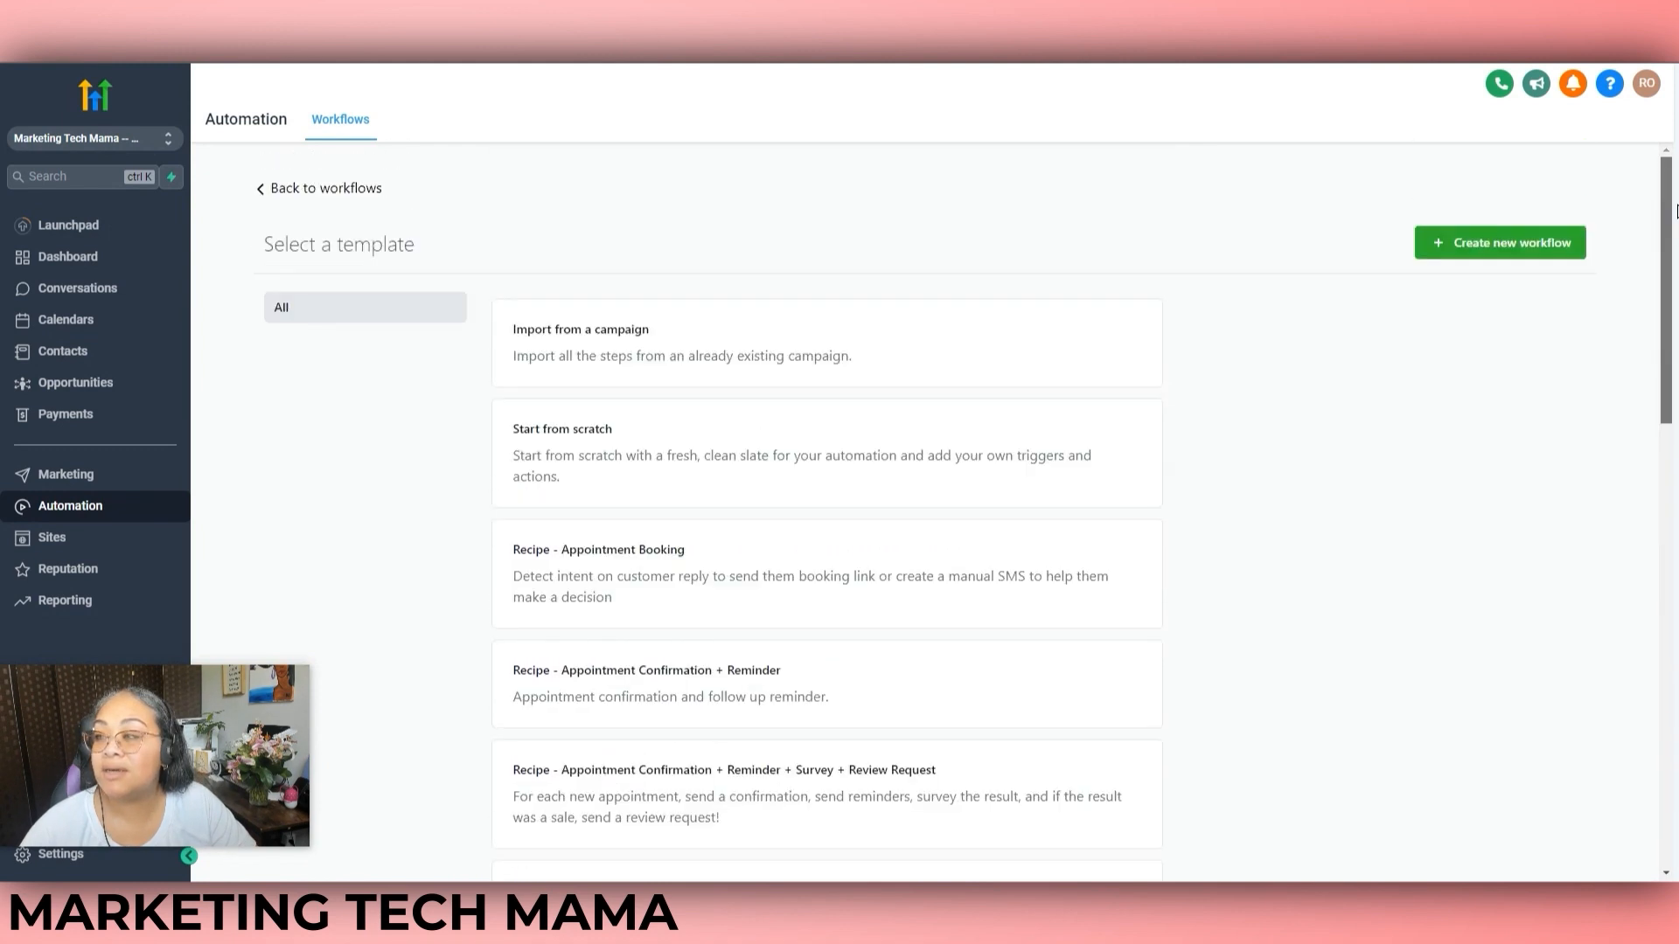
{"action": "left_click", "coordinate": [1476, 244]}
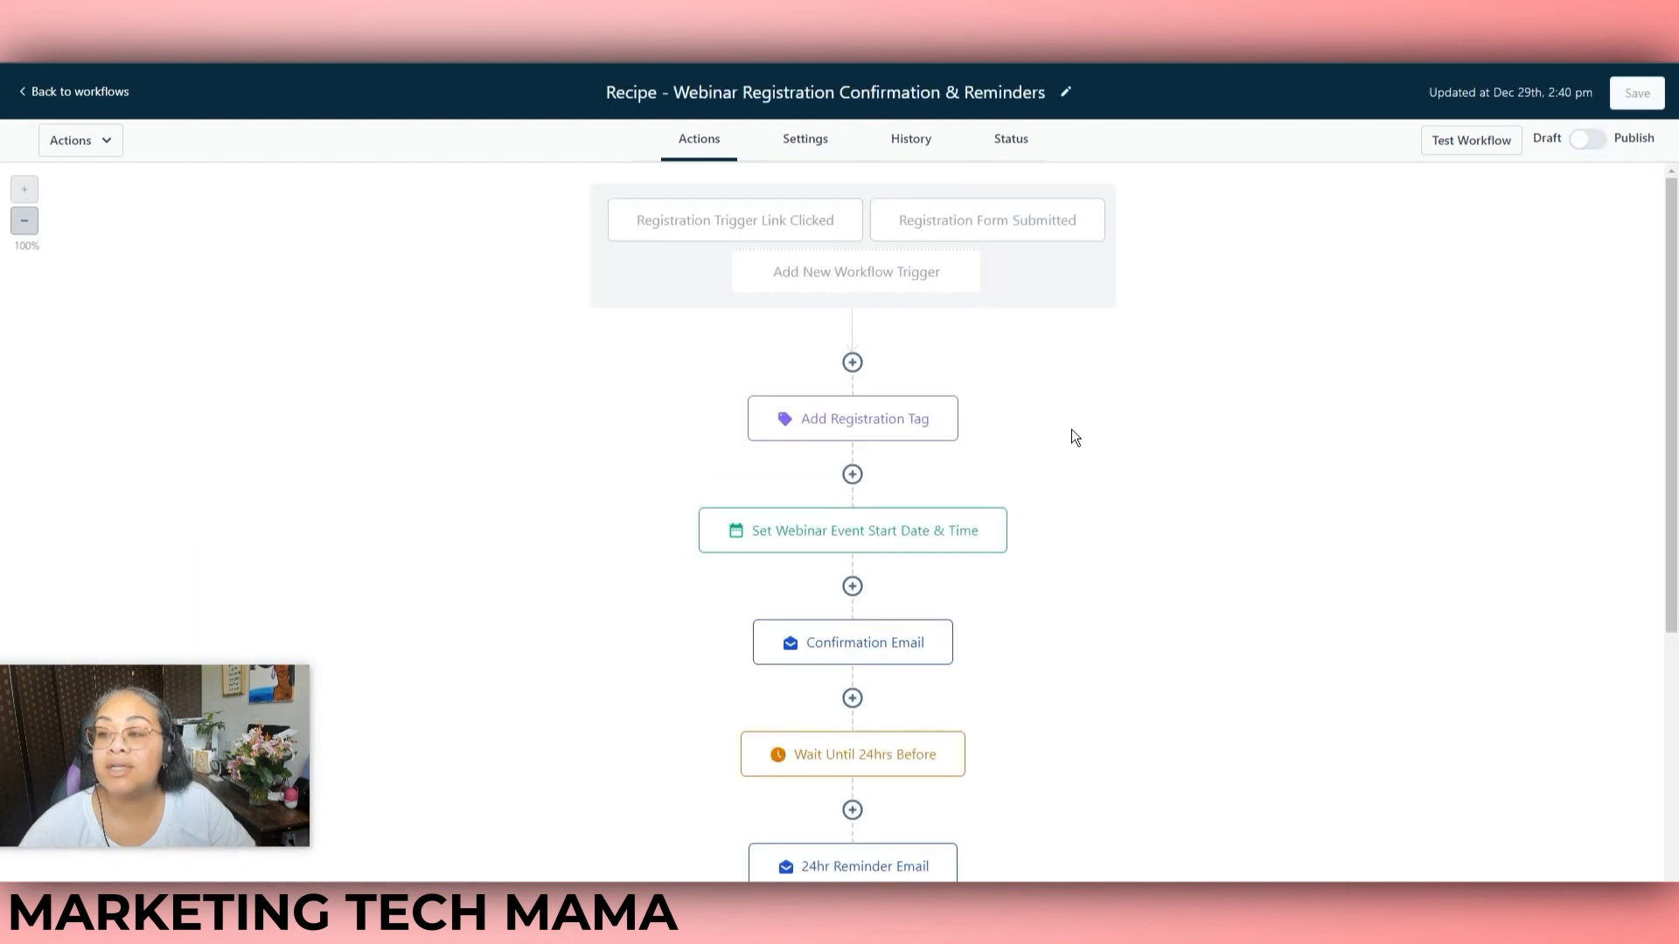
- Filter the Registration Form Submitted trigger to the Marketing Tech Mama form and save the trigger
{"action": "left_click_drag", "start_coordinate": [1673, 298], "coordinate": [1674, 295]}
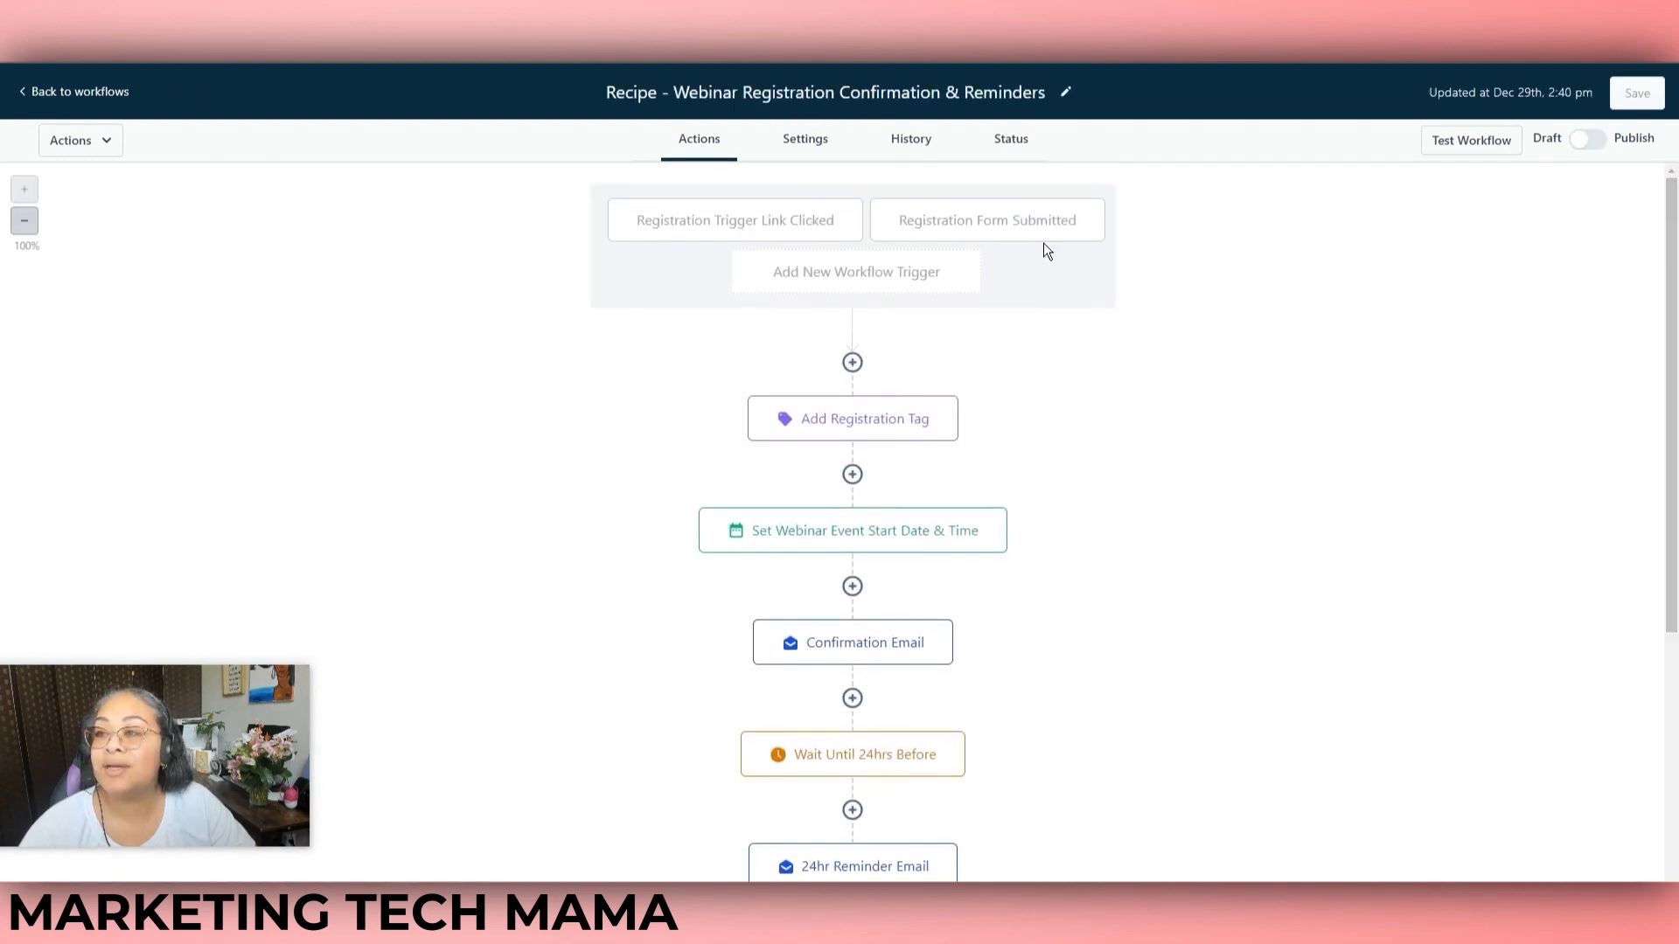
{"action": "left_click", "coordinate": [978, 224]}
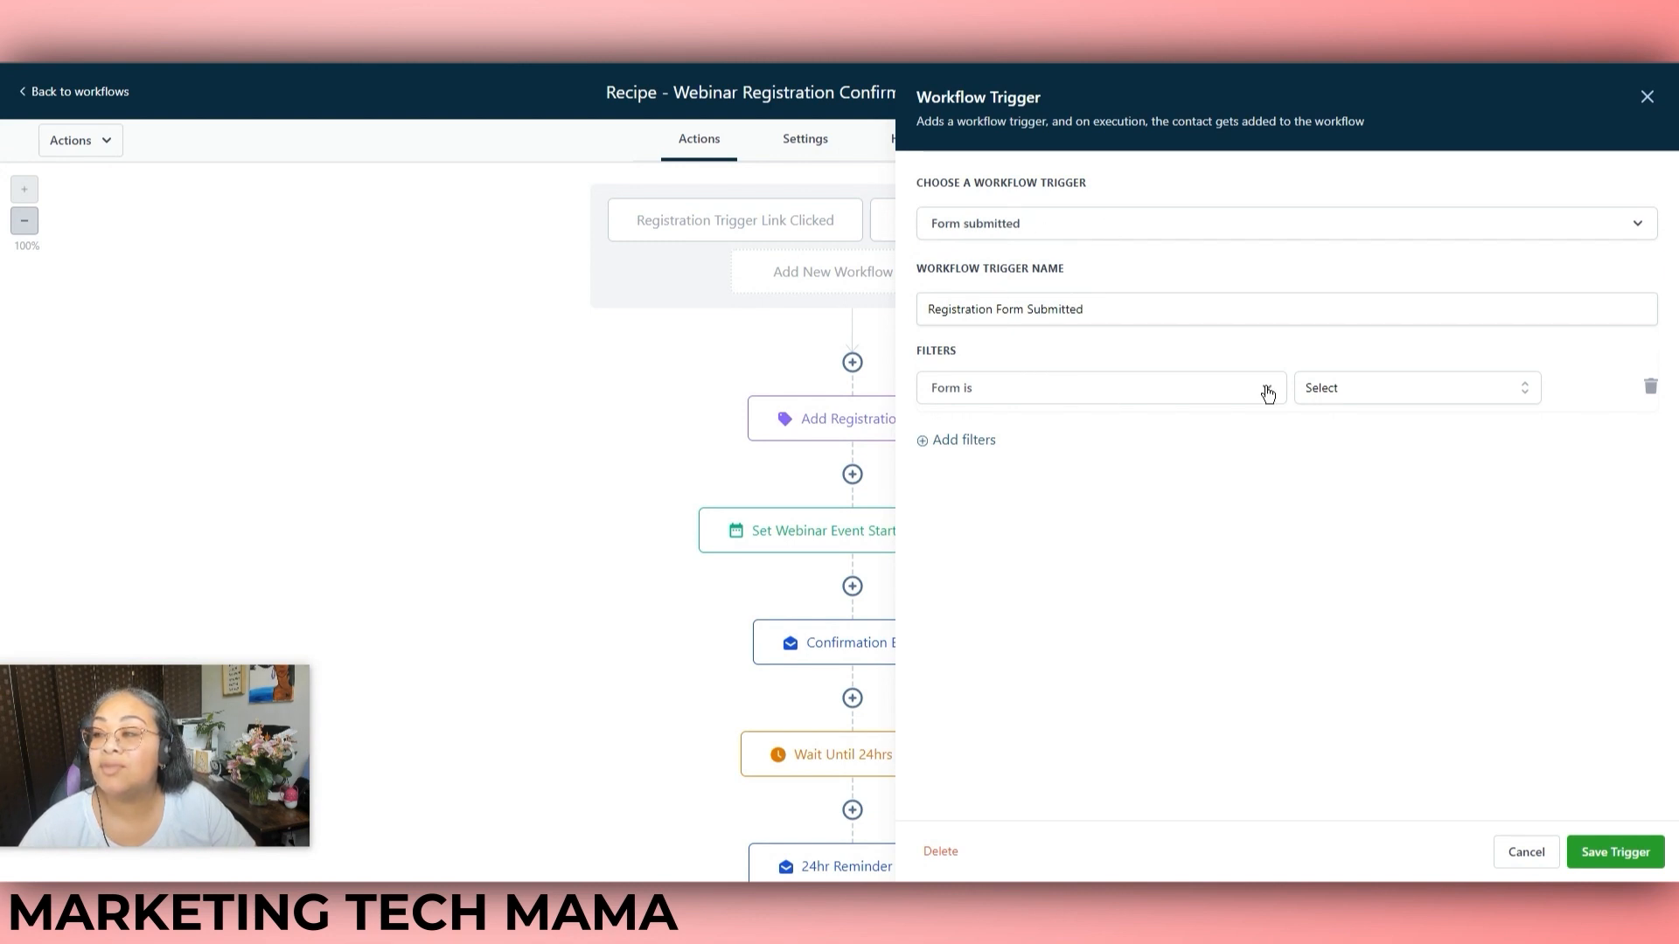
{"action": "left_click", "coordinate": [1368, 386]}
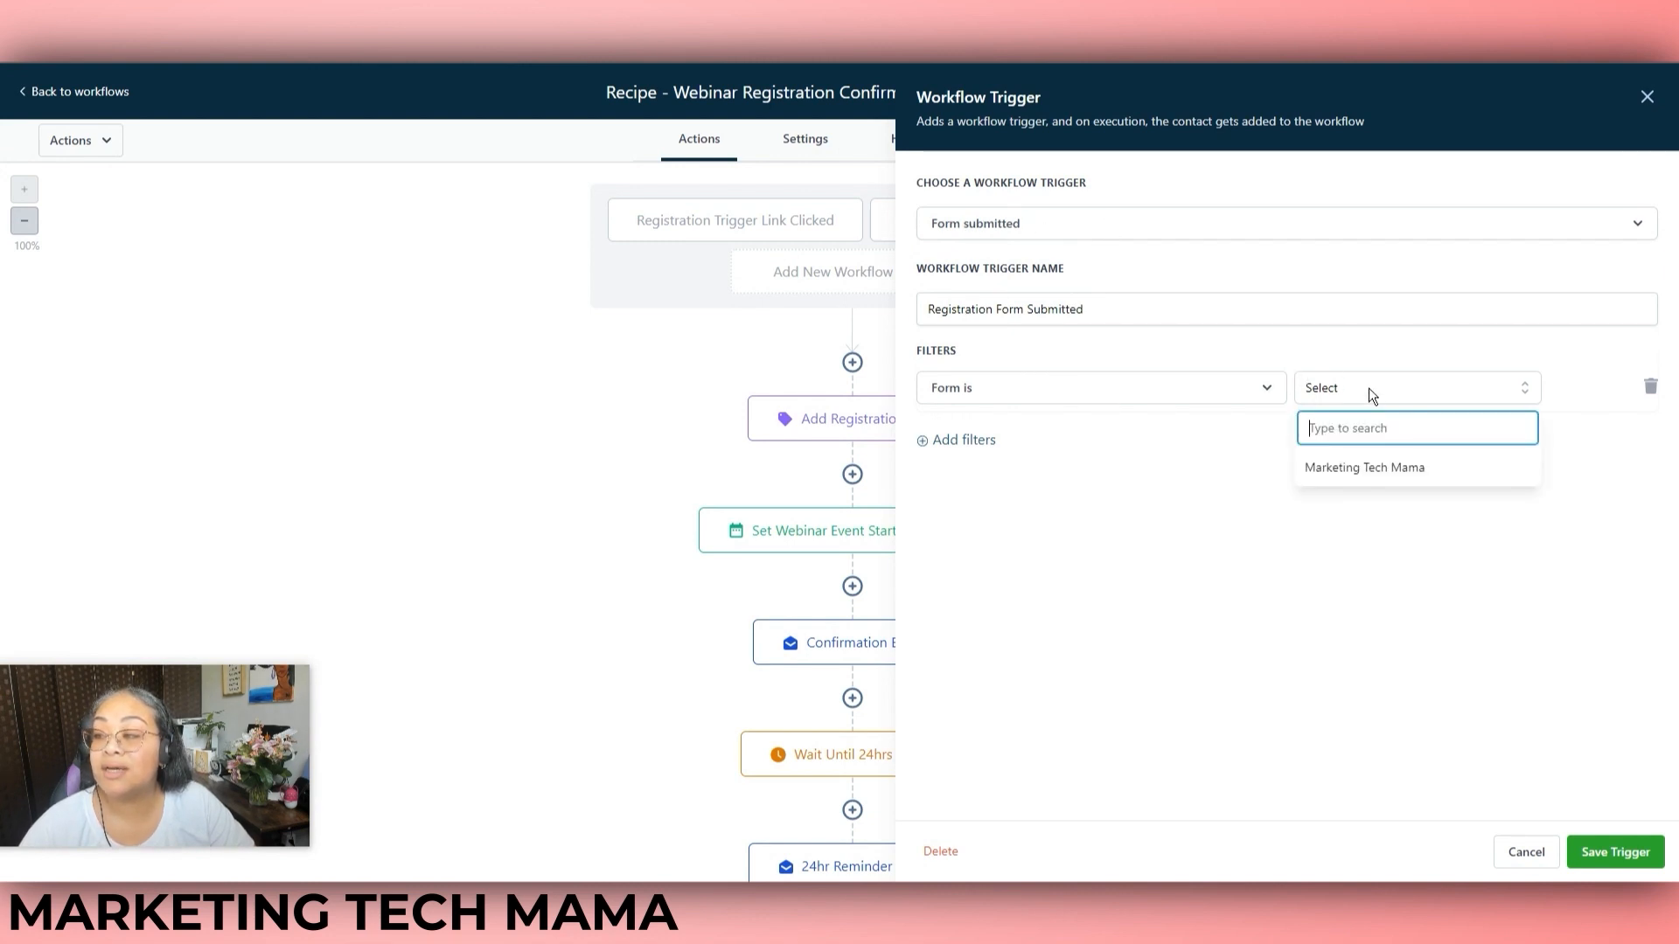
{"action": "left_click", "coordinate": [1360, 471]}
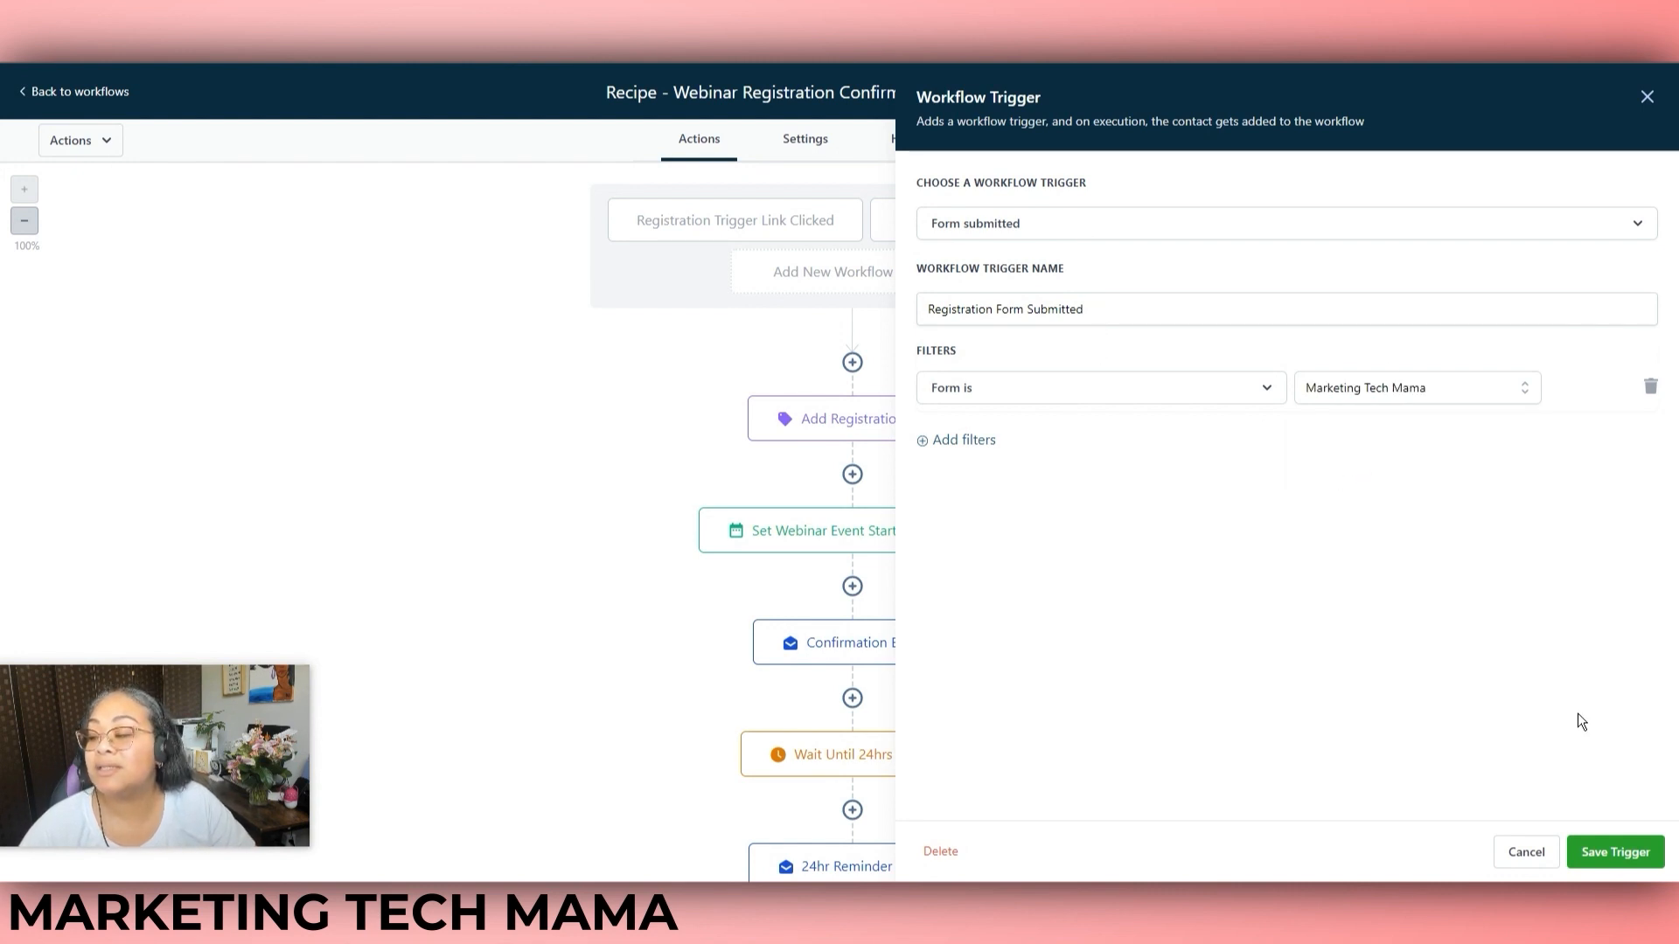
{"action": "left_click", "coordinate": [1615, 851]}
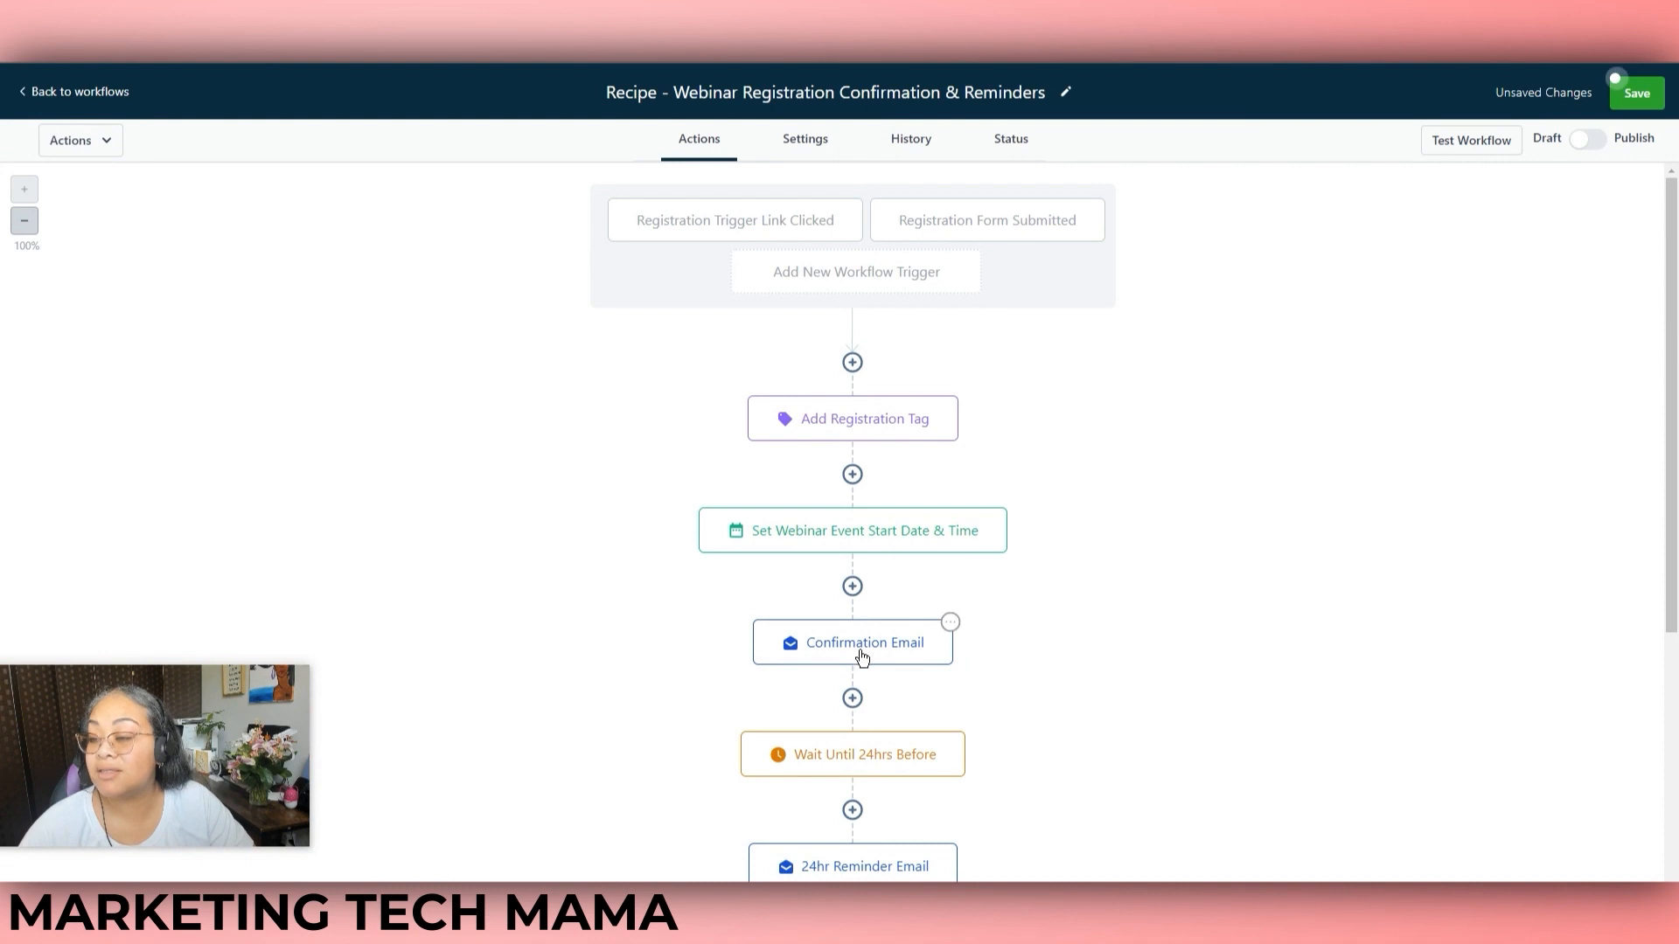
- Delete the Registration Trigger Link Clicked trigger from the workflow
{"action": "mouse_move", "coordinate": [1667, 479]}
{"action": "left_mouse_down"}
{"action": "mouse_move", "coordinate": [1665, 815]}
{"action": "mouse_move", "coordinate": [1666, 477]}
{"action": "left_mouse_up"}
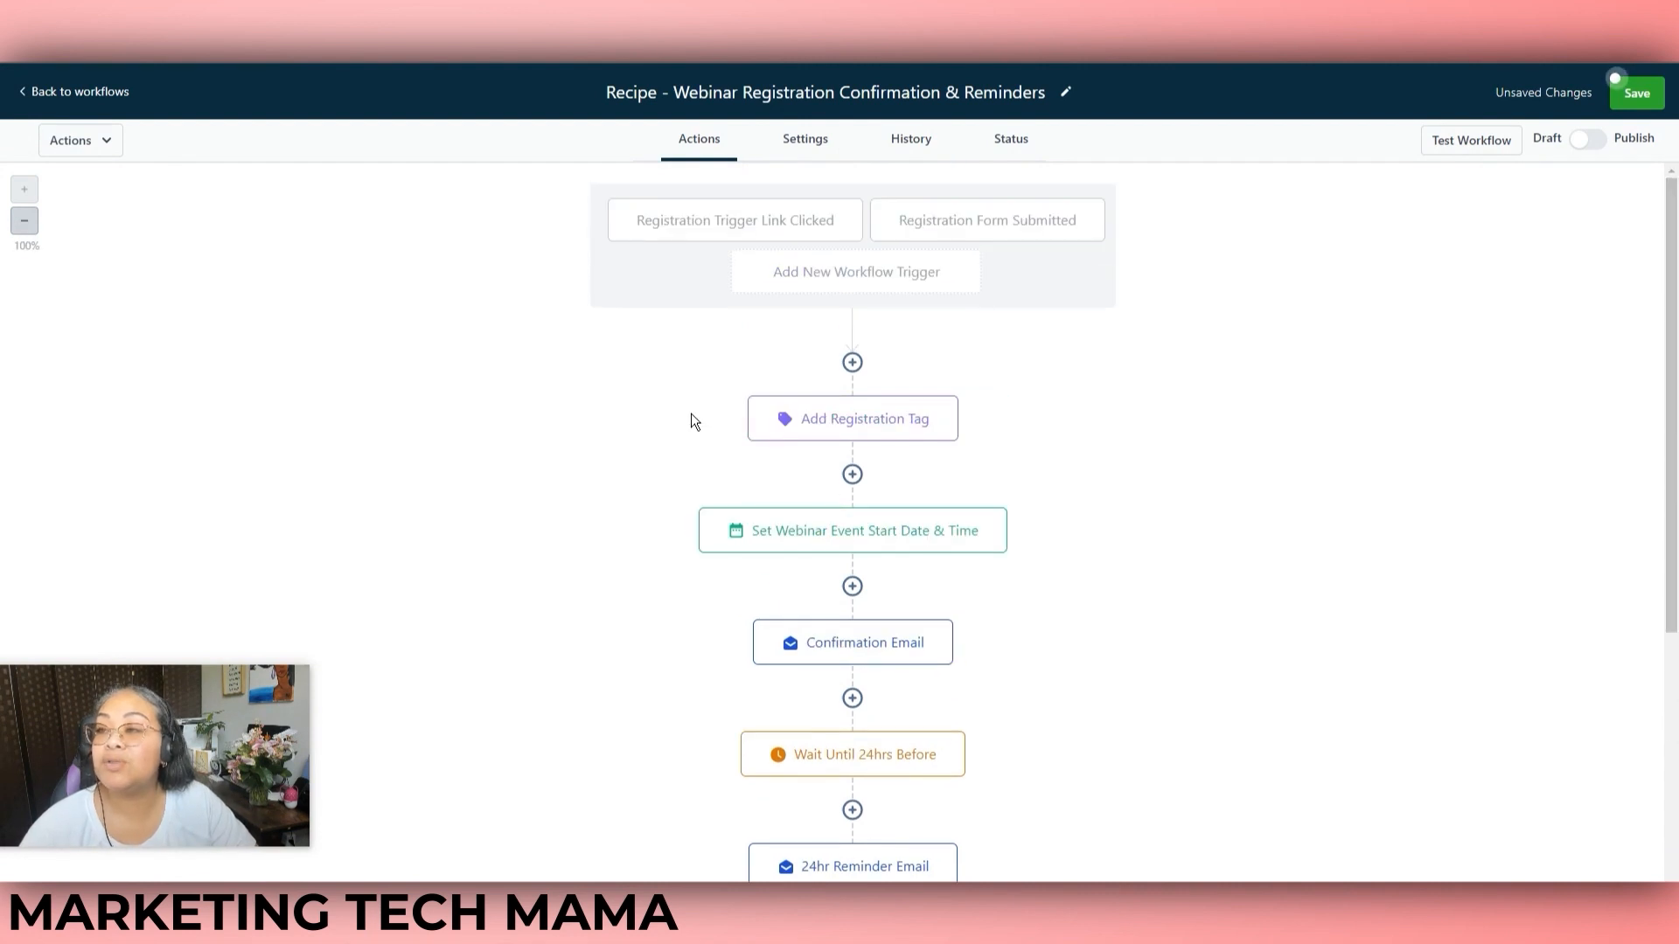
{"action": "left_click", "coordinate": [727, 218]}
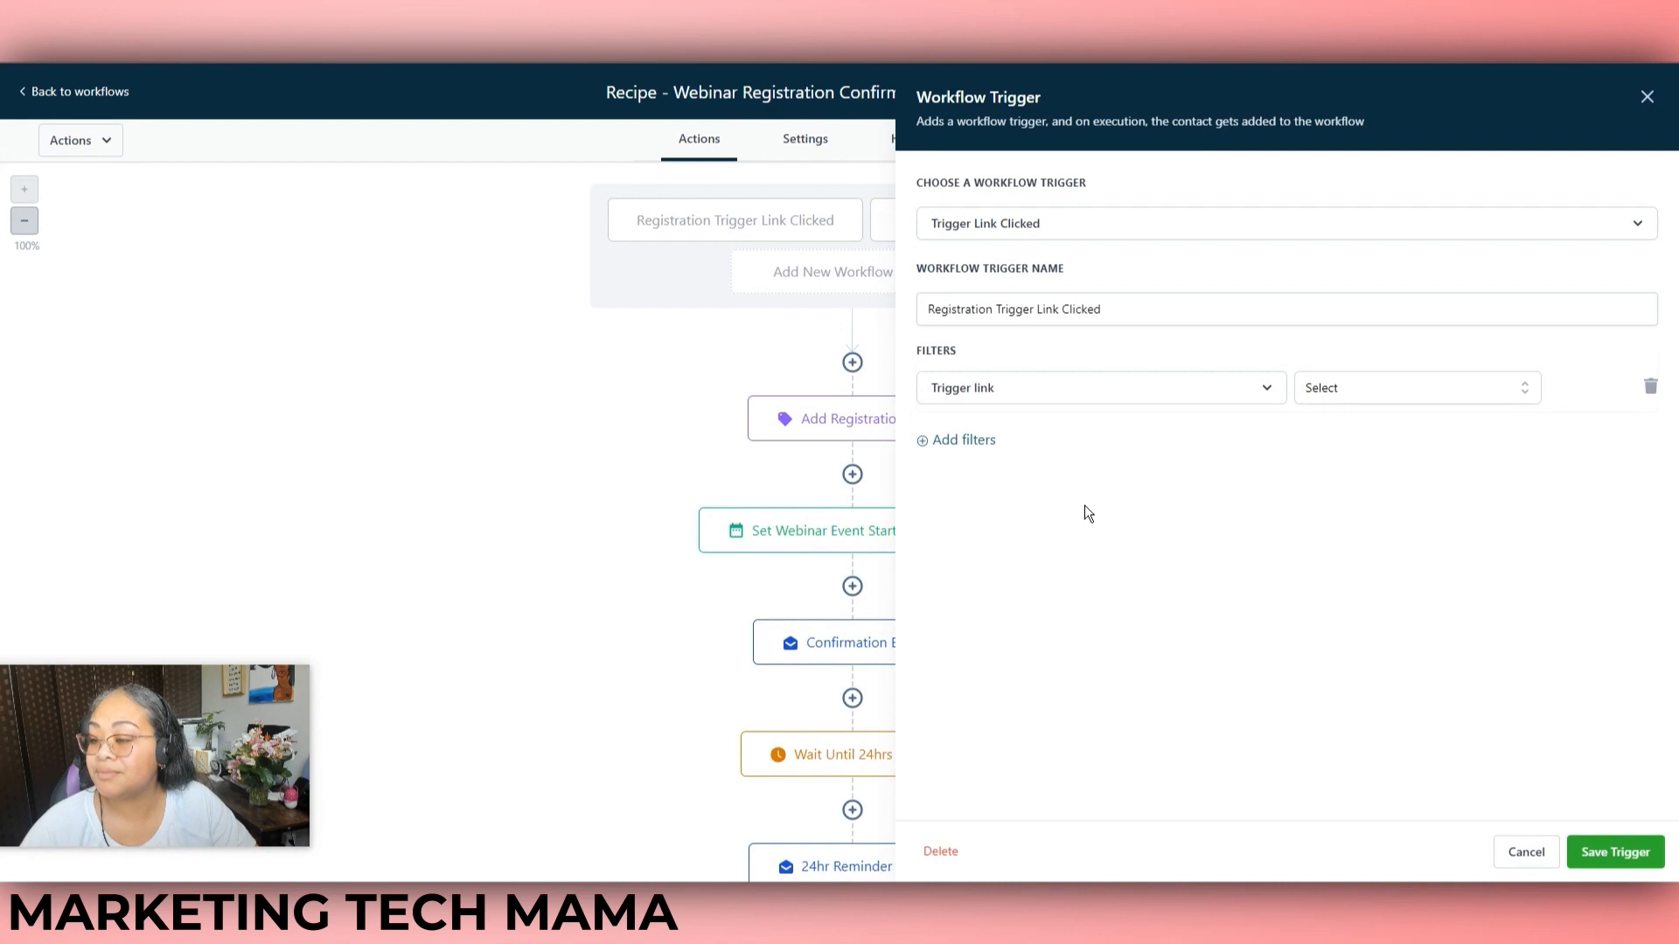
{"action": "left_click", "coordinate": [943, 852]}
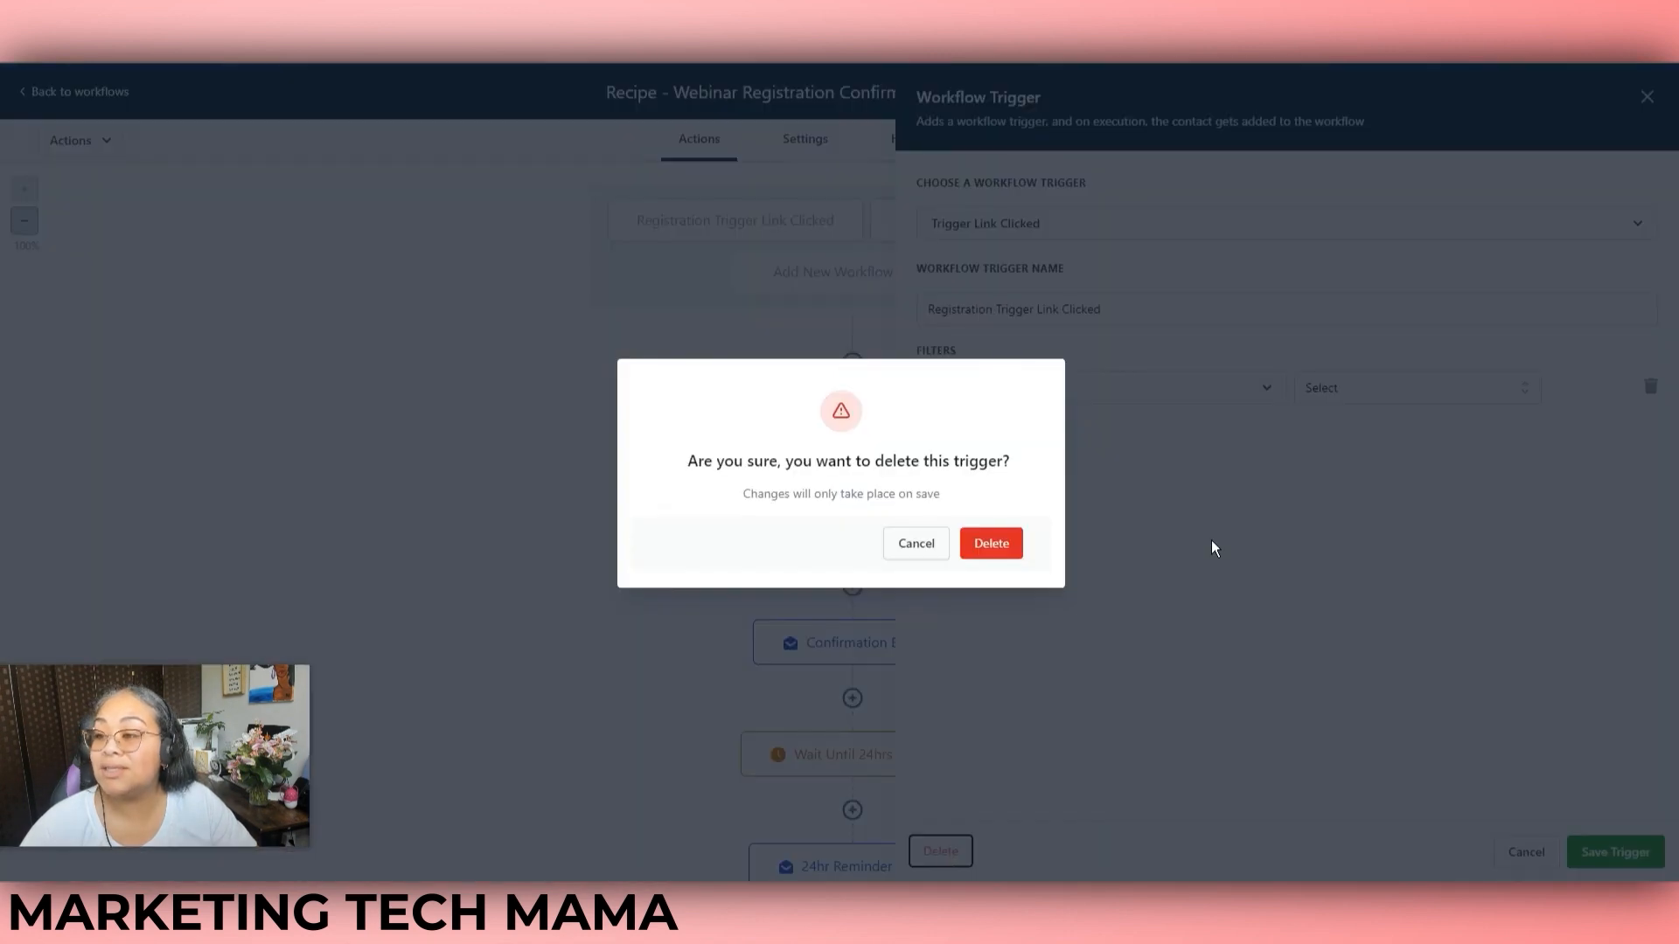
{"action": "left_click", "coordinate": [993, 544]}
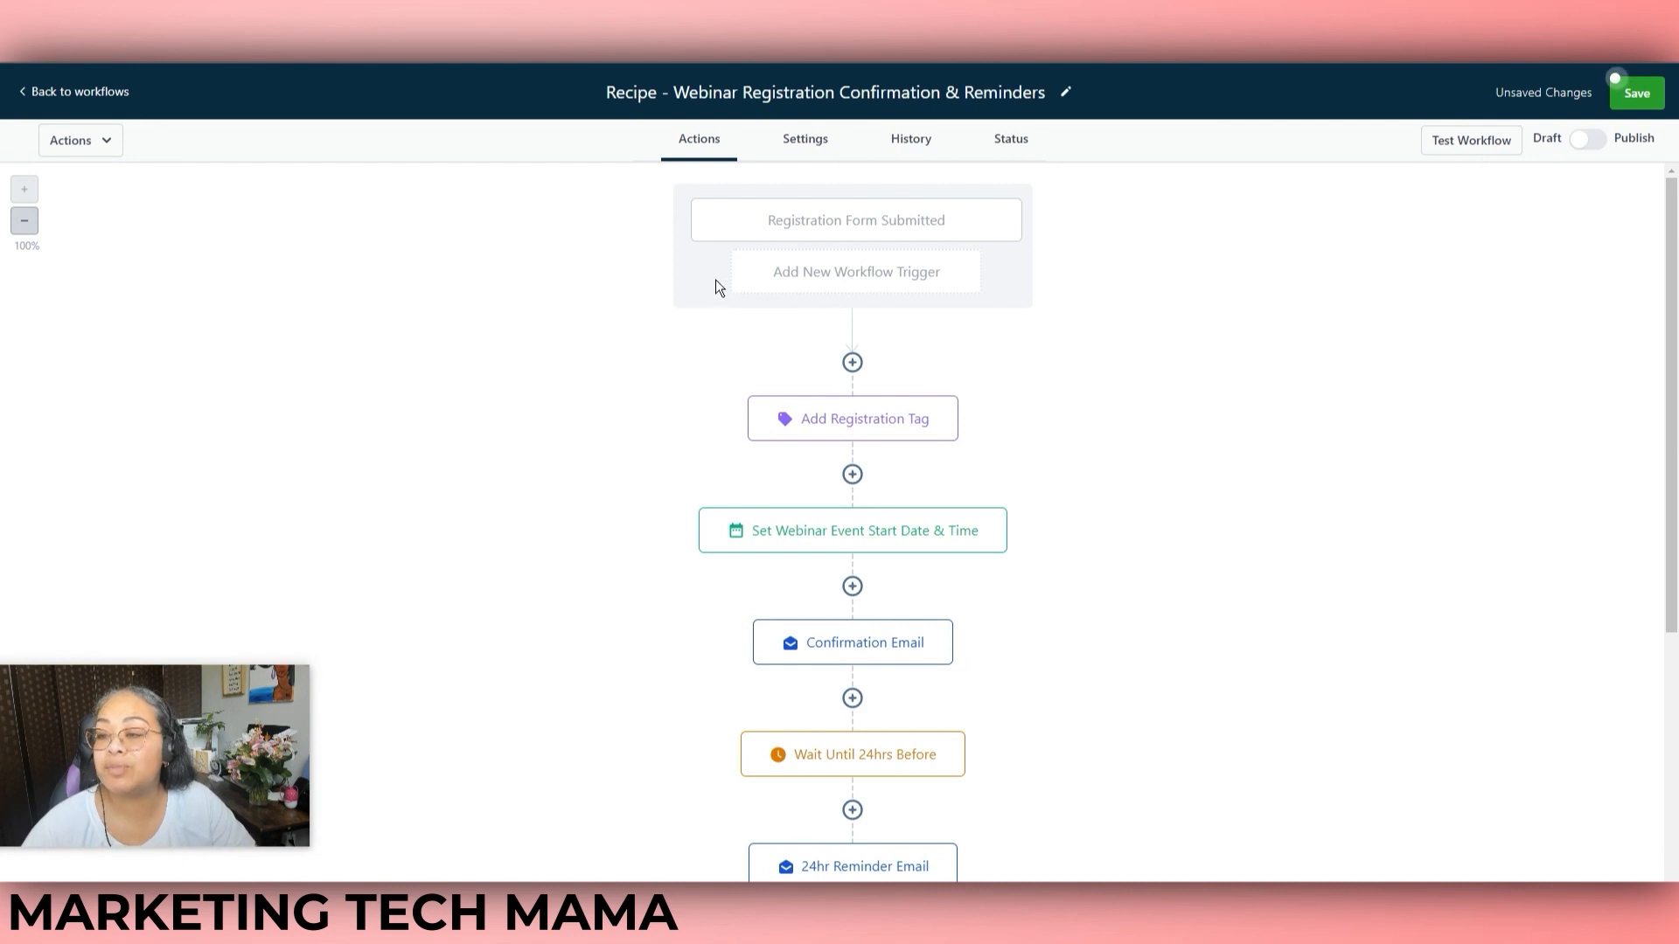
- Assign the tag "test" in the Add Registration Tag action and save the action
{"action": "left_click", "coordinate": [851, 426]}
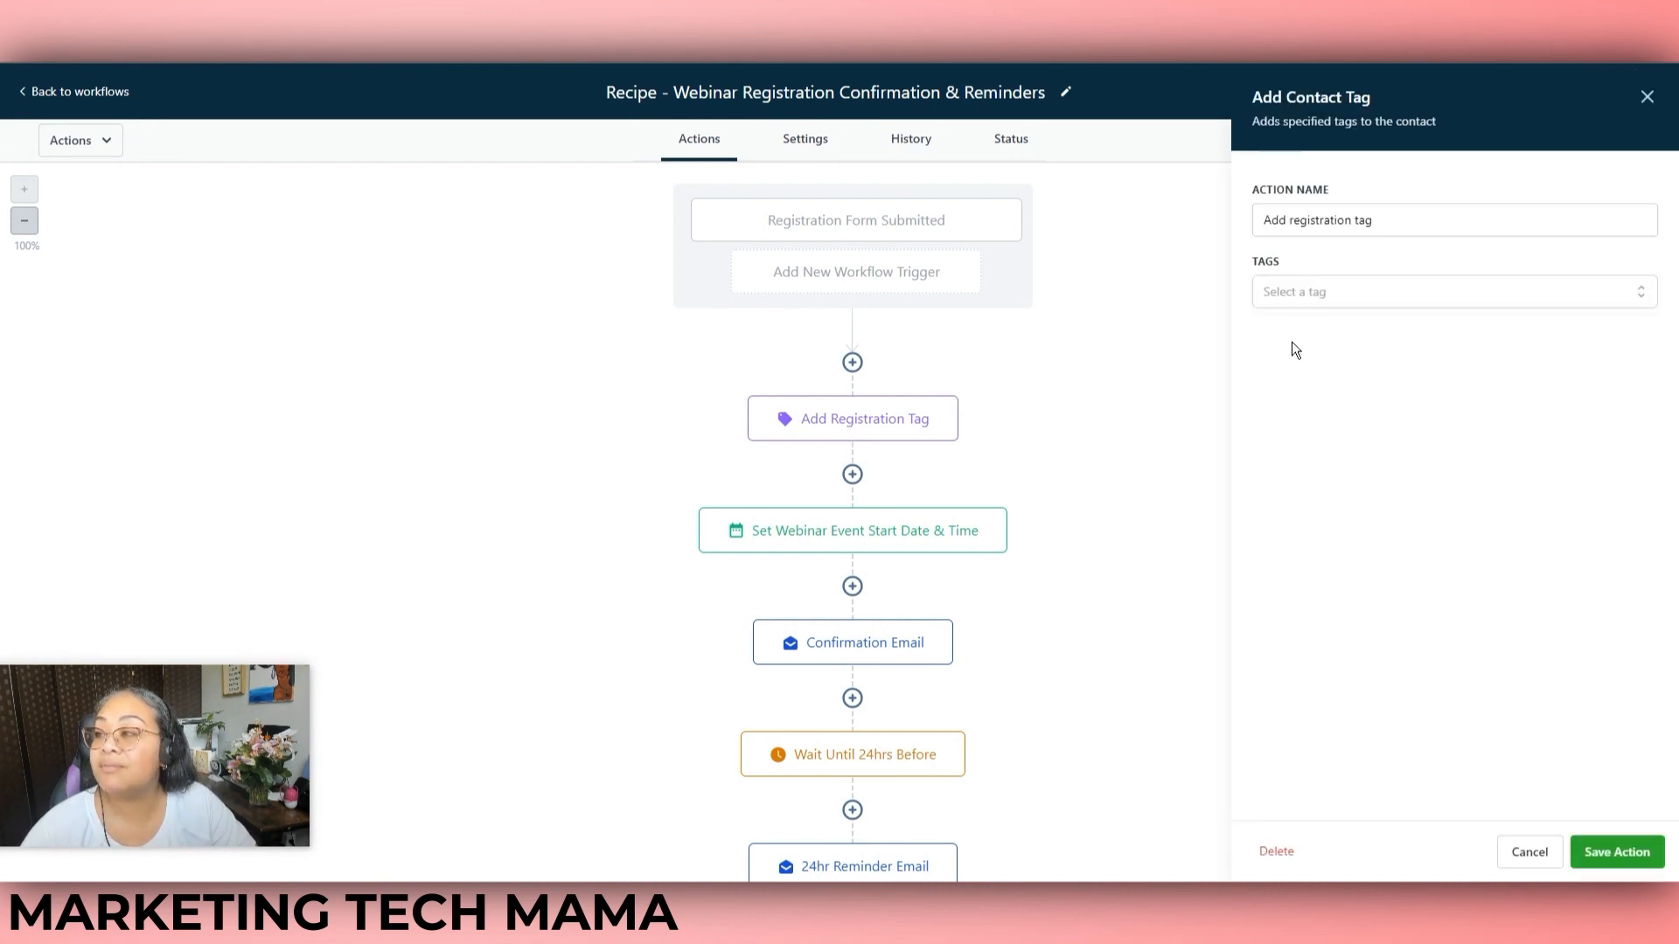
{"action": "left_click", "coordinate": [1356, 295]}
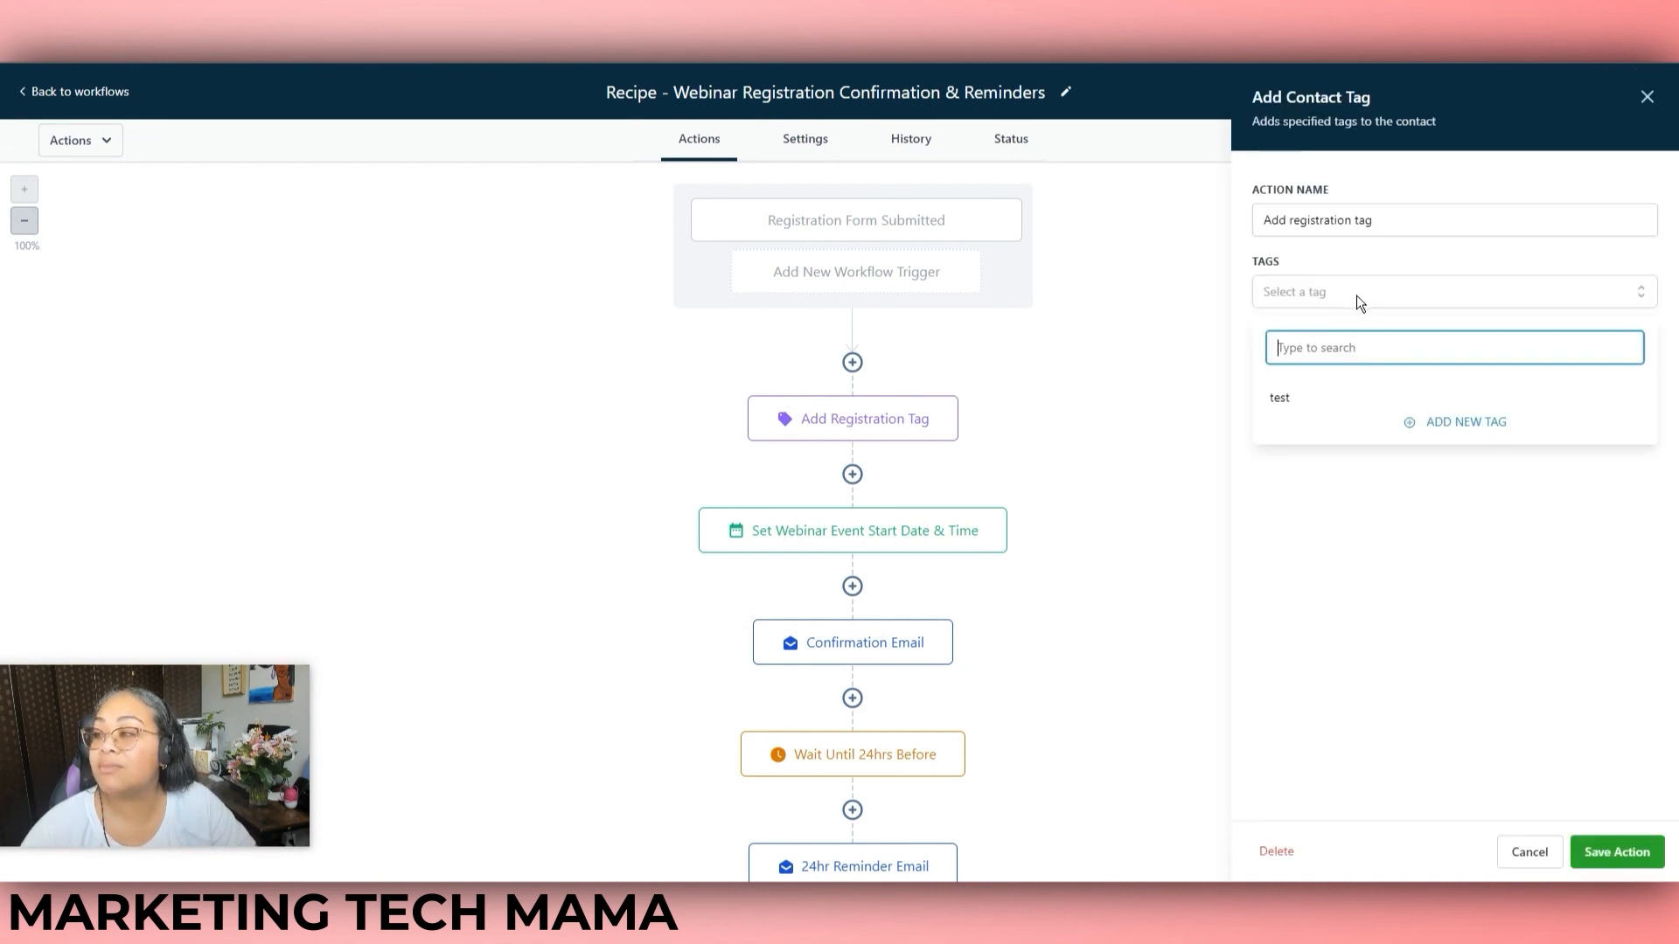
{"action": "left_click", "coordinate": [1282, 398]}
{"action": "left_click", "coordinate": [1551, 469]}
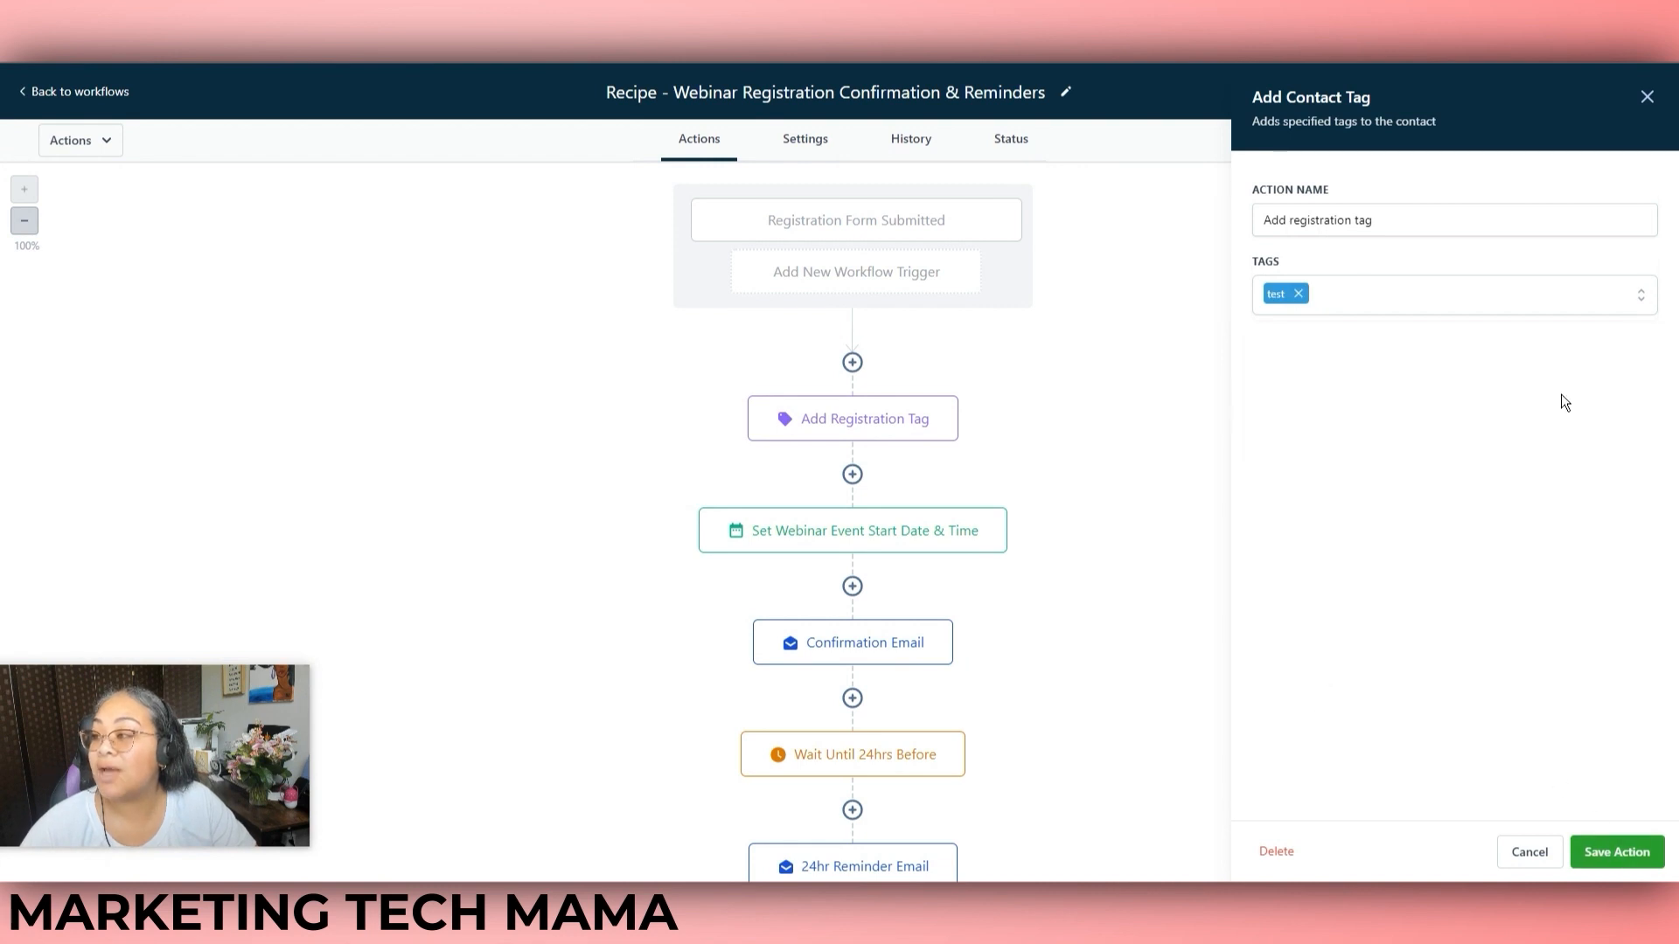
{"action": "left_click", "coordinate": [1538, 302]}
{"action": "left_click", "coordinate": [1434, 590]}
{"action": "left_click", "coordinate": [1597, 846]}
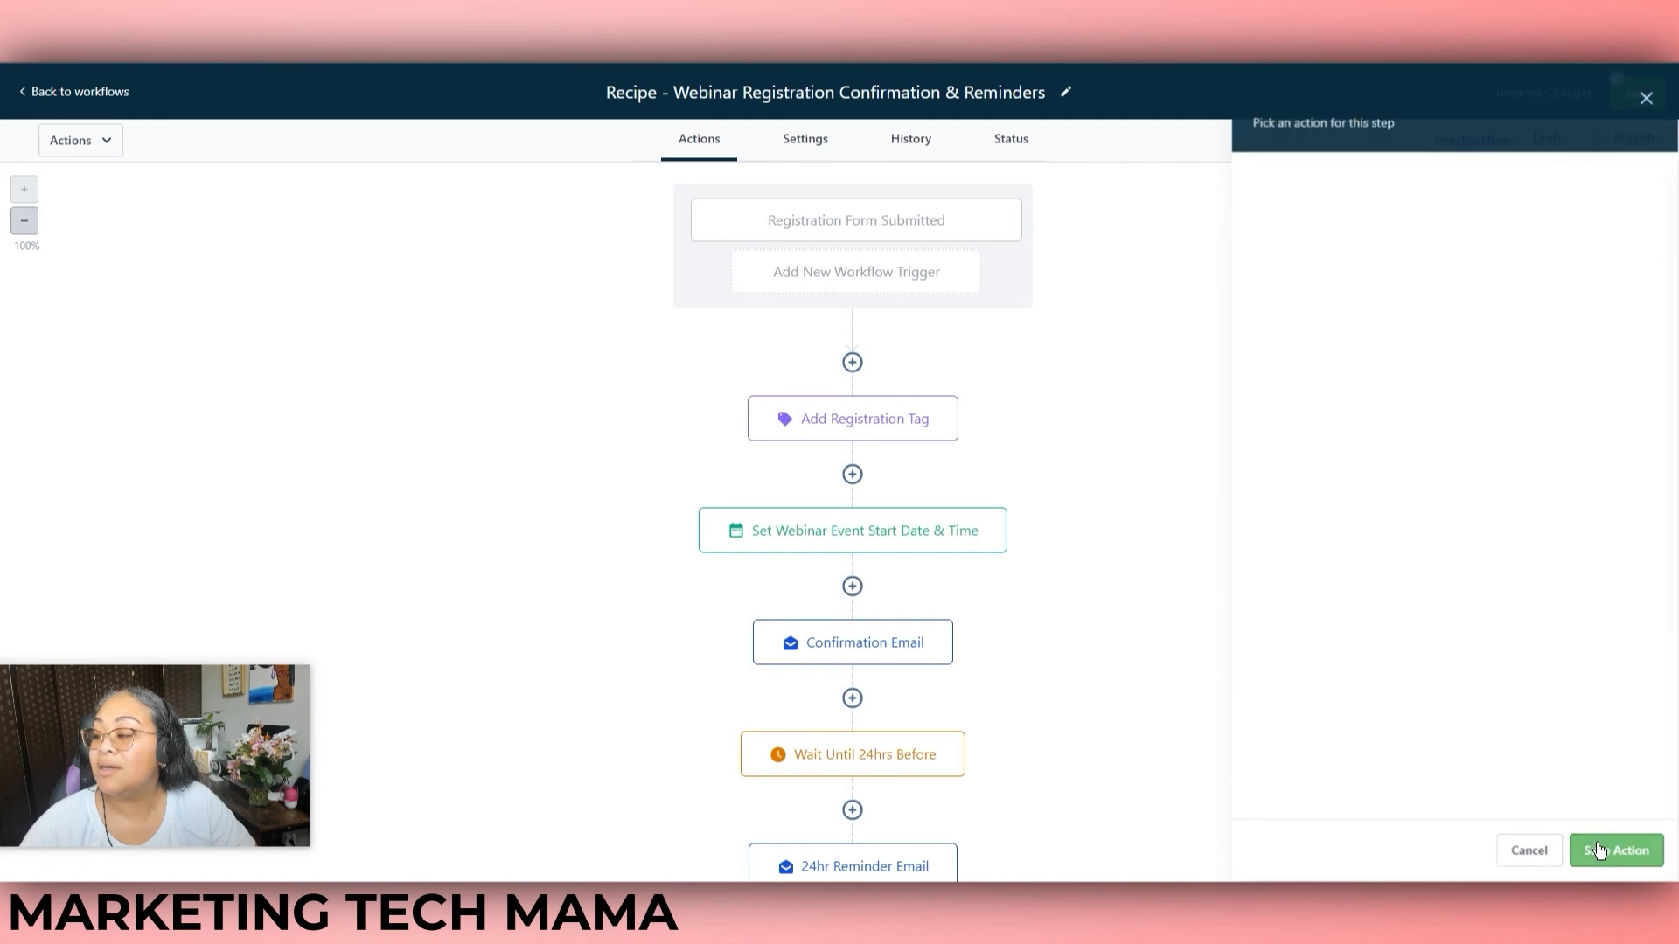
- Inspect the type and date settings of the Set Webinar Event Start Date & Time action
{"action": "left_click", "coordinate": [845, 533]}
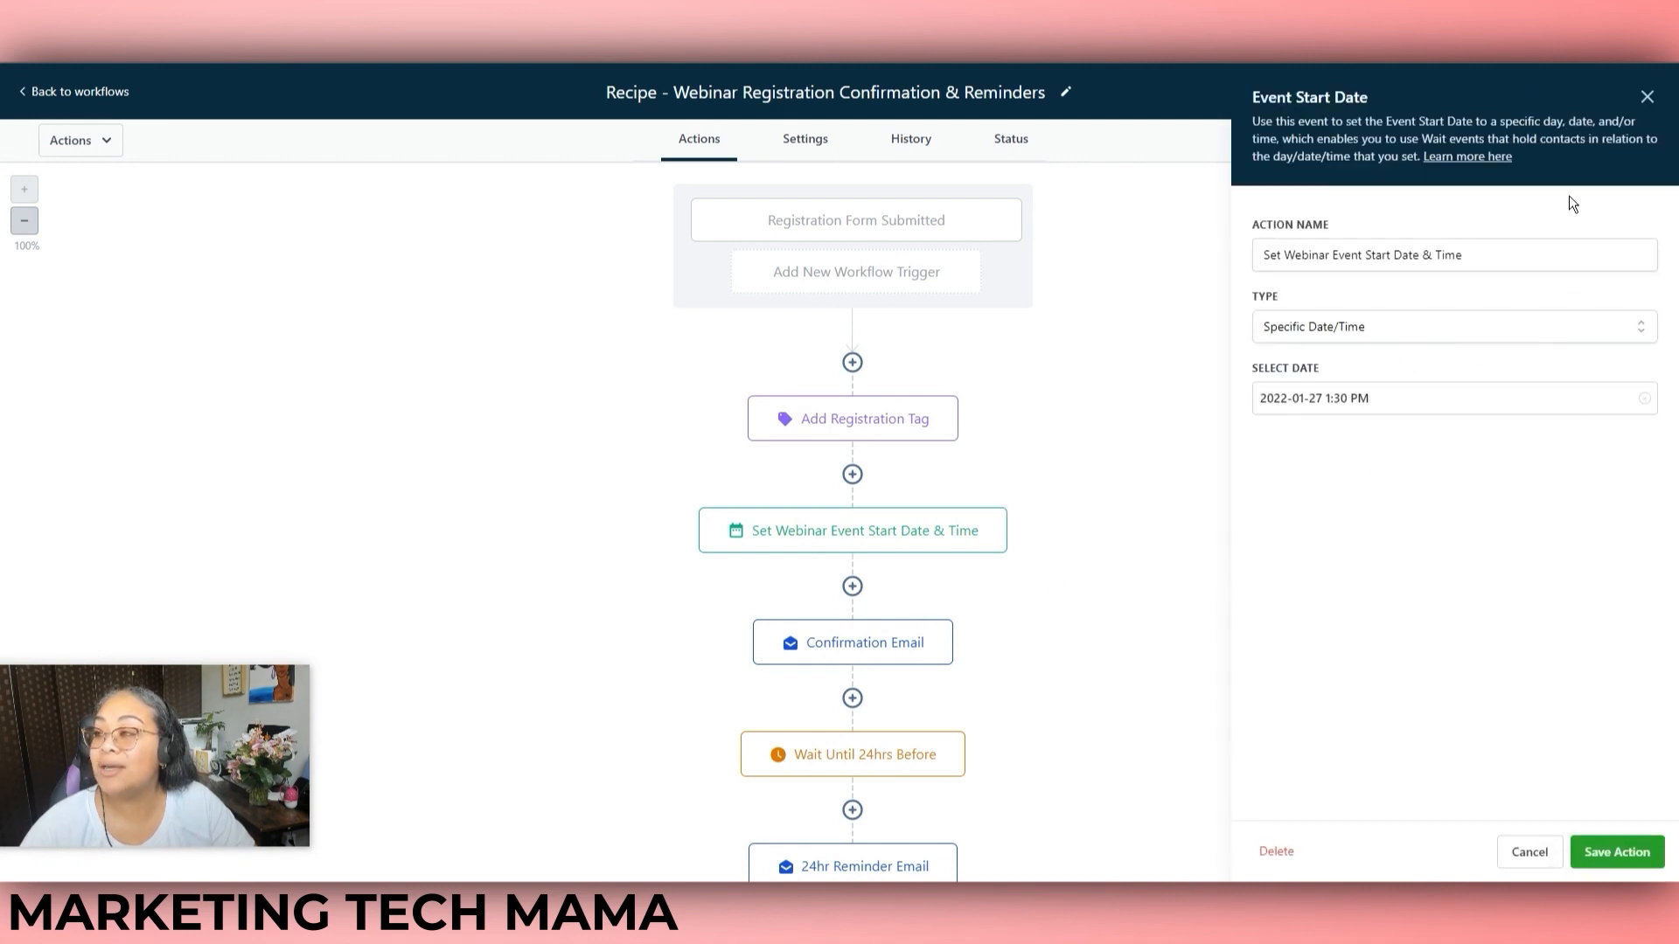
{"action": "left_click", "coordinate": [1647, 98]}
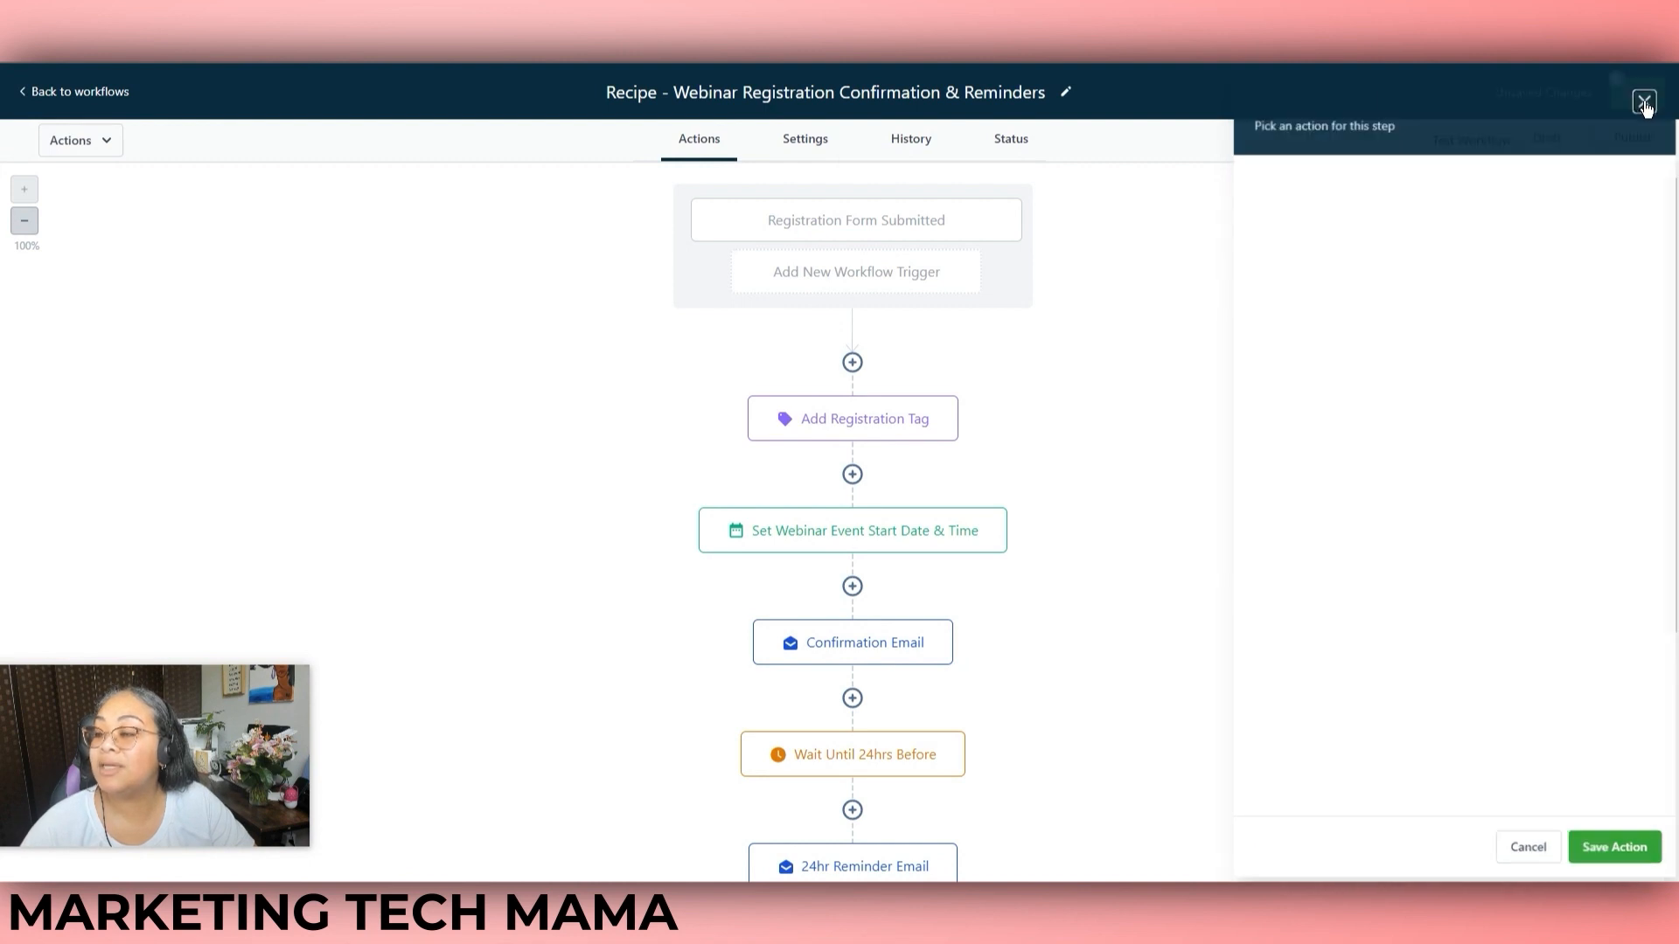
- Review the Confirmation Email action's sender, subject, template, message, attachment and test email fields, and save the action without edits
{"action": "left_click", "coordinate": [881, 644]}
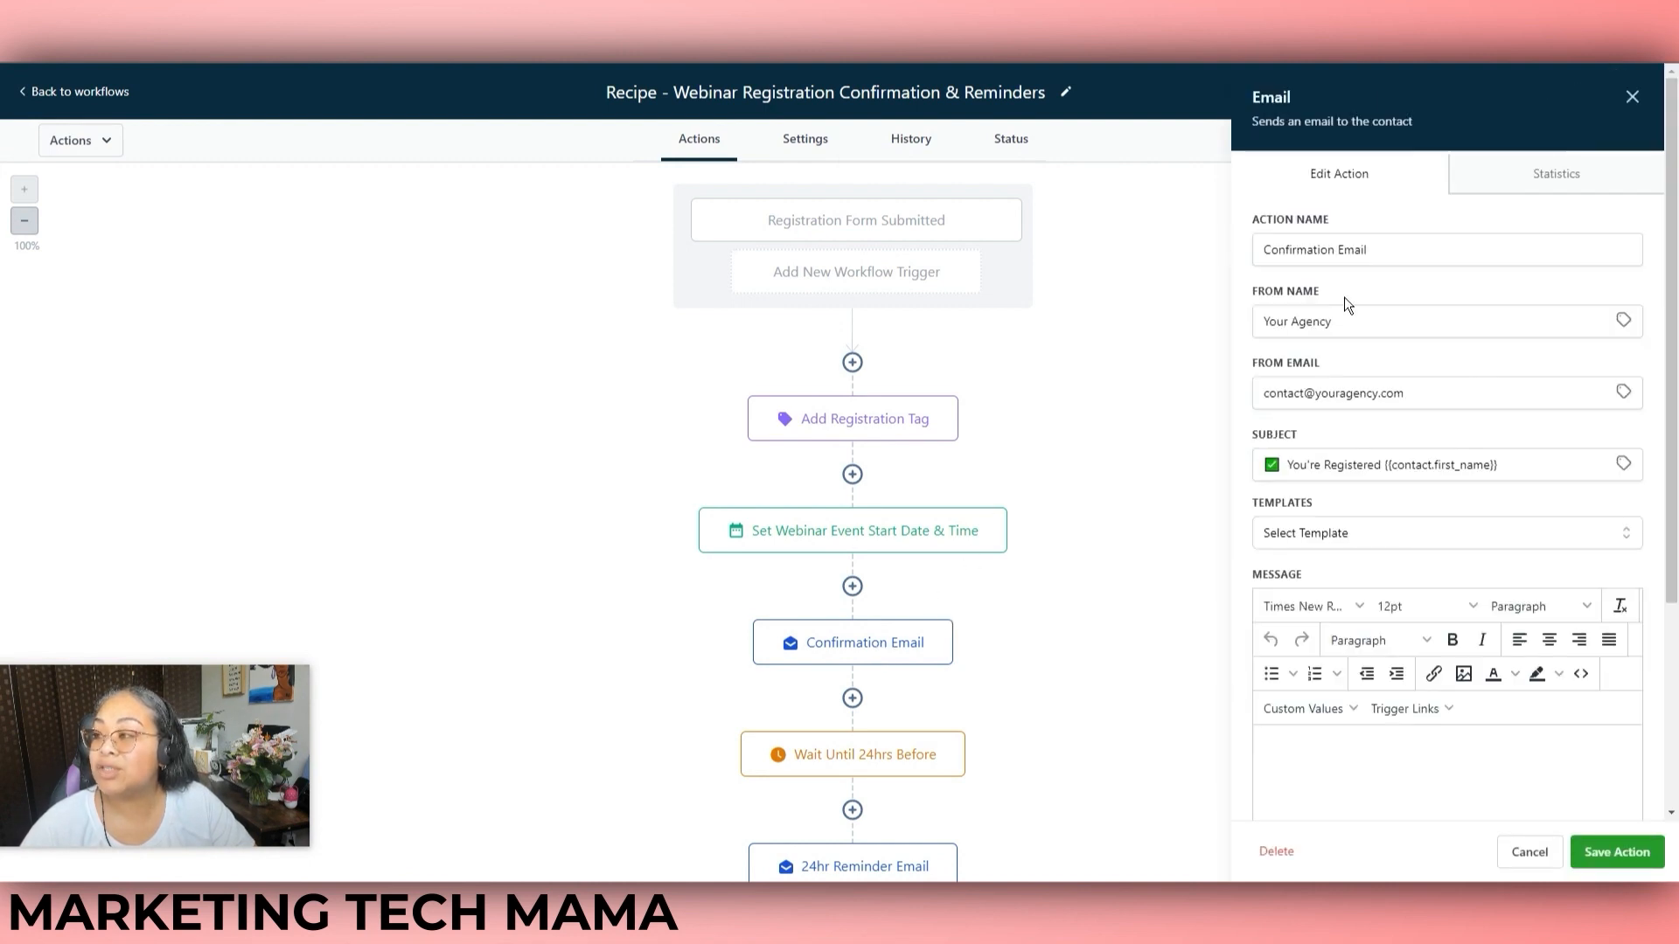
{"action": "scroll", "coordinate": [1675, 306], "scroll_direction": "down", "scroll_amount": 2}
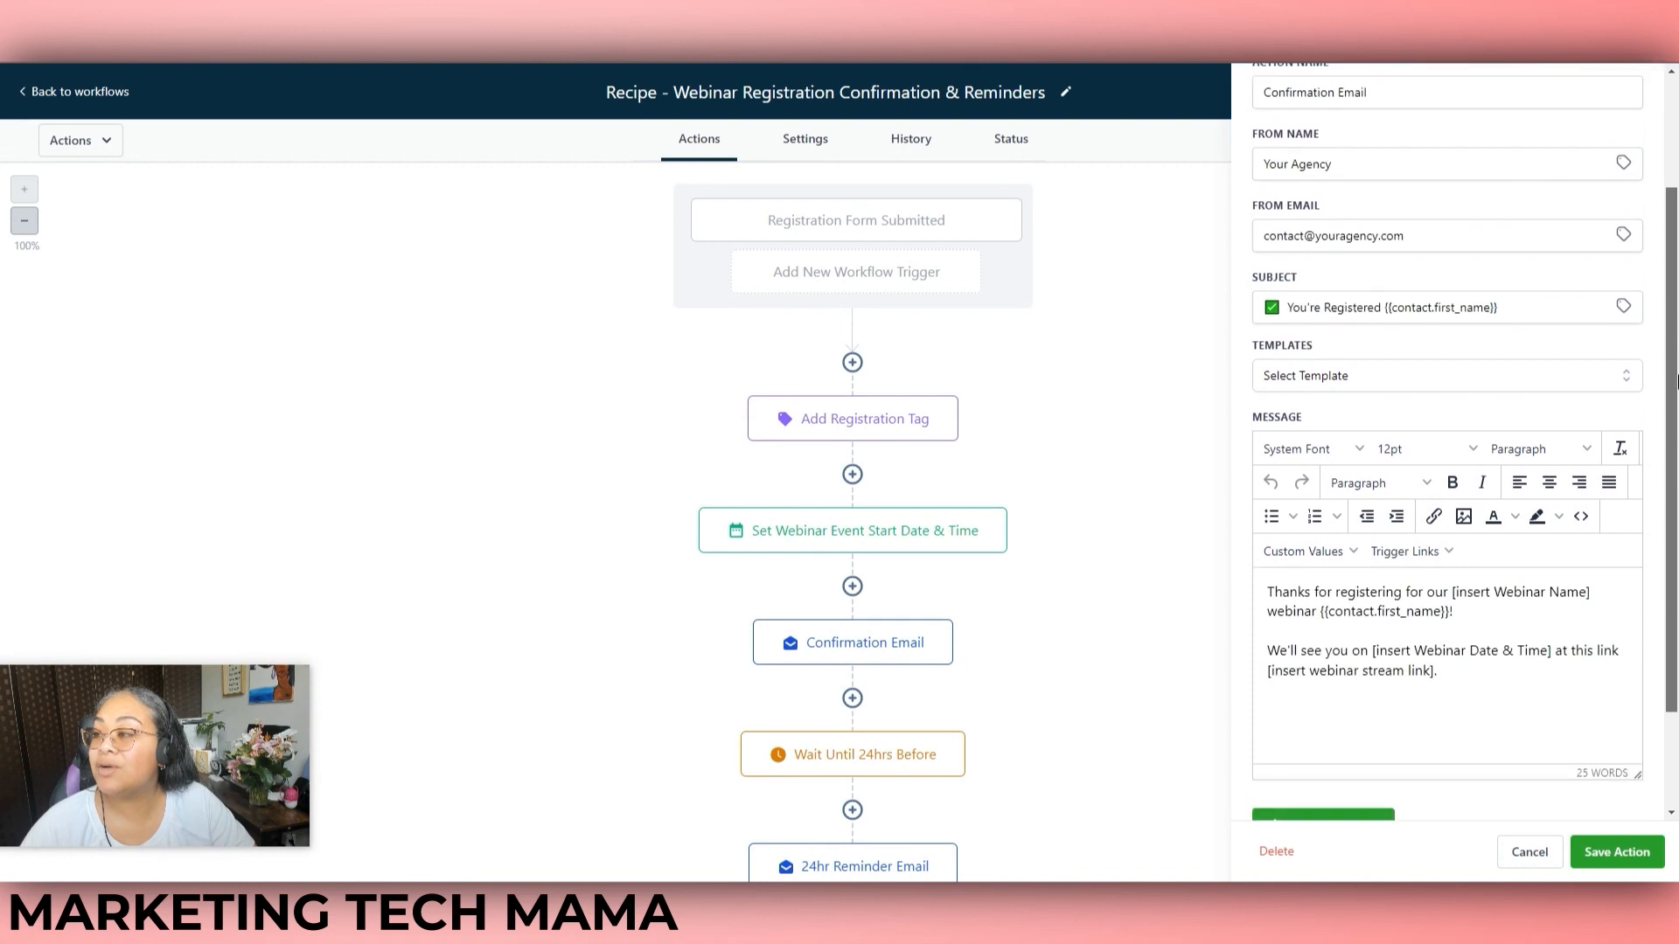
{"action": "left_click", "coordinate": [1356, 166]}
{"action": "left_click", "coordinate": [1363, 254]}
{"action": "left_click_drag", "start_coordinate": [1387, 317], "coordinate": [1549, 312]}
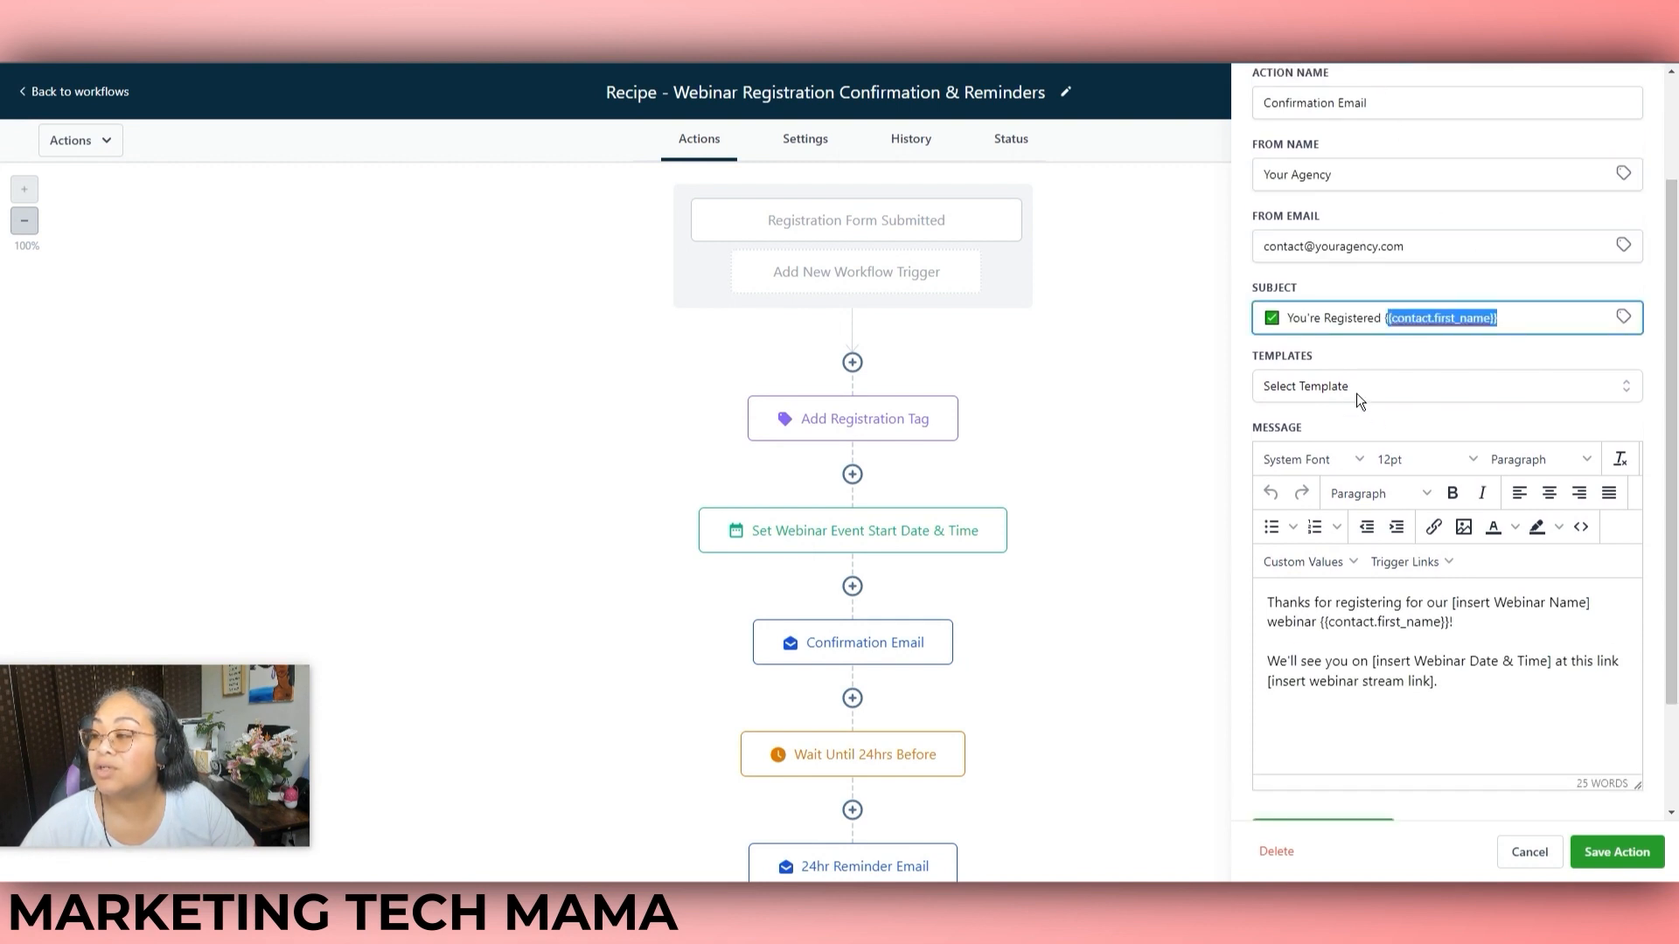
{"action": "left_click", "coordinate": [1421, 388]}
{"action": "left_click", "coordinate": [1422, 388]}
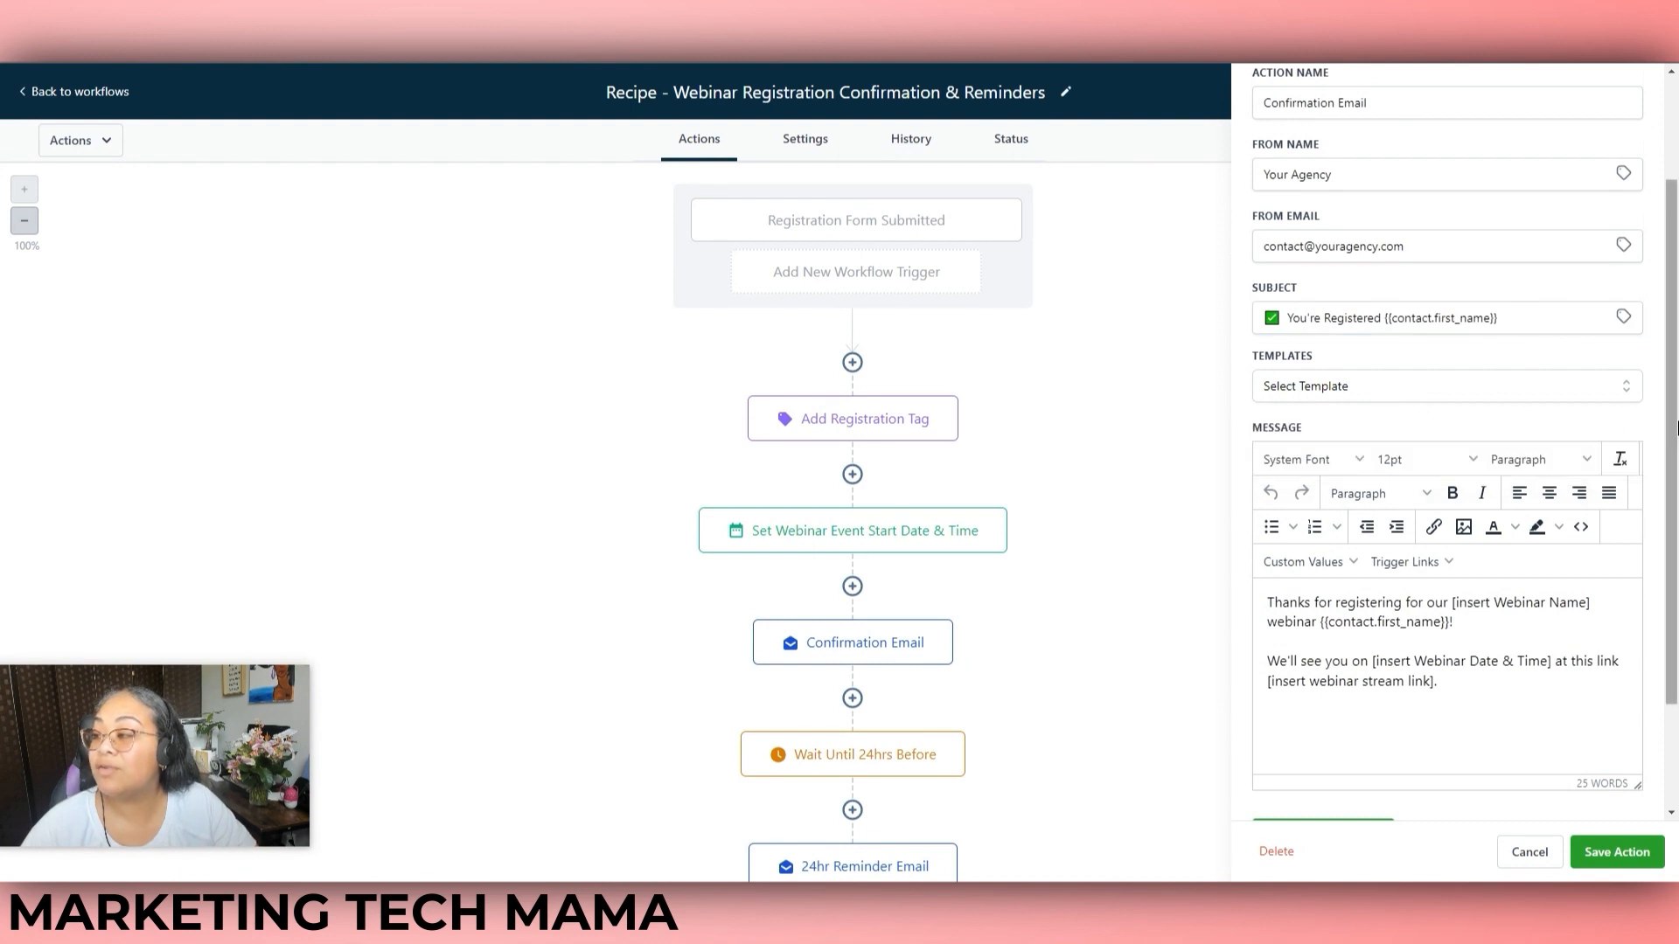
{"action": "scroll", "coordinate": [1583, 407], "scroll_direction": "down", "scroll_amount": 3}
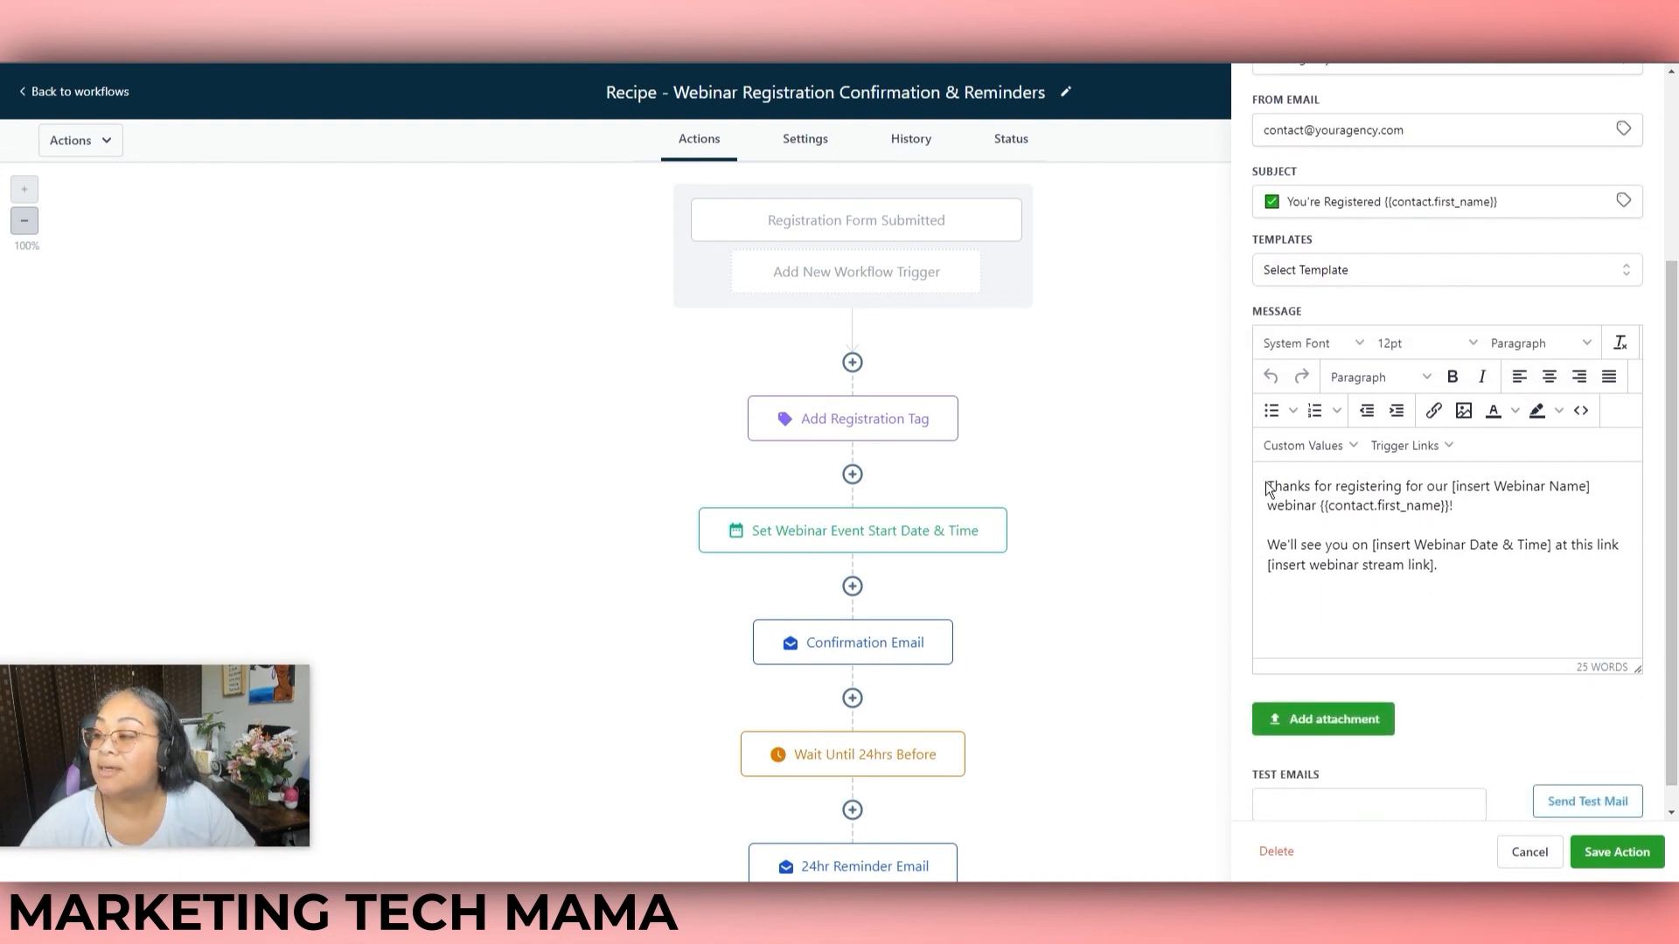
{"action": "left_click_drag", "start_coordinate": [1445, 567], "coordinate": [1373, 569]}
{"action": "left_click", "coordinate": [1373, 569]}
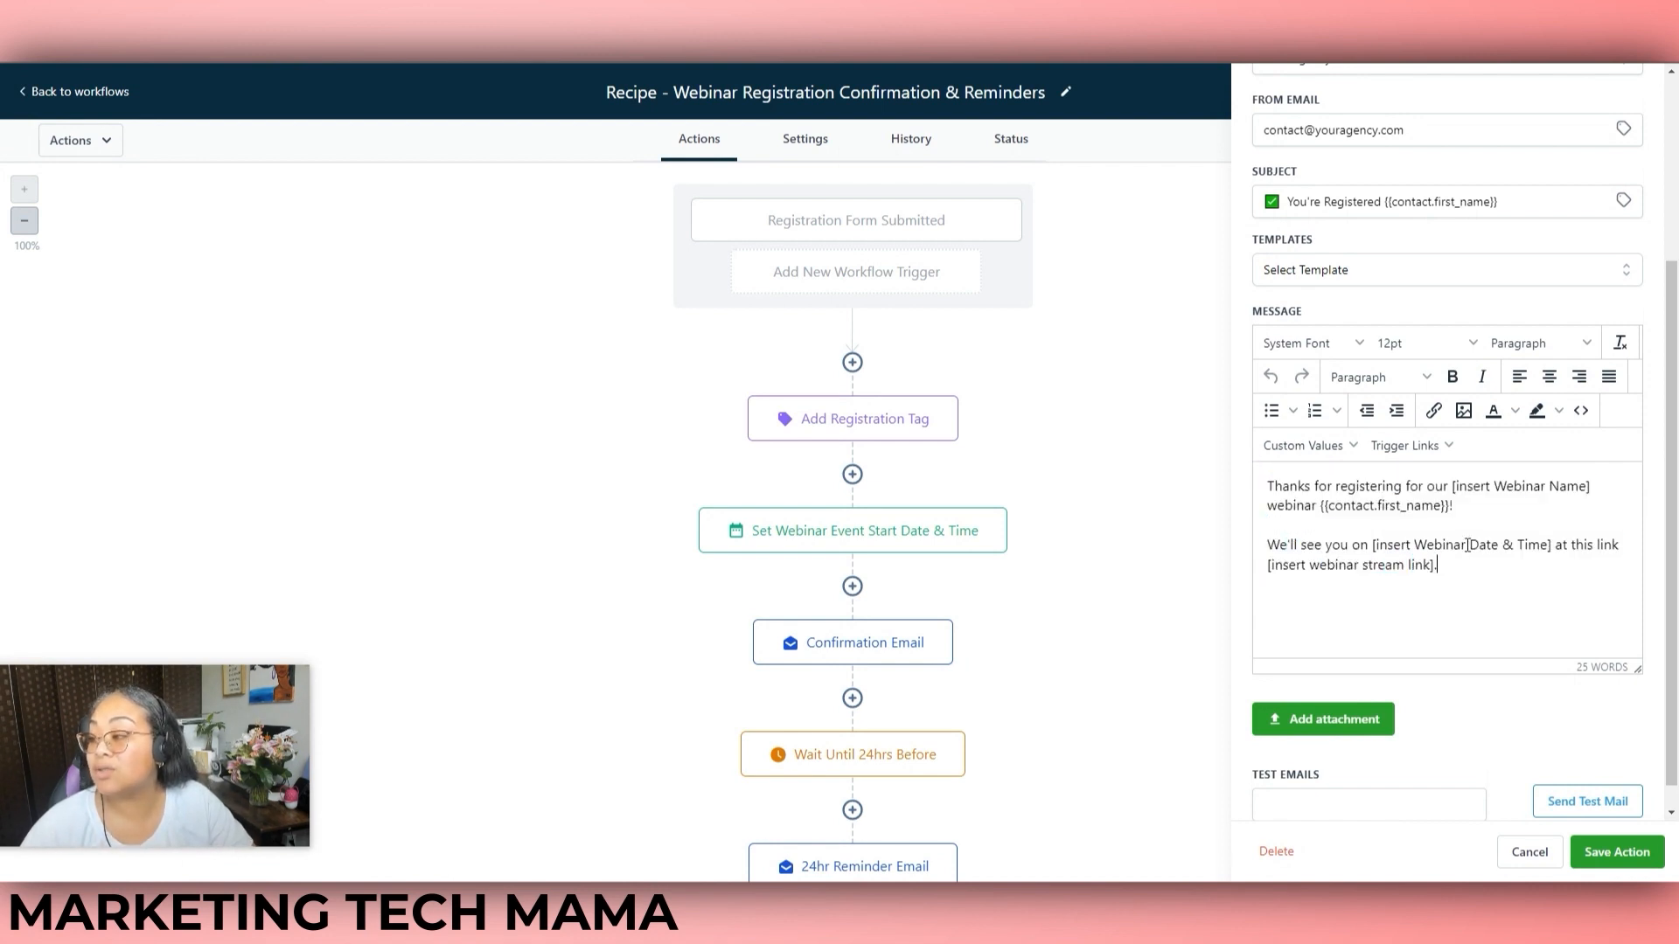
{"action": "scroll", "coordinate": [1675, 615], "scroll_direction": "down", "scroll_amount": 1}
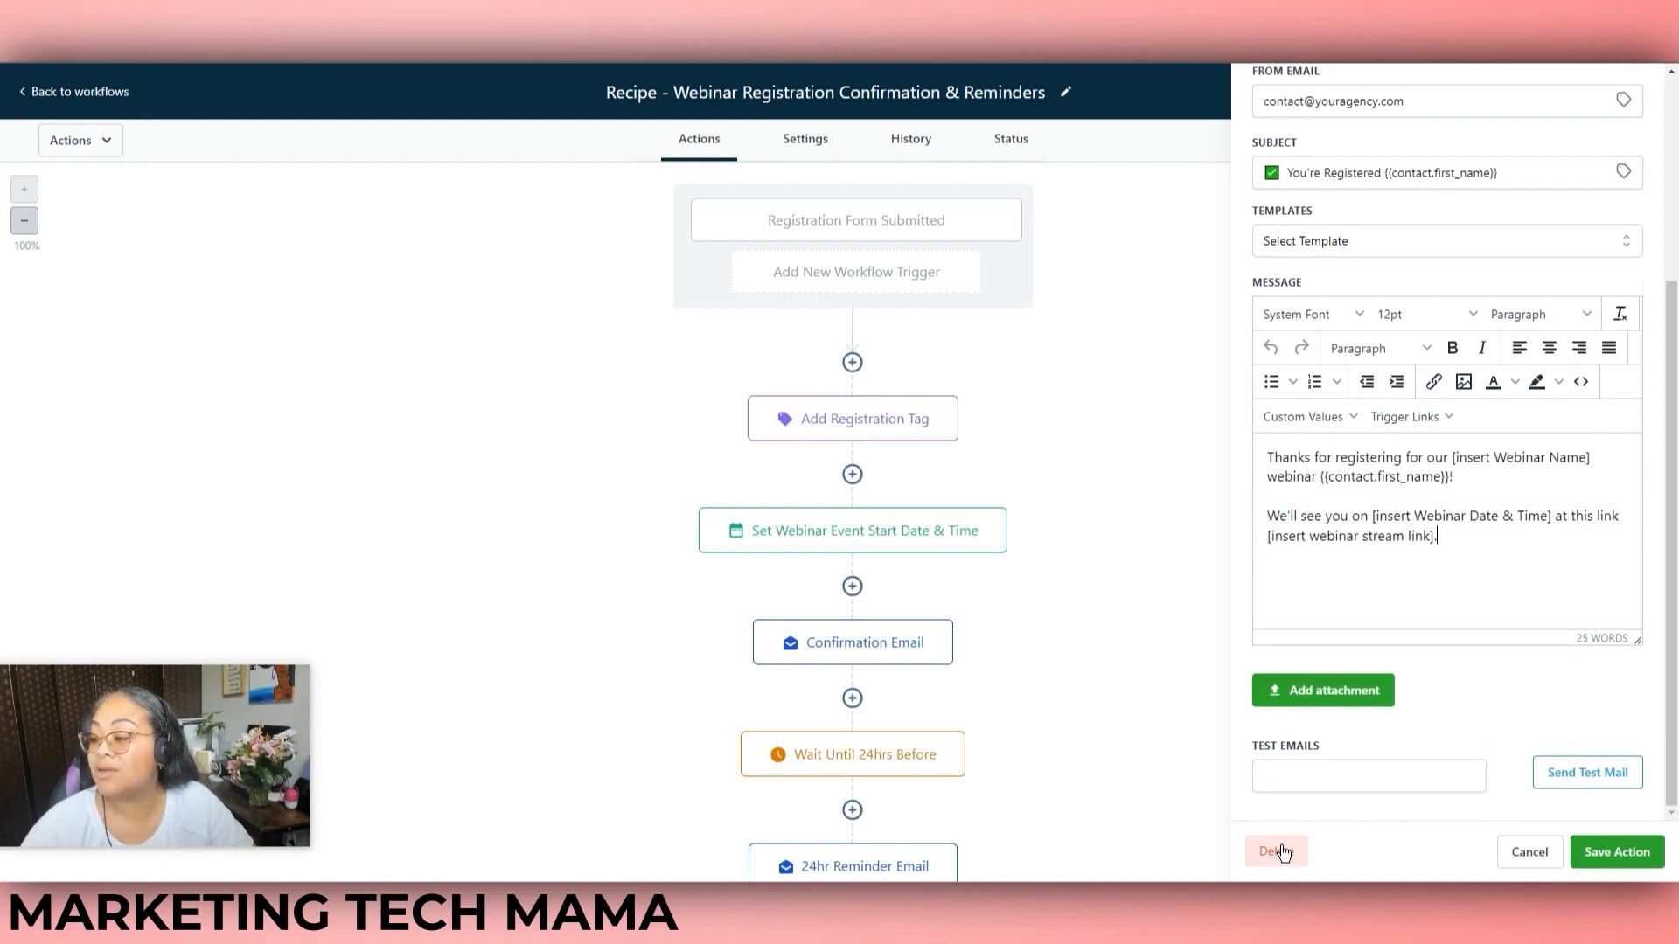
{"action": "scroll", "coordinate": [1614, 861], "scroll_direction": "up", "scroll_amount": 3}
{"action": "left_click", "coordinate": [1616, 852]}
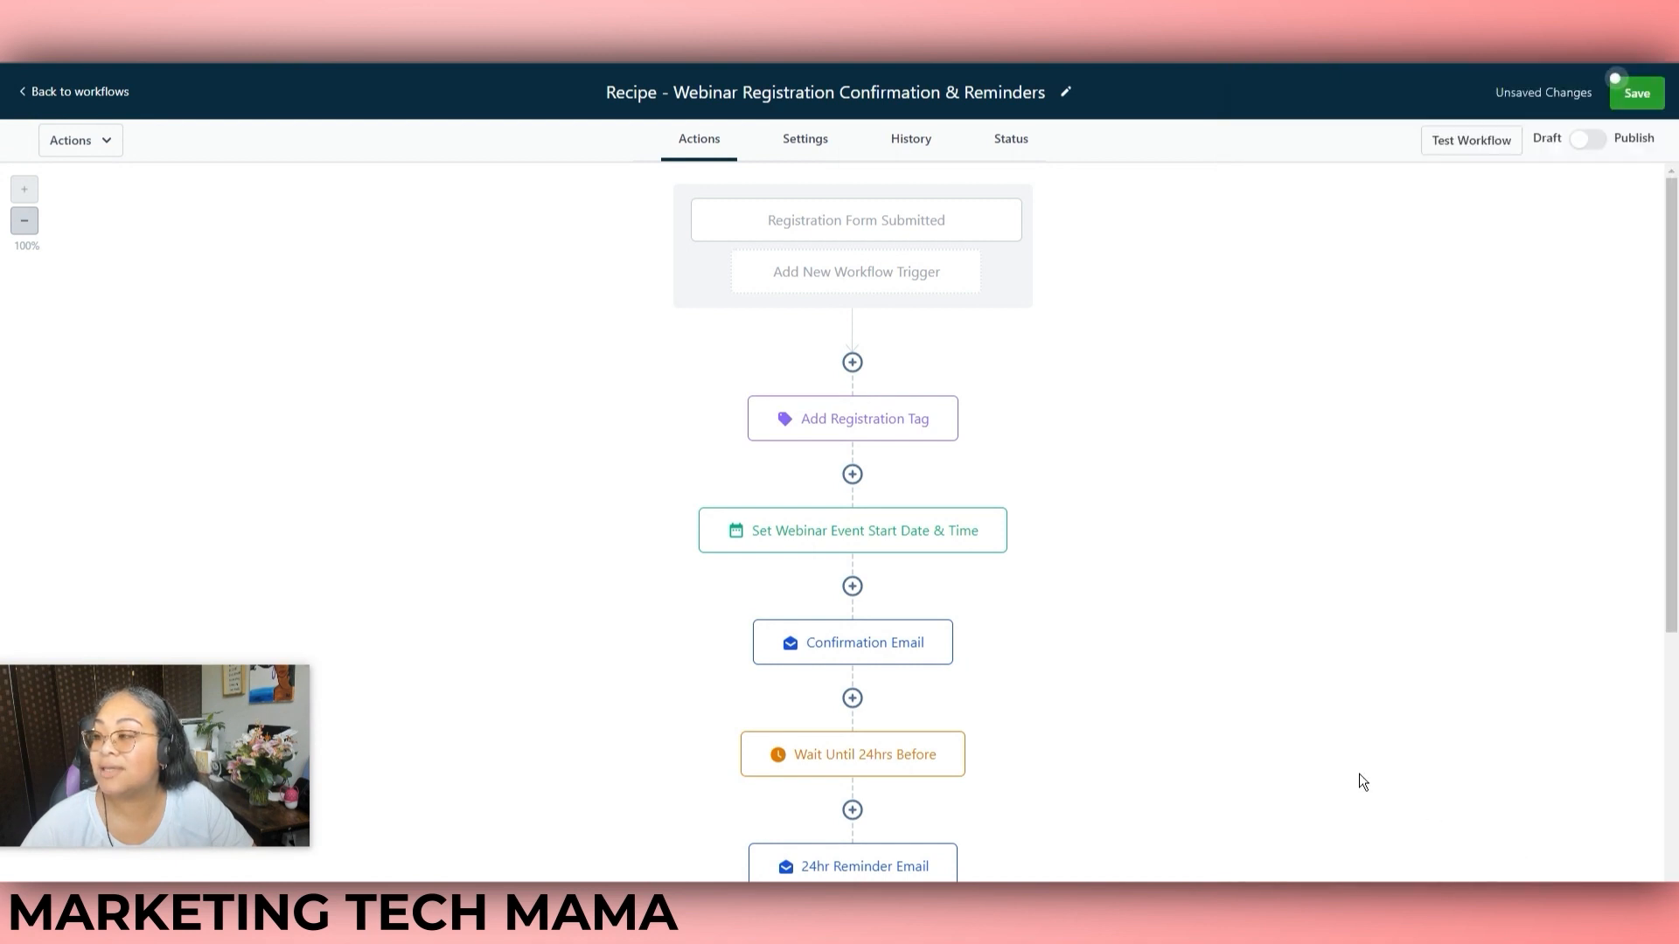
- Inspect the 24hr Reminder Email action and the Wait Until 24hrs Before action's timing options, saving the wait action without edits
{"action": "left_click_drag", "start_coordinate": [1672, 579], "coordinate": [1672, 877]}
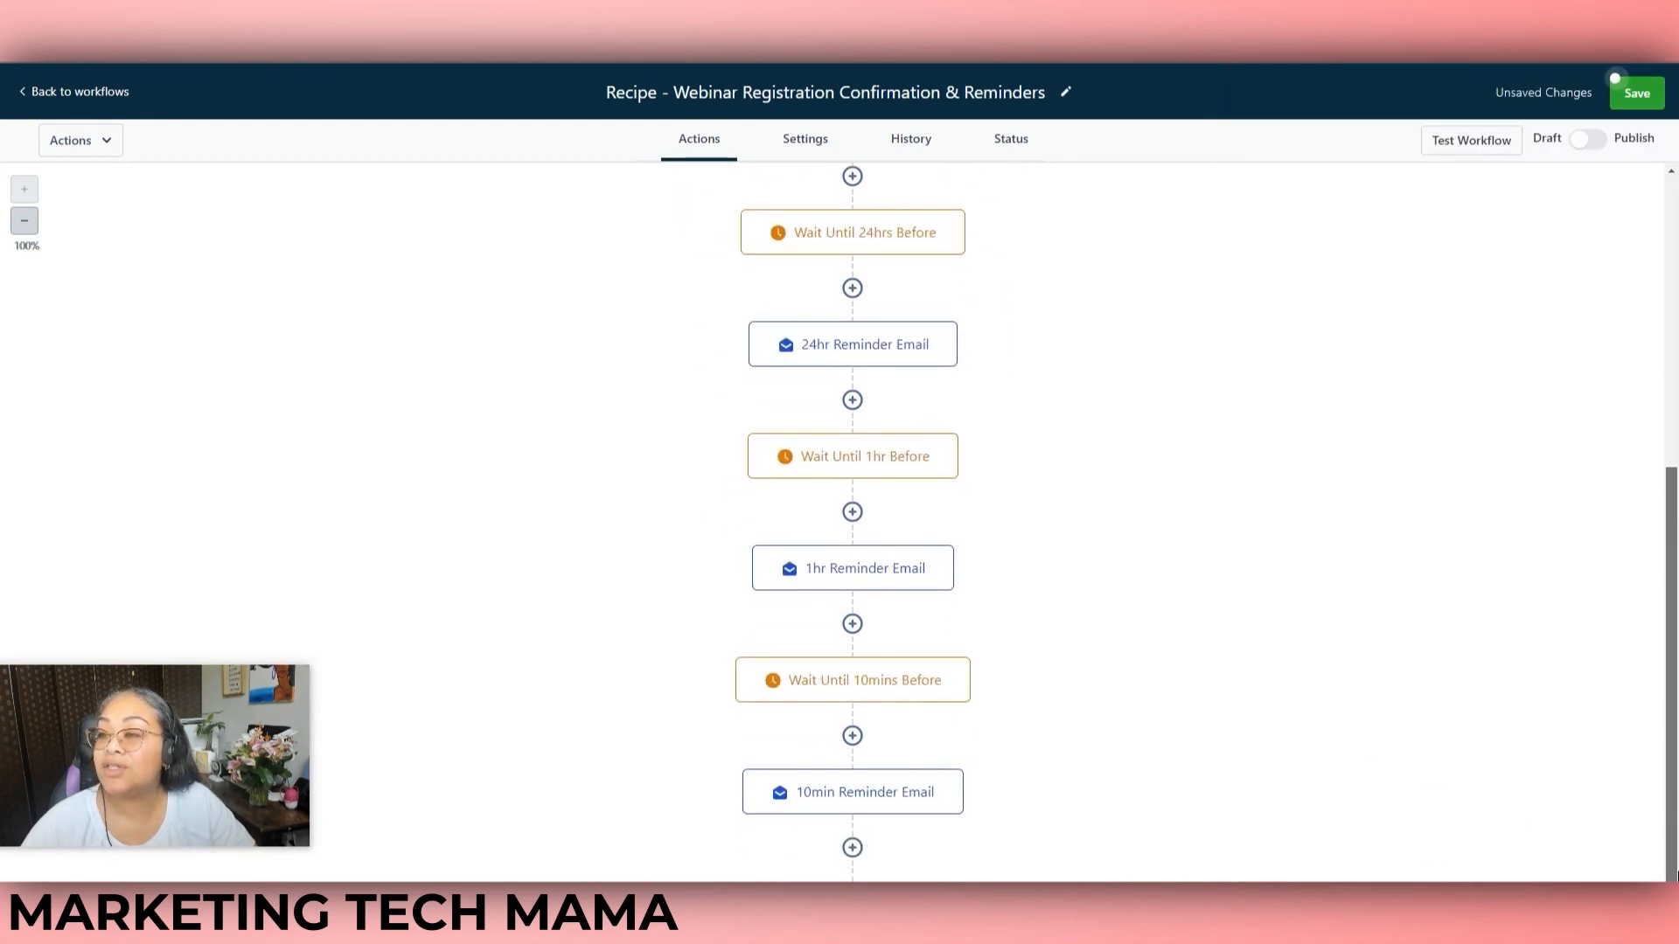
{"action": "left_click", "coordinate": [885, 352]}
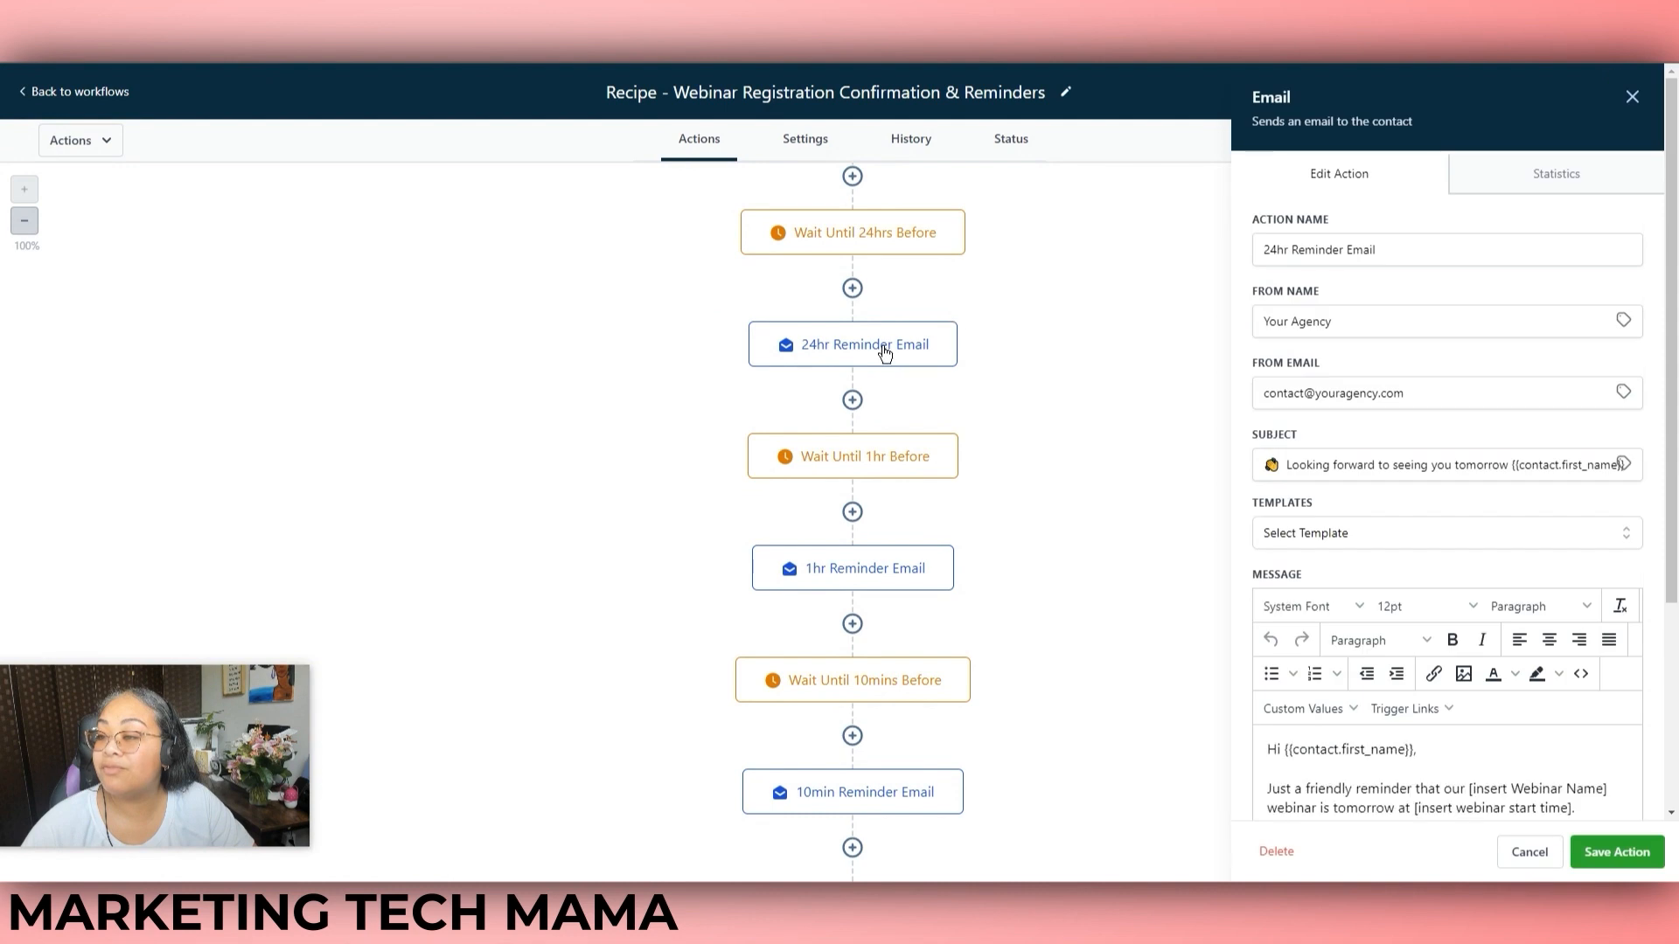
{"action": "left_click", "coordinate": [1631, 98]}
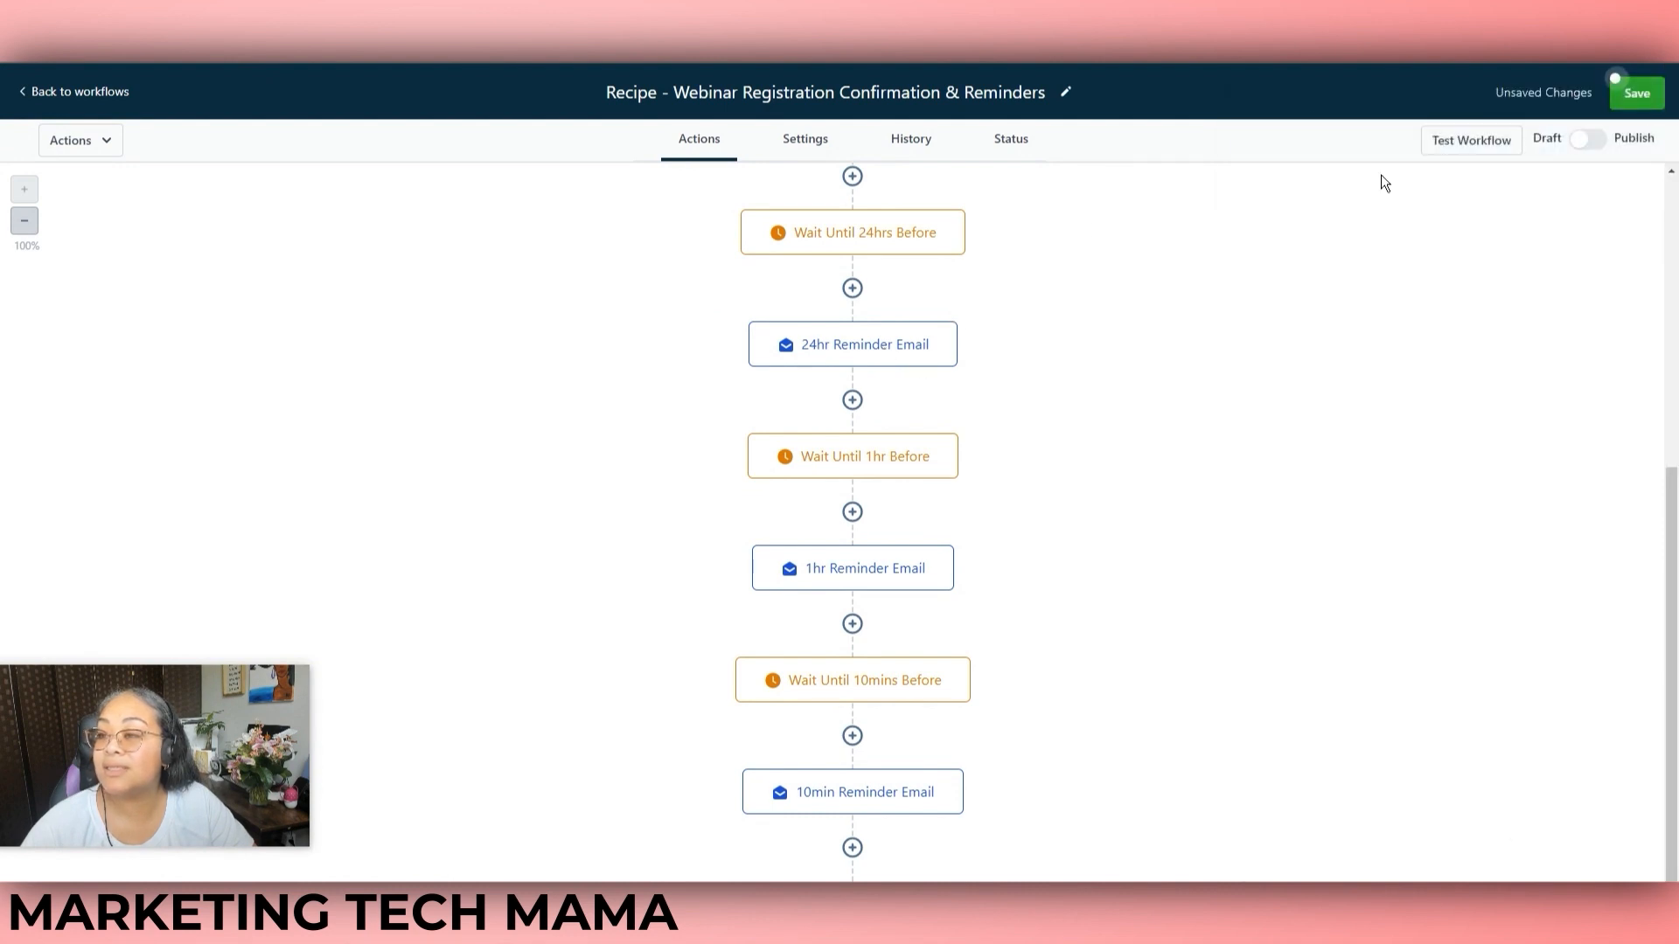
{"action": "left_click", "coordinate": [847, 238]}
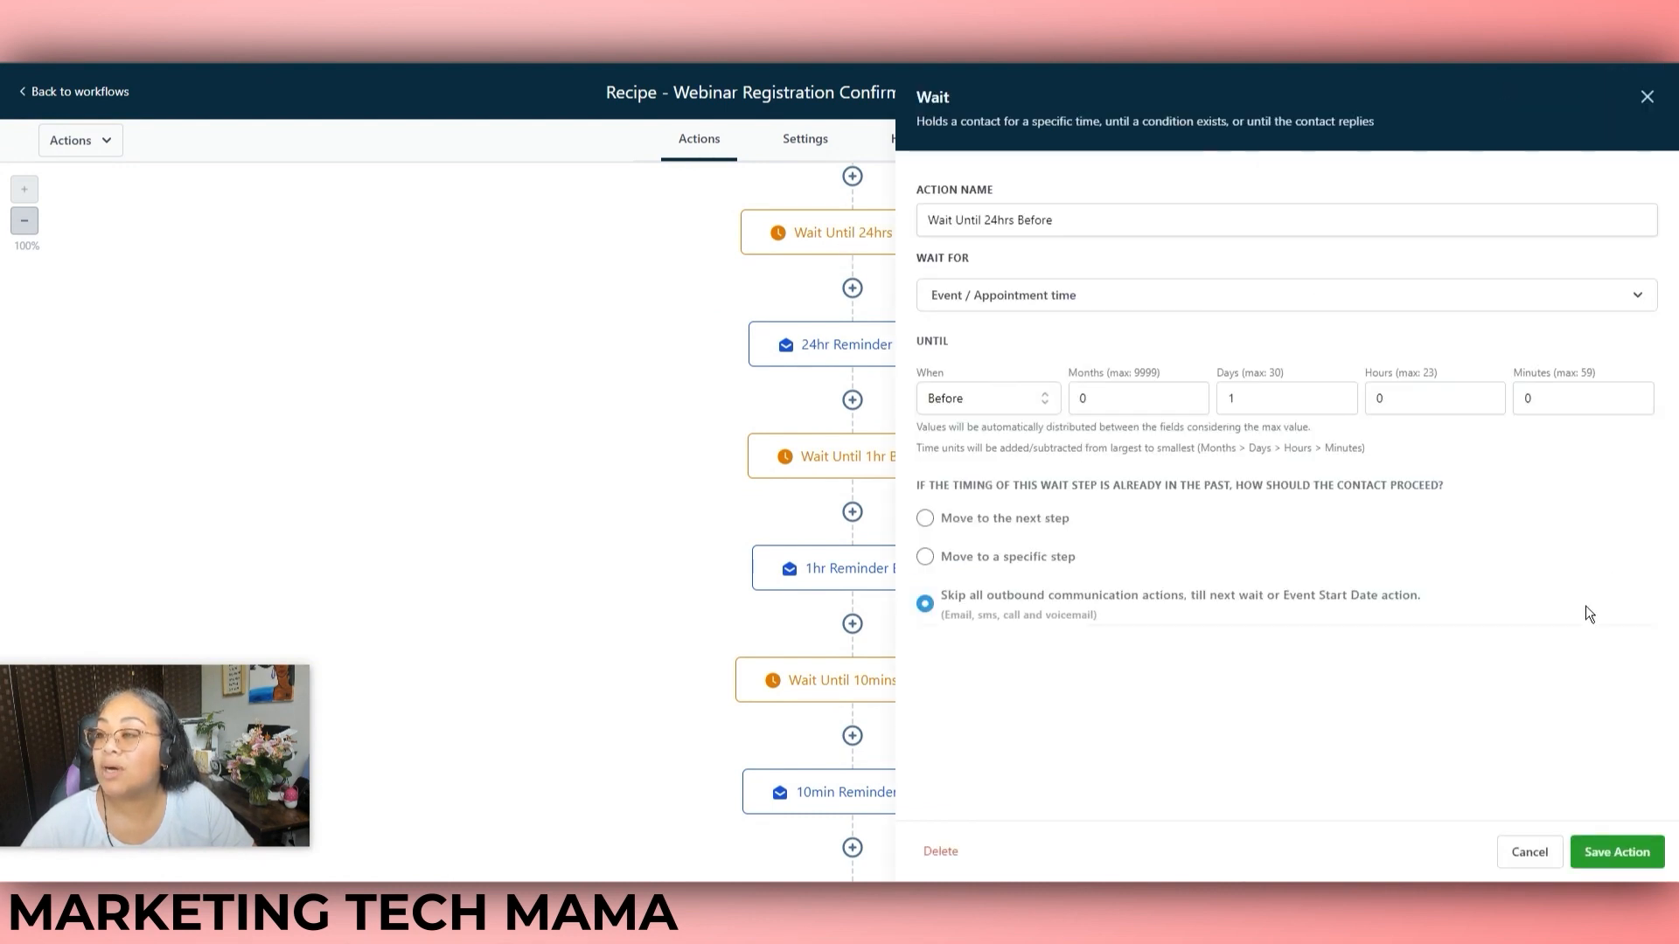
{"action": "left_click", "coordinate": [1616, 852]}
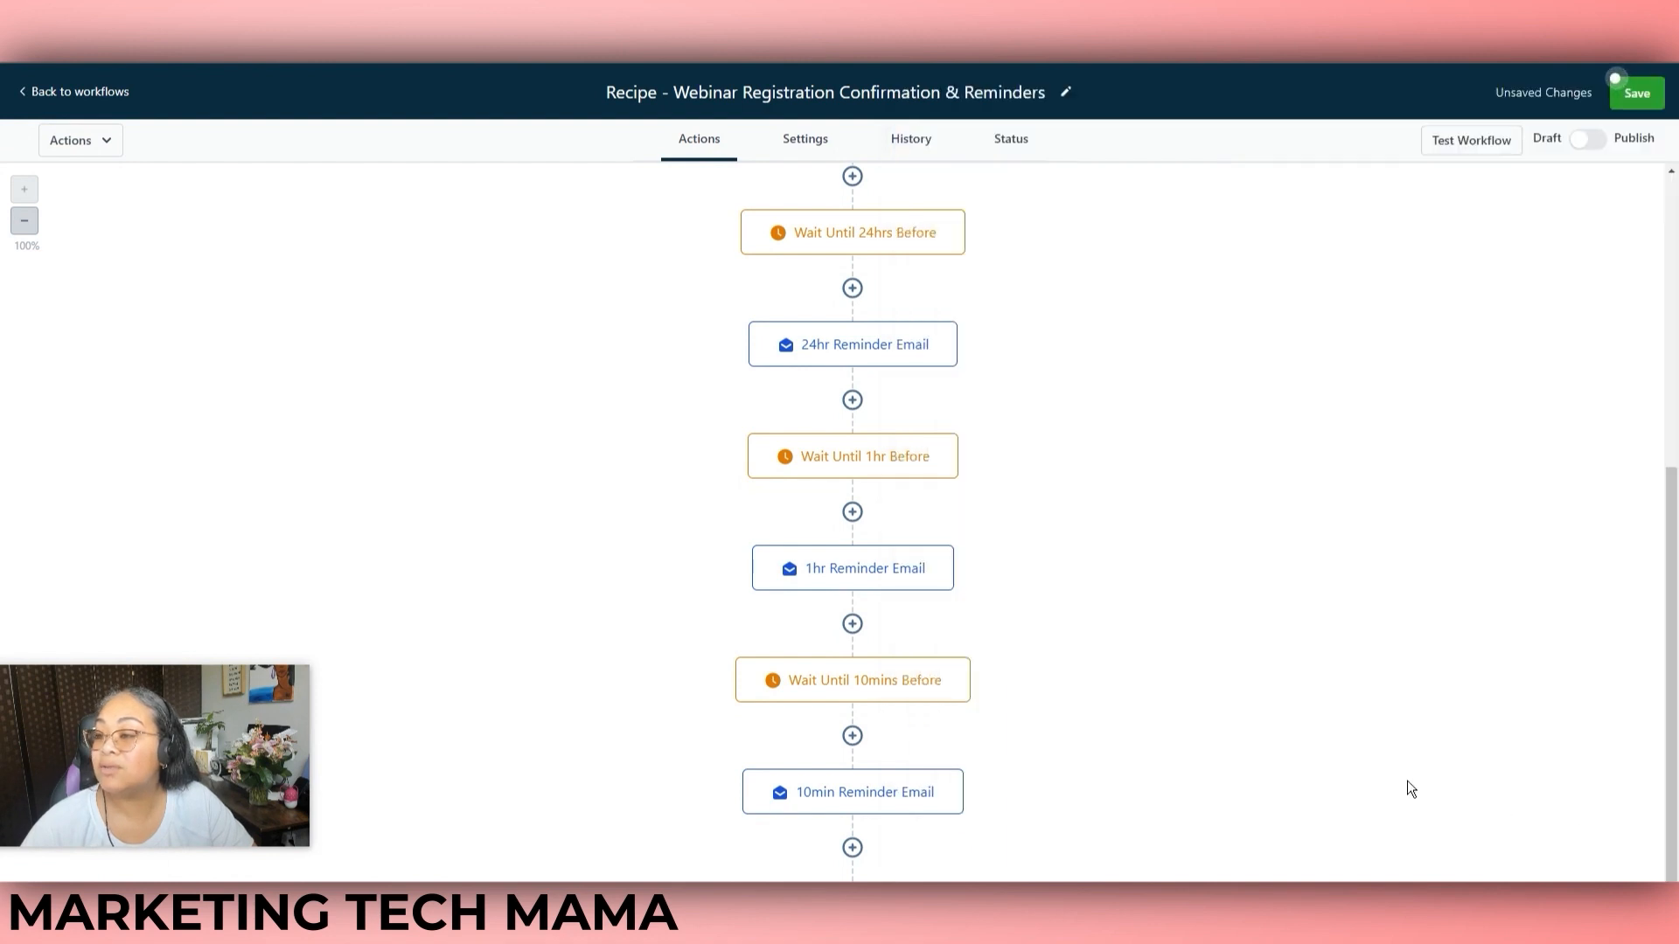
{"action": "scroll", "coordinate": [1366, 775], "scroll_direction": "up", "scroll_amount": 5}
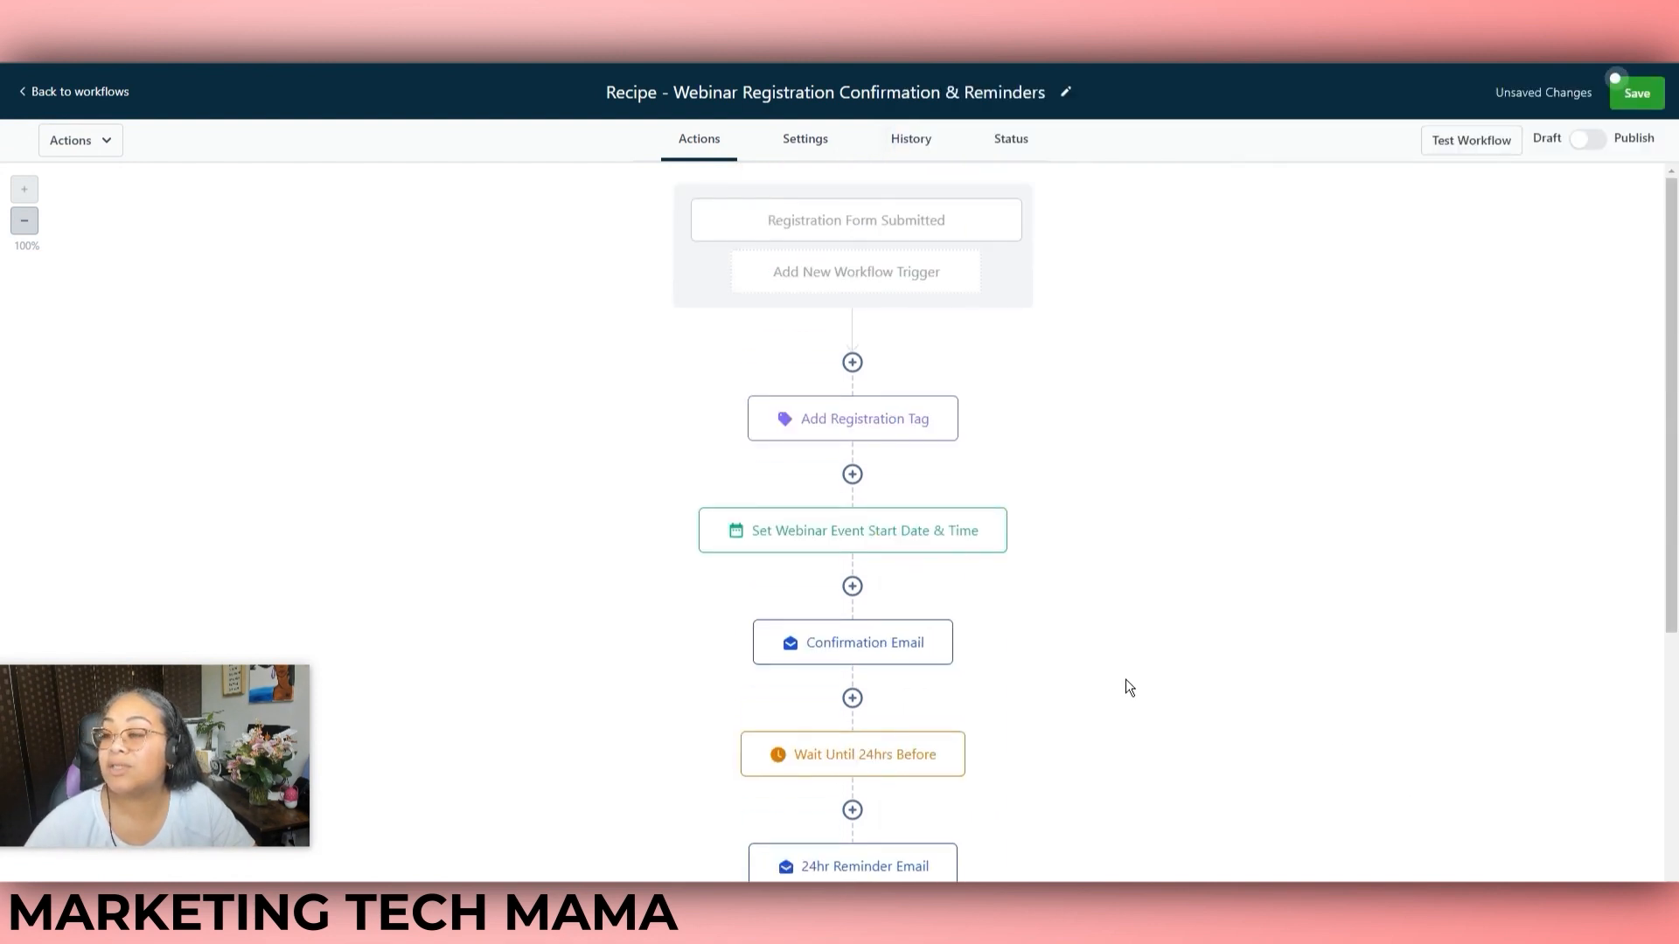
- Preview the Specific Time window's day and hour options in the workflow's default settings, and restore Any Time
{"action": "left_click", "coordinate": [804, 141]}
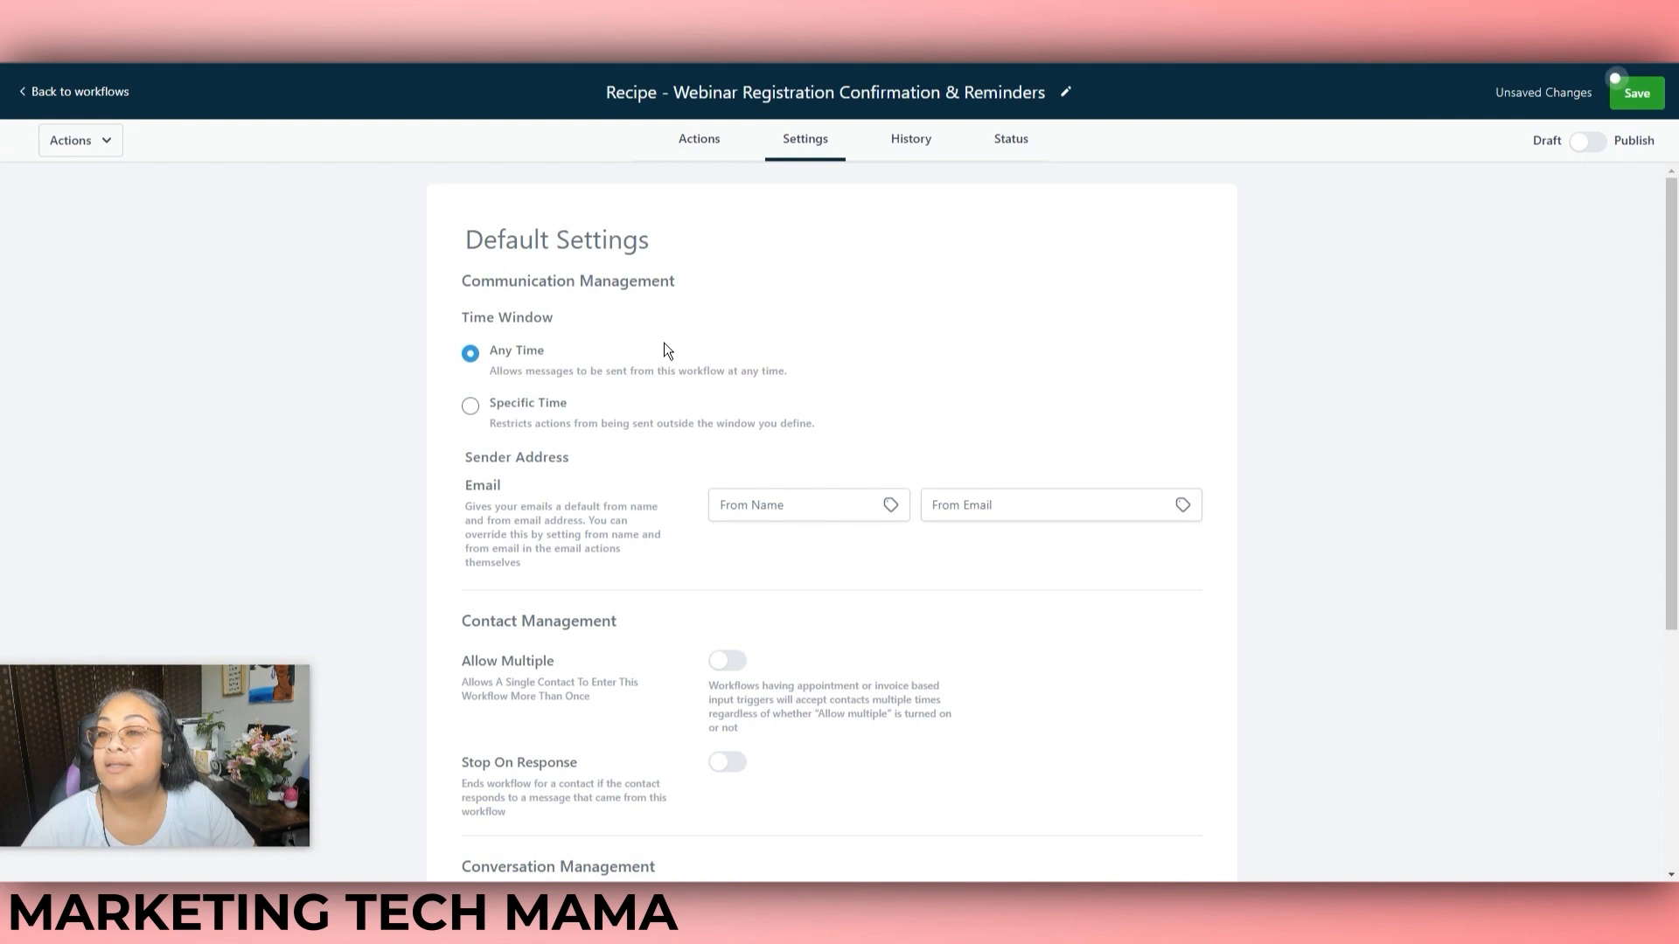
{"action": "left_click", "coordinate": [471, 411]}
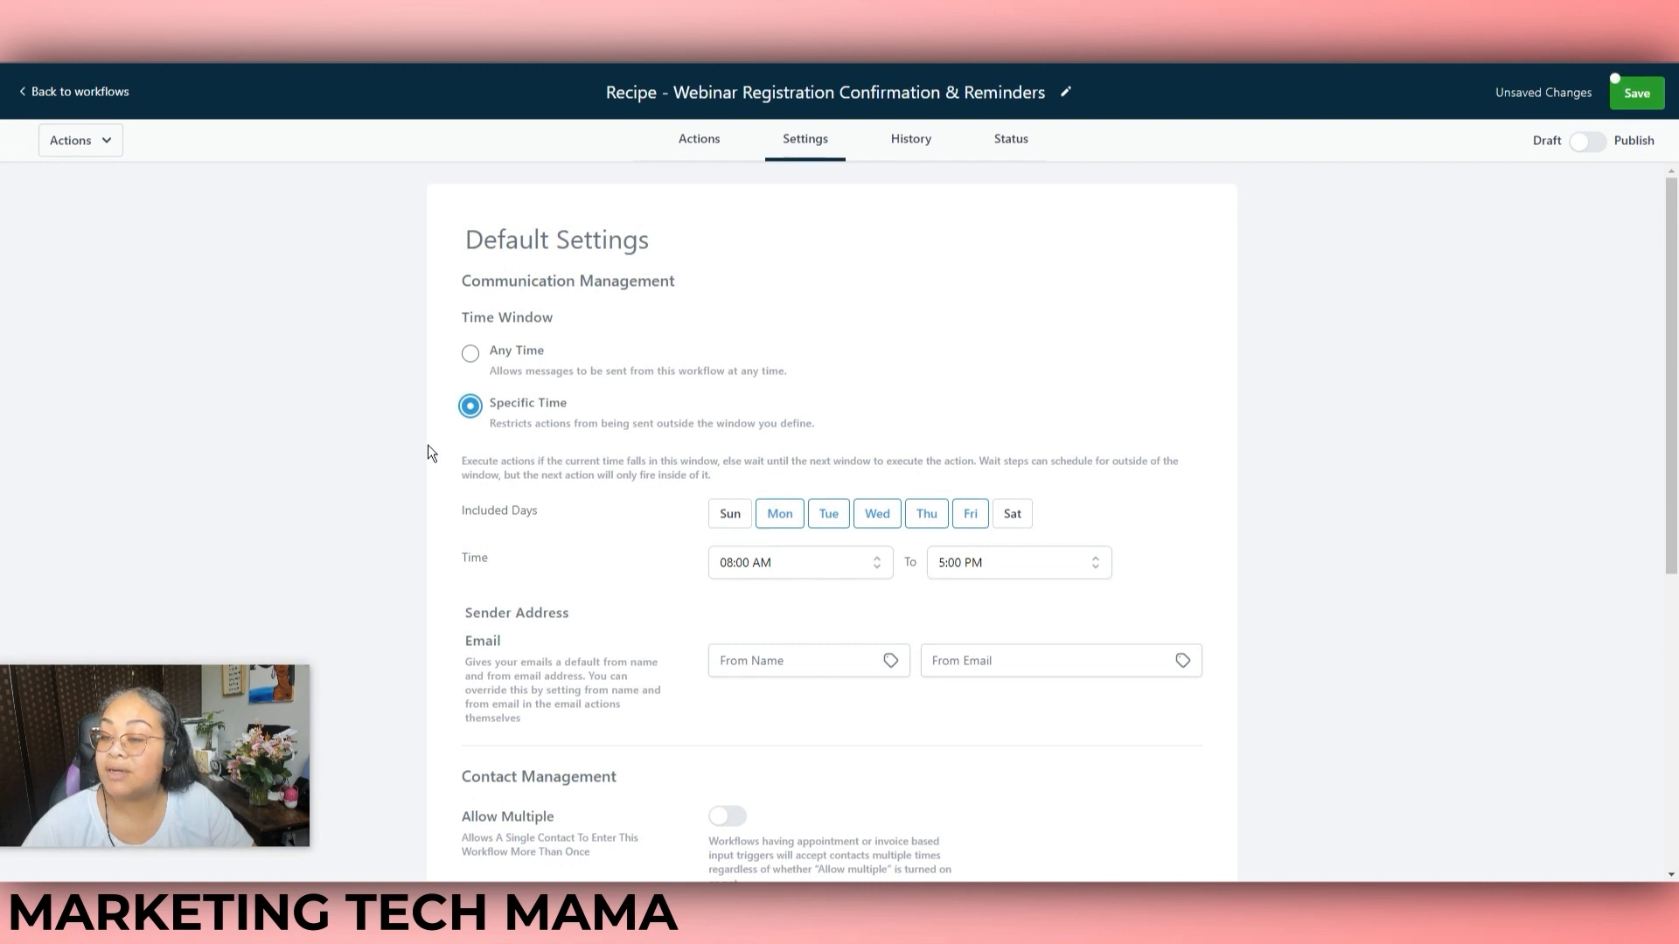
{"action": "left_click", "coordinate": [471, 355]}
- Examine the Allow Multiple and Event Start Date settings of the workflow, leaving Allow Multiple off and the date empty
{"action": "left_click_drag", "start_coordinate": [1674, 305], "coordinate": [1676, 484]}
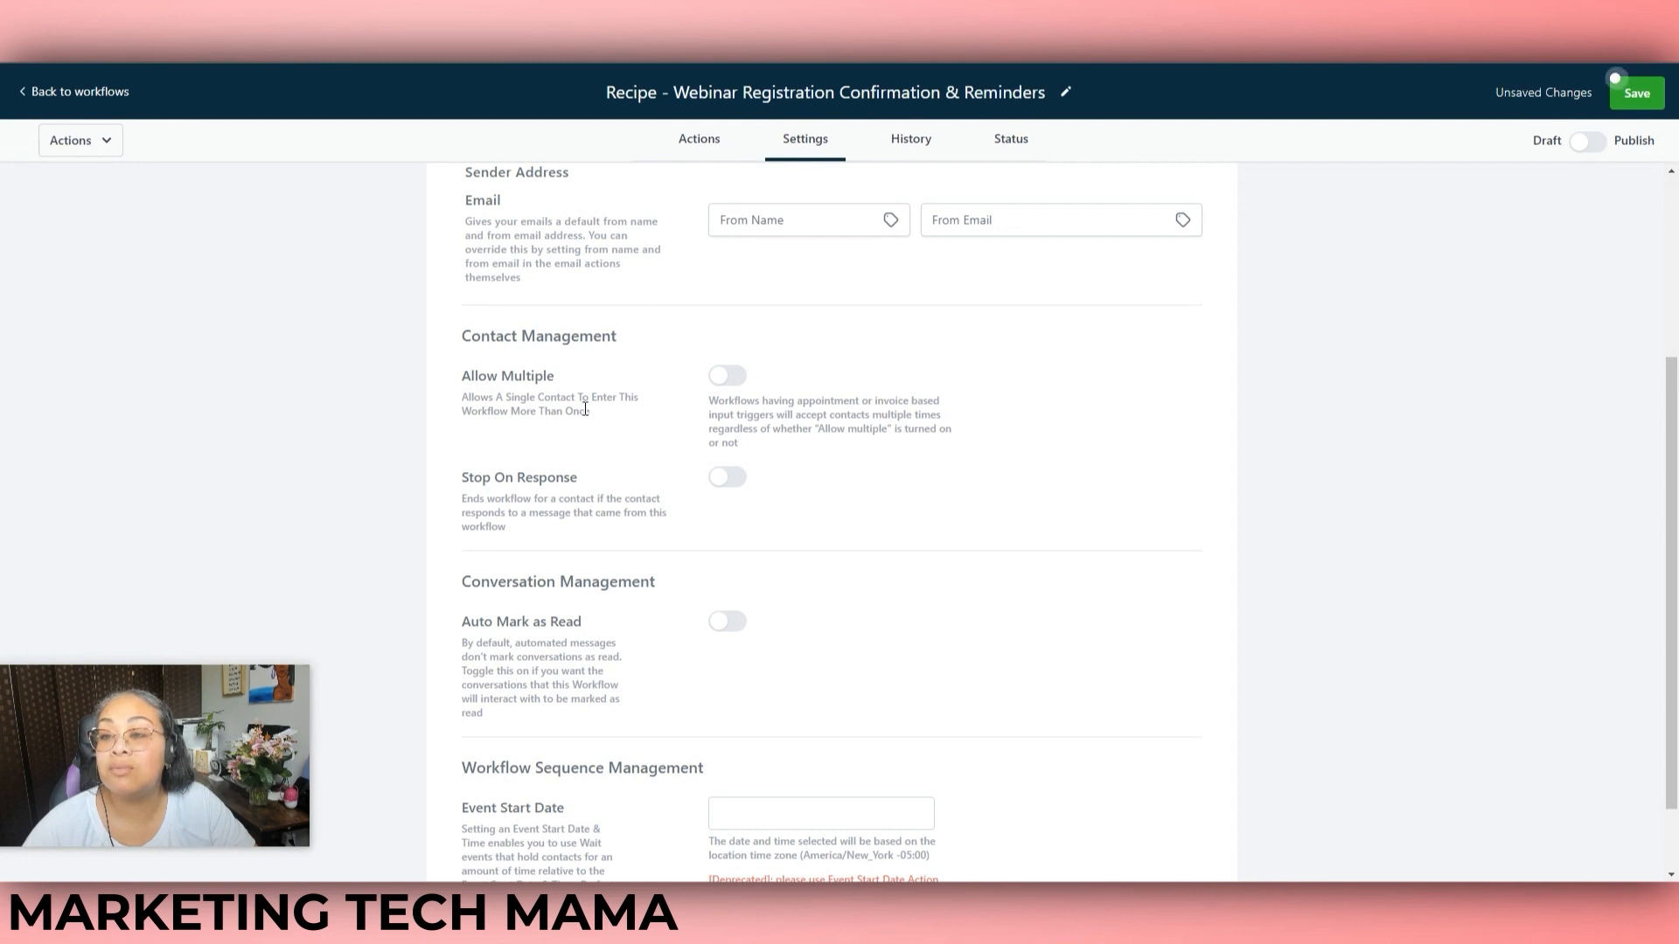
{"action": "left_click", "coordinate": [739, 381]}
{"action": "left_click", "coordinate": [733, 379]}
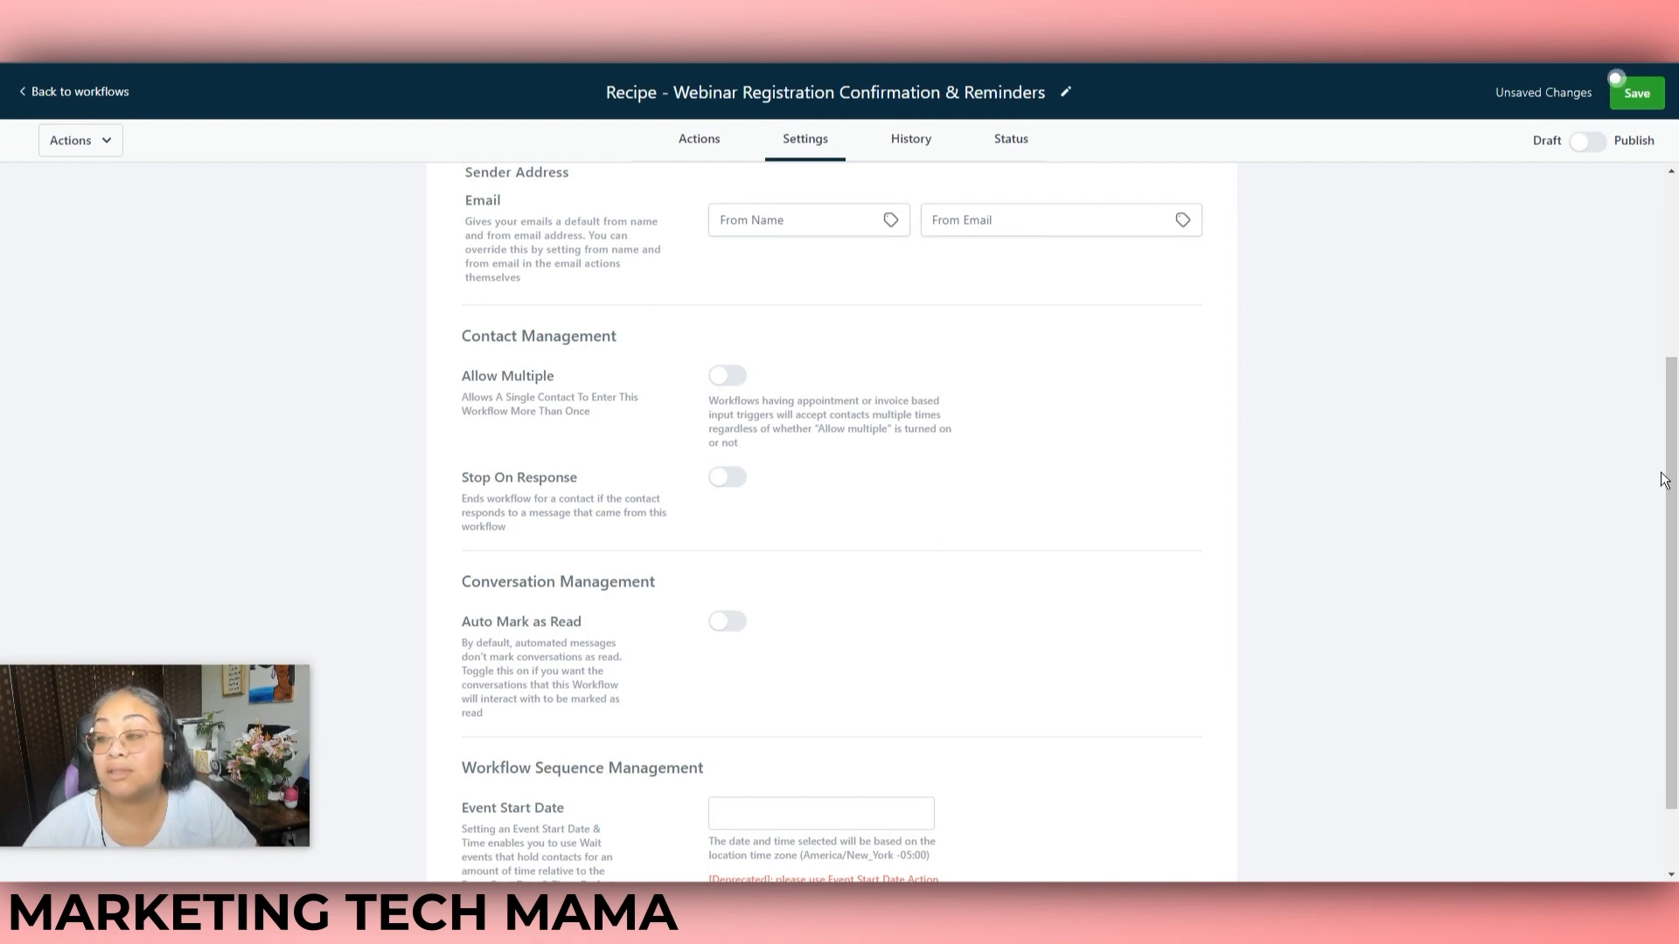
{"action": "left_click_drag", "start_coordinate": [1675, 473], "coordinate": [1677, 535]}
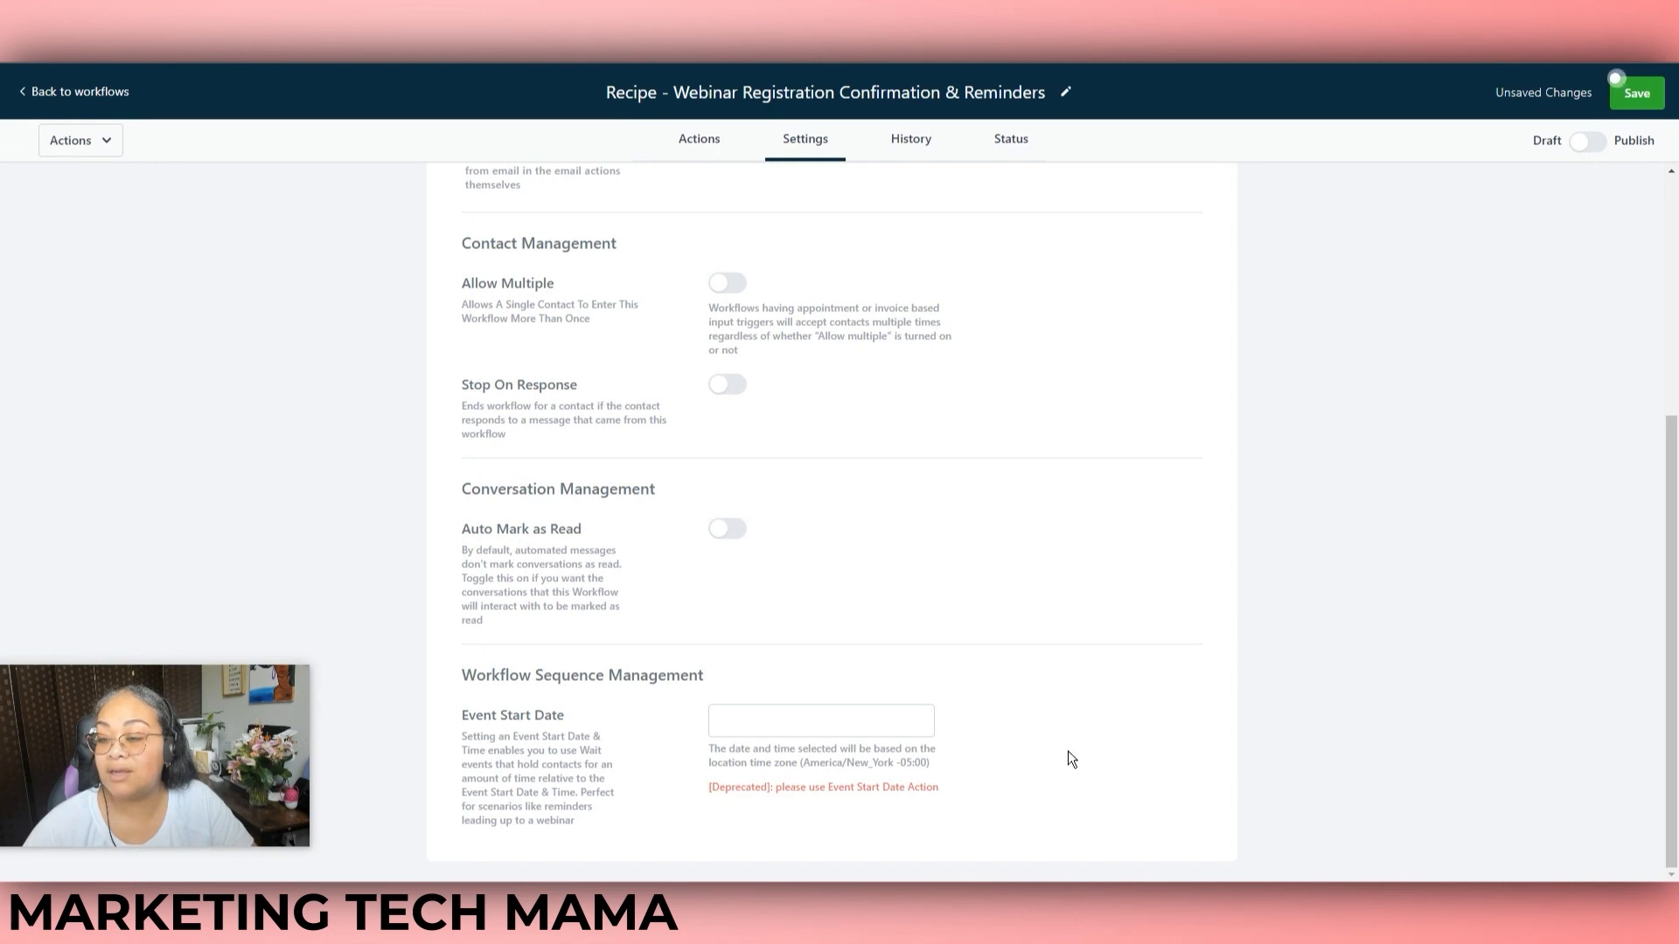
{"action": "left_click", "coordinate": [760, 726]}
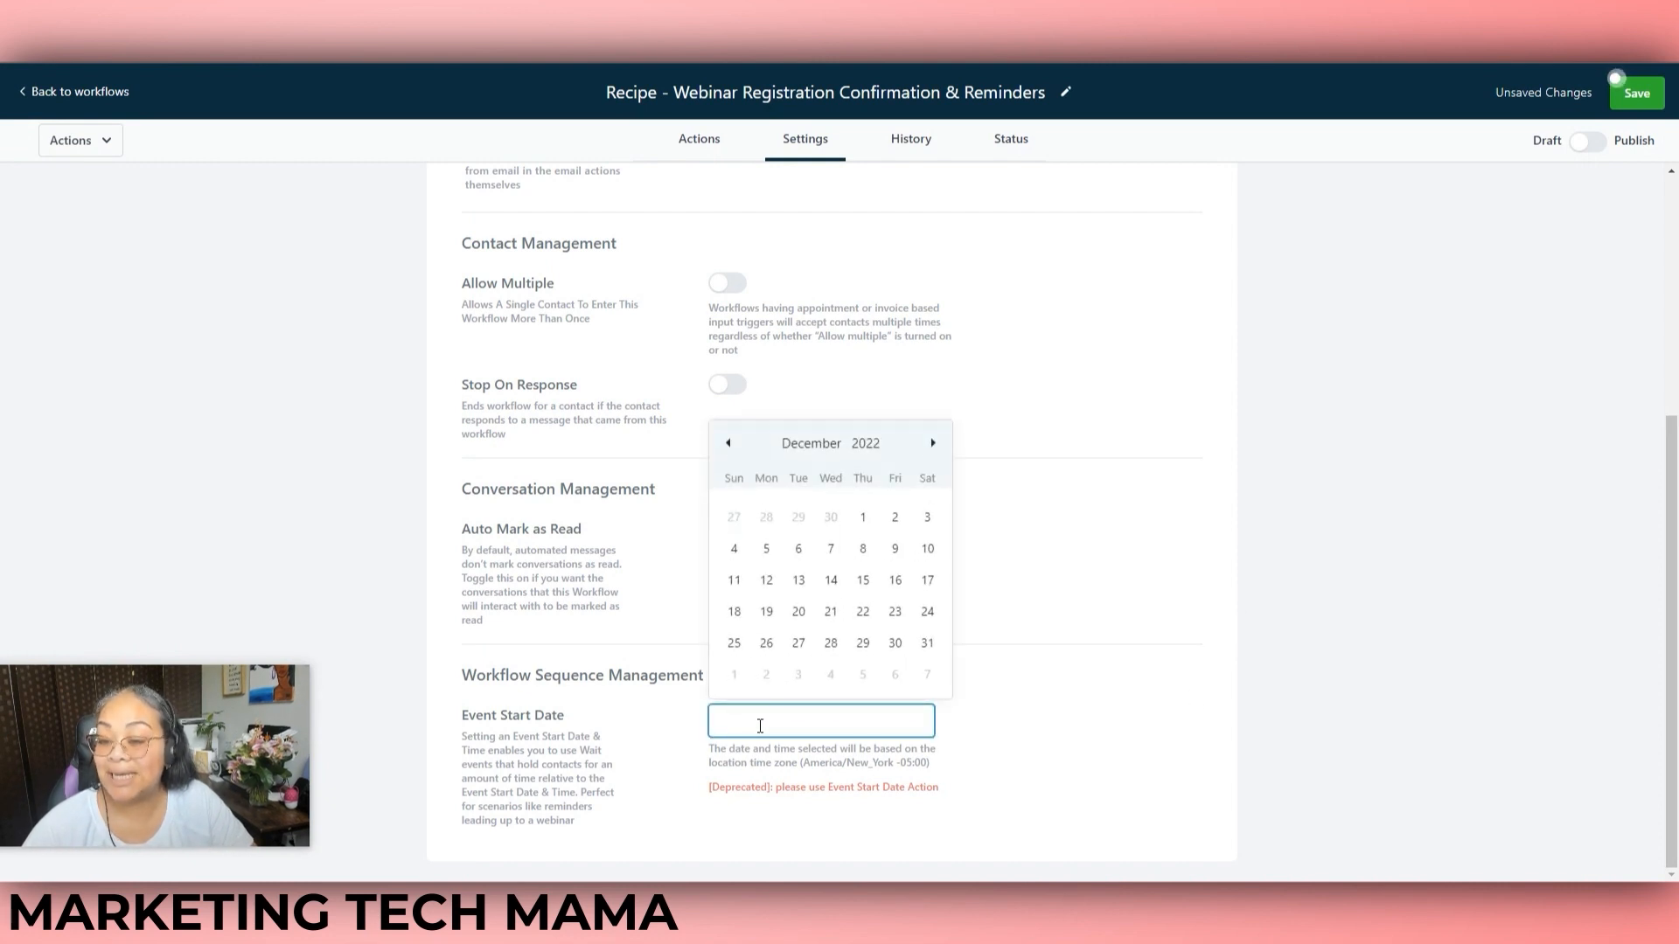
{"action": "left_click", "coordinate": [1379, 675]}
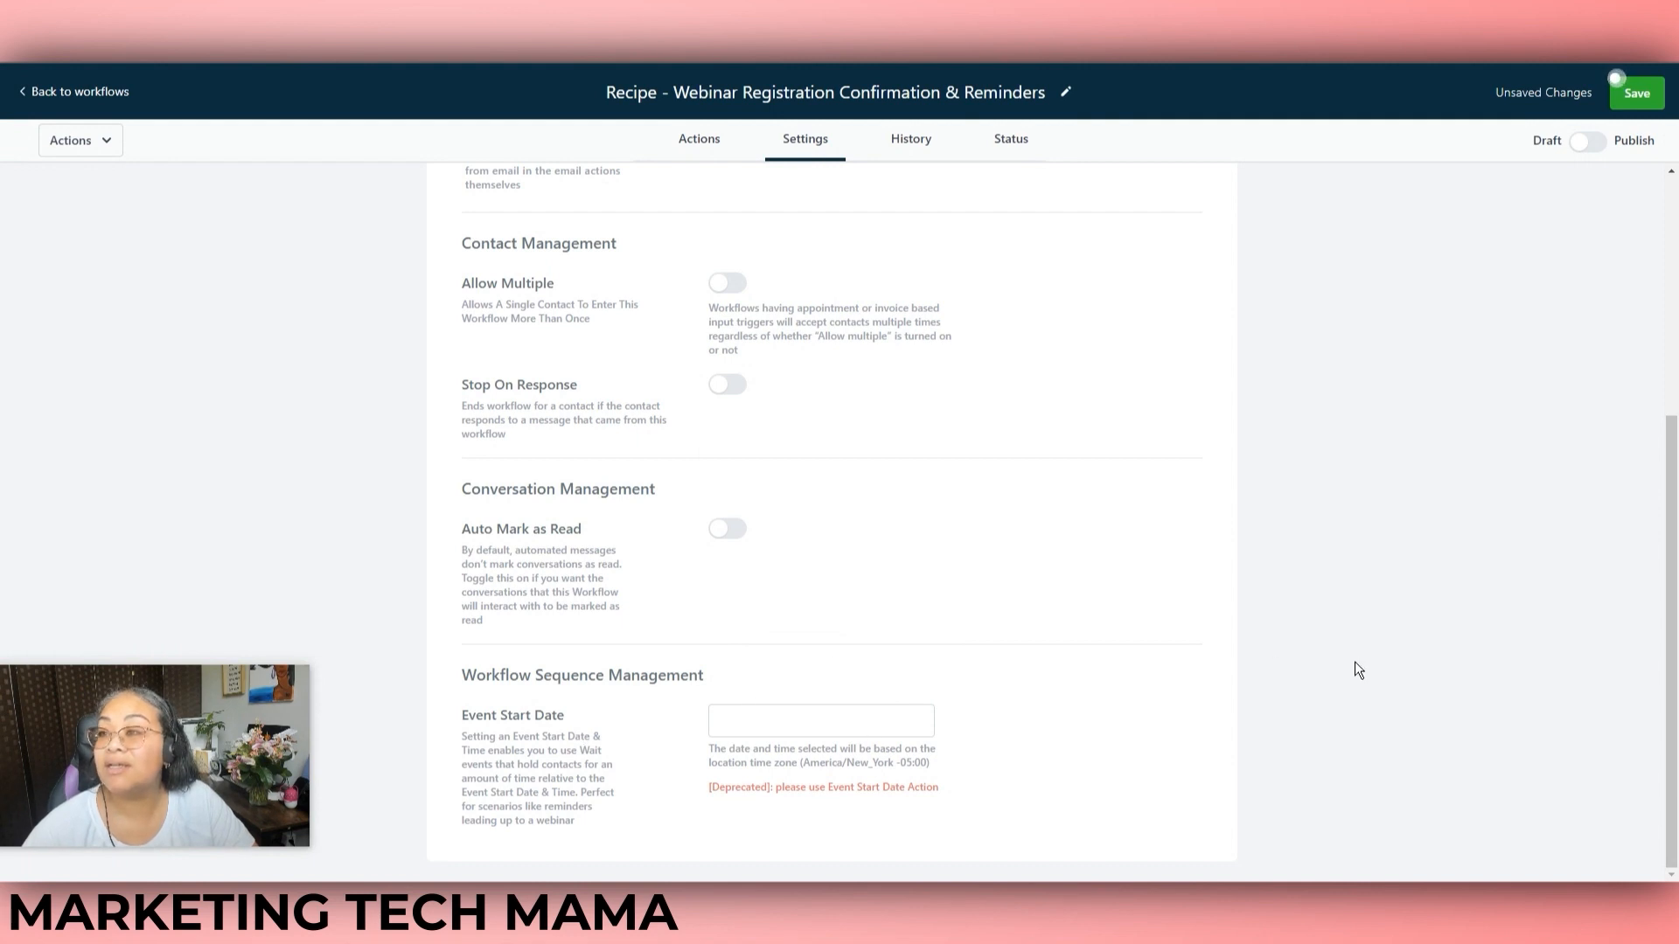
{"action": "scroll", "coordinate": [1355, 664], "scroll_direction": "up", "scroll_amount": 5}
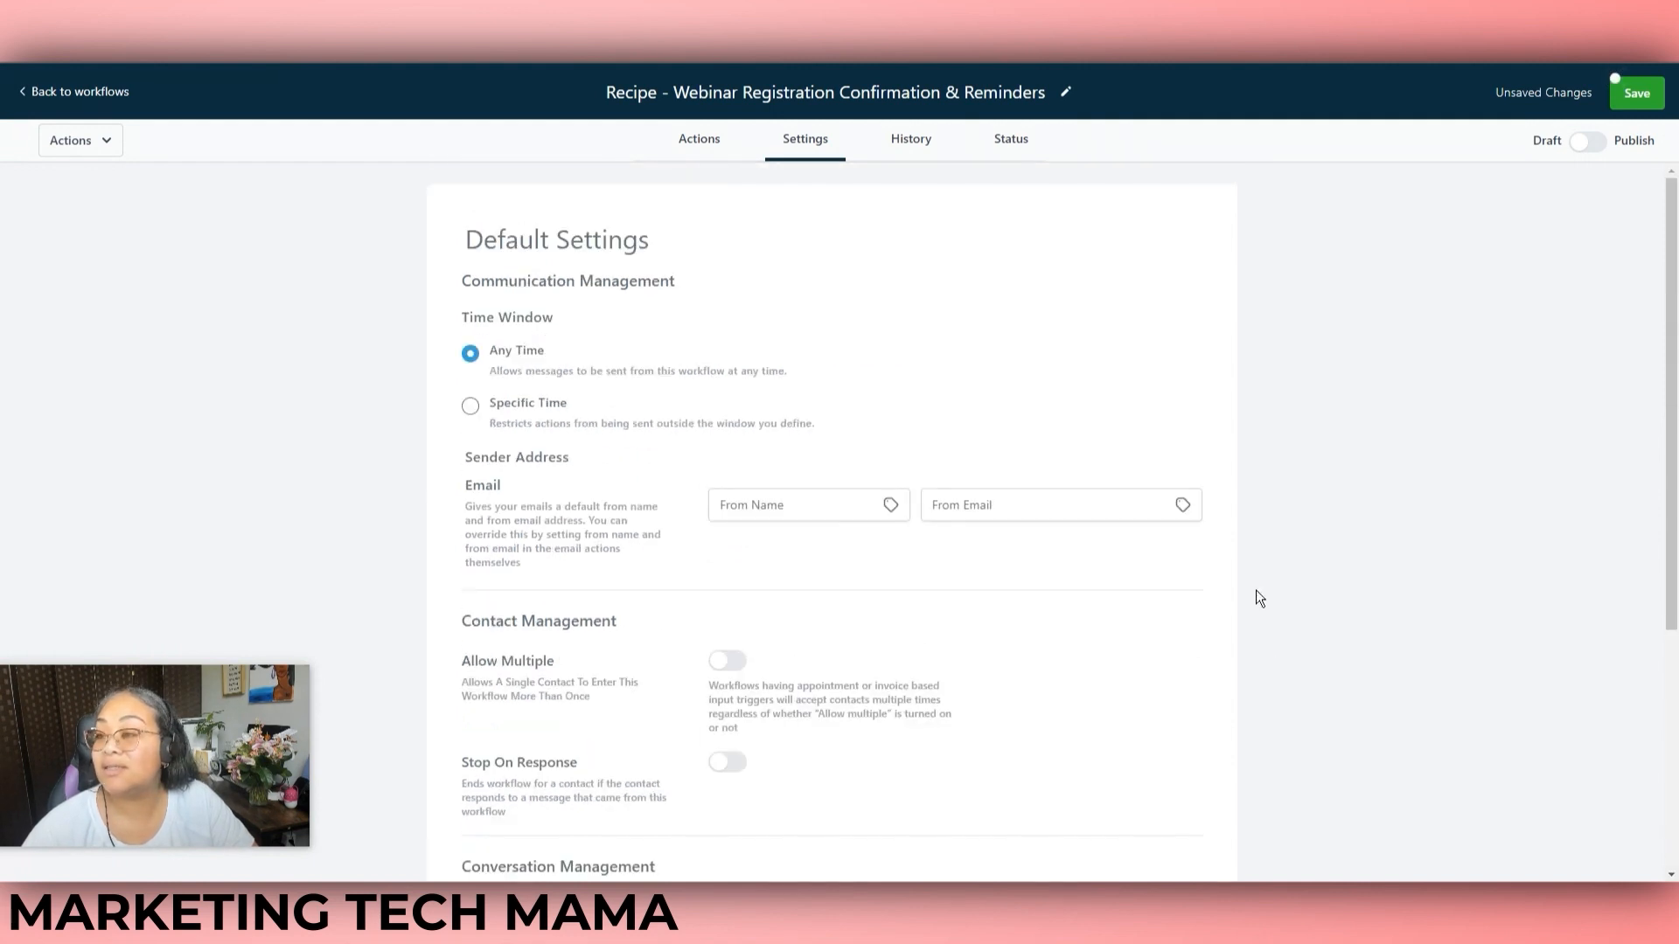
- Review the date range, action type and status filter options in the workflow's history logs
{"action": "left_click", "coordinate": [918, 147]}
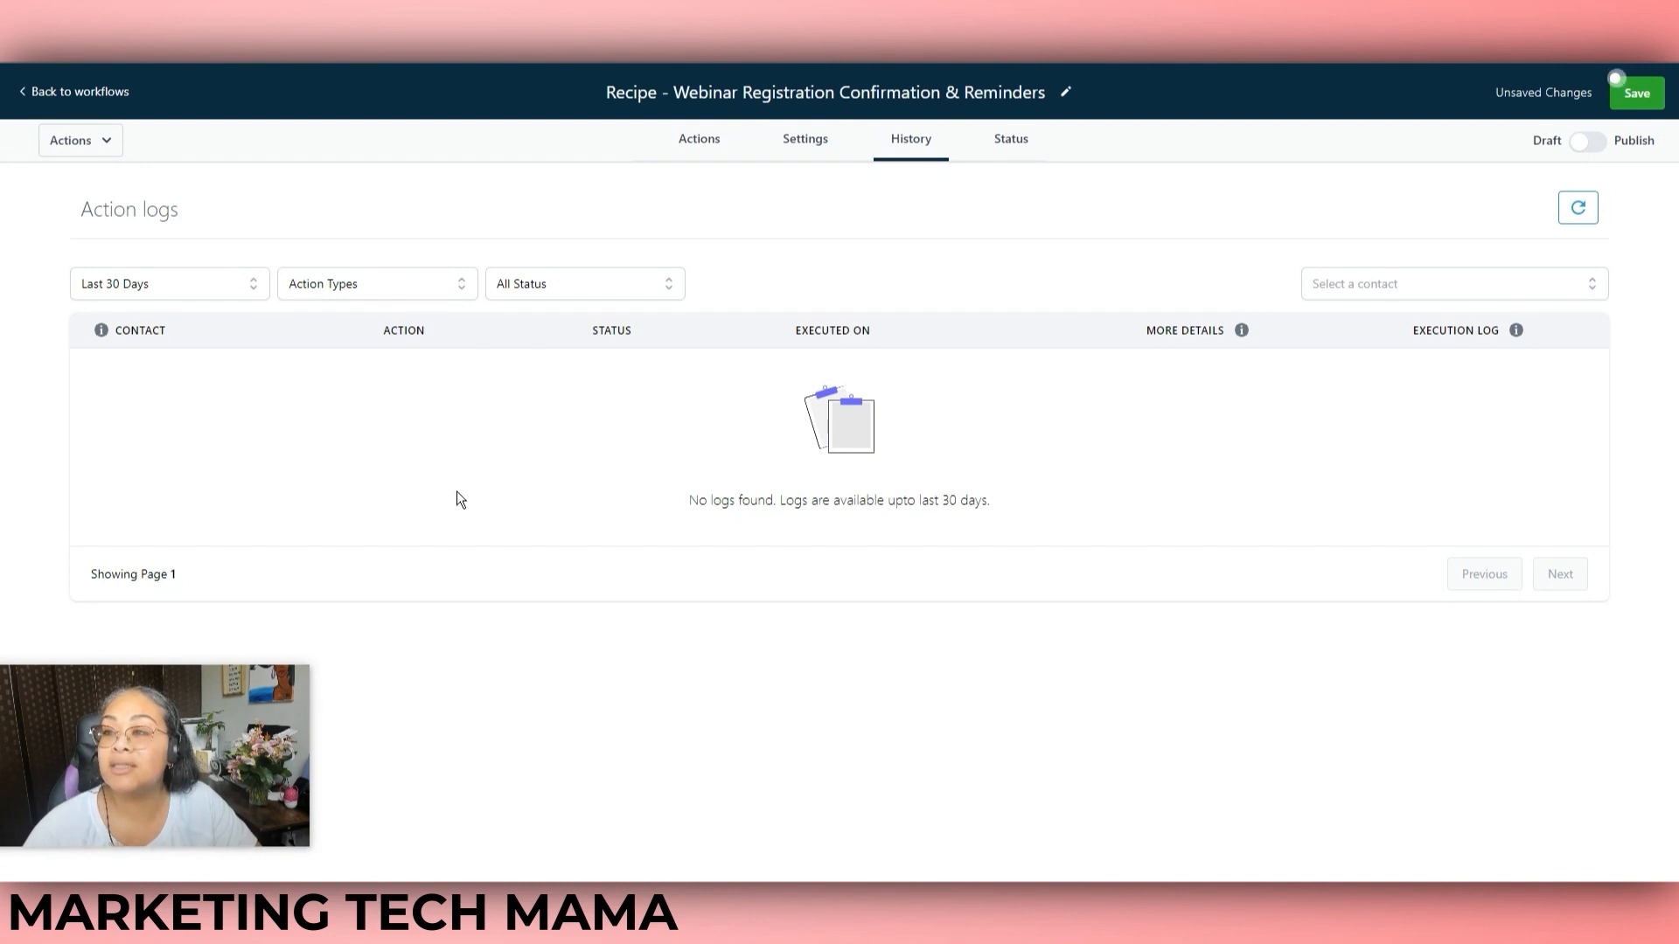
{"action": "left_click", "coordinate": [250, 286]}
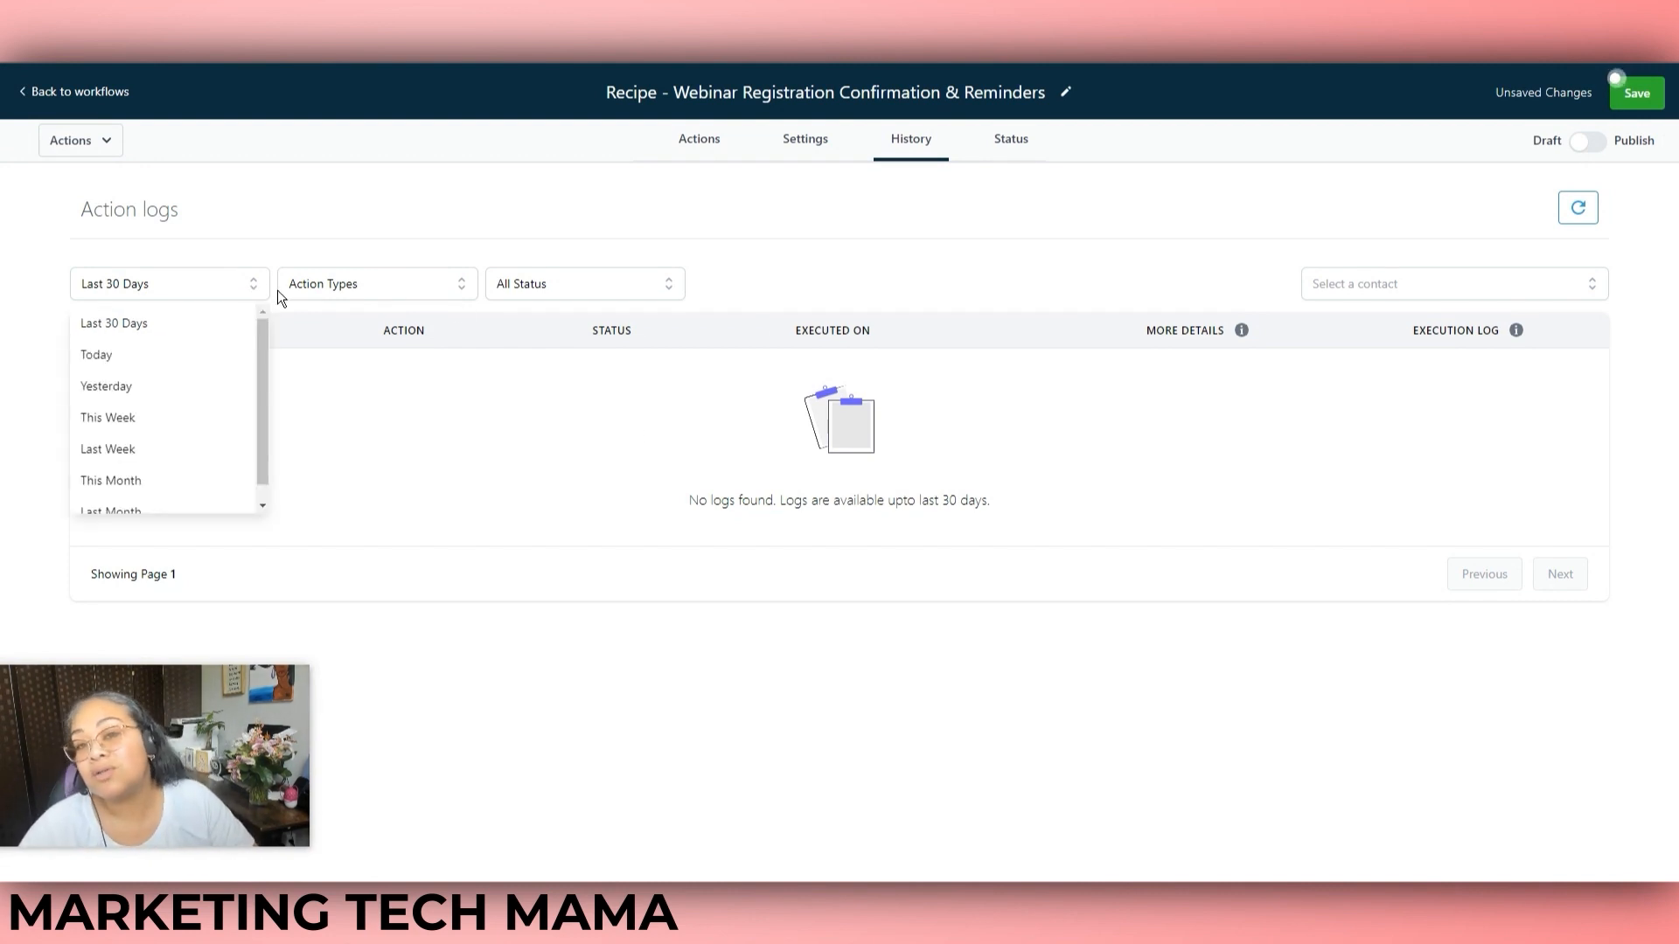
{"action": "left_click", "coordinate": [395, 289]}
{"action": "left_click", "coordinate": [605, 294]}
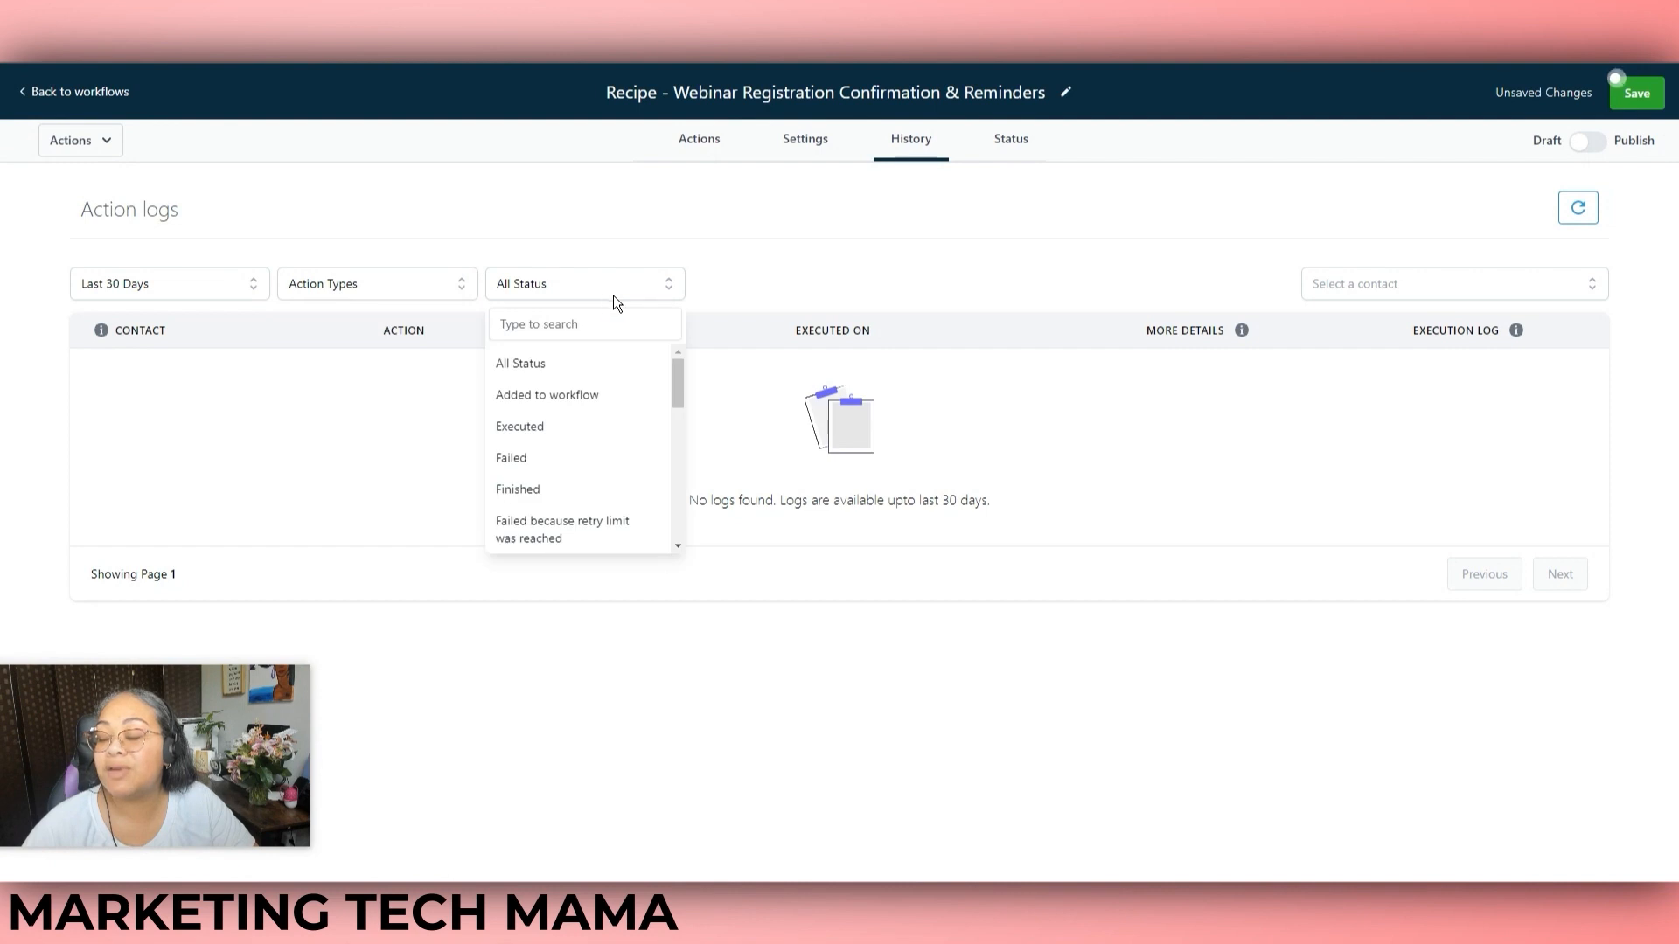
{"action": "left_click", "coordinate": [820, 270]}
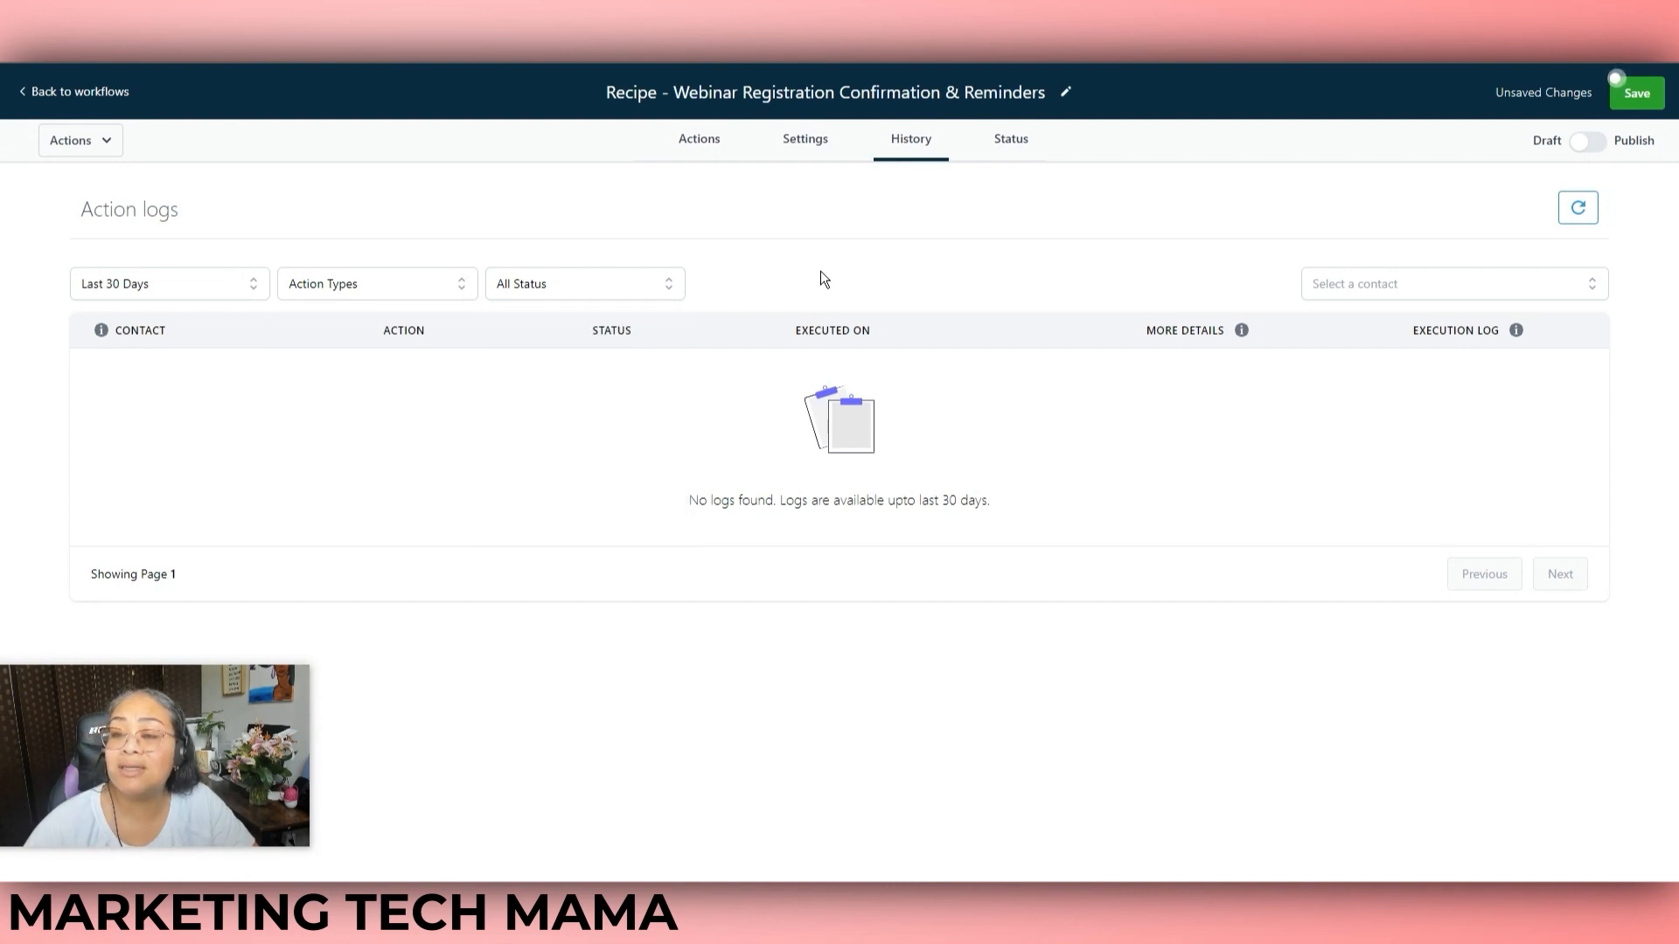
- Check the workflow's current status page, save the workflow and return to the workflows list
{"action": "left_click", "coordinate": [1011, 147]}
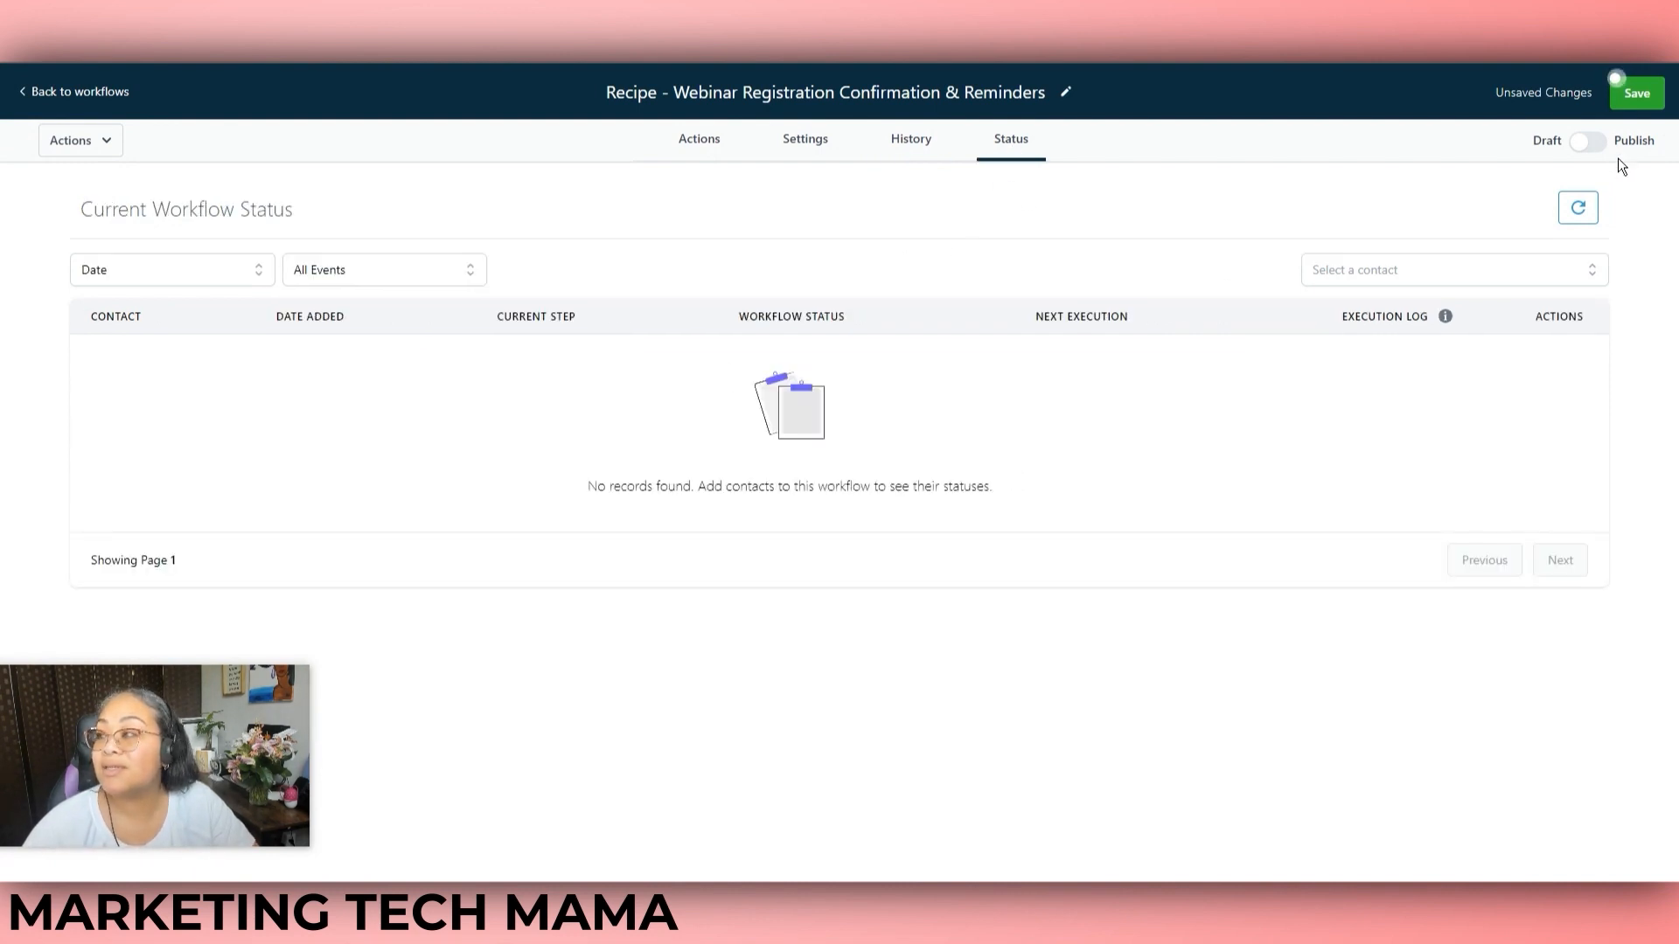
{"action": "left_click", "coordinate": [1630, 91]}
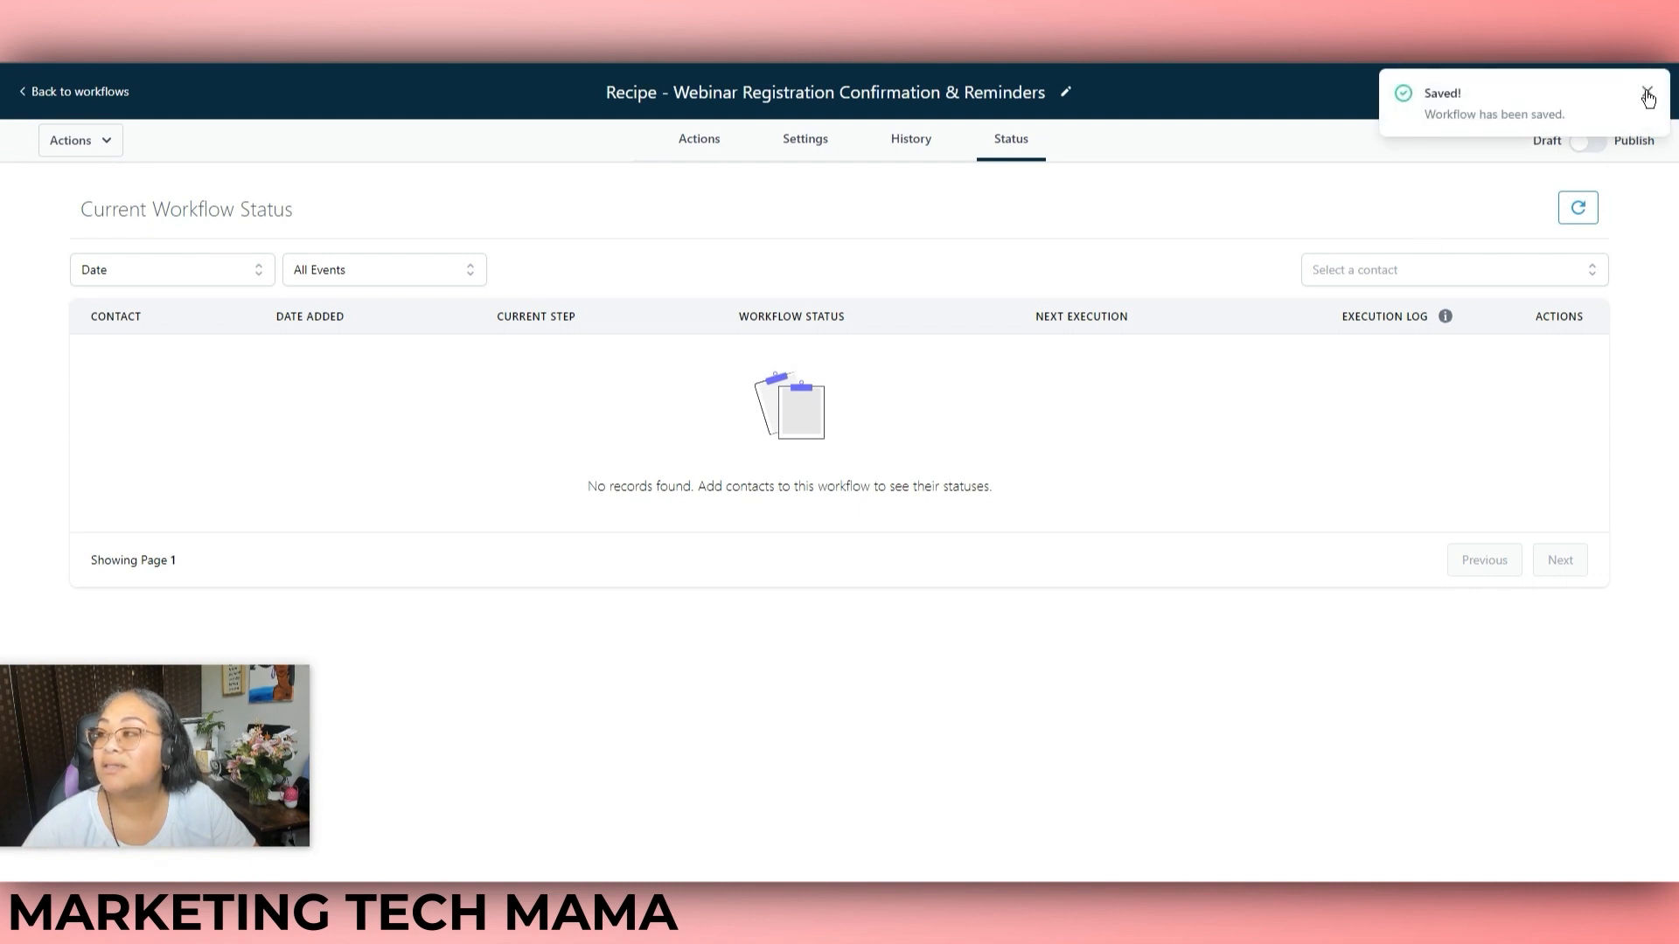
{"action": "left_click", "coordinate": [84, 92]}
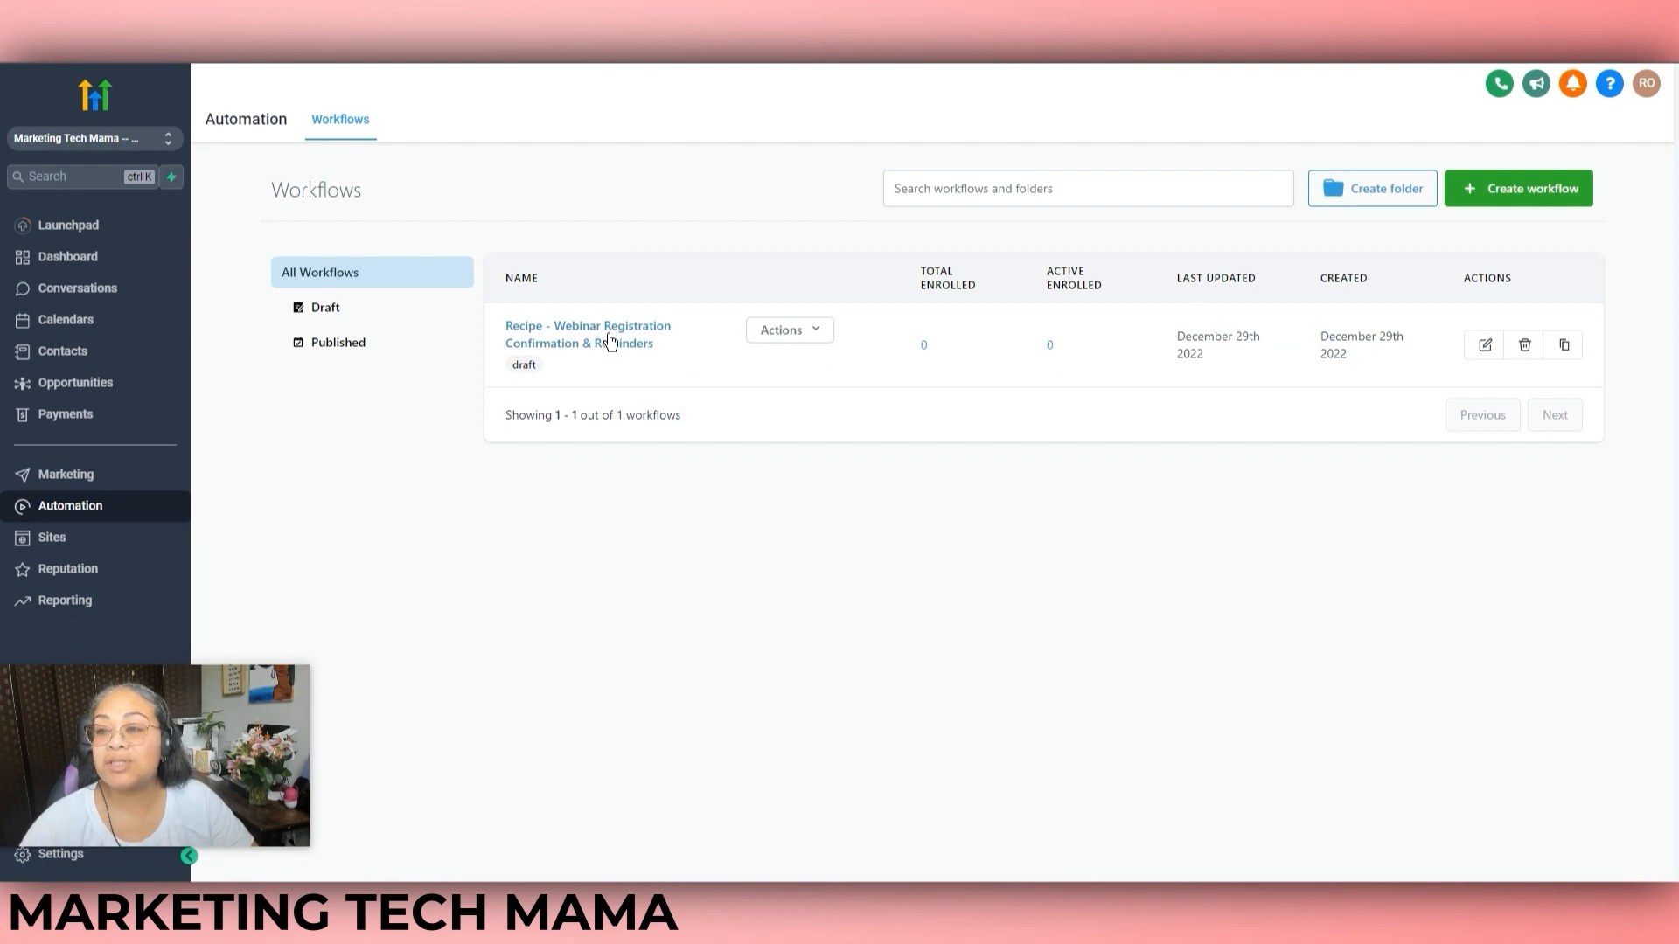
- Create a workflow folder named "Webinar"
{"action": "left_click", "coordinate": [1365, 200]}
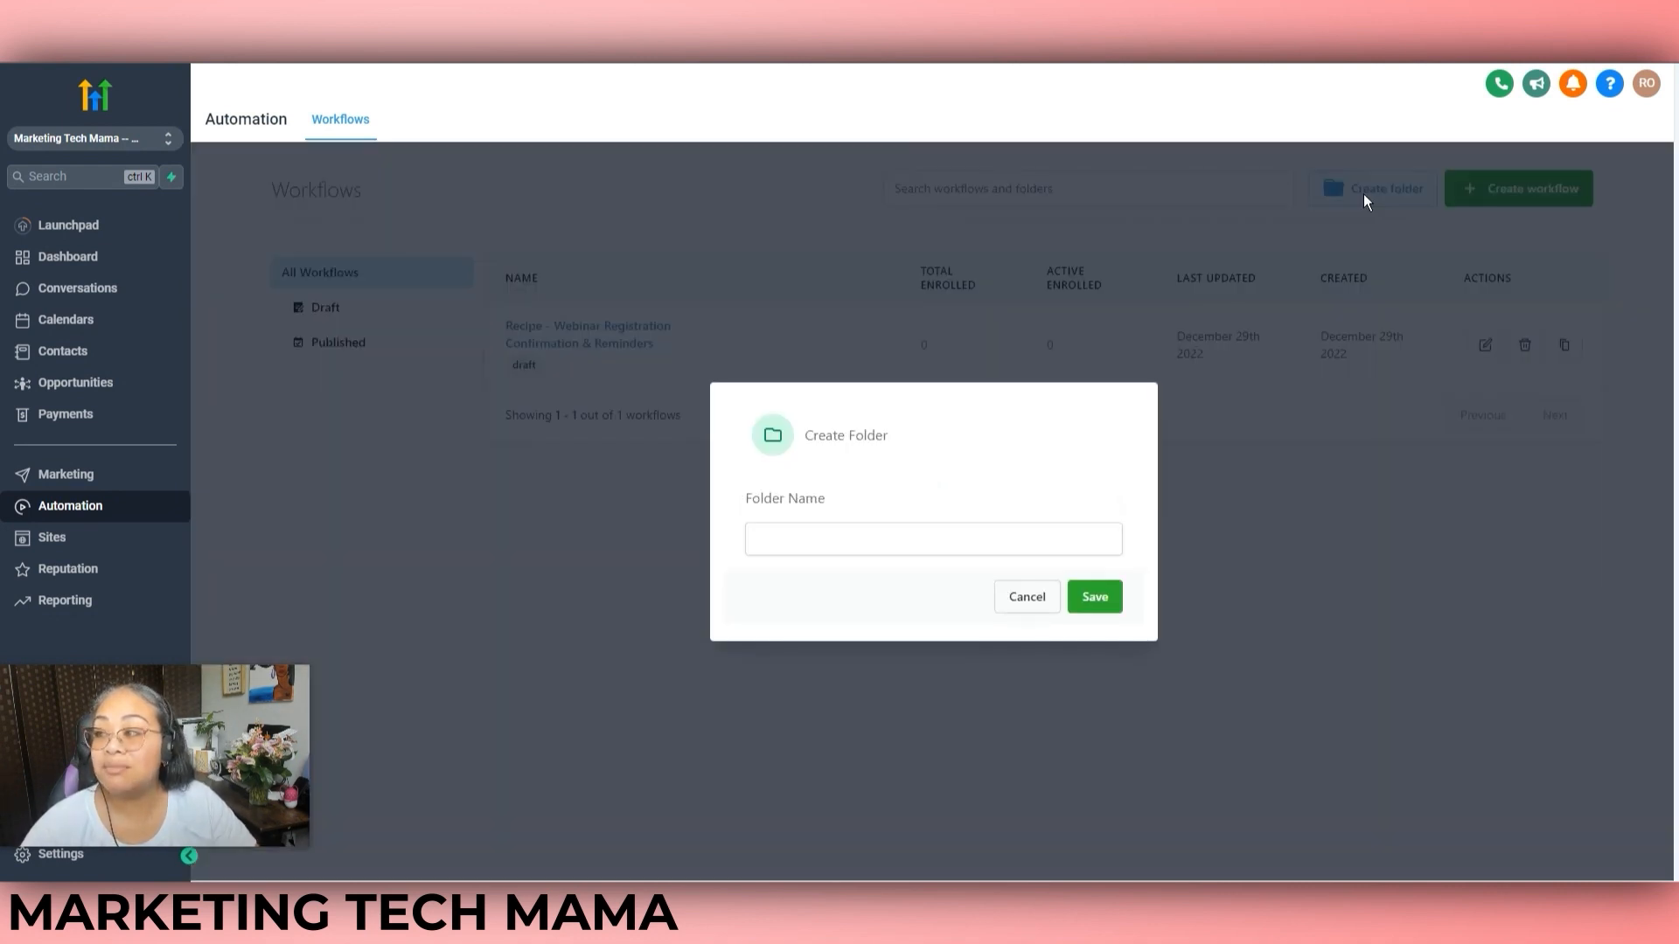
{"action": "left_click", "coordinate": [1027, 601]}
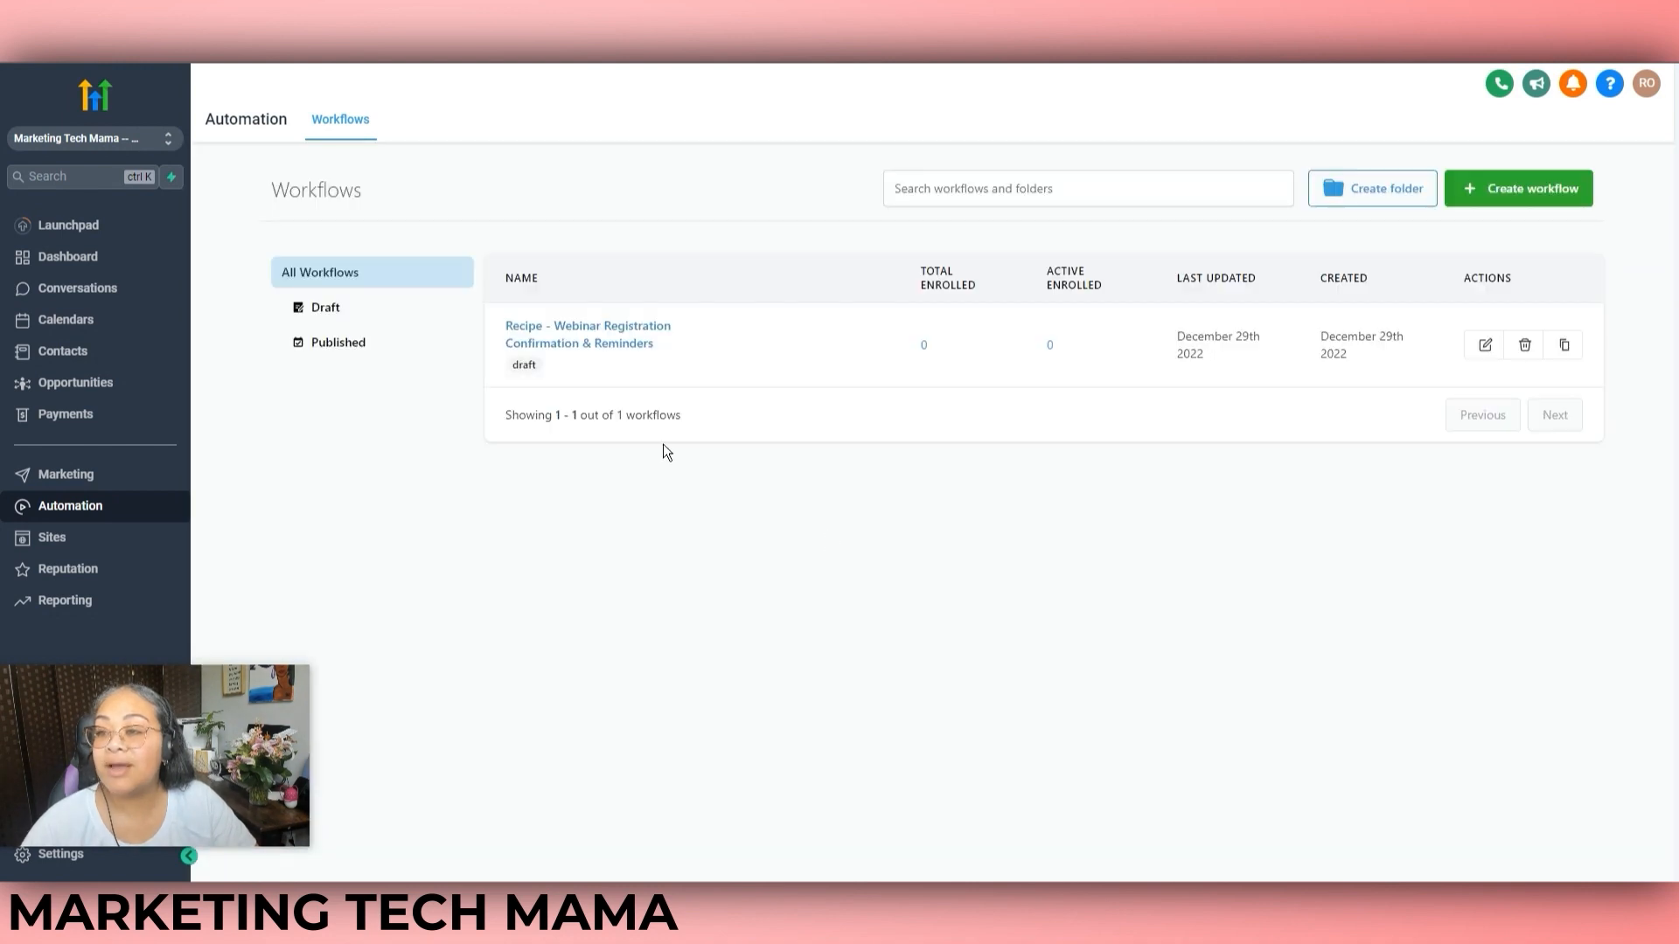
{"action": "left_click", "coordinate": [1351, 189]}
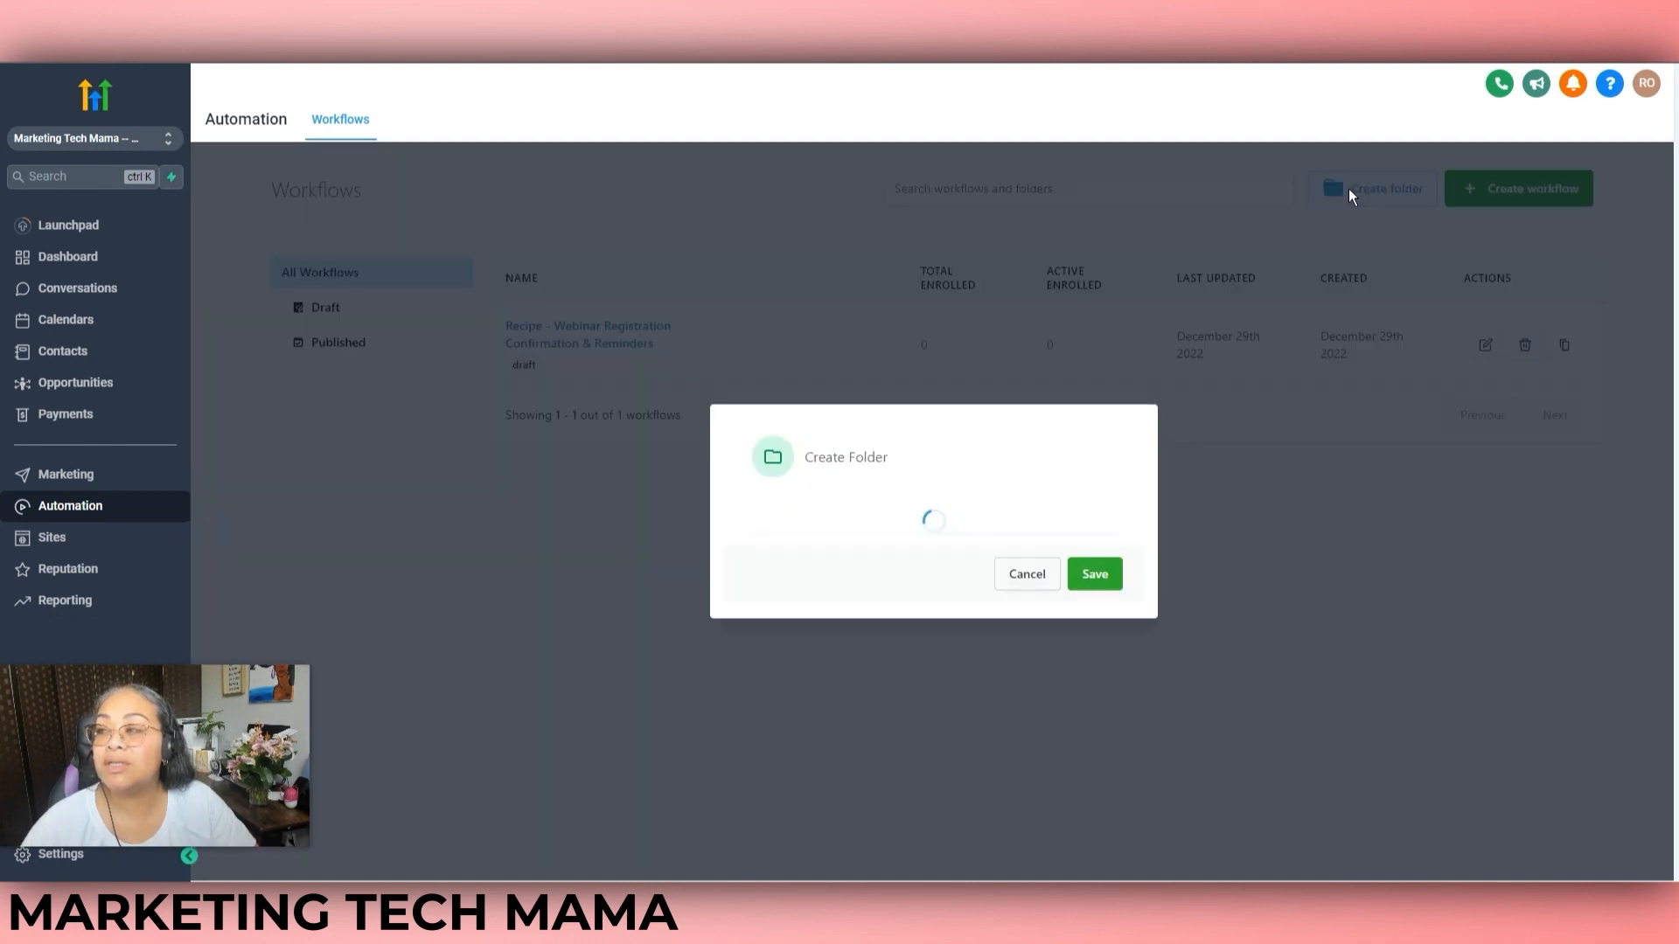
{"action": "left_click", "coordinate": [815, 538]}
{"action": "type", "text": "Webinar"}
{"action": "left_click", "coordinate": [1092, 598]}
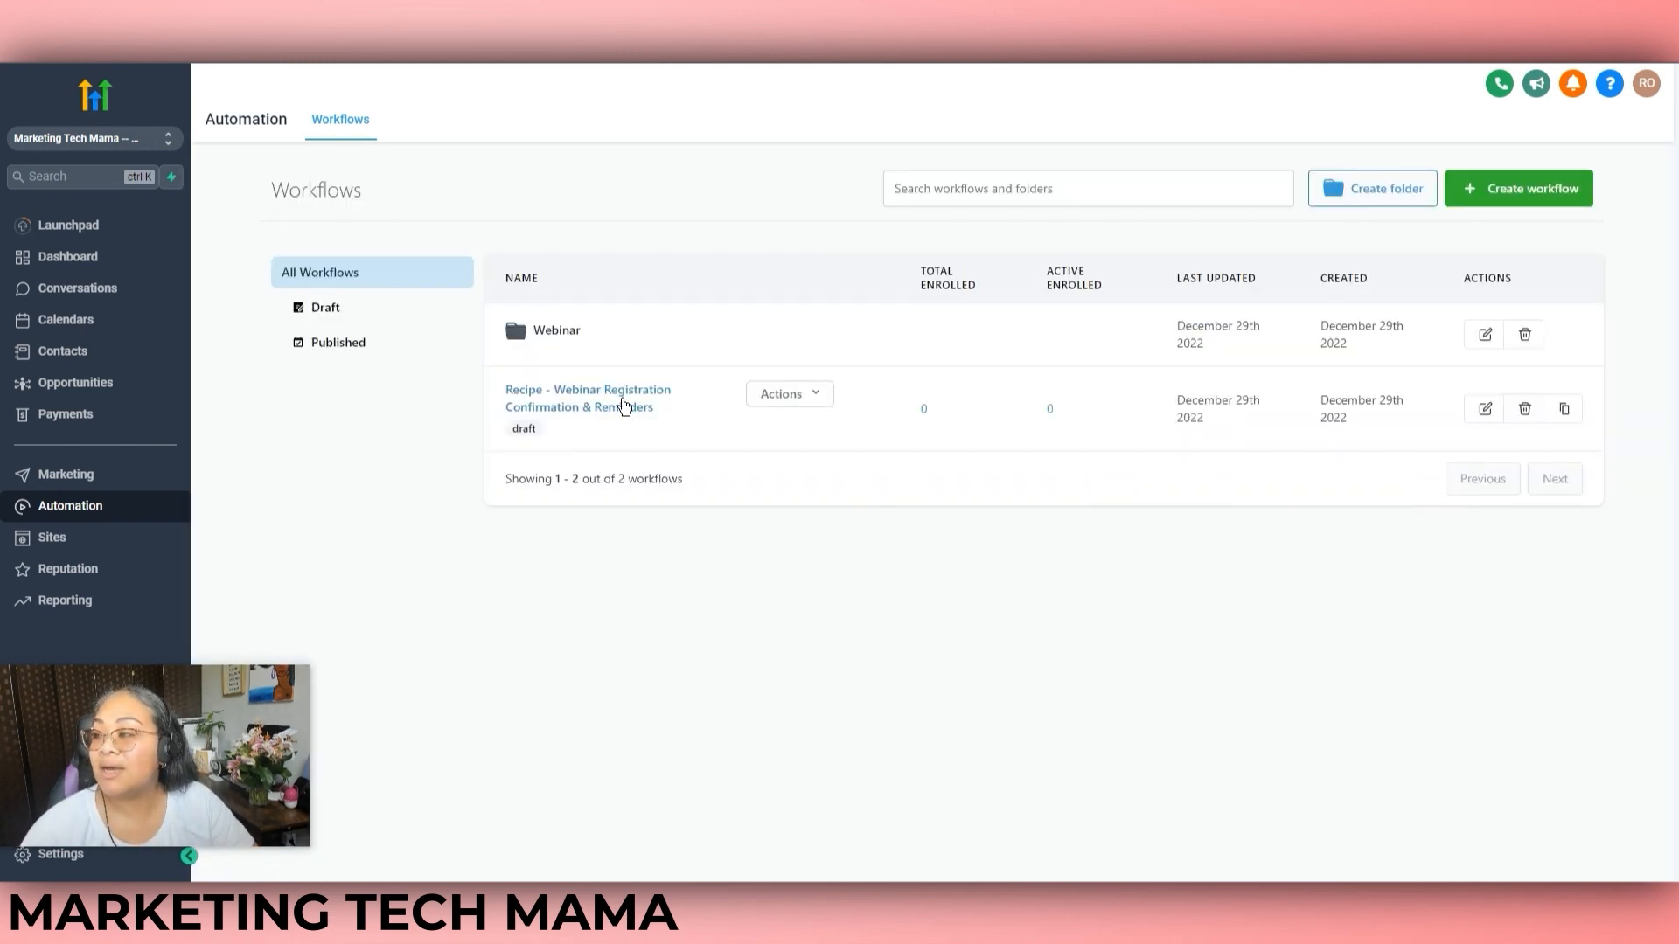
- Reopen the webinar registration workflow to look through its default settings and available workflow actions, and return to the workflows list
{"action": "left_click", "coordinate": [1485, 408]}
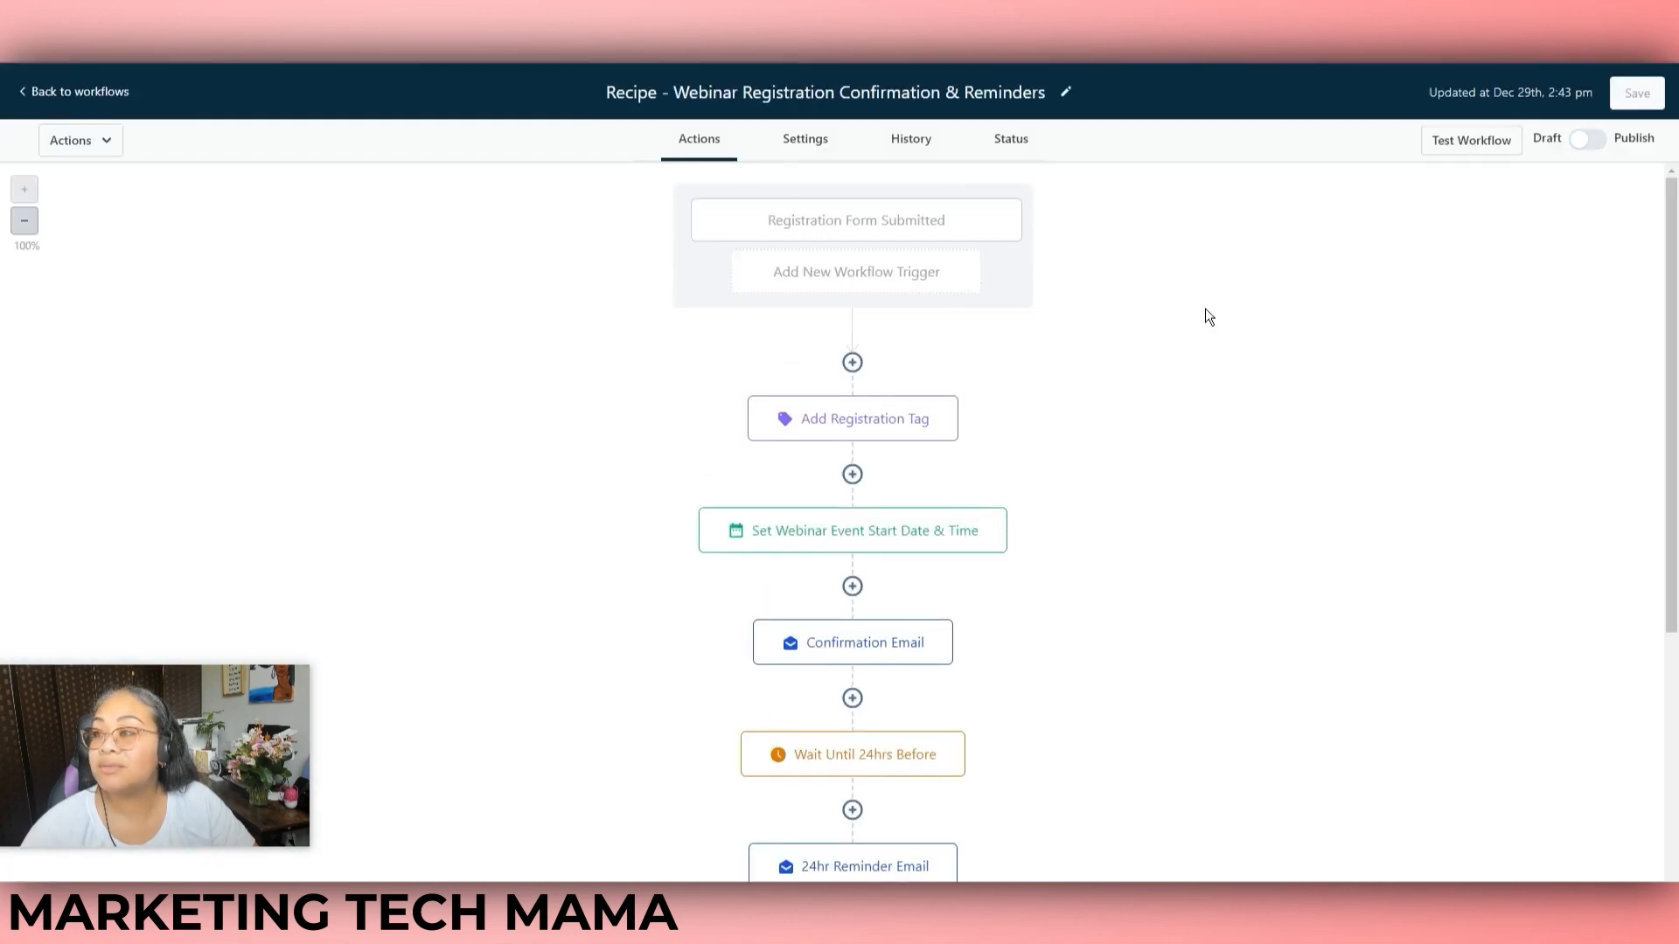
{"action": "left_click", "coordinate": [824, 142]}
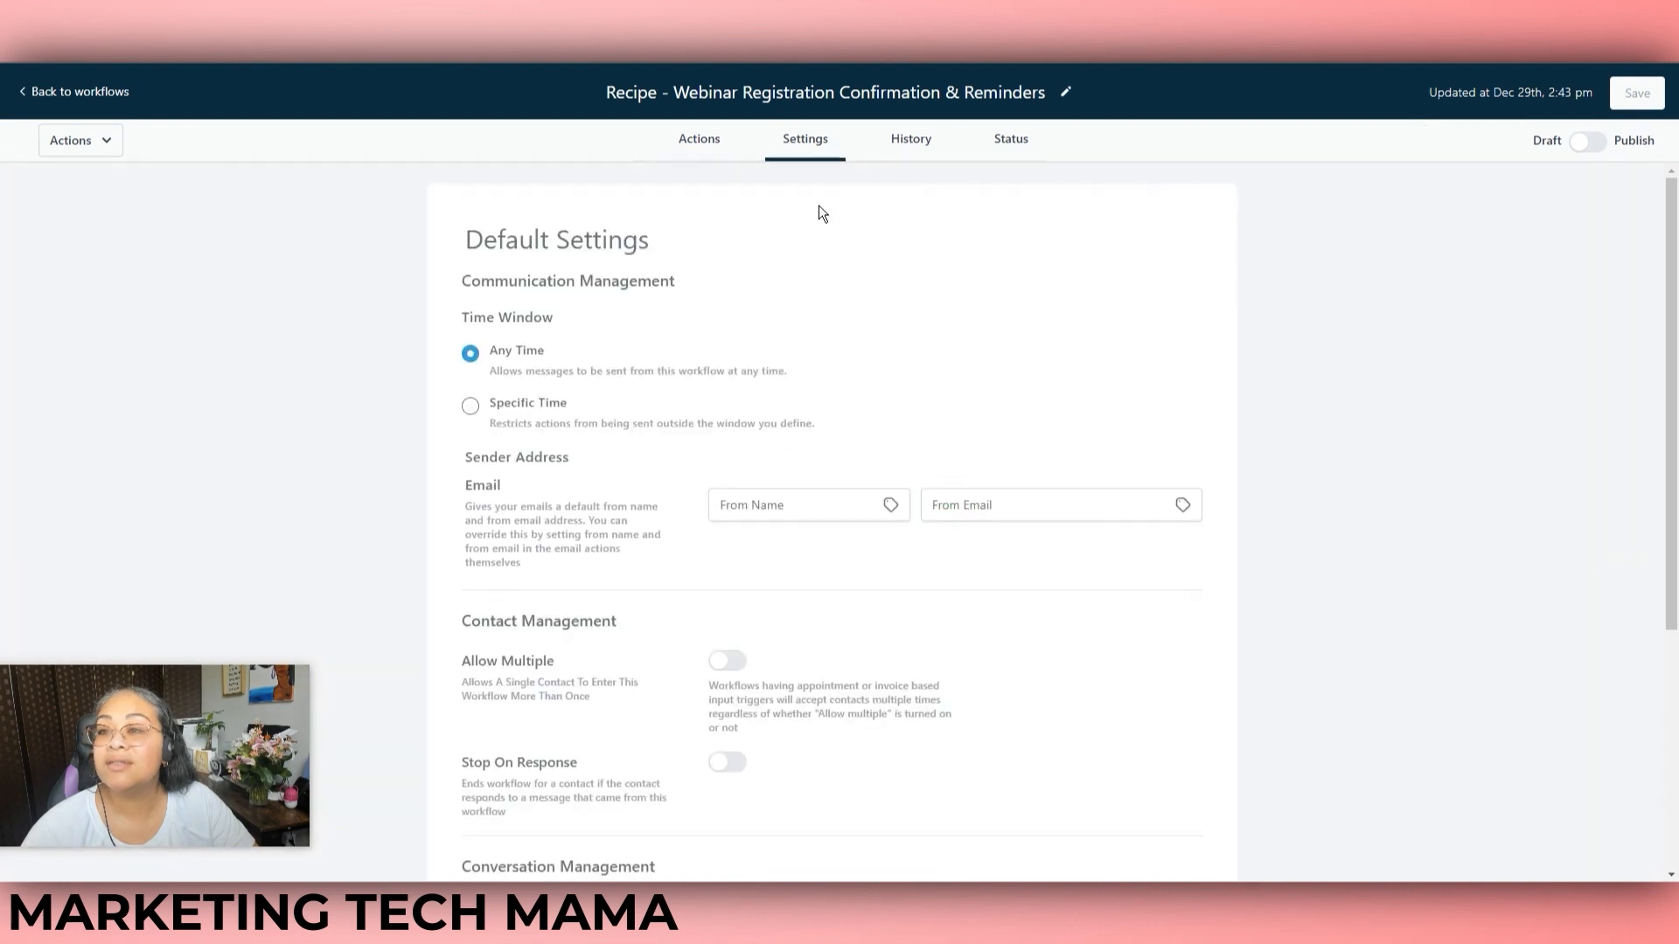
{"action": "scroll", "coordinate": [1325, 495], "scroll_direction": "down", "scroll_amount": 4}
{"action": "scroll", "coordinate": [1324, 495], "scroll_direction": "up", "scroll_amount": 4}
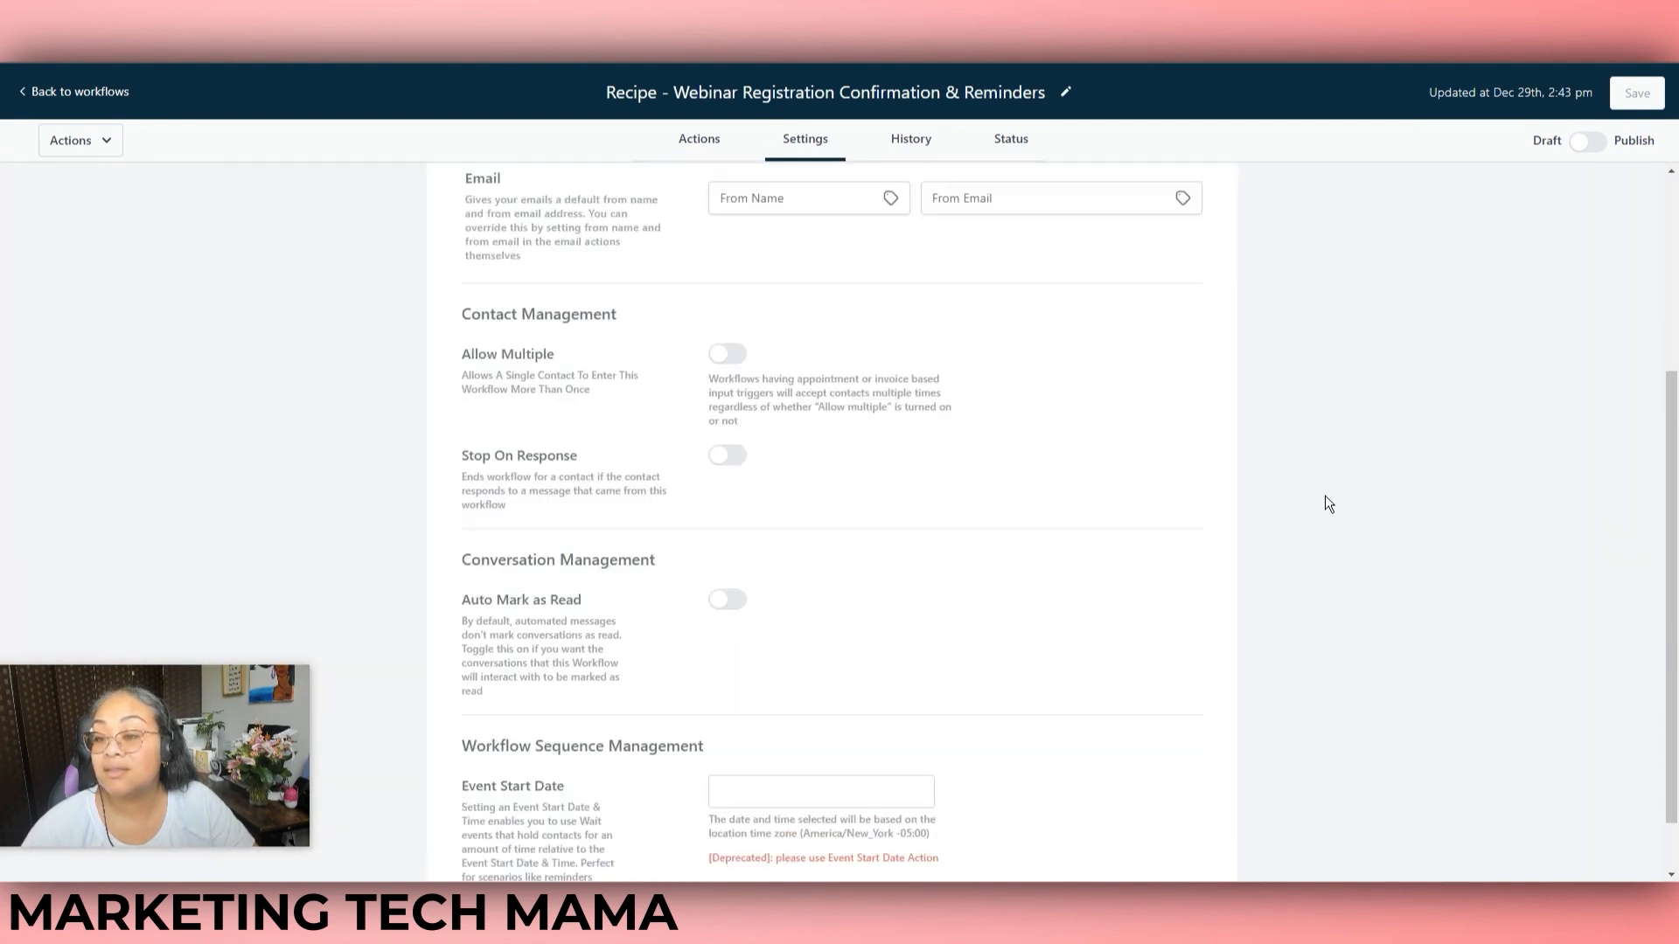
{"action": "left_click", "coordinate": [109, 141]}
{"action": "left_click", "coordinate": [35, 95]}
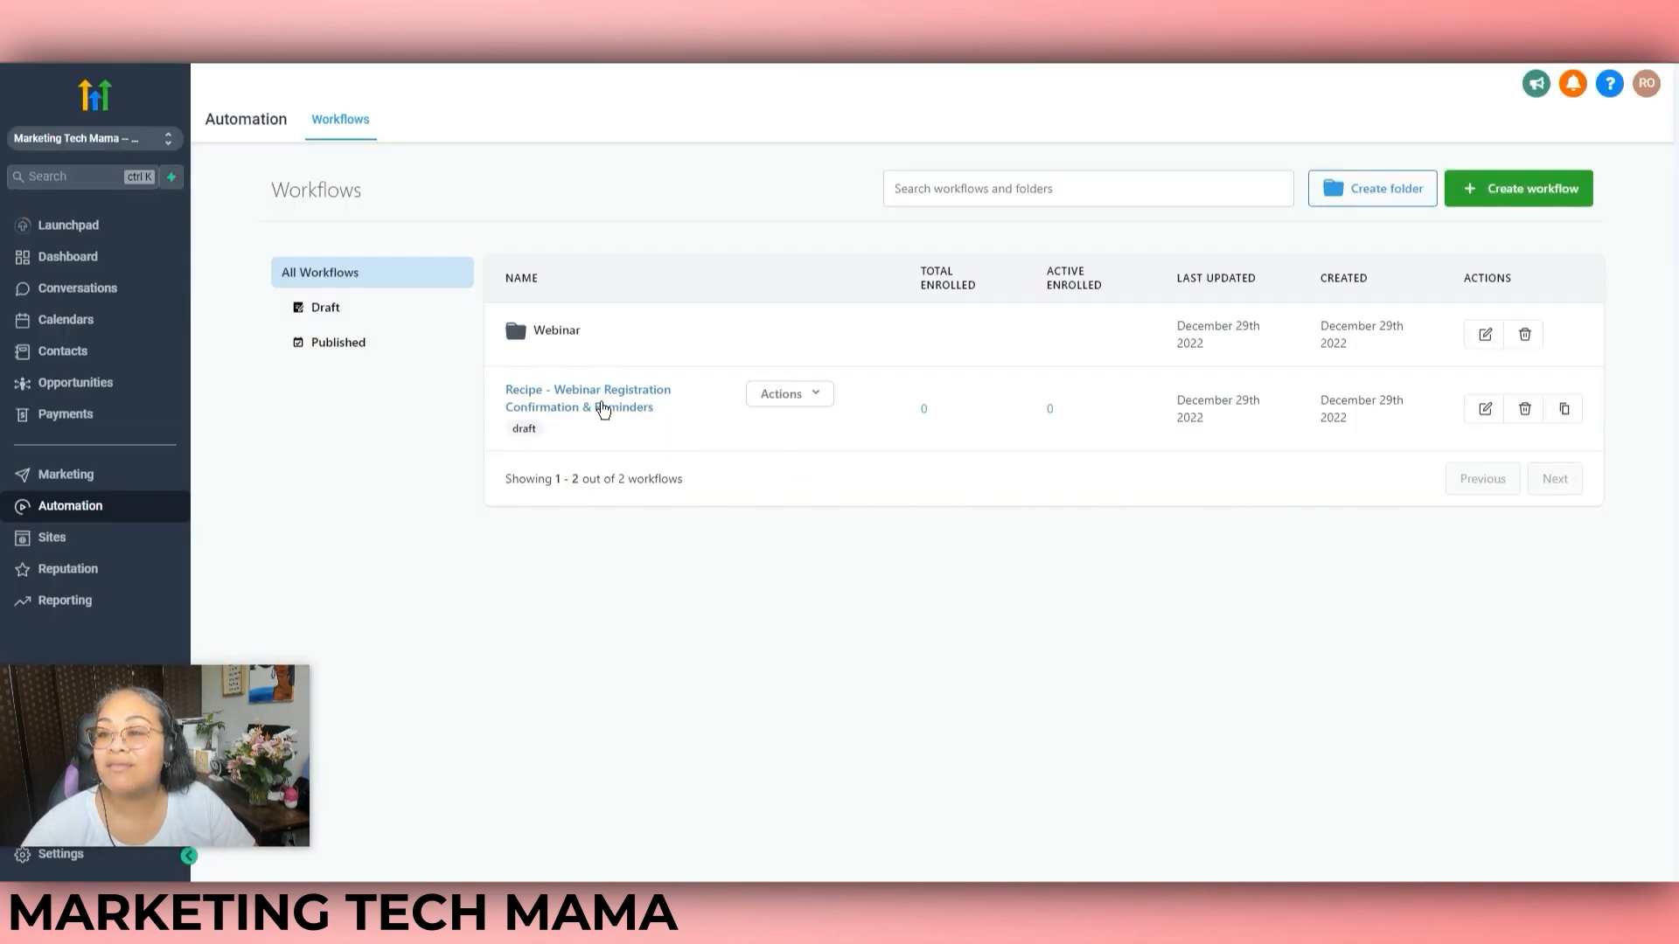
- Move the Recipe - Webinar Registration Confirmation & Reminders workflow into the Webinar folder
{"action": "left_click", "coordinate": [826, 400]}
{"action": "left_click", "coordinate": [740, 387]}
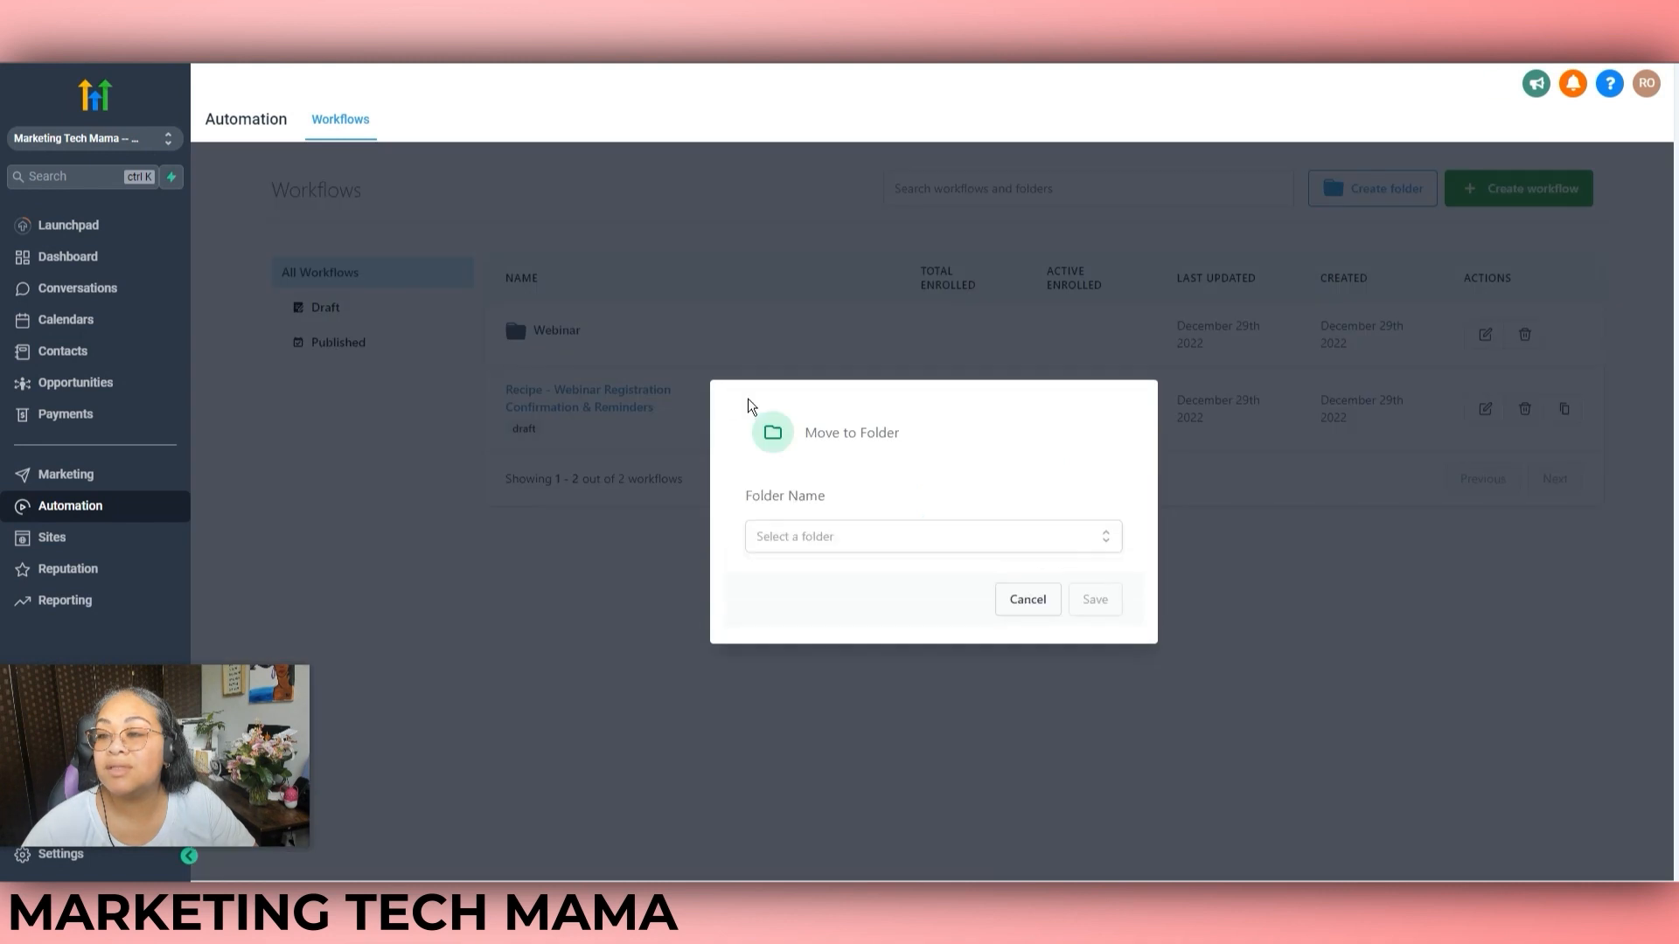
{"action": "left_click", "coordinate": [967, 541]}
{"action": "left_click", "coordinate": [921, 598]}
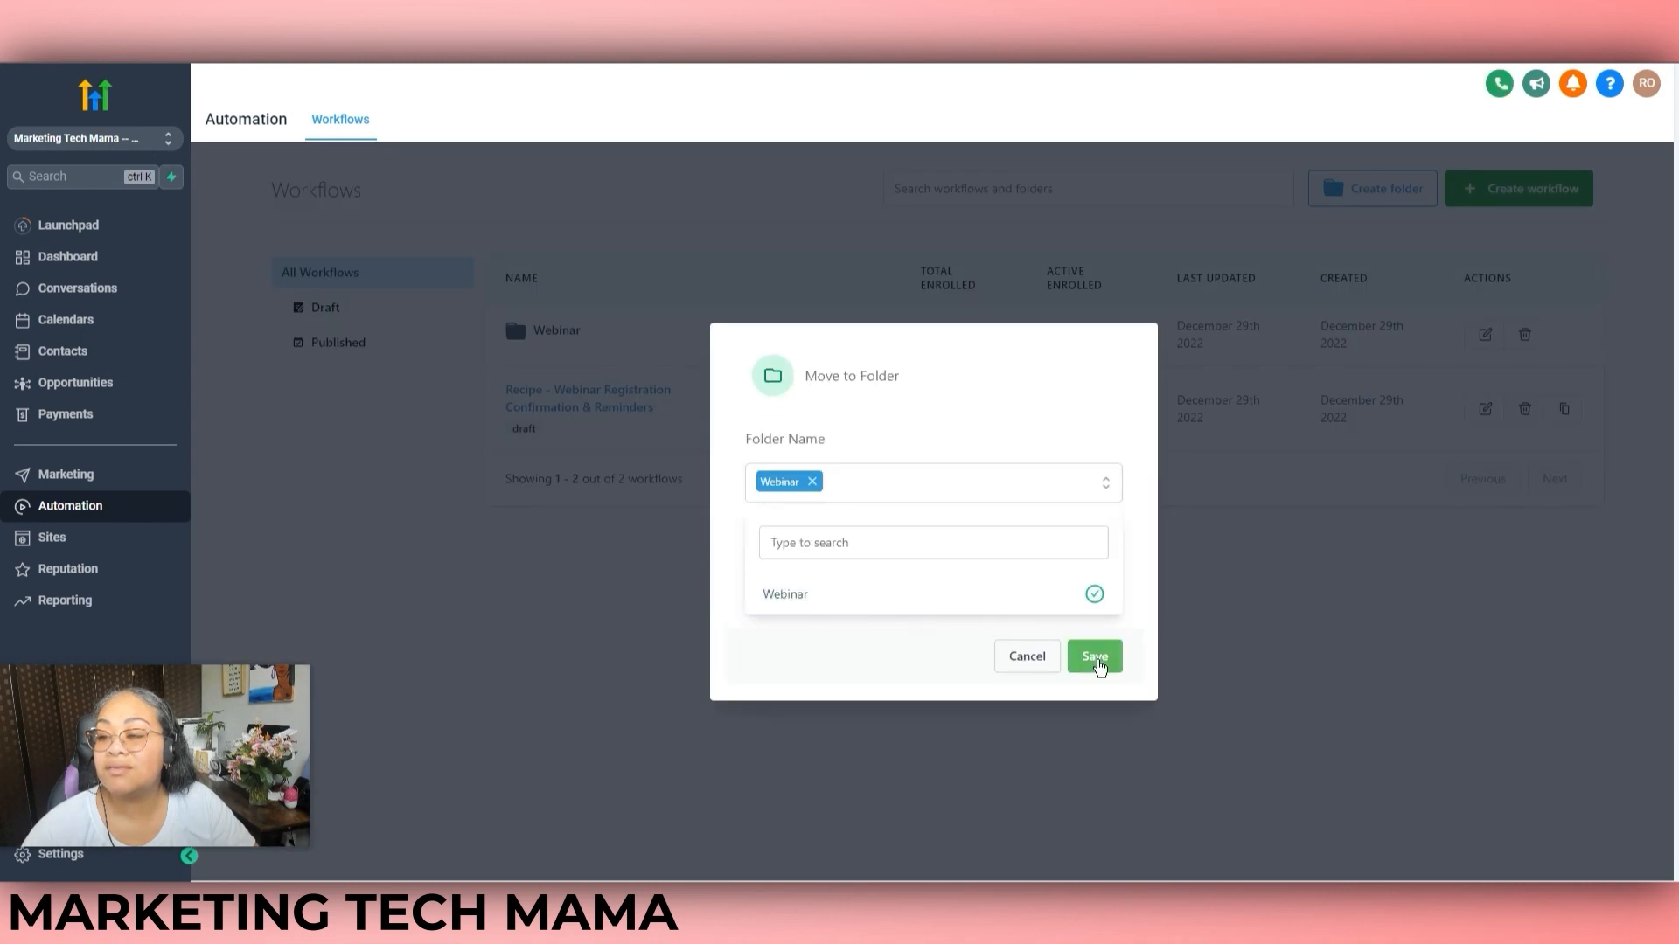
{"action": "left_click", "coordinate": [1095, 652]}
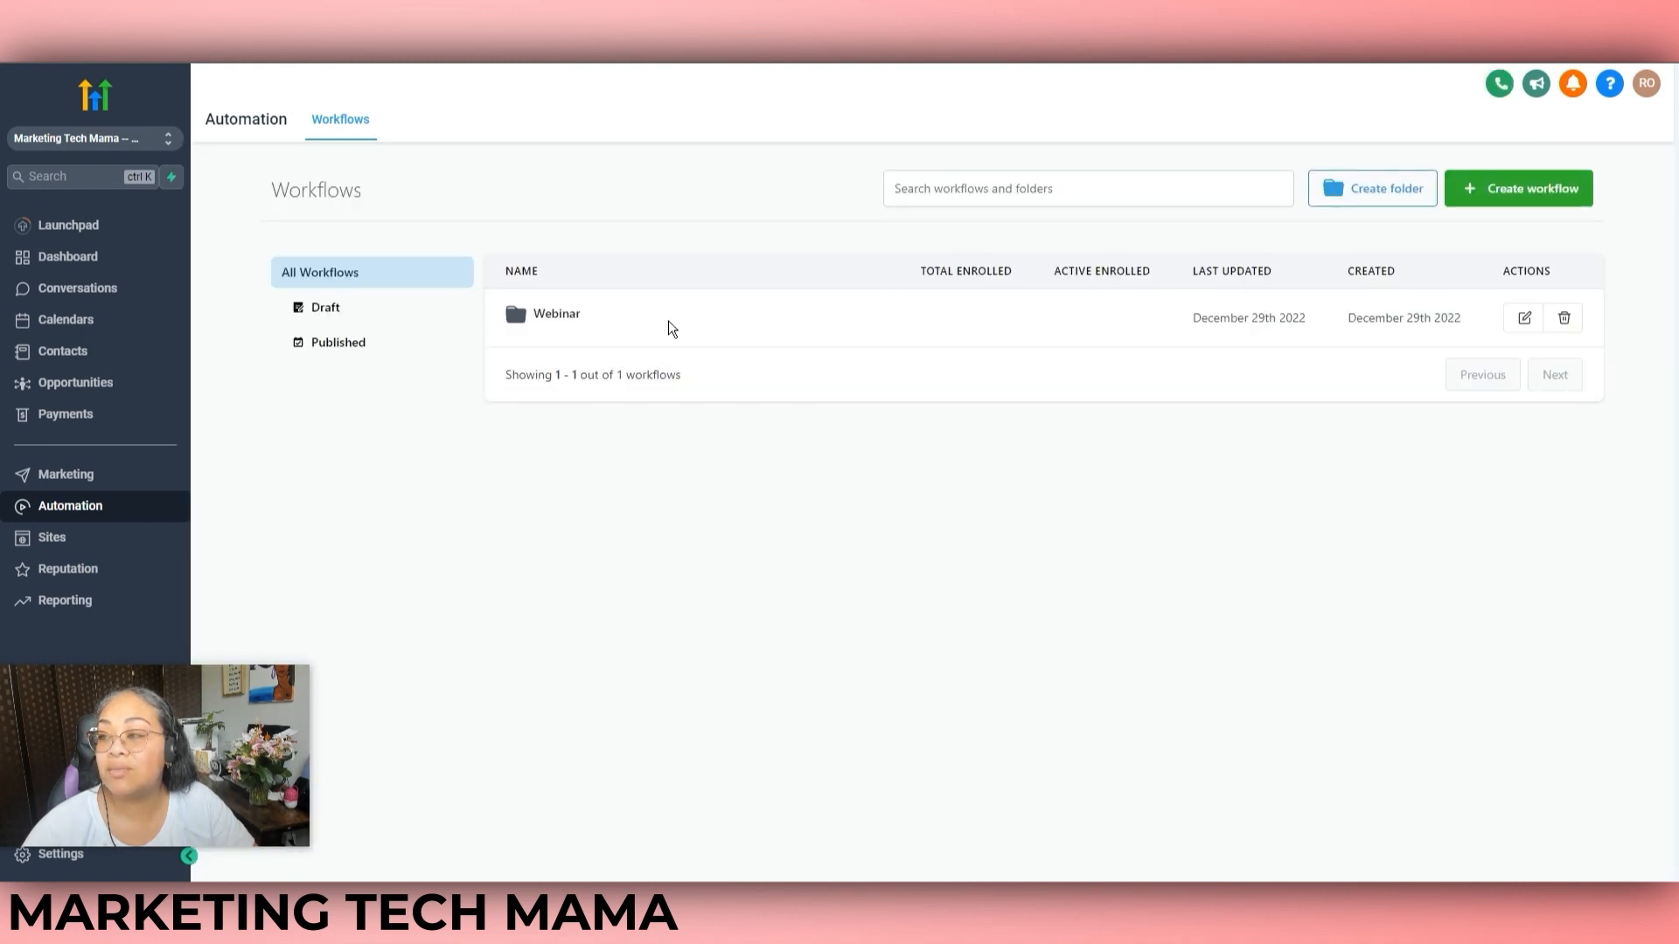
- Open the Webinar folder to check the workflow stored in it
{"action": "left_click", "coordinate": [560, 316]}
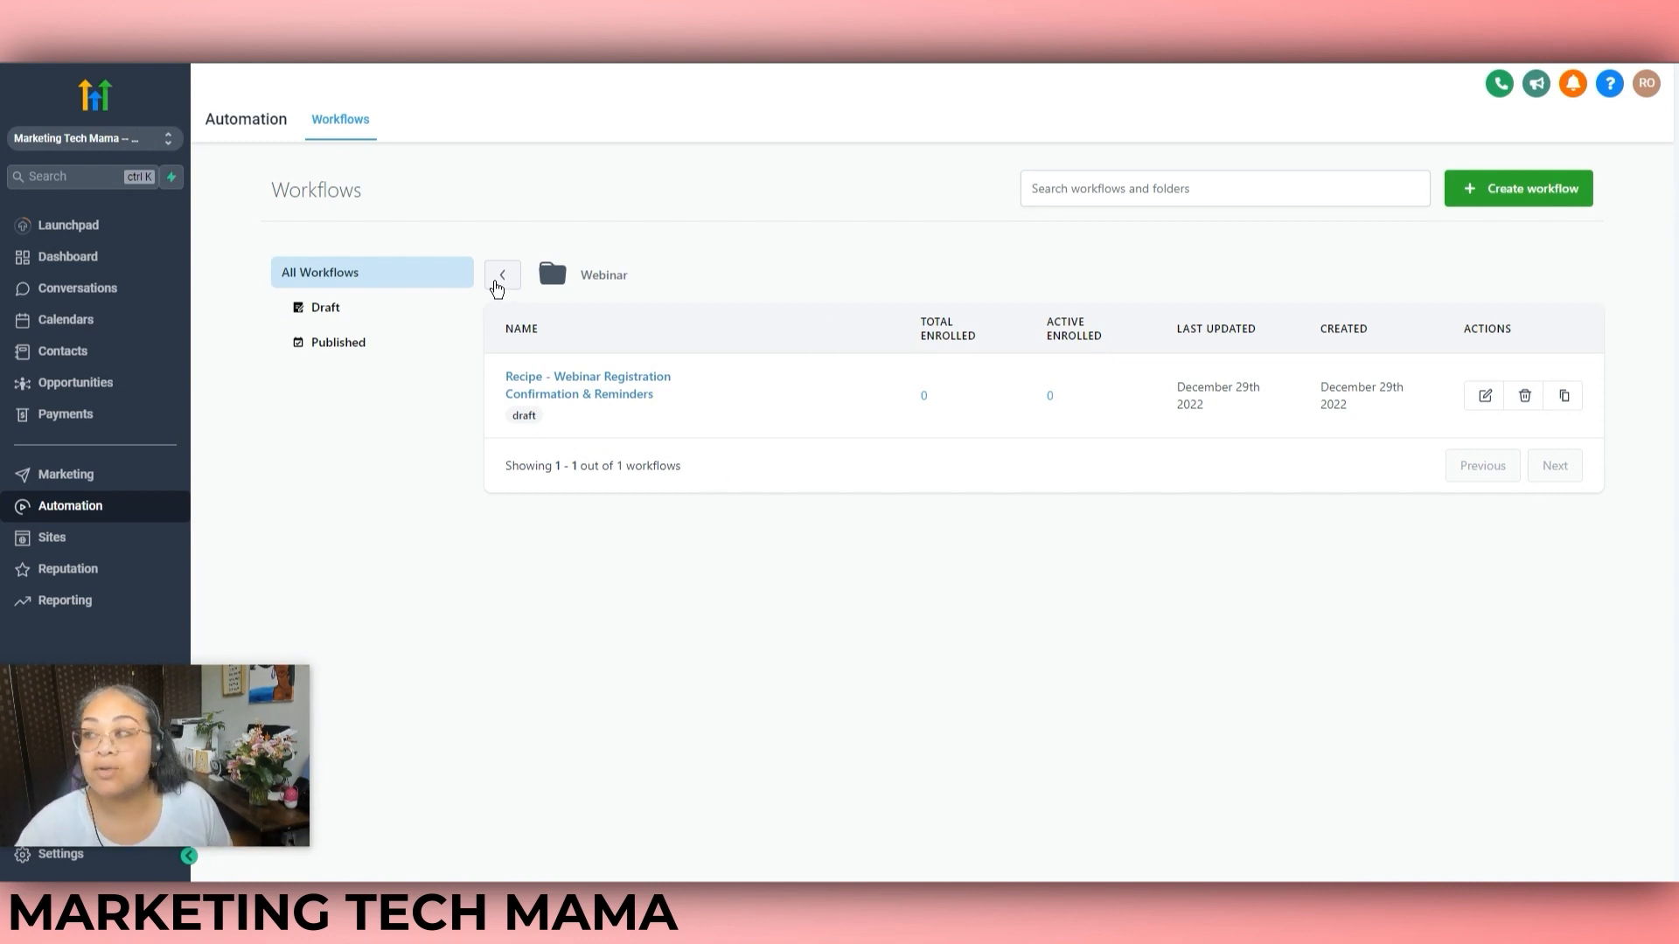
{"action": "left_click", "coordinate": [502, 275]}
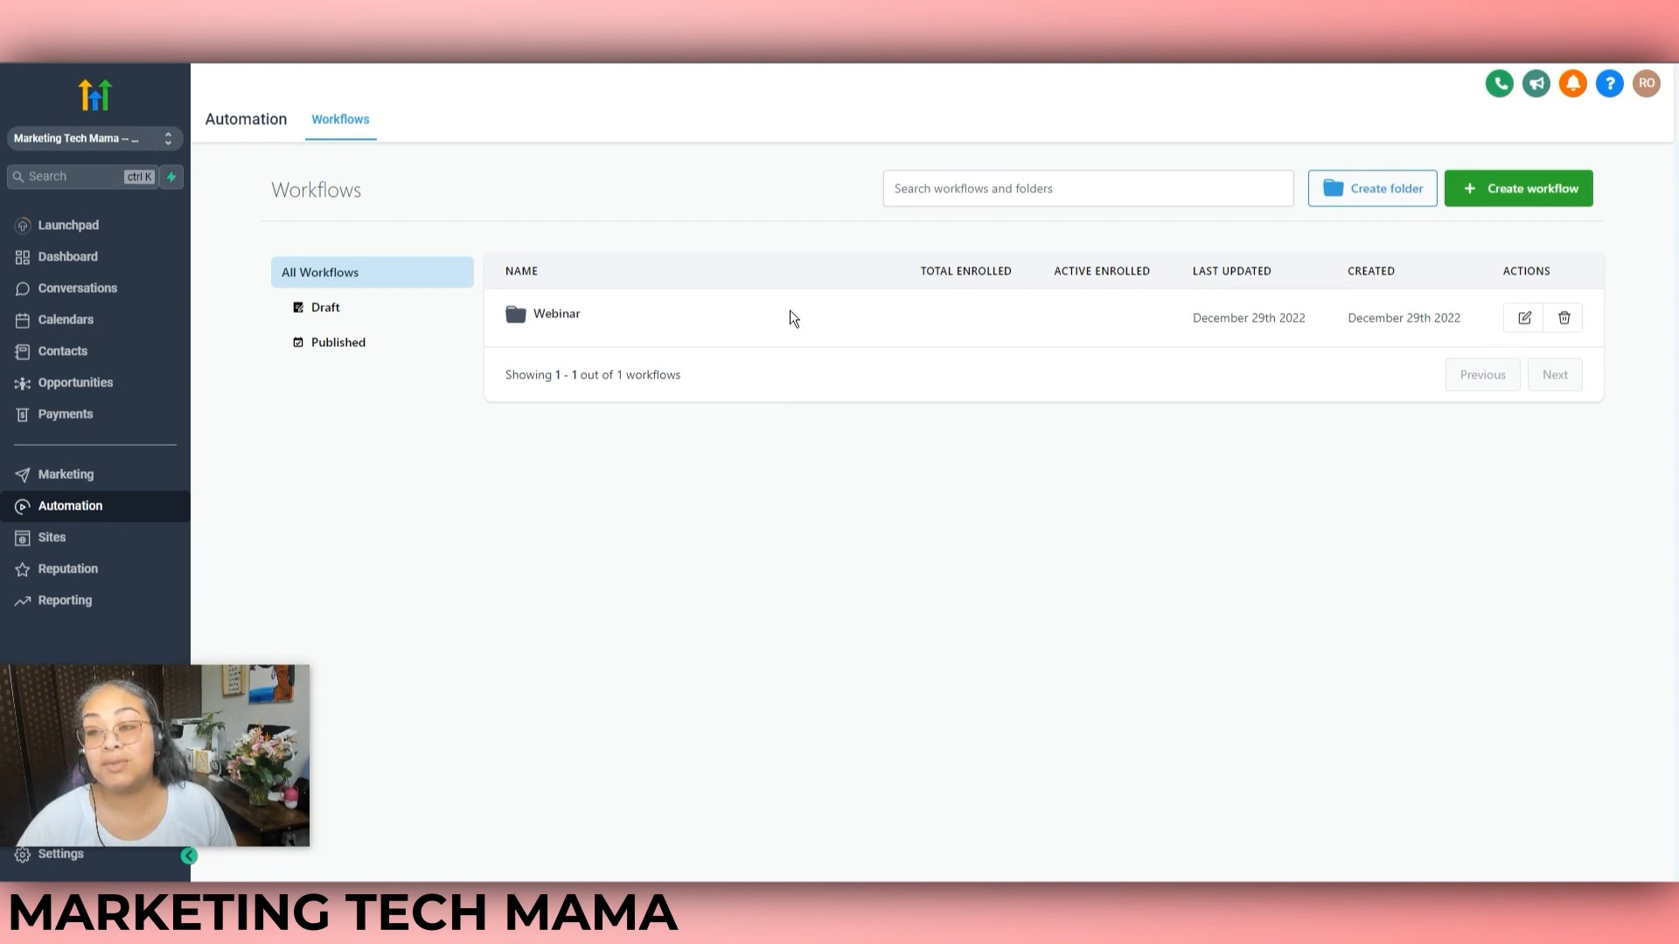
{"action": "left_click", "coordinate": [559, 326]}
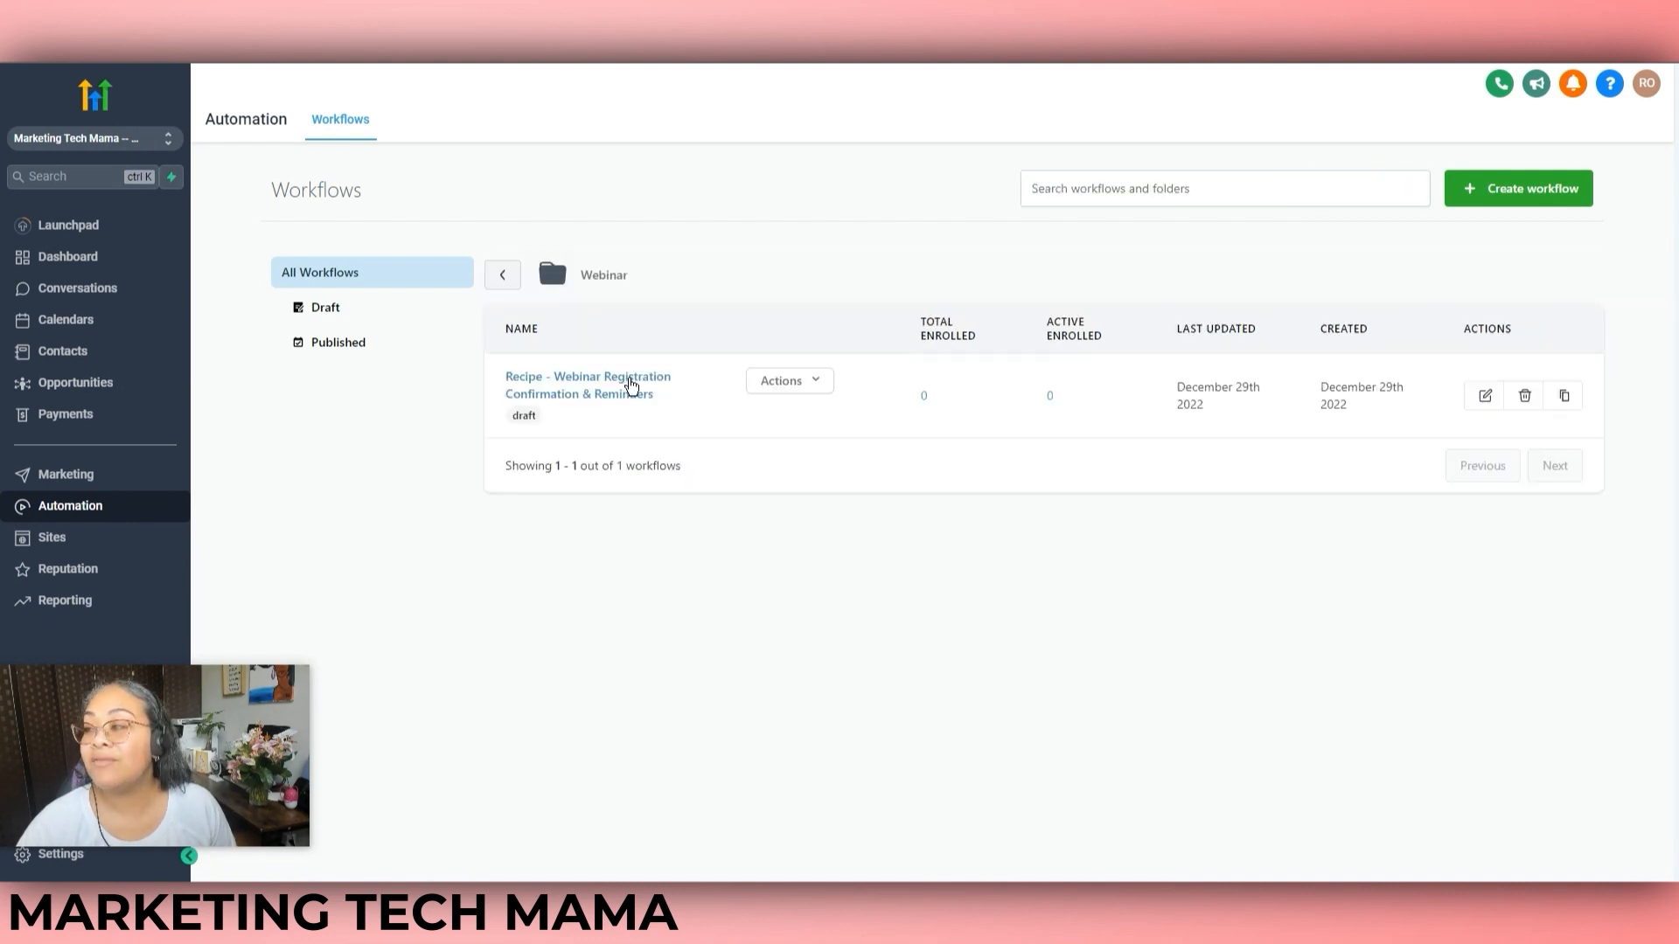
- Review the webinar workflow's status page and the Confirmation Email action's delivery statistics, then return to the Webinar folder
{"action": "left_click", "coordinate": [603, 386]}
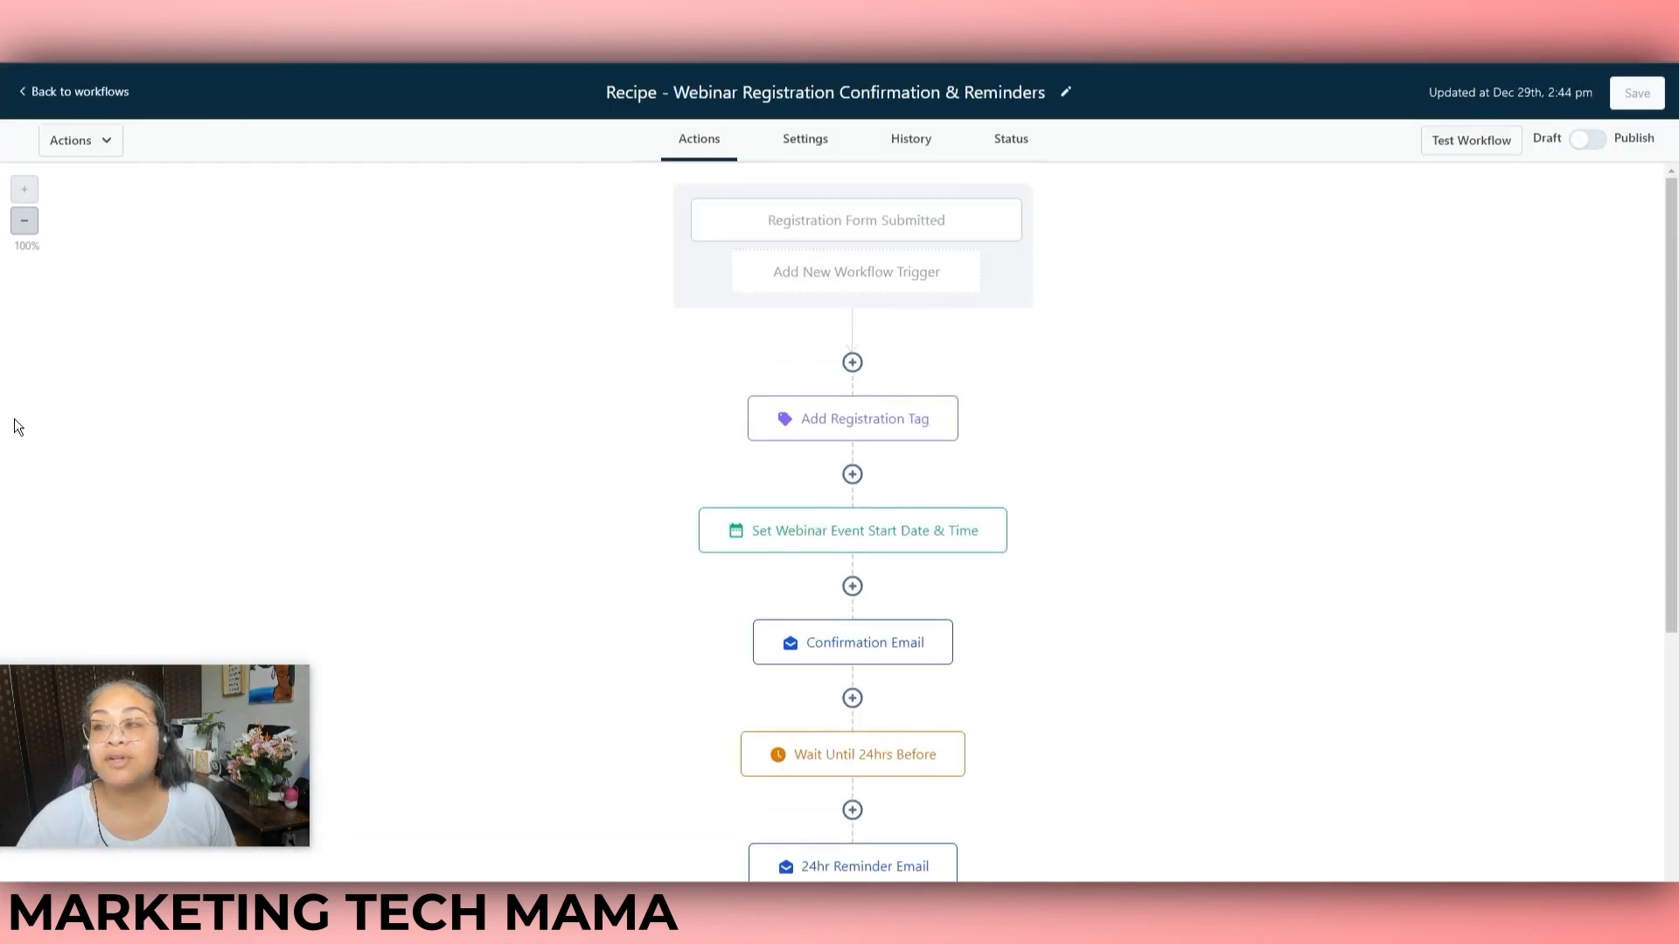
{"action": "left_click", "coordinate": [1011, 139]}
{"action": "left_click", "coordinate": [688, 135]}
{"action": "scroll", "coordinate": [1250, 402], "scroll_direction": "down", "scroll_amount": 2}
{"action": "left_click", "coordinate": [839, 479]}
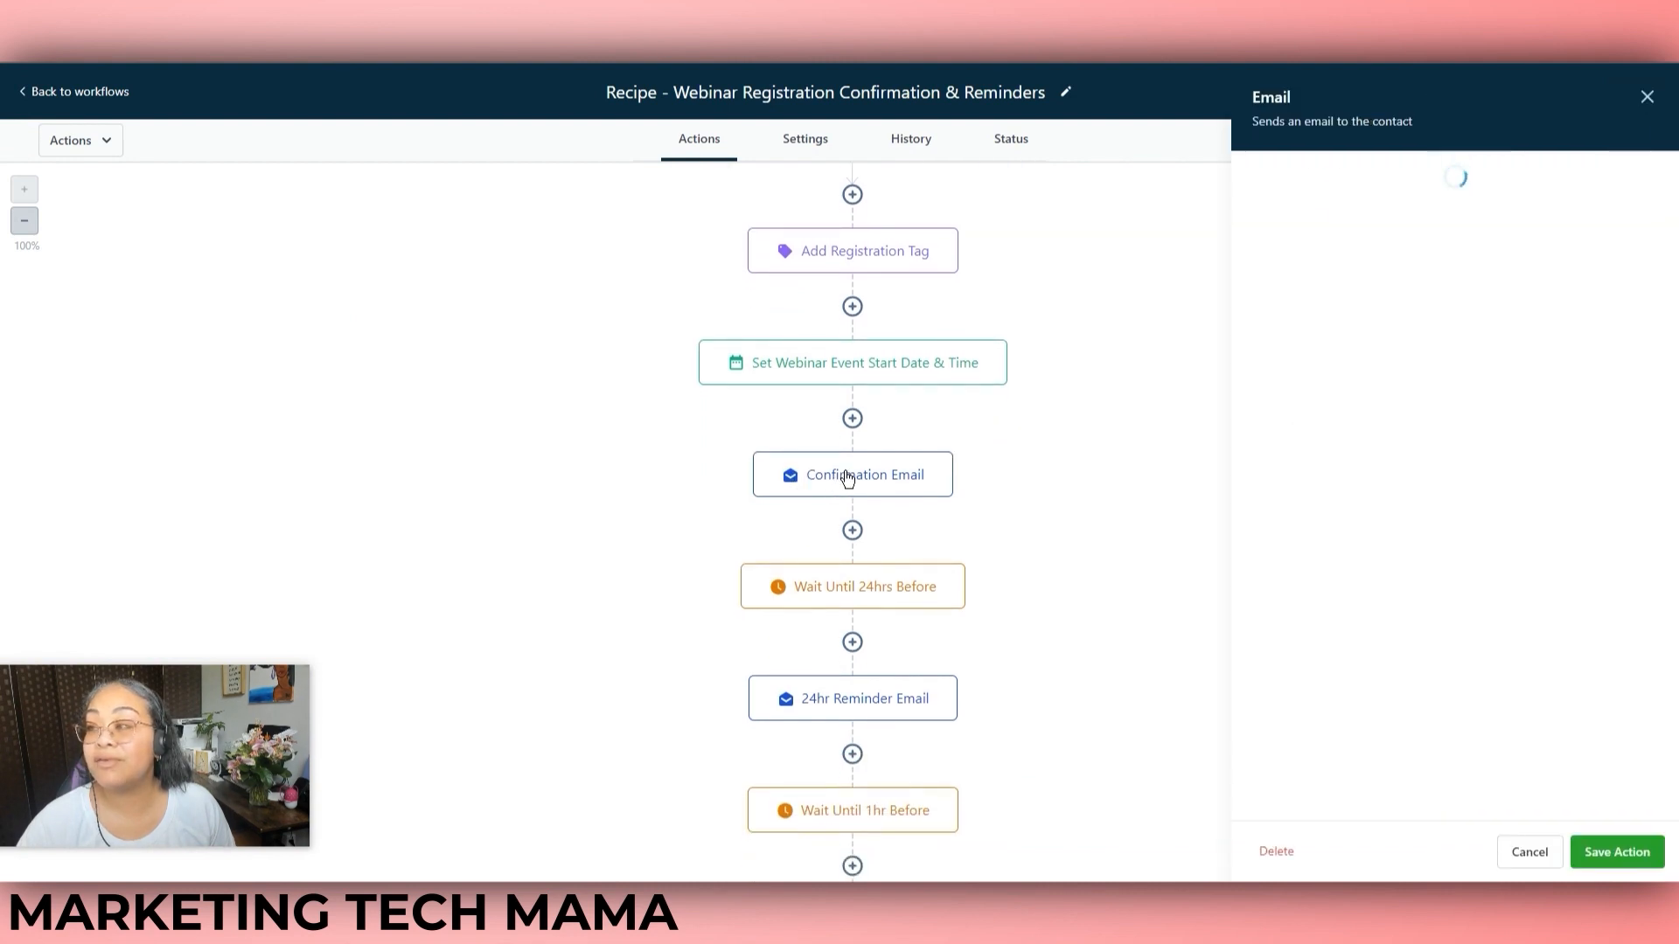
{"action": "left_click", "coordinate": [1545, 179]}
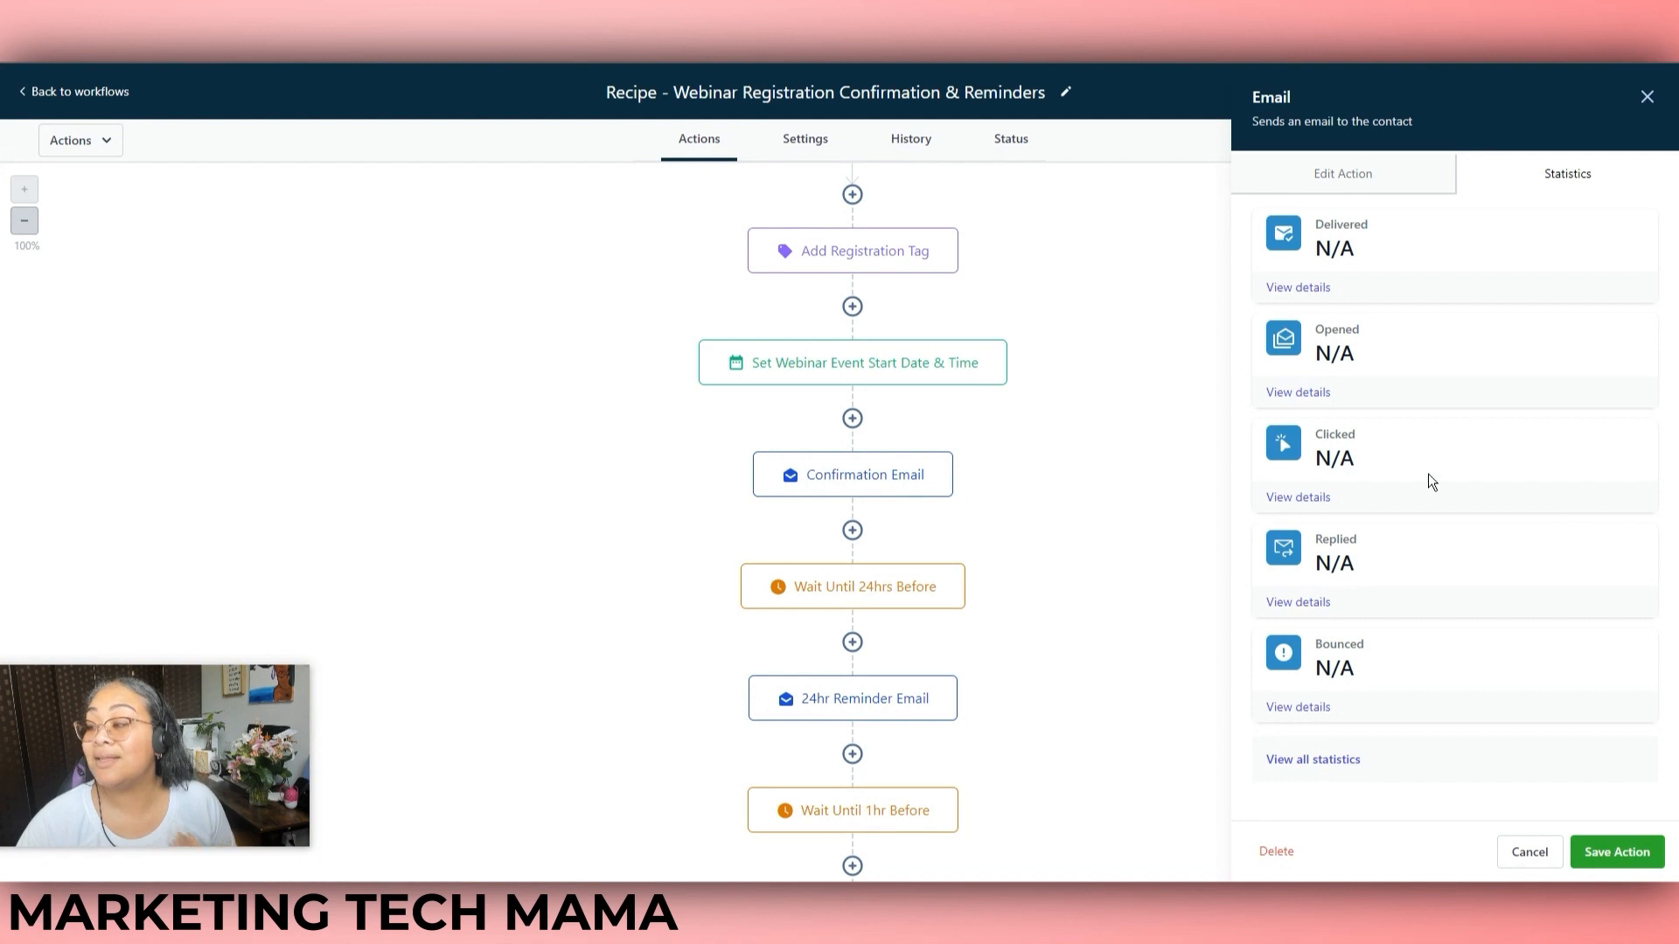
{"action": "left_click", "coordinate": [1646, 97]}
{"action": "left_click", "coordinate": [88, 93]}
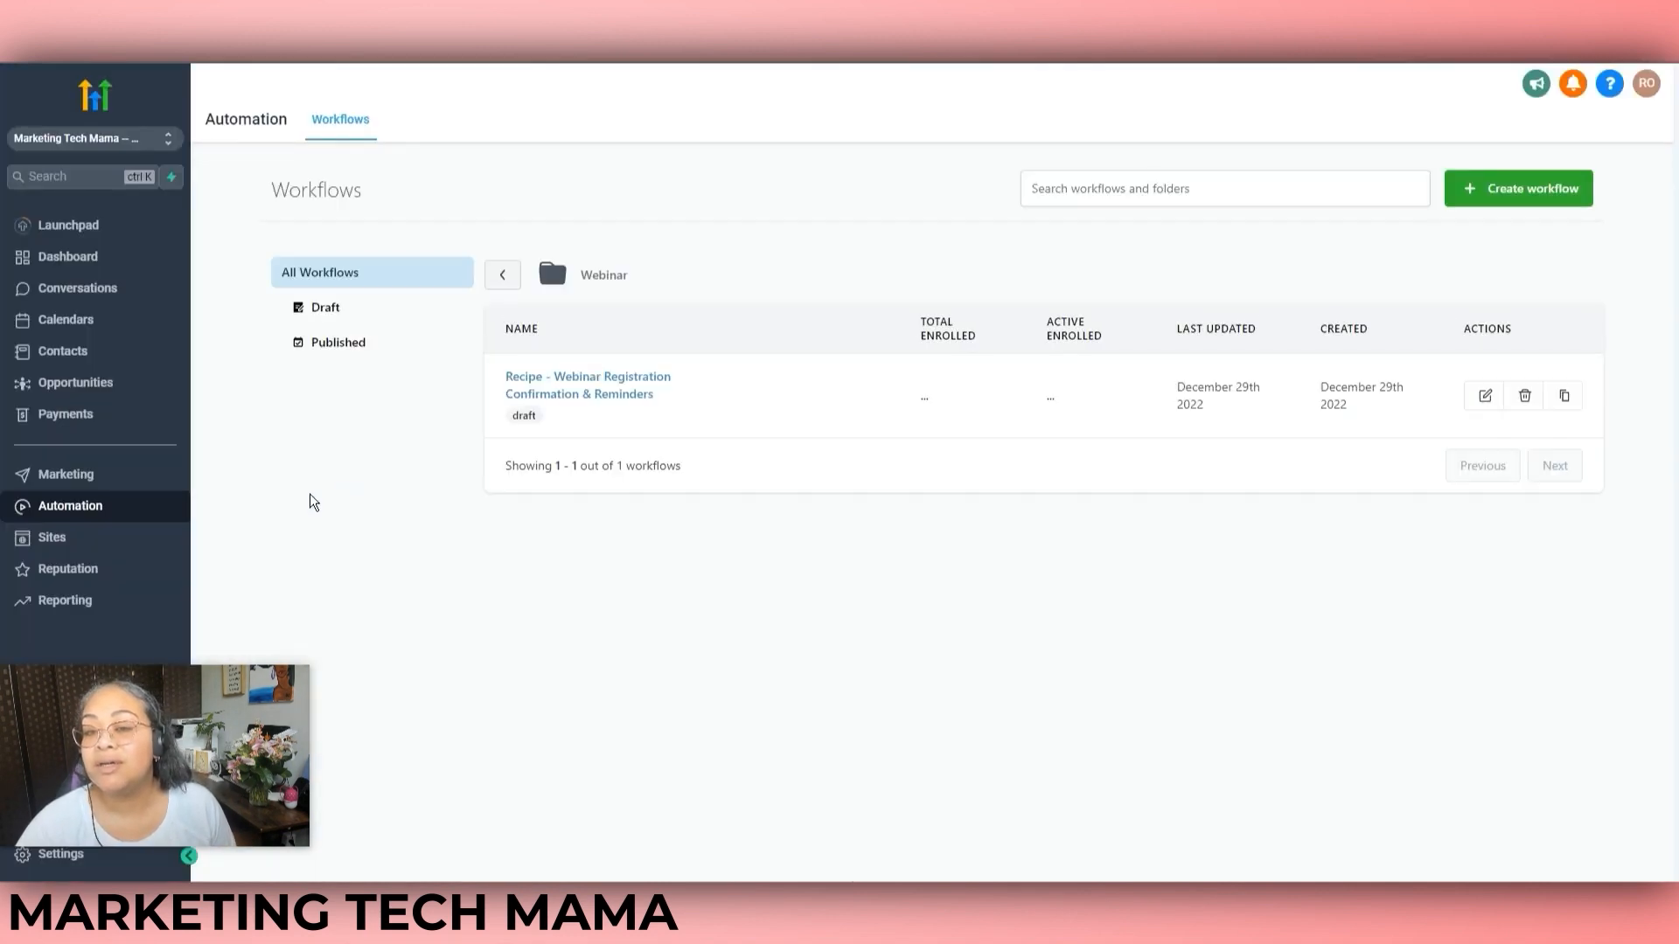
- Look over the Marketing section's social planner and the Google Ads report in the Reporting section
{"action": "left_click", "coordinate": [83, 480]}
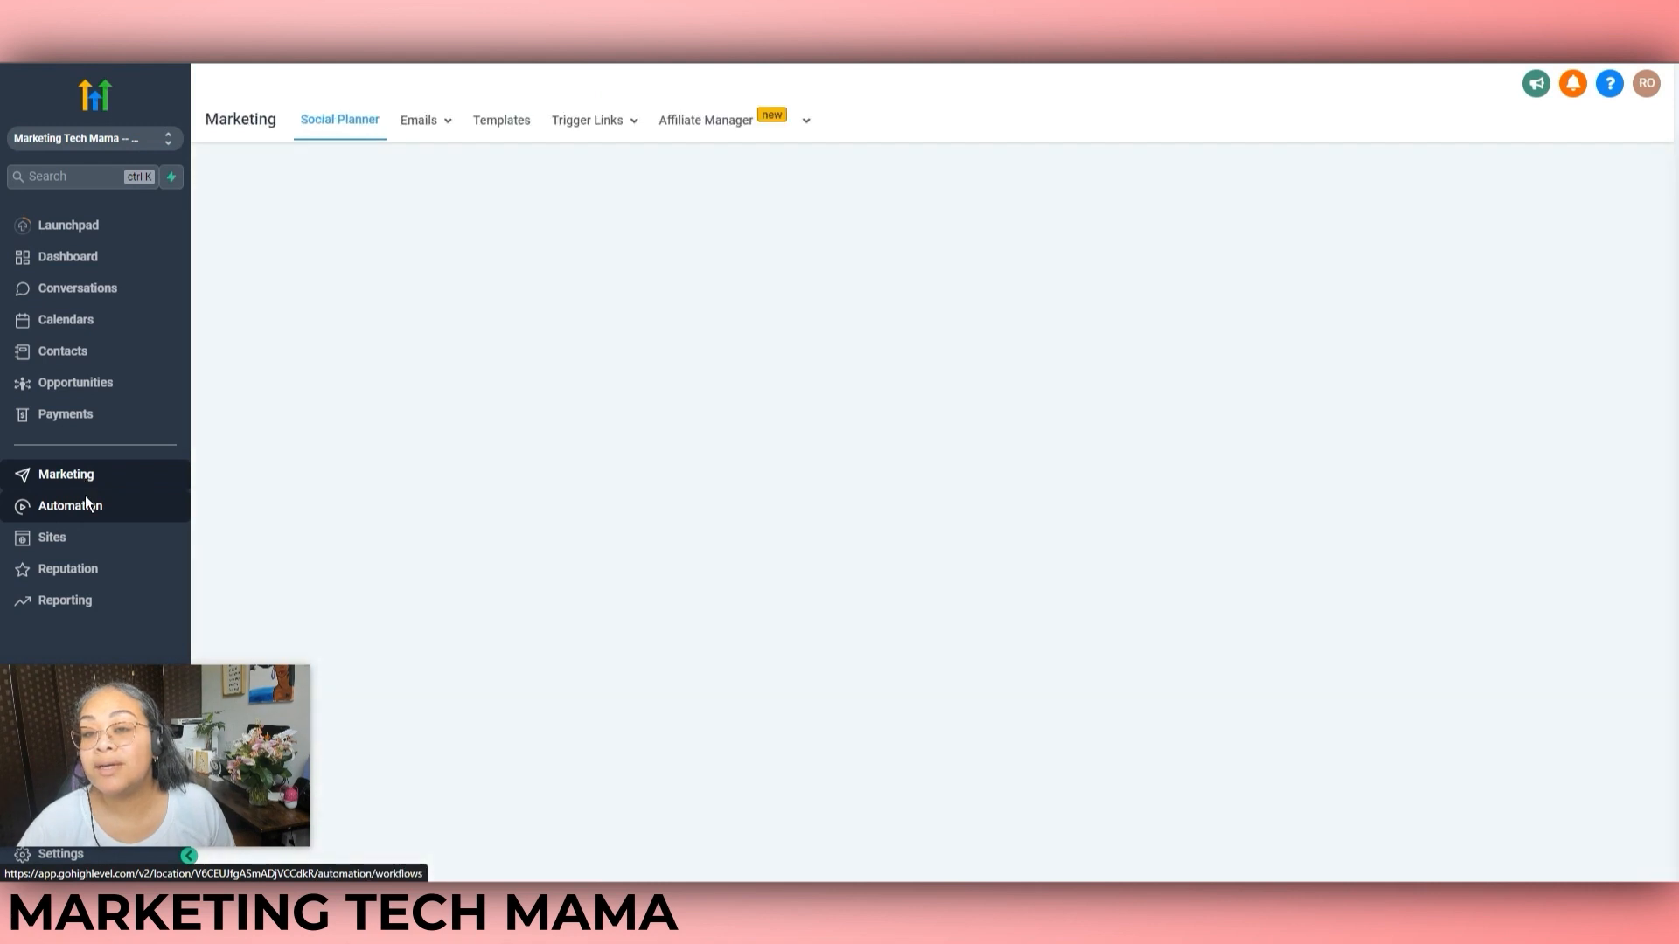
{"action": "mouse_move", "coordinate": [444, 127]}
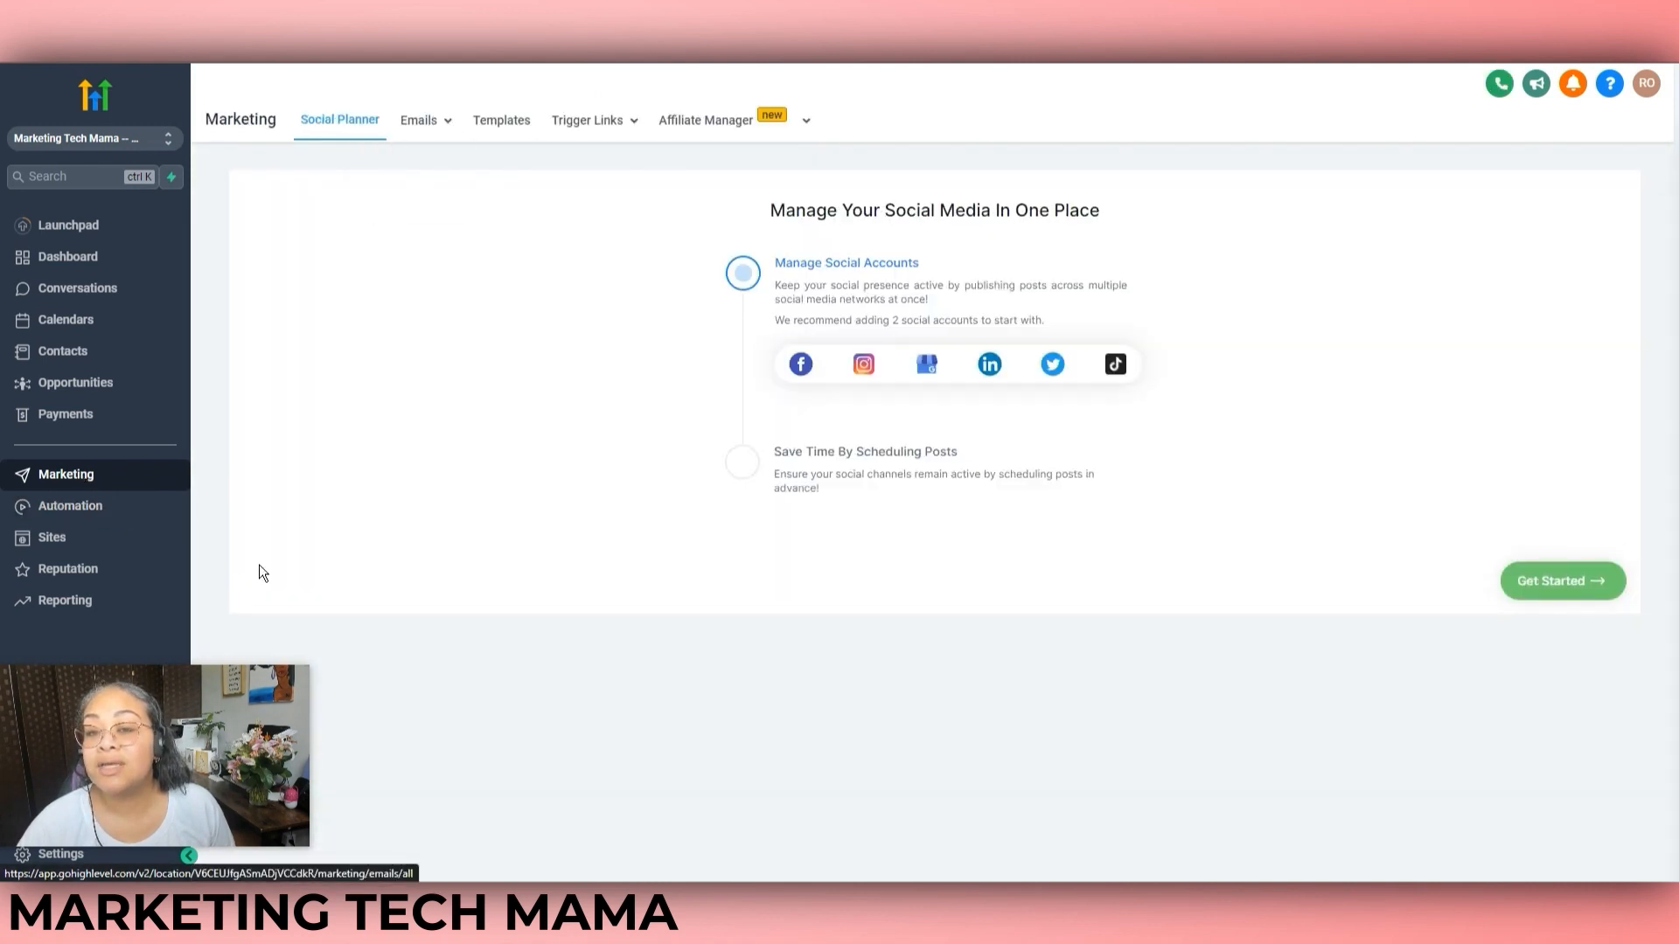
{"action": "left_click", "coordinate": [70, 615]}
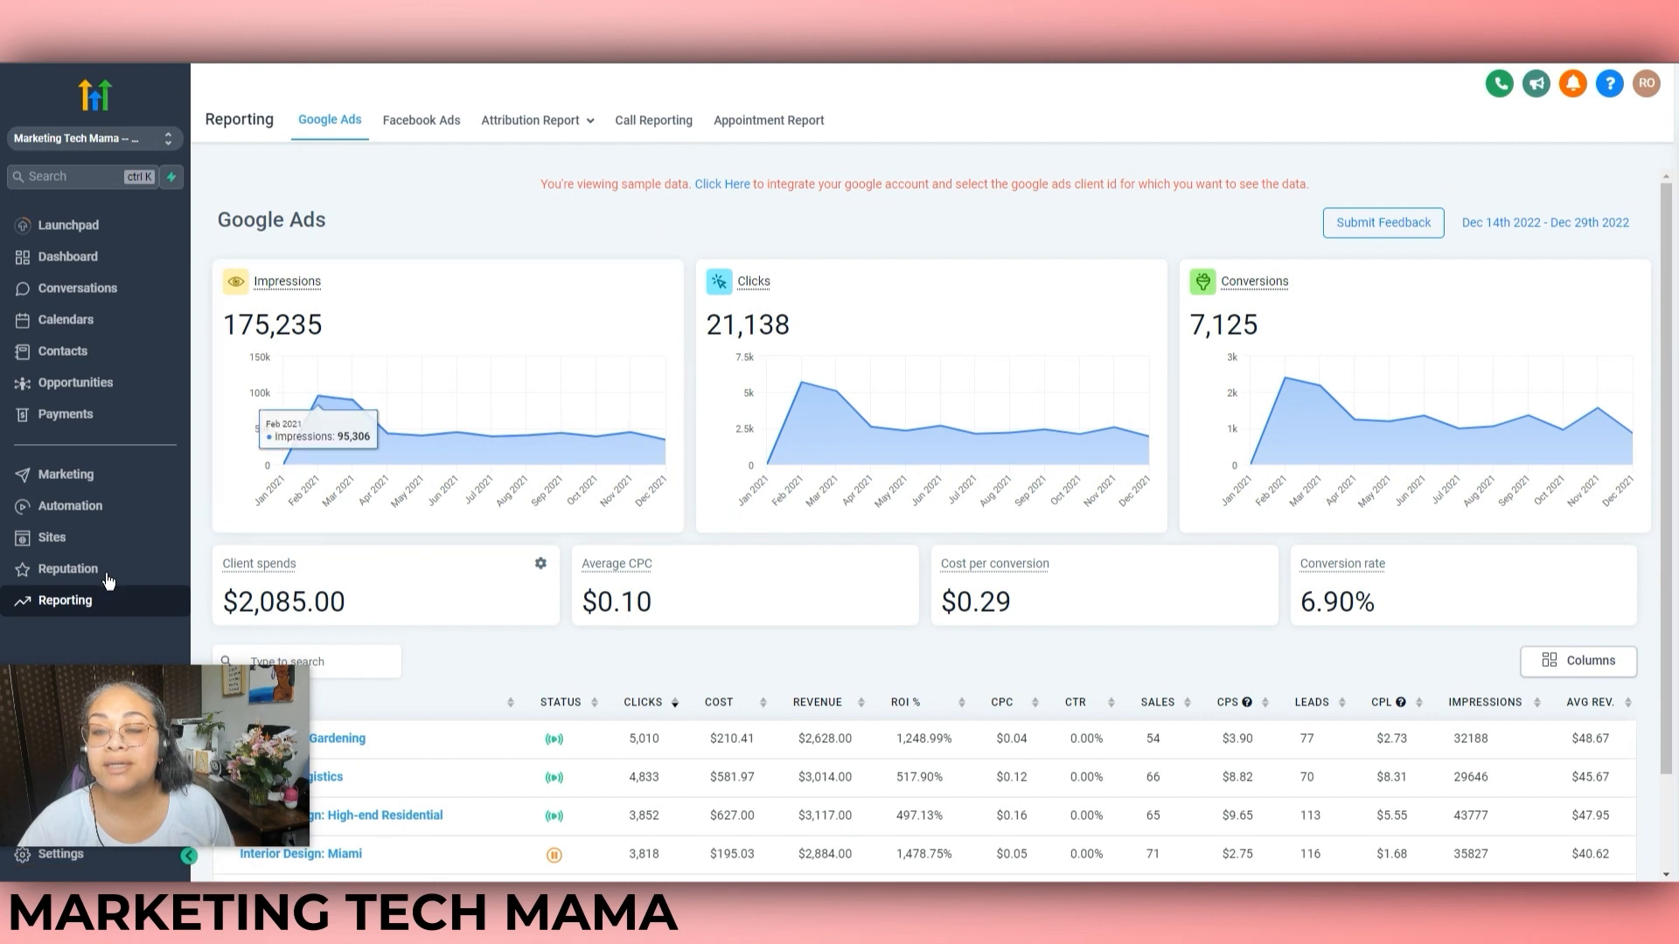
- Go to the marketing email campaigns, view the GHL set up draft in the email editor, and return to the campaign list
{"action": "left_click", "coordinate": [79, 480]}
{"action": "mouse_move", "coordinate": [444, 128]}
{"action": "left_click", "coordinate": [431, 157]}
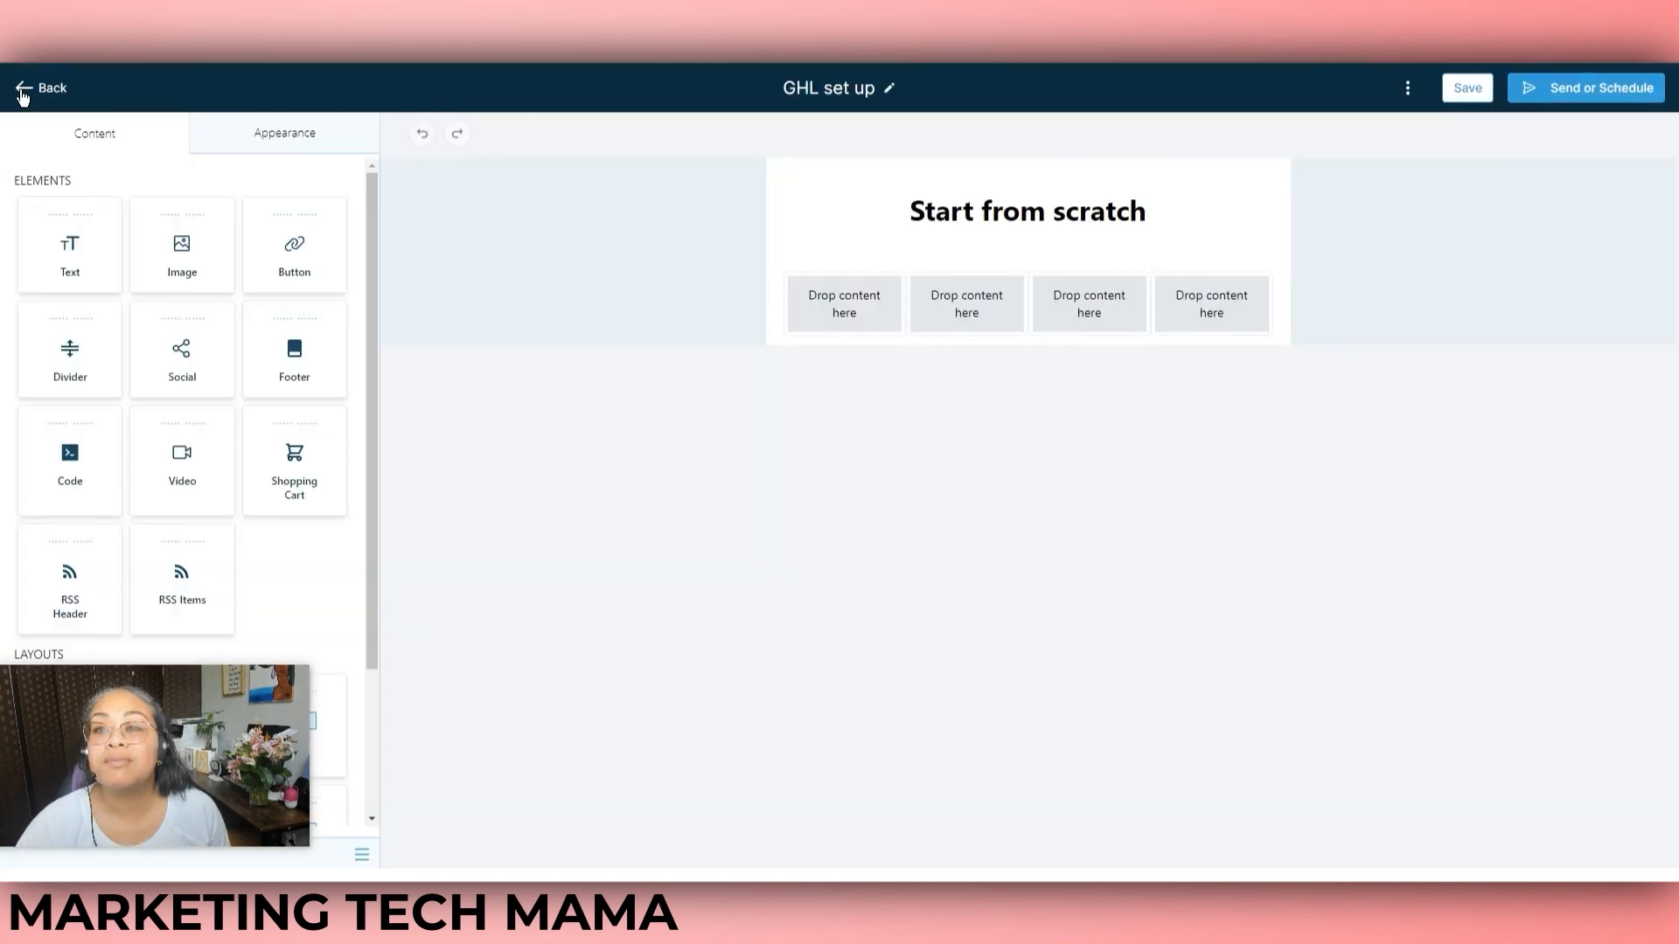
{"action": "left_click", "coordinate": [21, 90]}
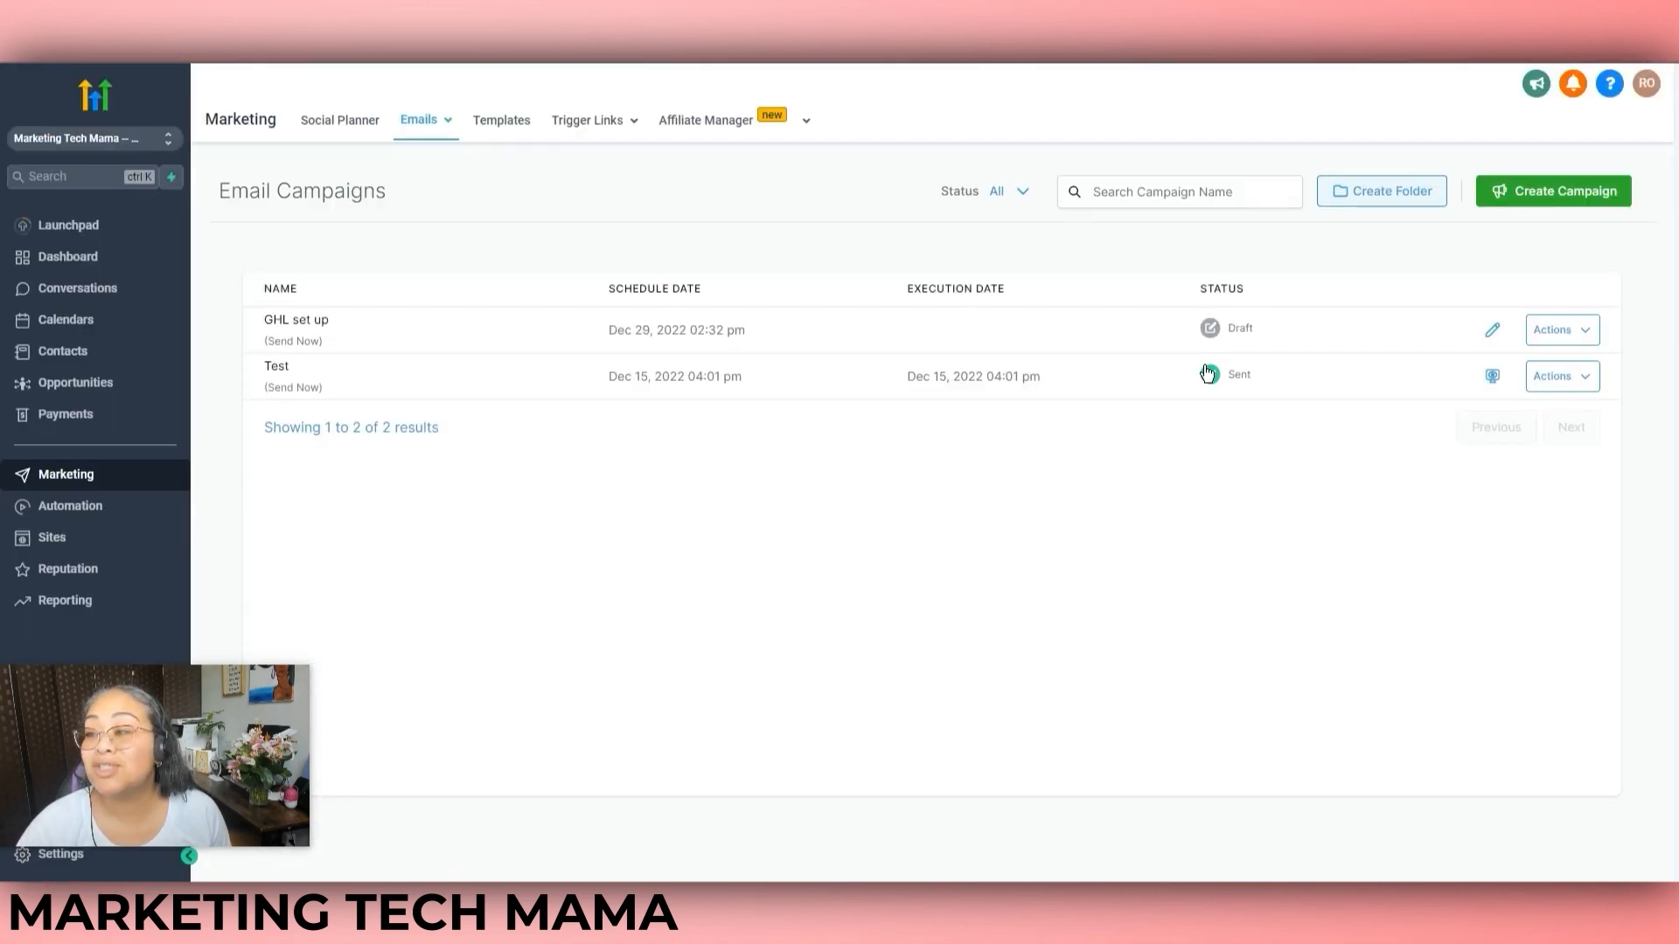
- Examine the sent Test campaign's email details and statistics, toggling the stats between percentages and numbers, and close the details
{"action": "left_click", "coordinate": [972, 377]}
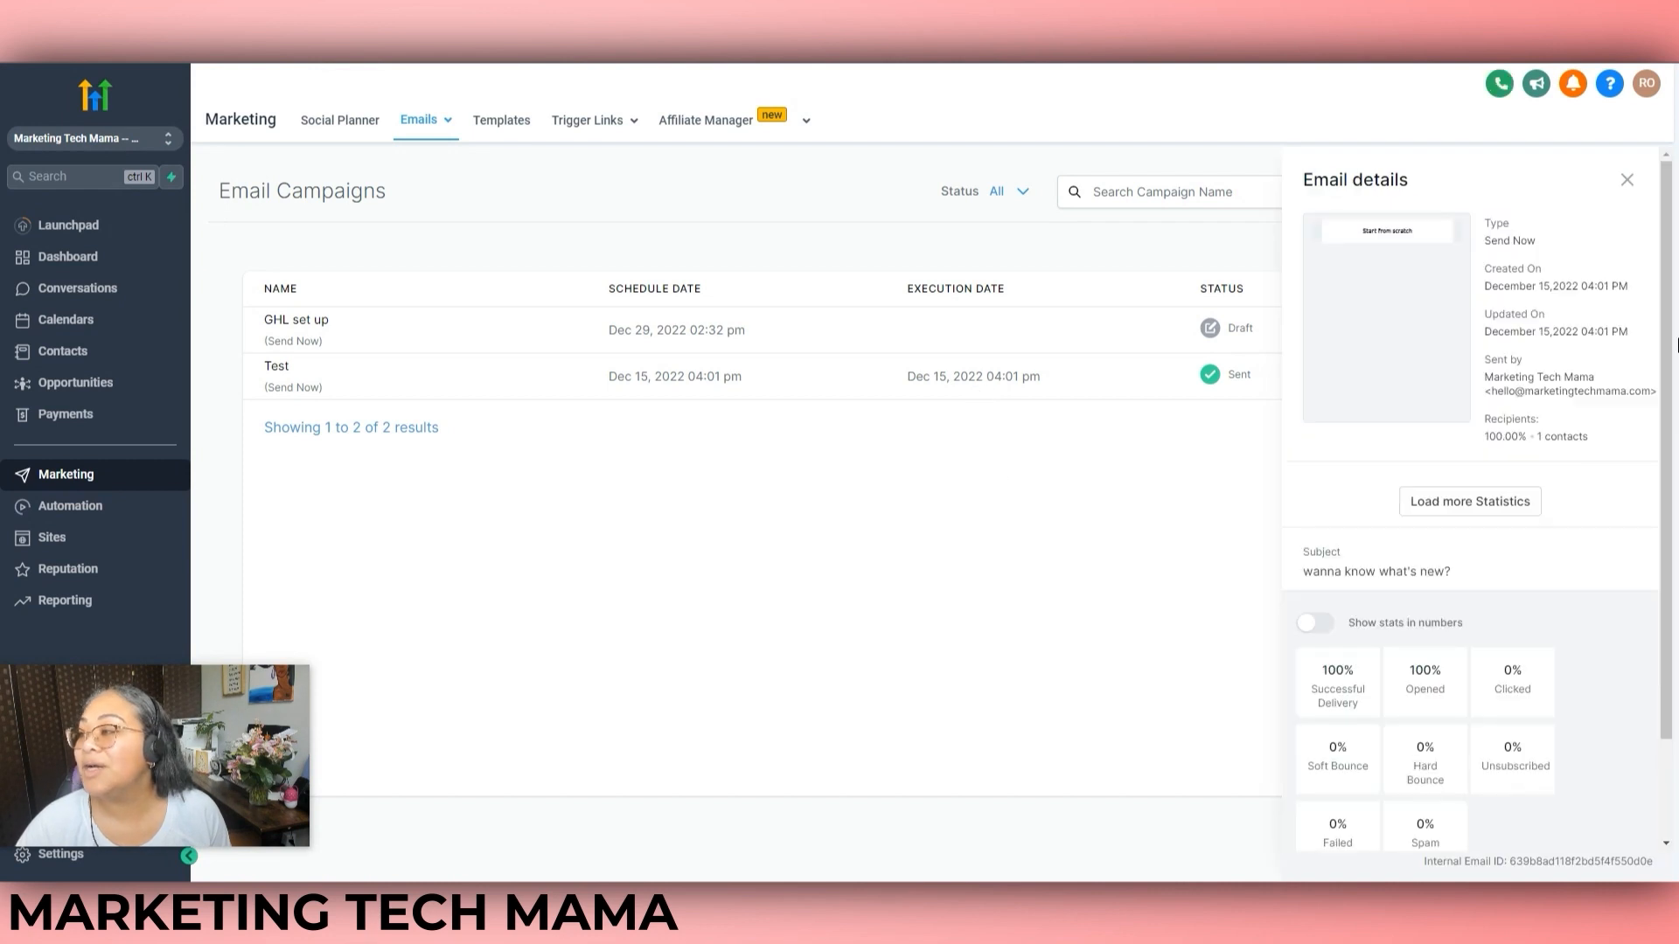
{"action": "left_click_drag", "start_coordinate": [1669, 302], "coordinate": [1609, 463]}
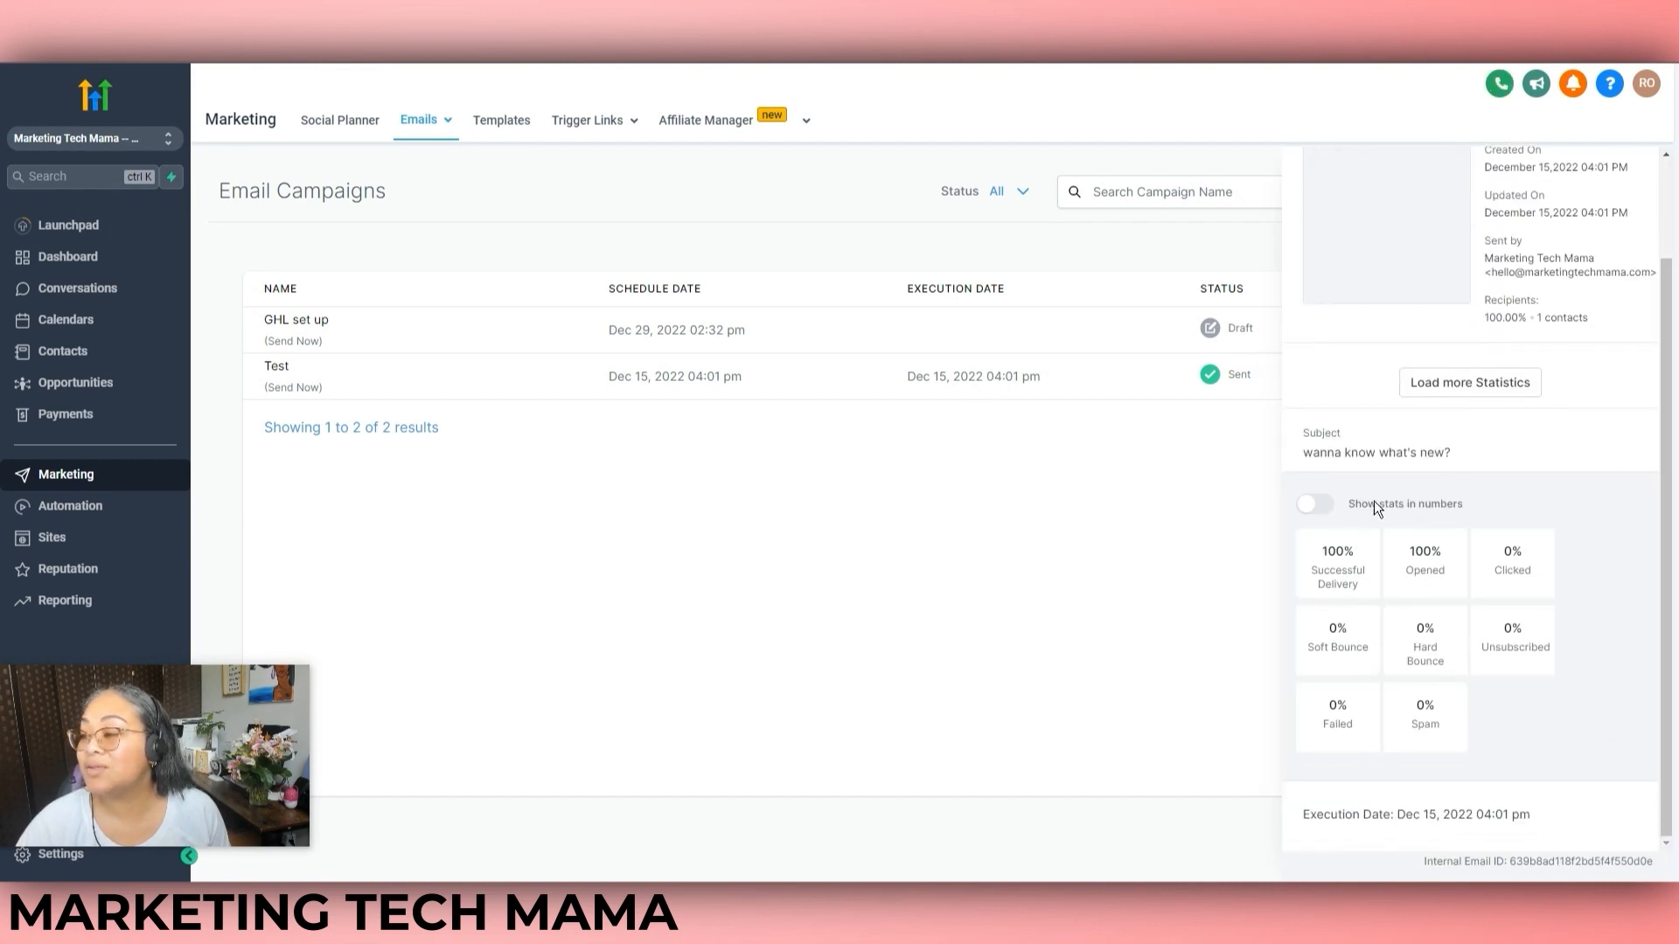
{"action": "scroll", "coordinate": [1521, 446], "scroll_direction": "up", "scroll_amount": 3}
{"action": "scroll", "coordinate": [1443, 498], "scroll_direction": "down", "scroll_amount": 3}
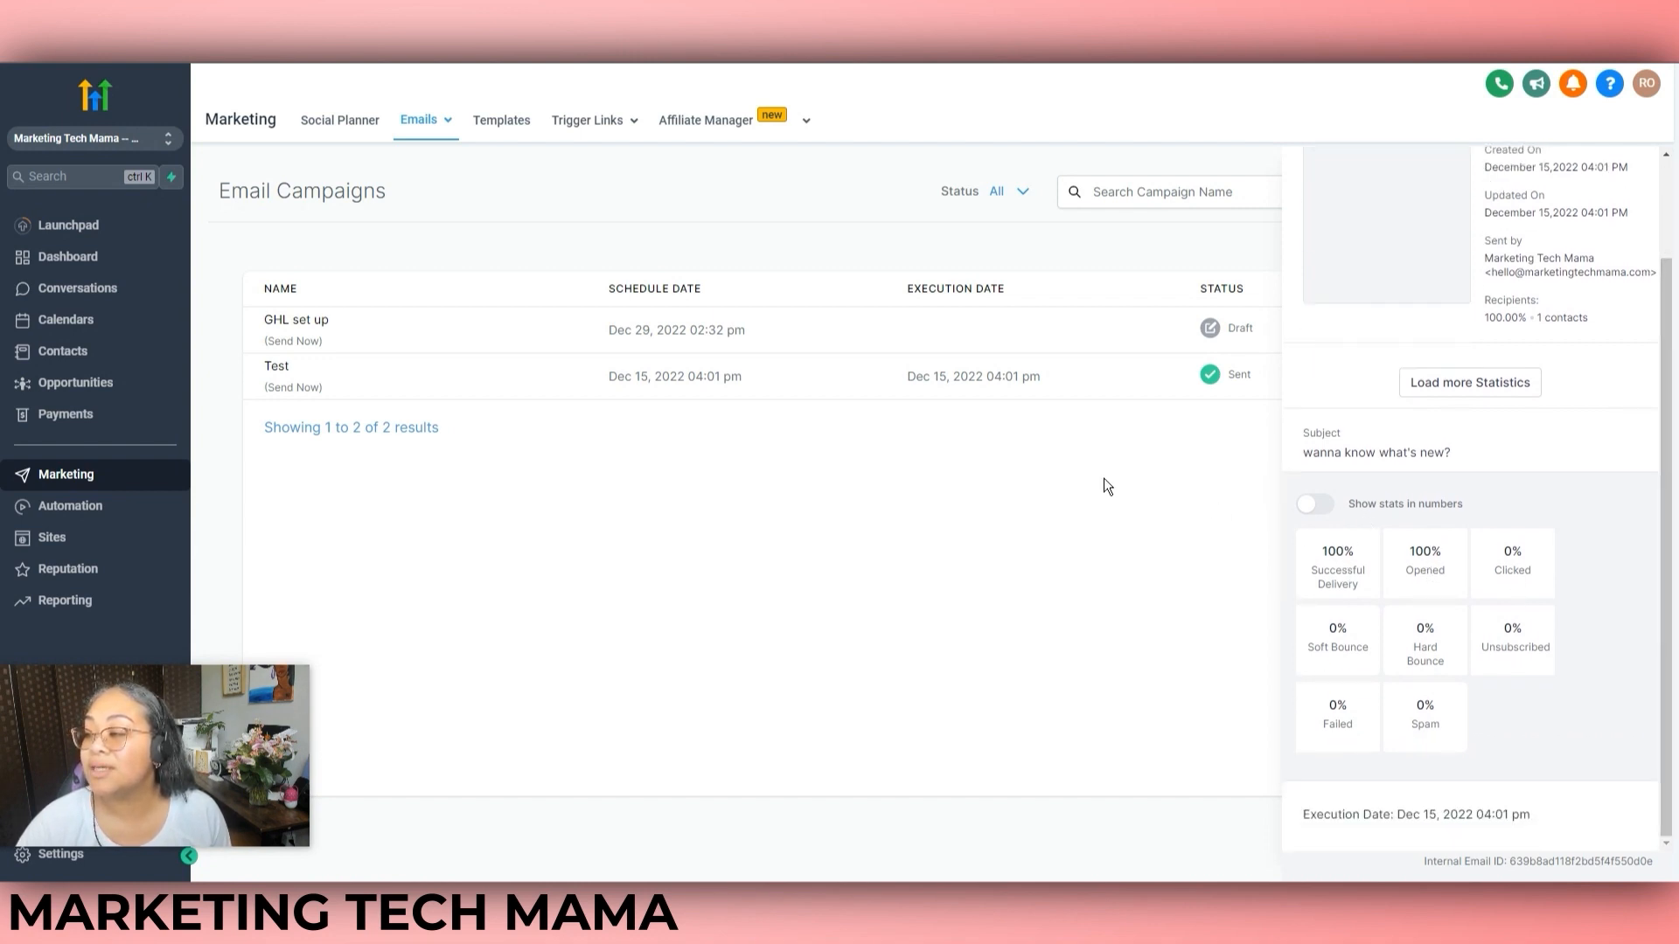
{"action": "left_click", "coordinate": [1330, 511]}
{"action": "left_click", "coordinate": [1309, 507]}
{"action": "scroll", "coordinate": [1593, 678], "scroll_direction": "up", "scroll_amount": 3}
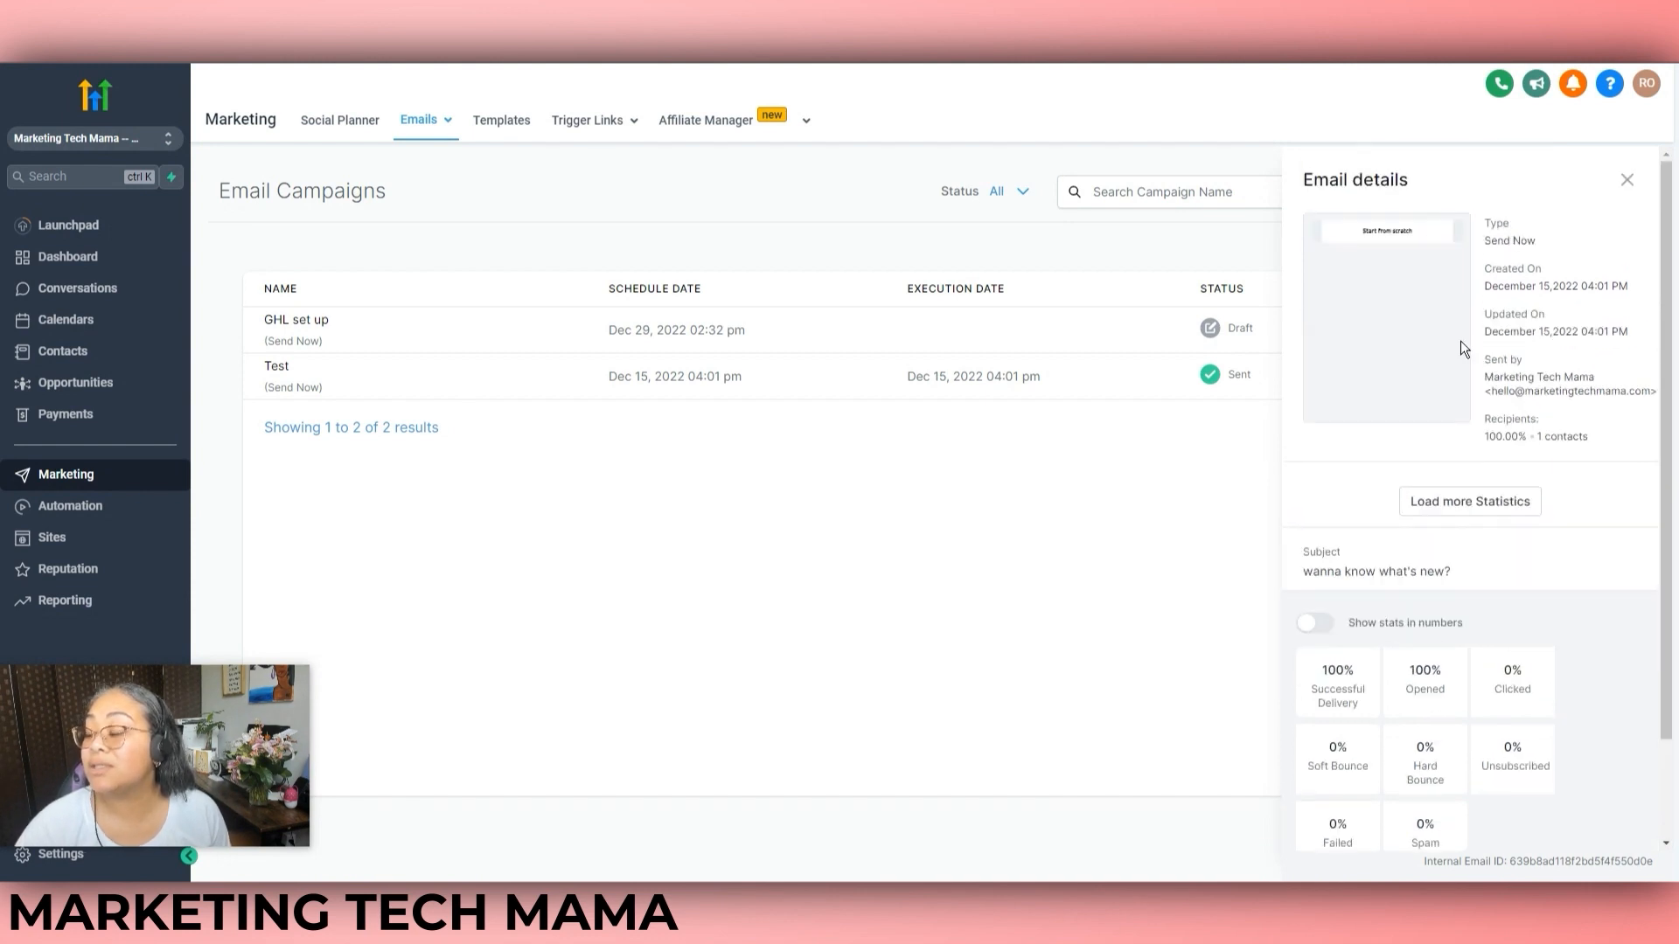
{"action": "left_click", "coordinate": [1626, 179]}
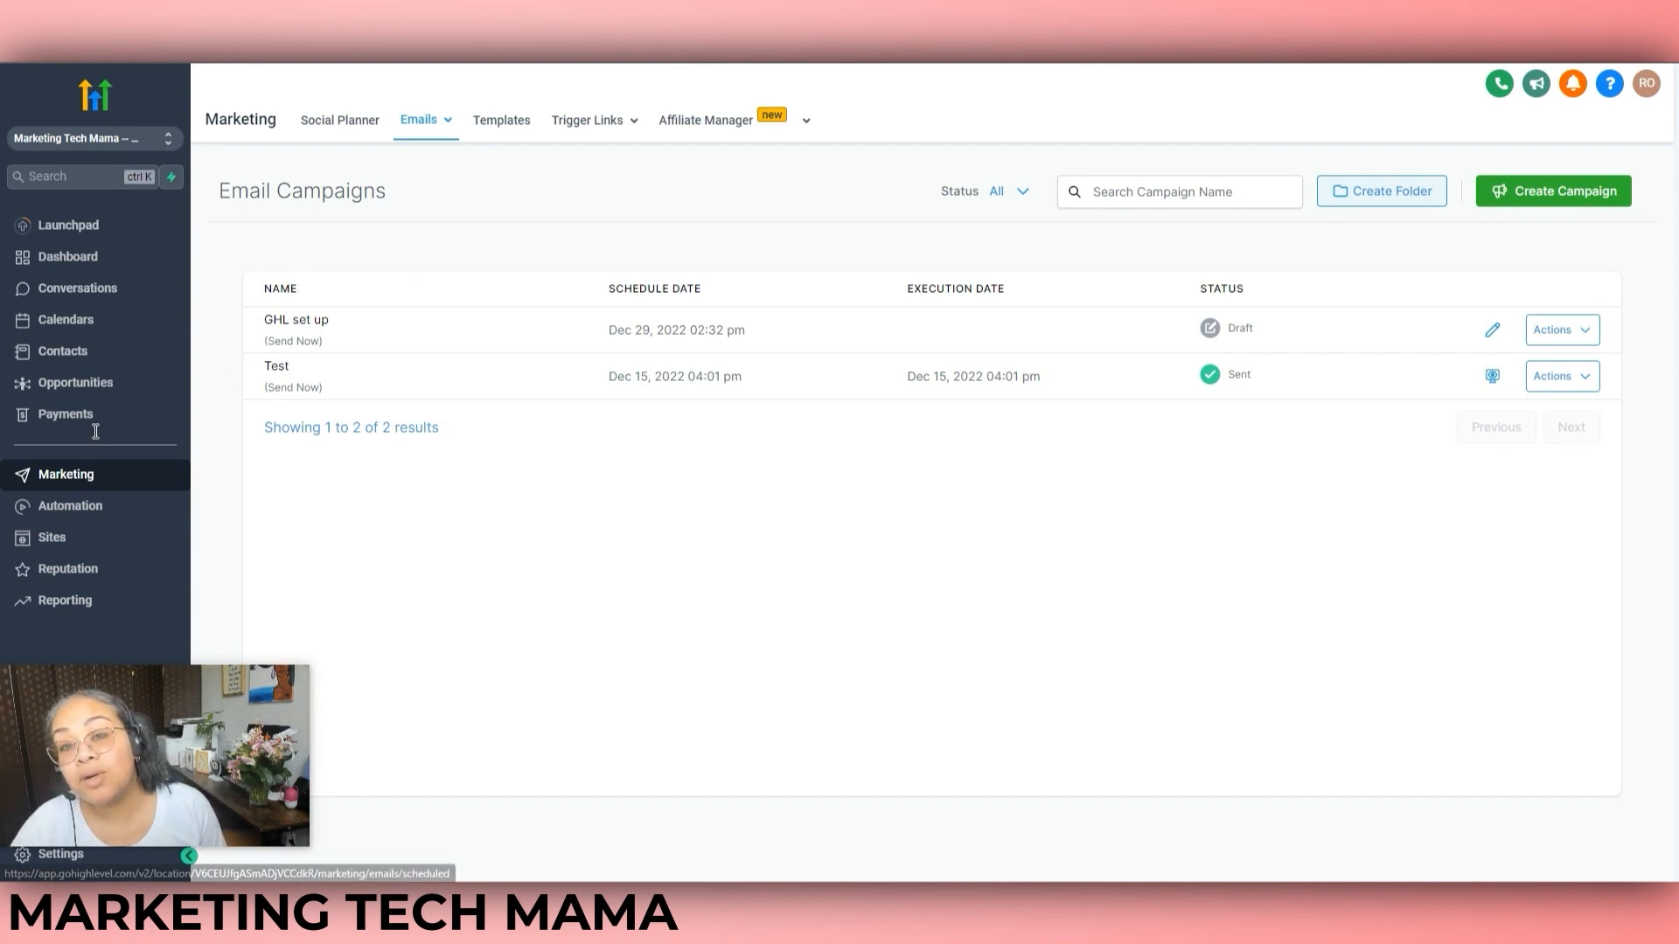
- Open the form analysis in the Sites section to examine total form submissions
{"action": "left_click", "coordinate": [98, 507]}
{"action": "left_click", "coordinate": [51, 537]}
{"action": "mouse_move", "coordinate": [743, 126]}
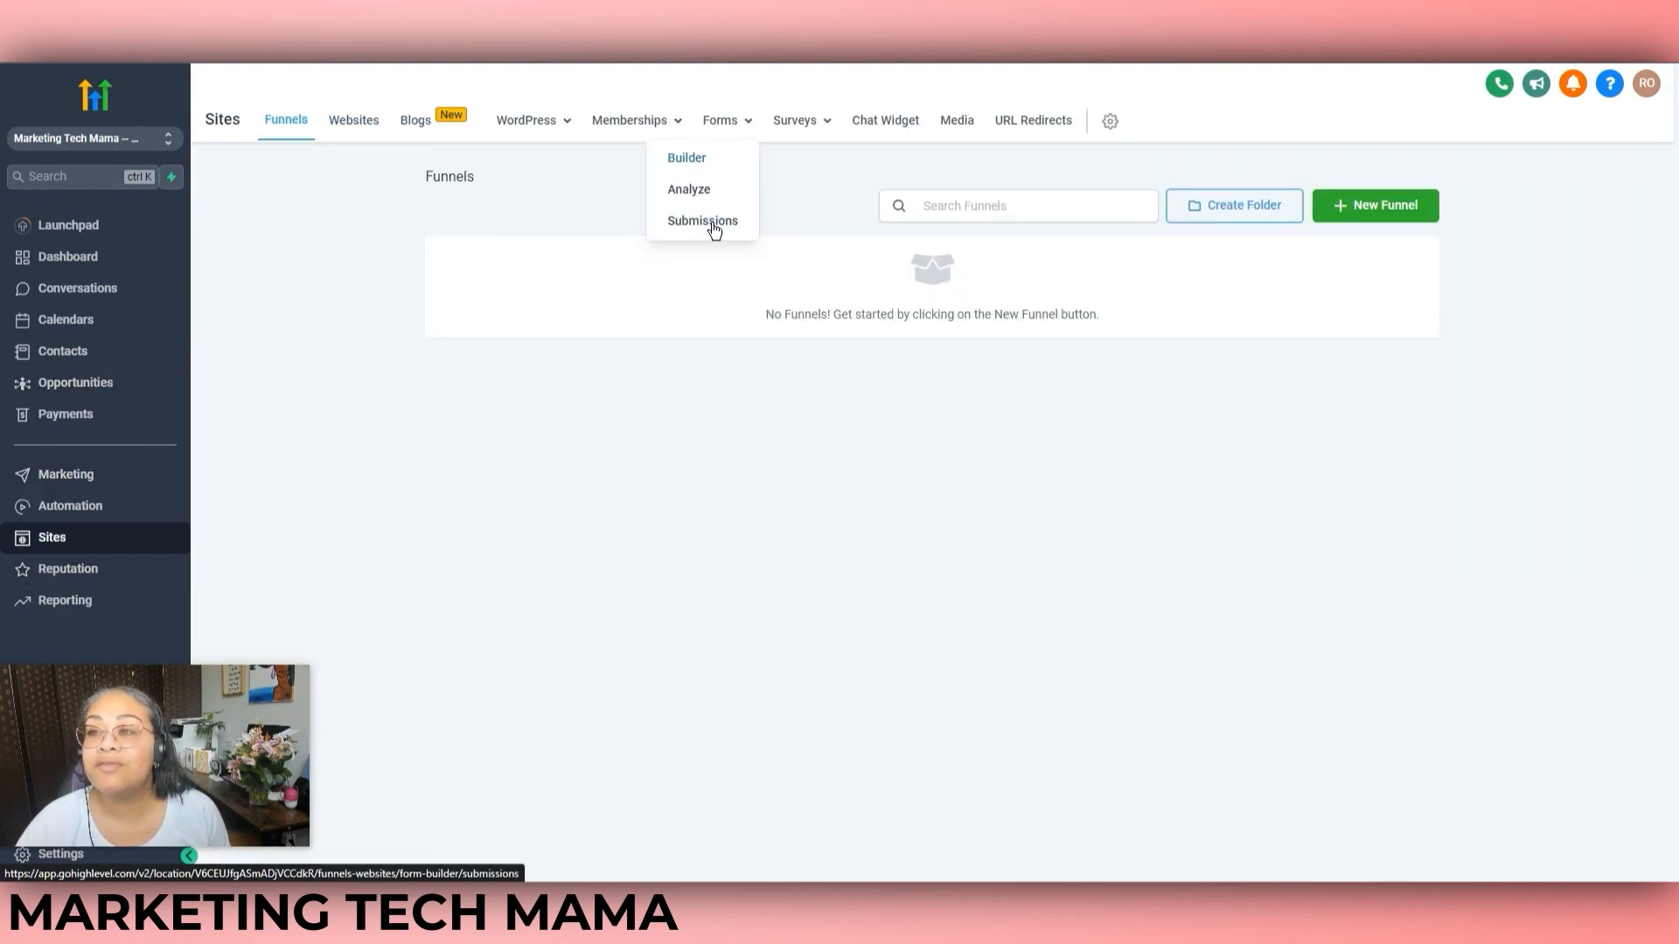
{"action": "left_click", "coordinate": [705, 191]}
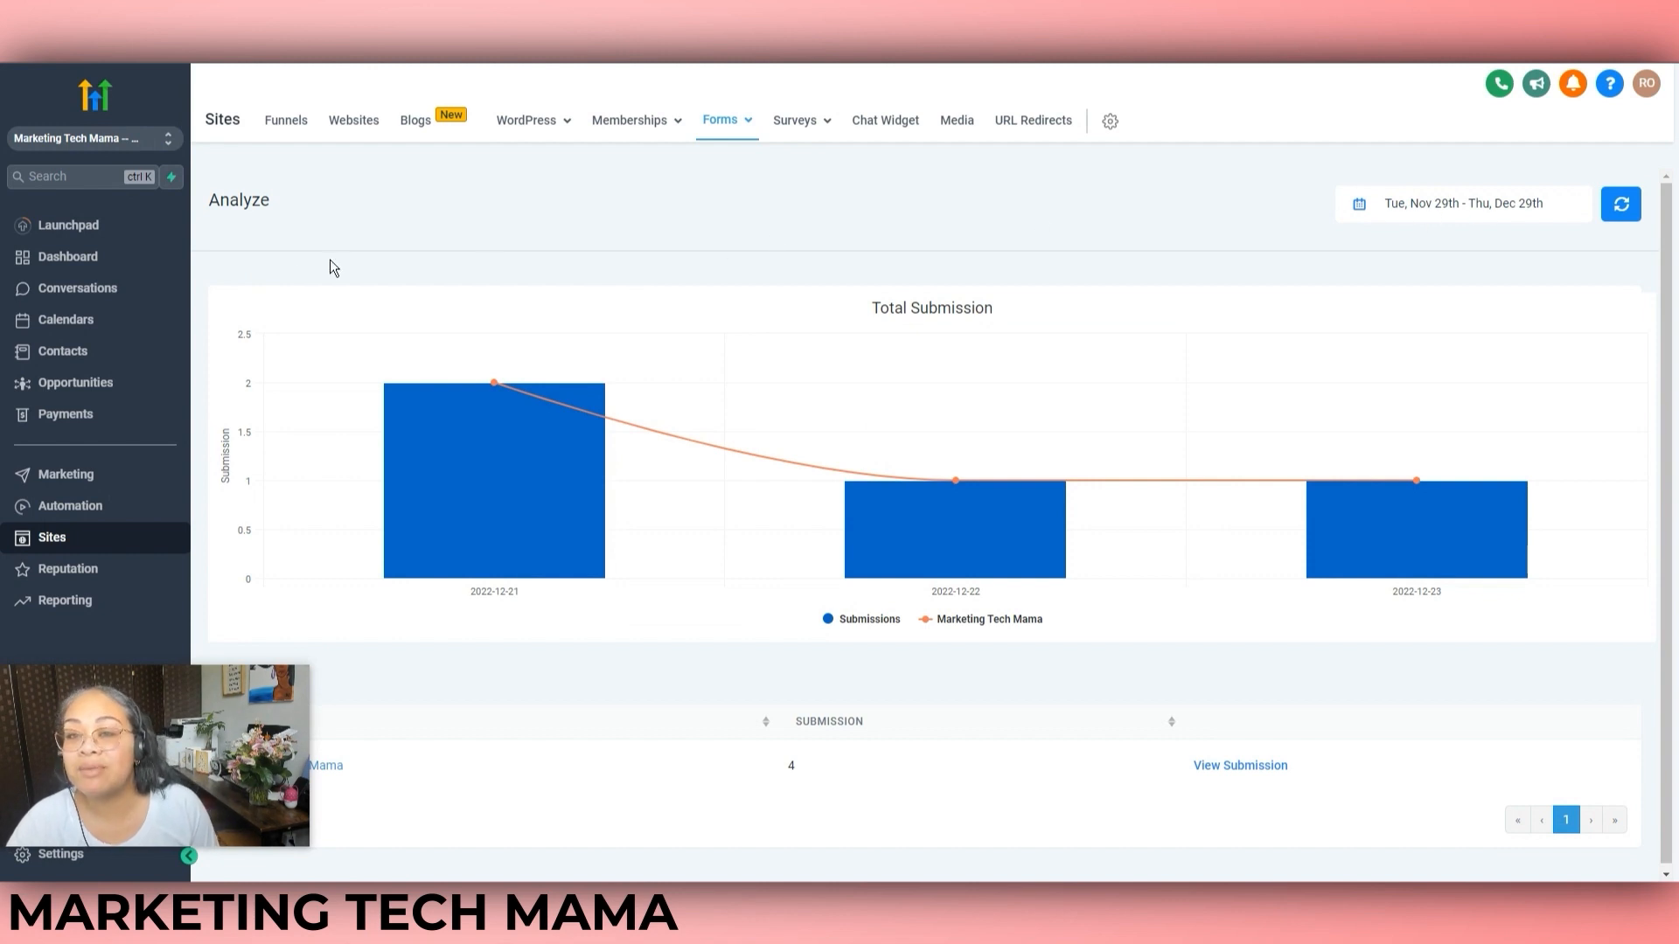
- Revisit the dashboard, contacts, opportunities and funnels pages as a recap, and finish on the dashboard
{"action": "left_click", "coordinate": [87, 258]}
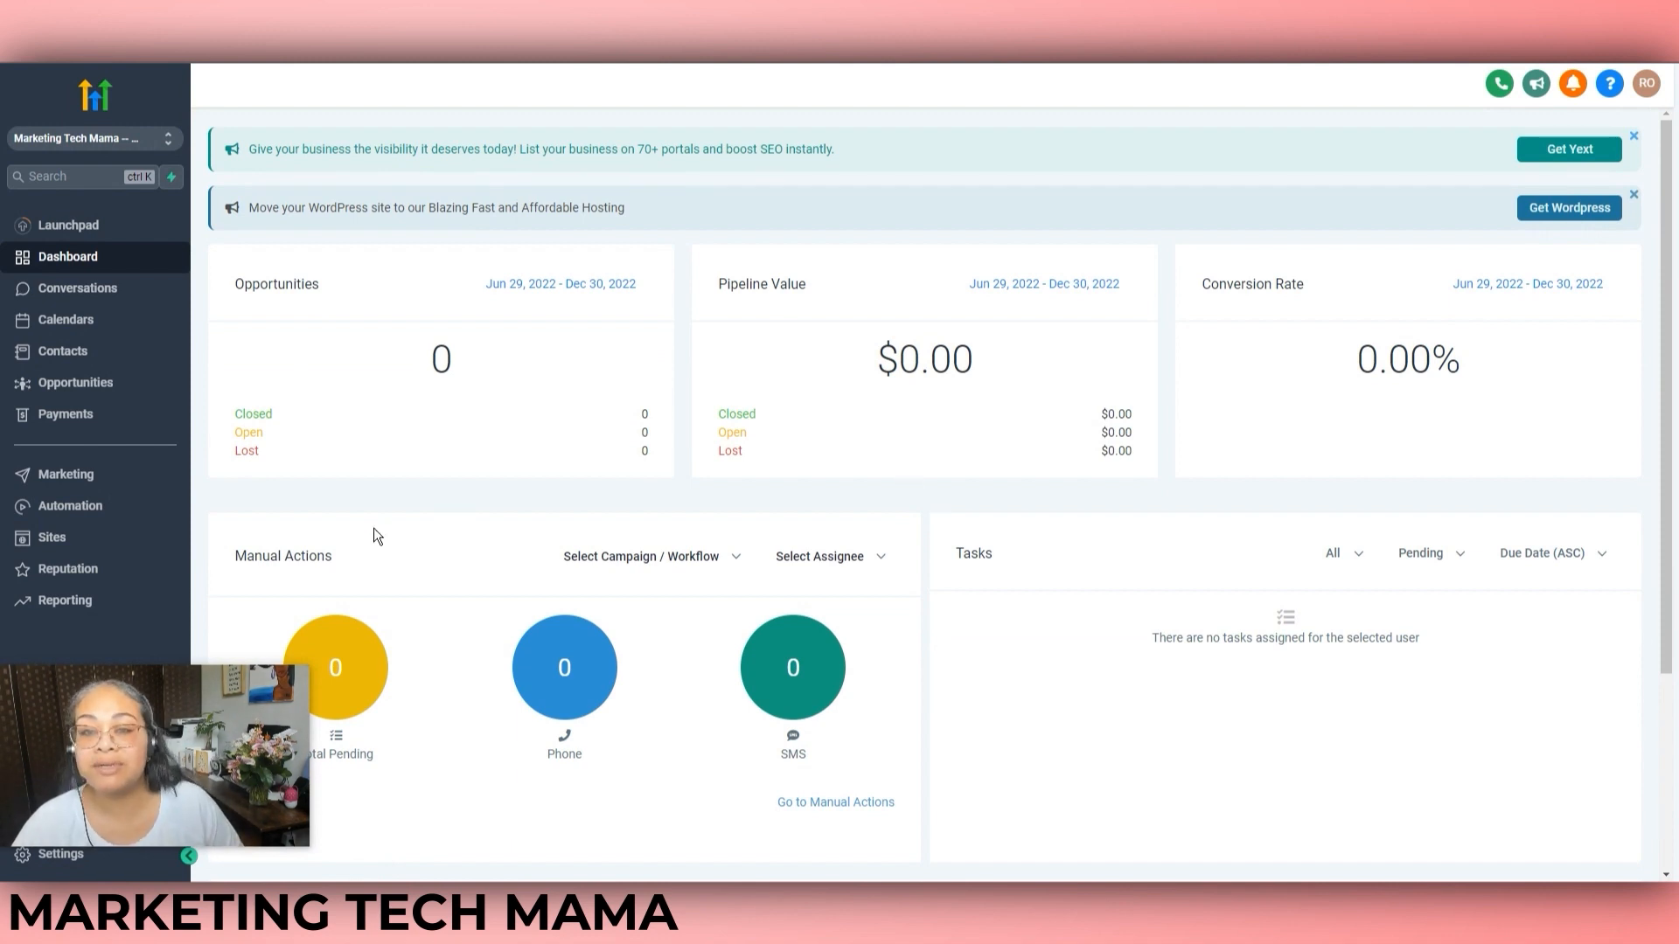
{"action": "left_click", "coordinate": [57, 350]}
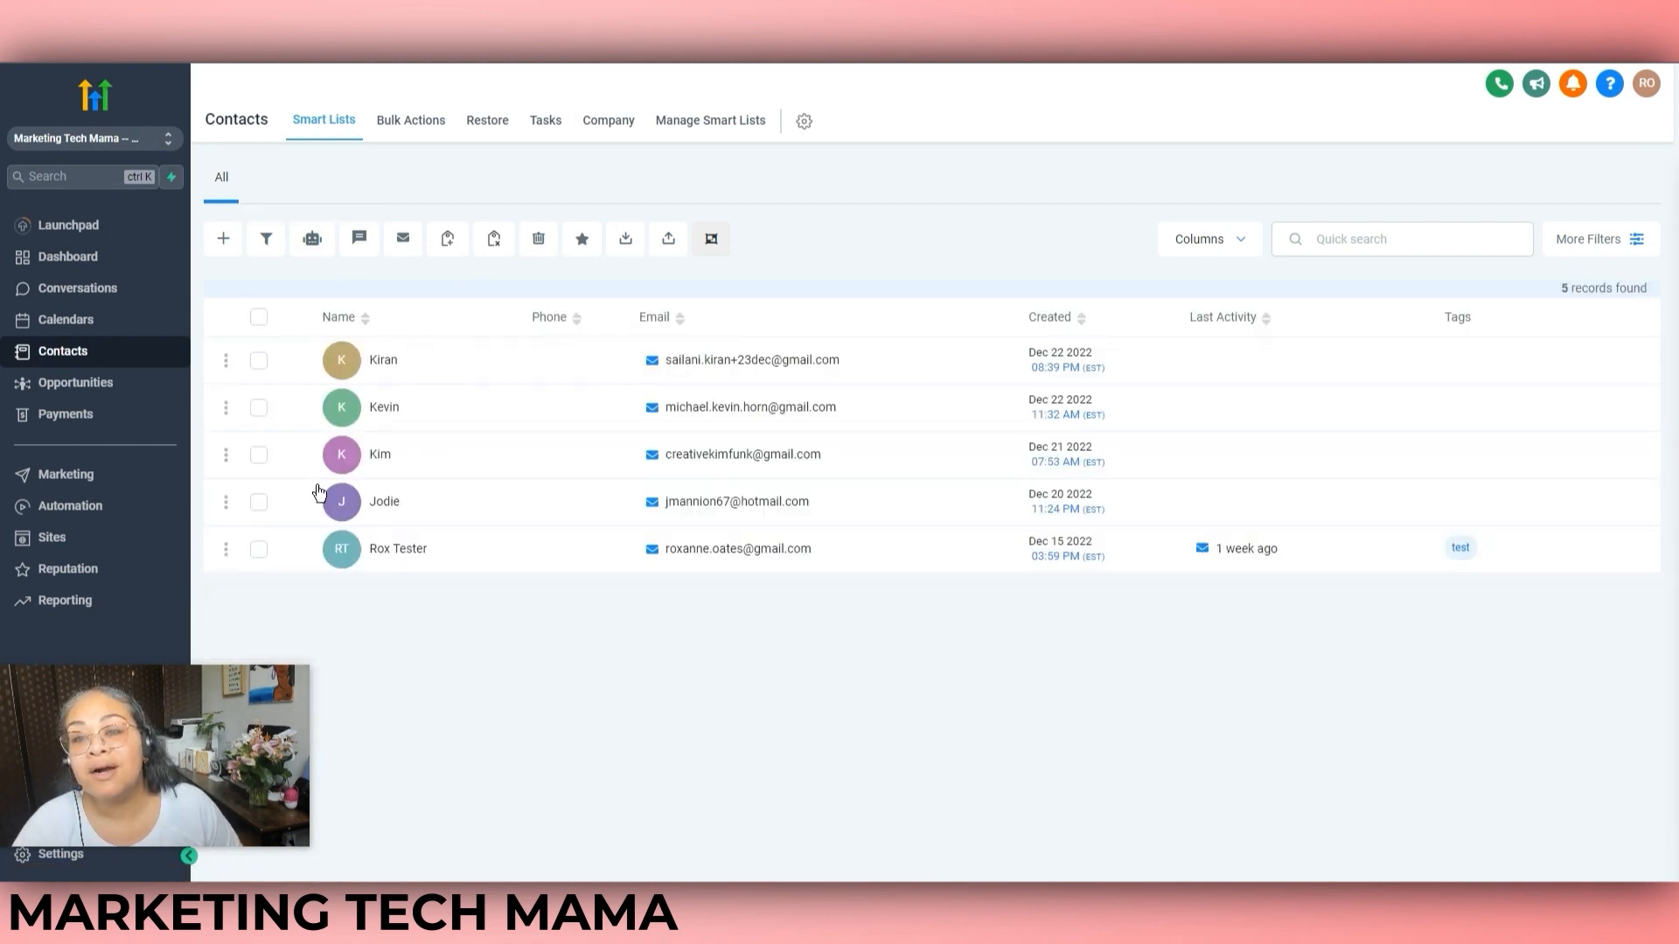
{"action": "left_click", "coordinate": [63, 384]}
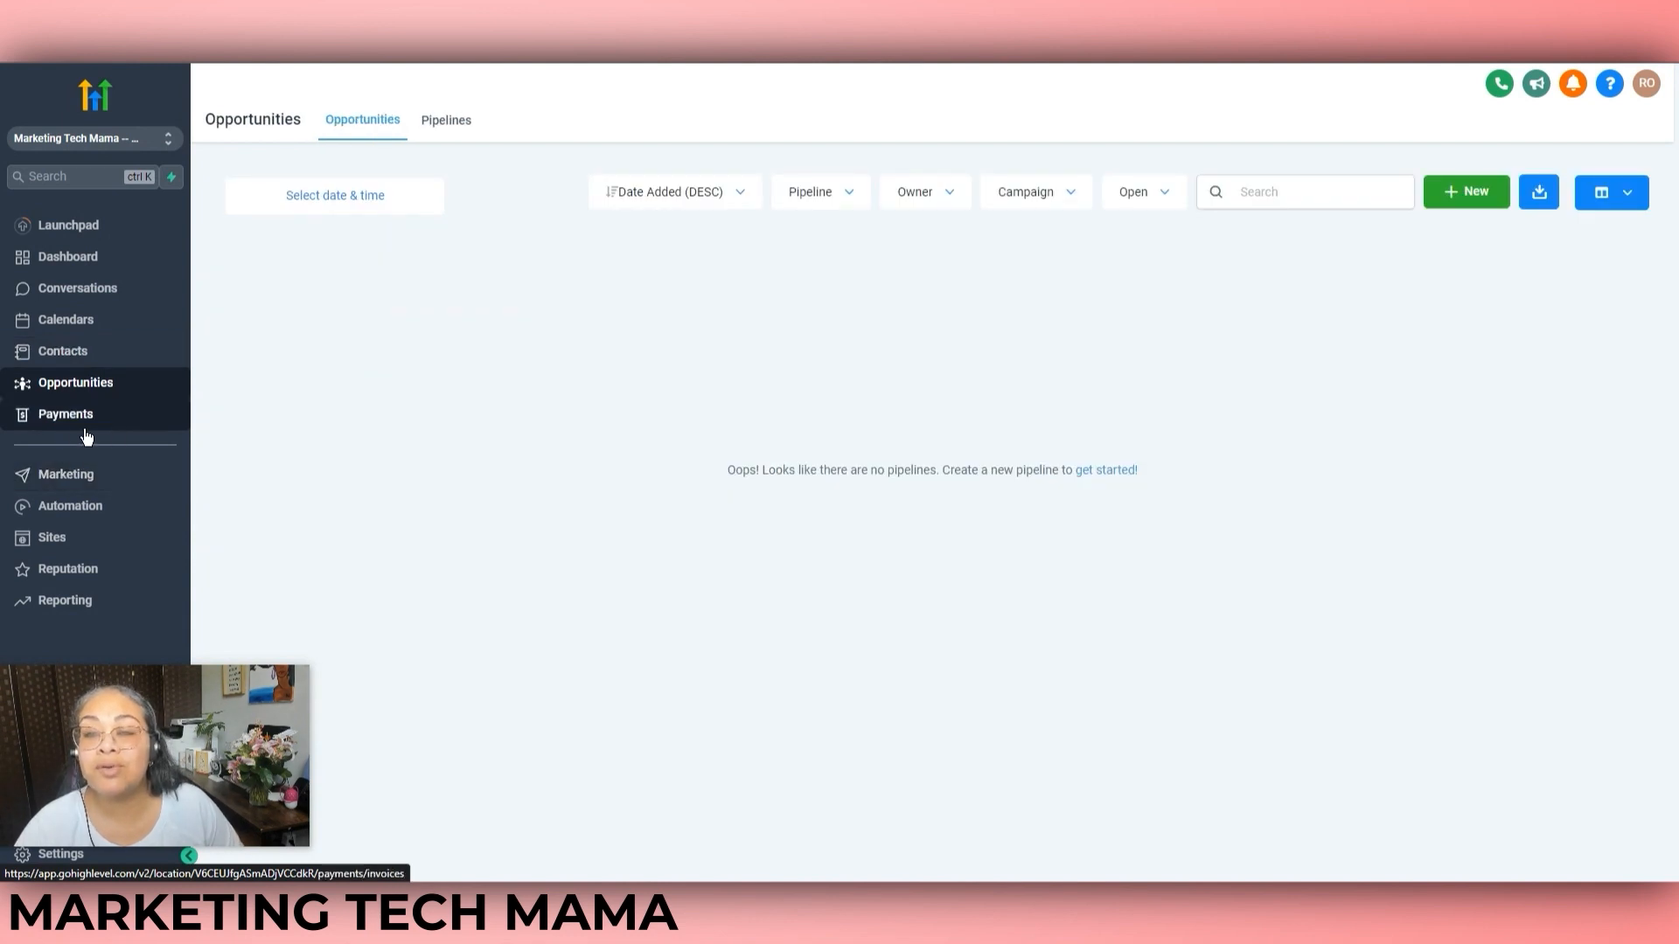
{"action": "left_click", "coordinate": [75, 543]}
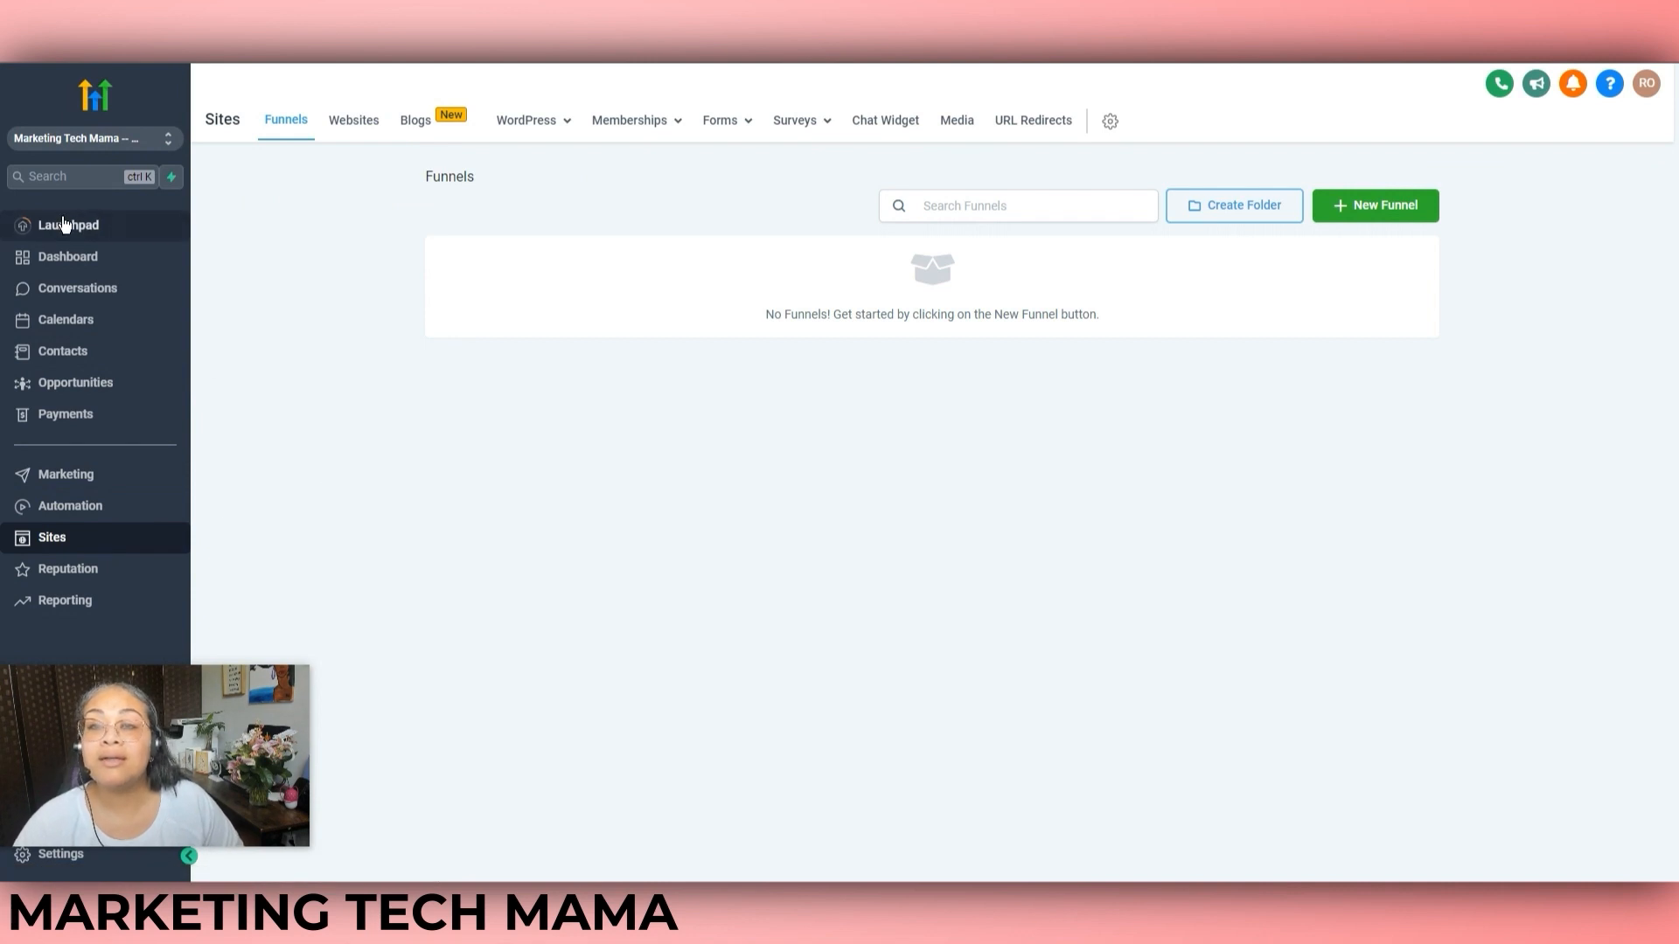
{"action": "left_click", "coordinate": [98, 259]}
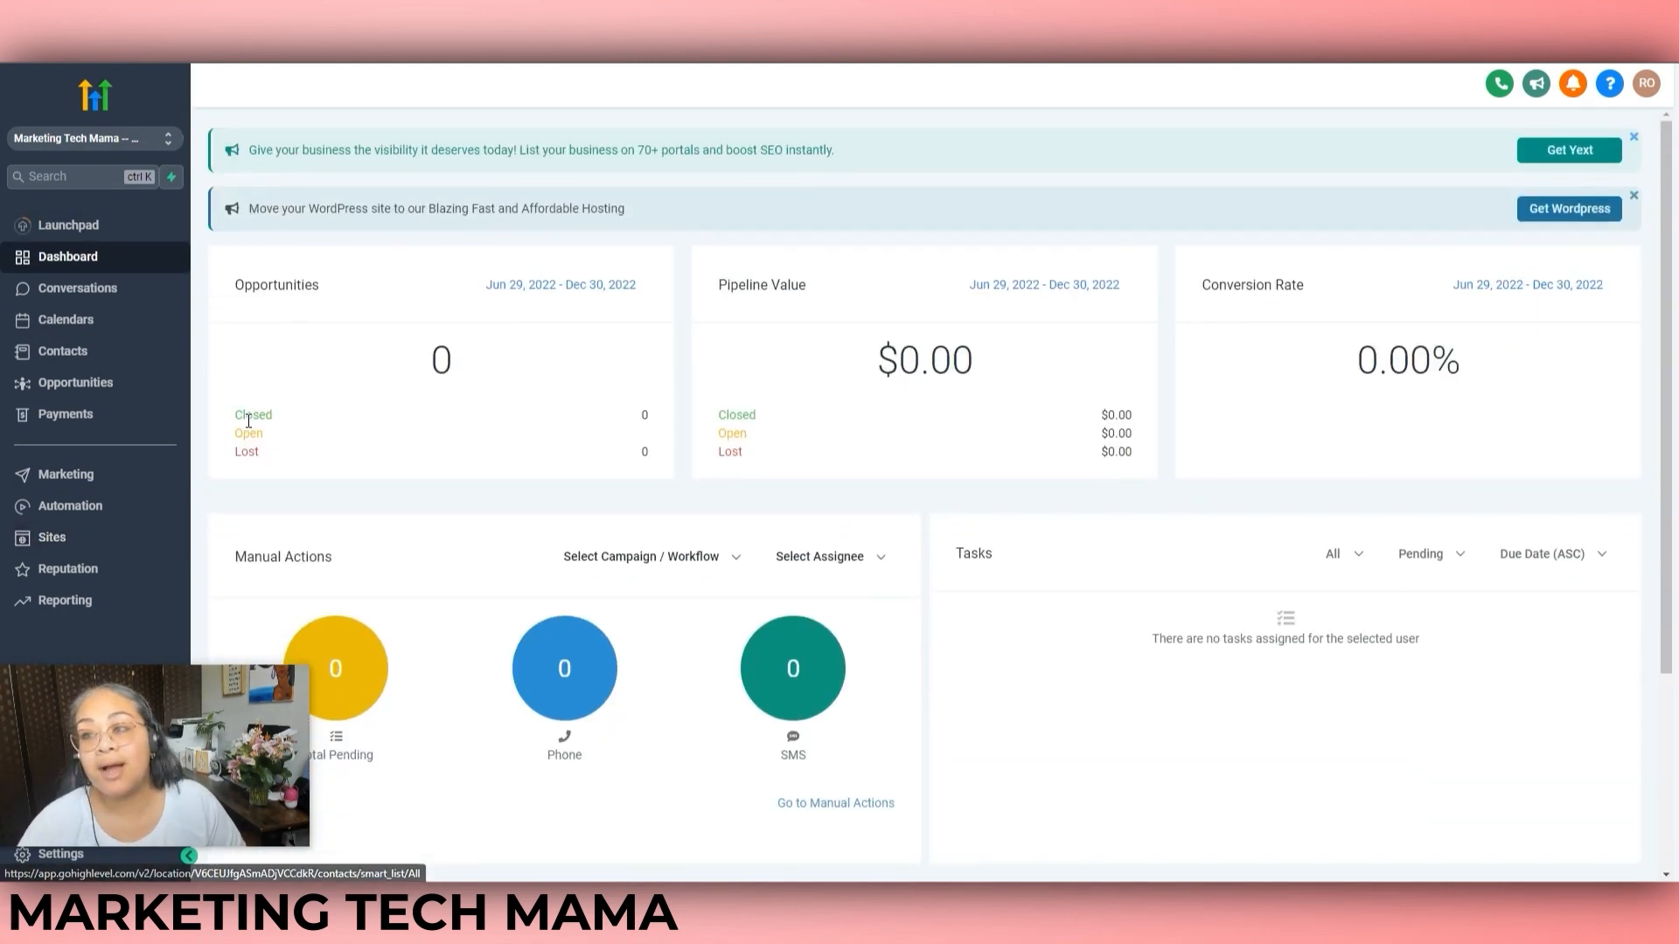